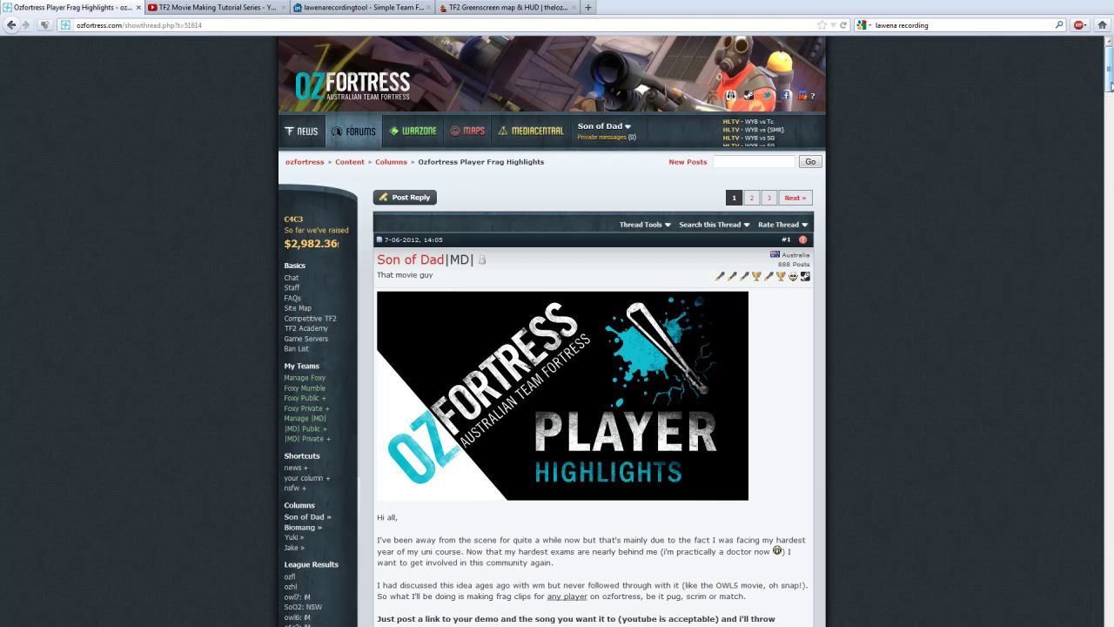
Read through the opening post of the Ozfortress Player Frag Highlights forum thread.
{"action": "scroll", "coordinate": [958, 296], "scroll_direction": "down", "scroll_amount": 15}
{"action": "scroll", "coordinate": [1002, 279], "scroll_direction": "up", "scroll_amount": 15}
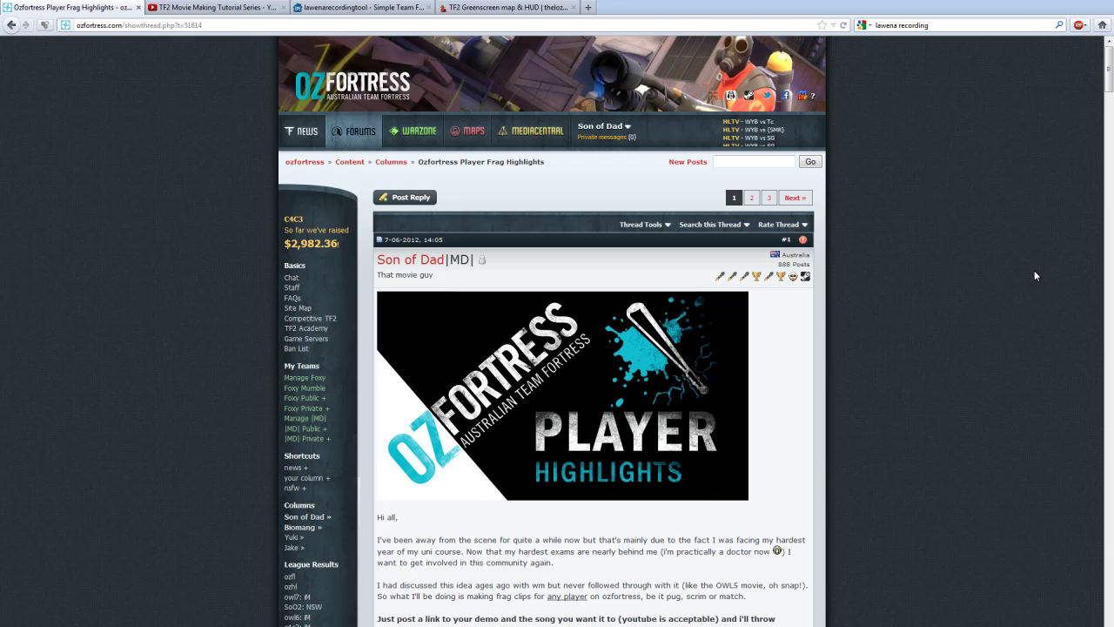
{"action": "scroll", "coordinate": [876, 366], "scroll_direction": "down", "scroll_amount": 5}
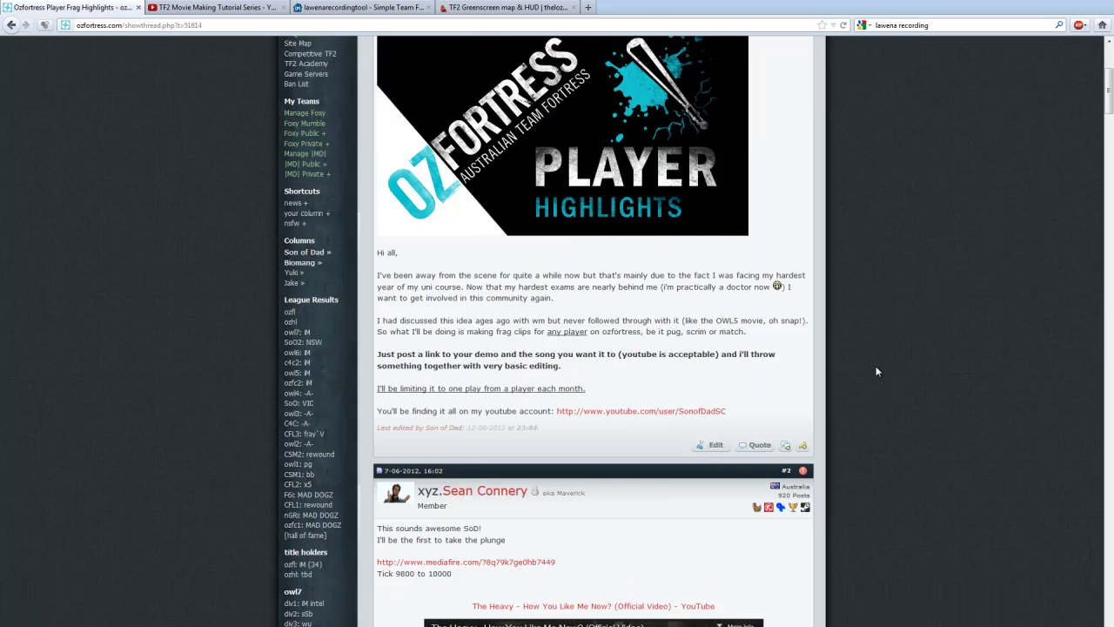
{"action": "scroll", "coordinate": [877, 377], "scroll_direction": "up", "scroll_amount": 4}
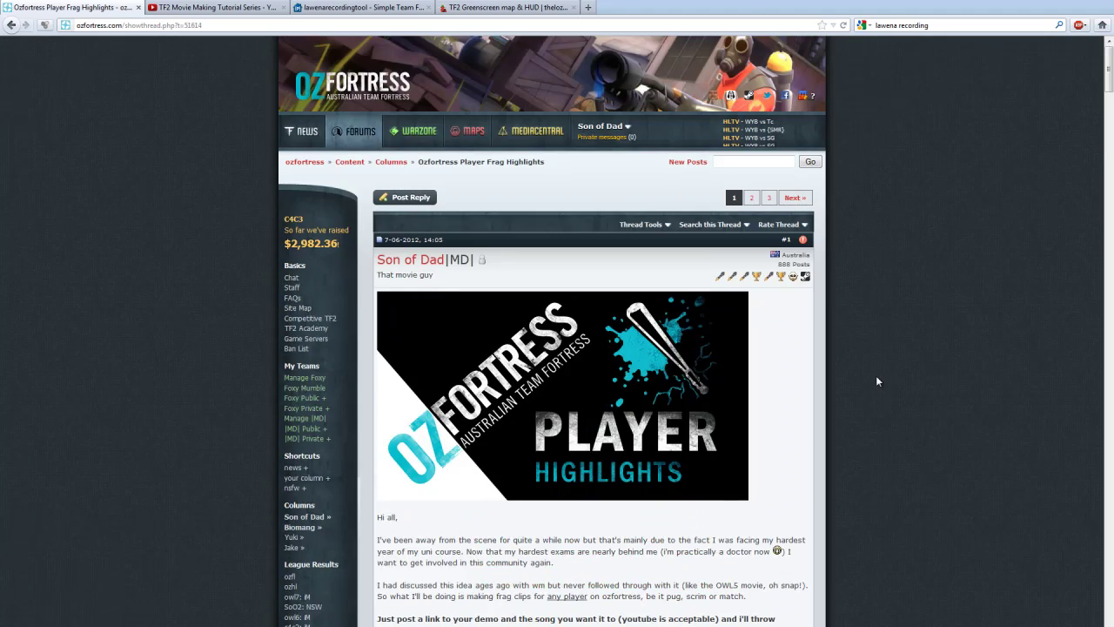
{"action": "scroll", "coordinate": [877, 381], "scroll_direction": "down", "scroll_amount": 1}
{"action": "scroll", "coordinate": [876, 380], "scroll_direction": "up", "scroll_amount": 2}
{"action": "scroll", "coordinate": [877, 380], "scroll_direction": "down", "scroll_amount": 3}
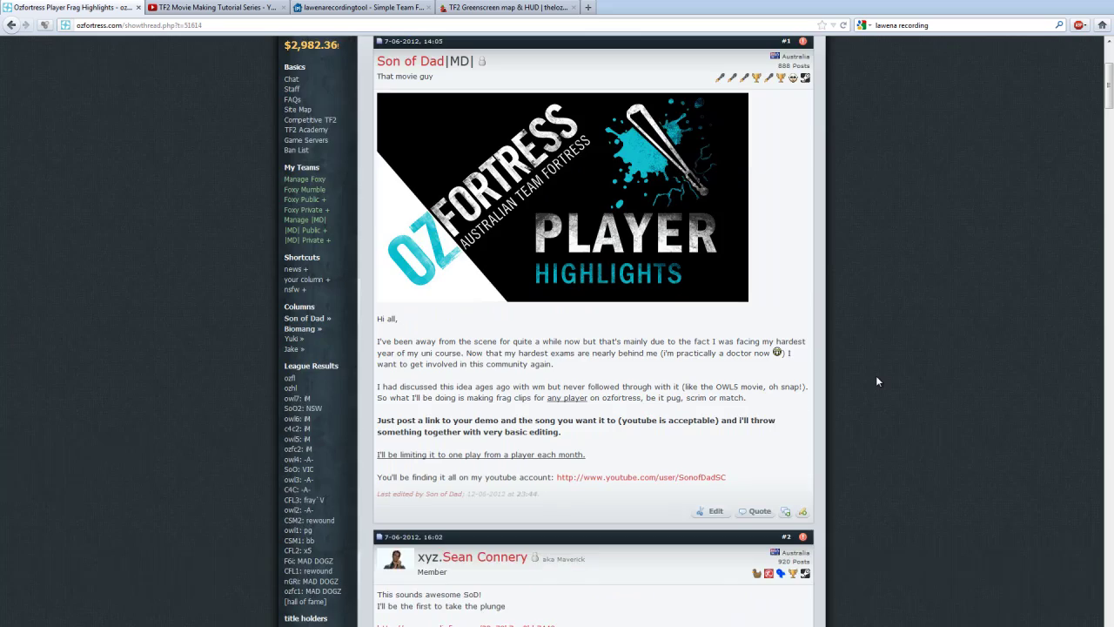
{"action": "scroll", "coordinate": [876, 380], "scroll_direction": "up", "scroll_amount": 3}
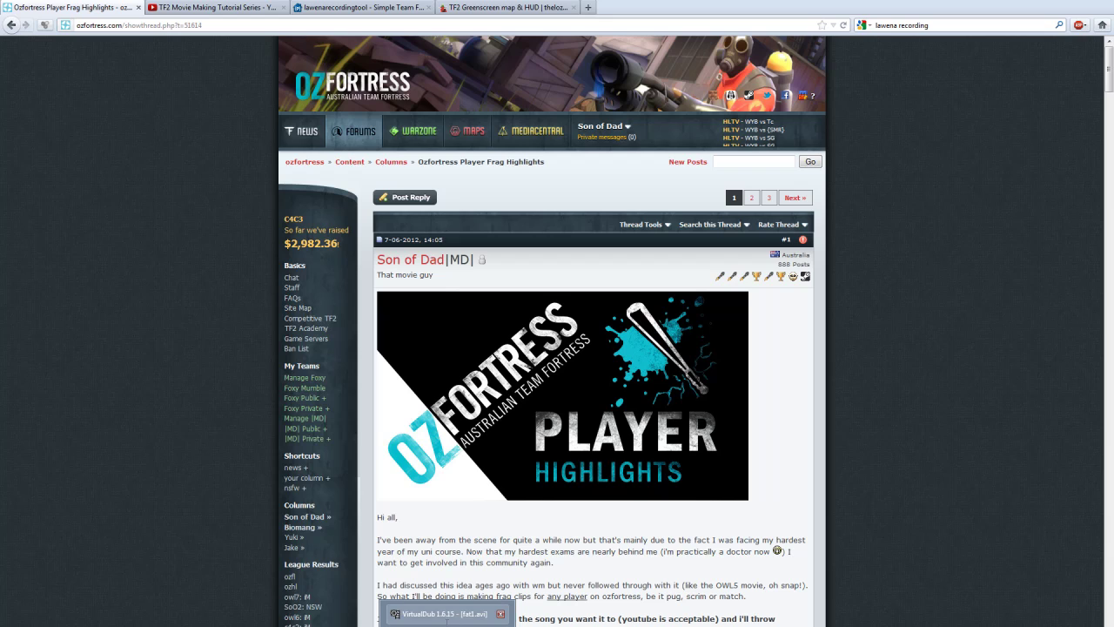
Switch to VirtualDub and arrange the fat1.avi and Fat.avi windows so they overlap for comparison.
{"action": "left_click", "coordinate": [452, 620]}
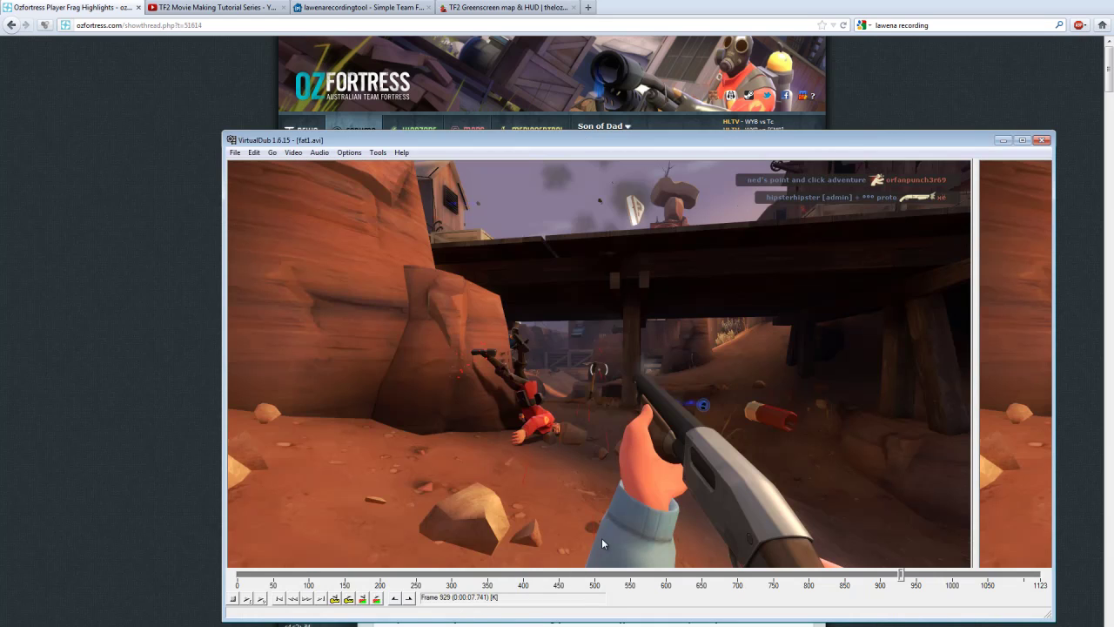
{"action": "left_click_drag", "start_coordinate": [477, 144], "coordinate": [316, 99]}
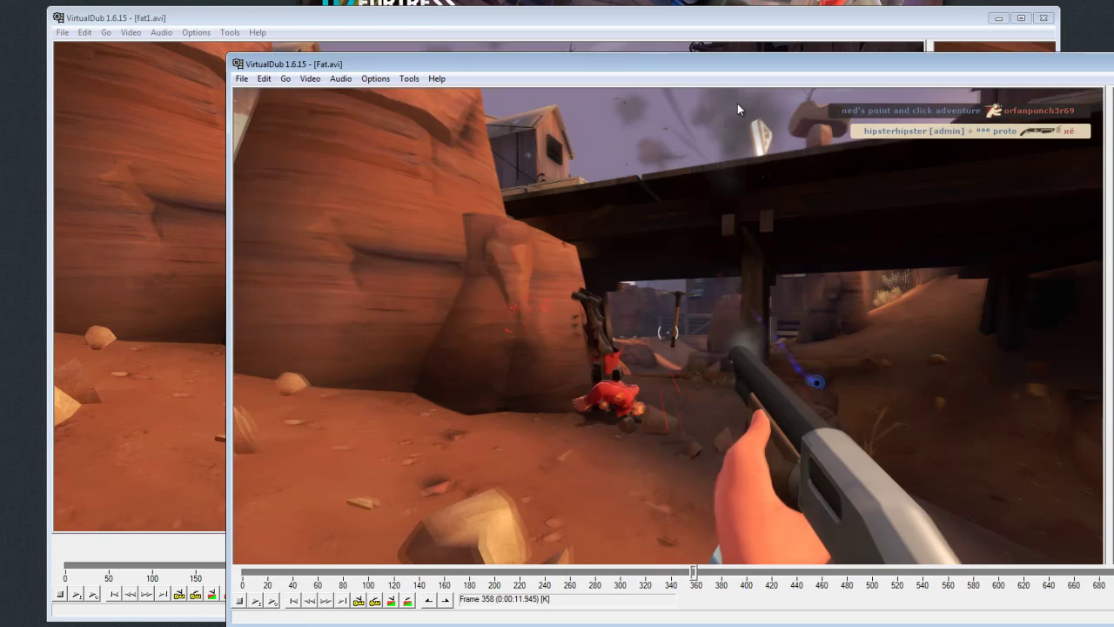
{"action": "left_click_drag", "start_coordinate": [709, 52], "coordinate": [540, 28]}
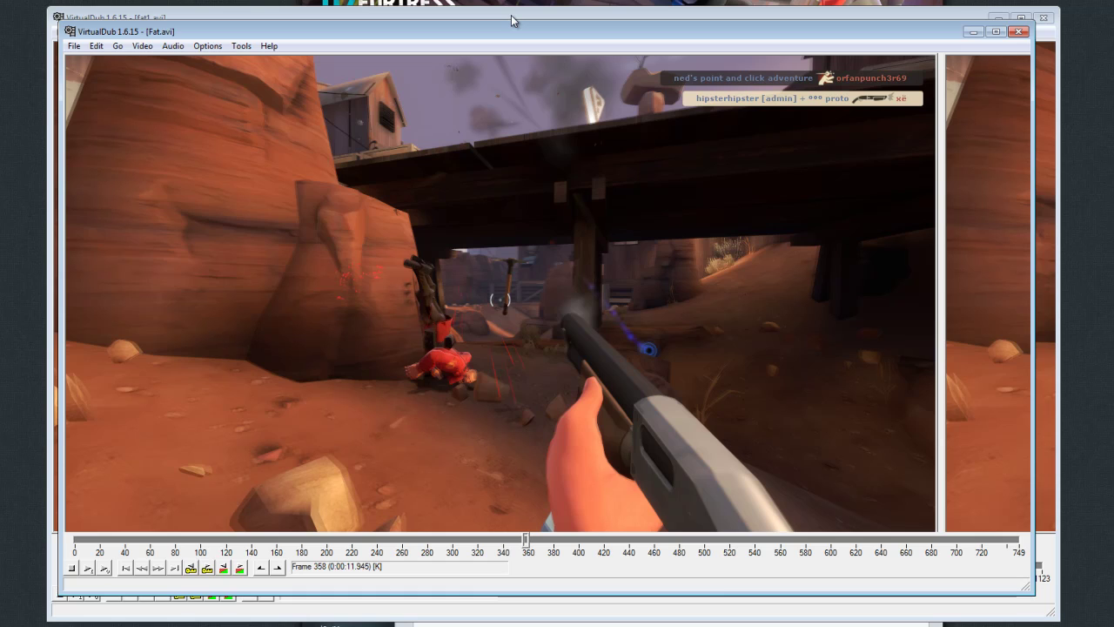
Compare the viewmodel in the fat1.avi frame with the one in the Fat.avi frame, alternating between the two clips.
{"action": "key", "text": "alt+F4"}
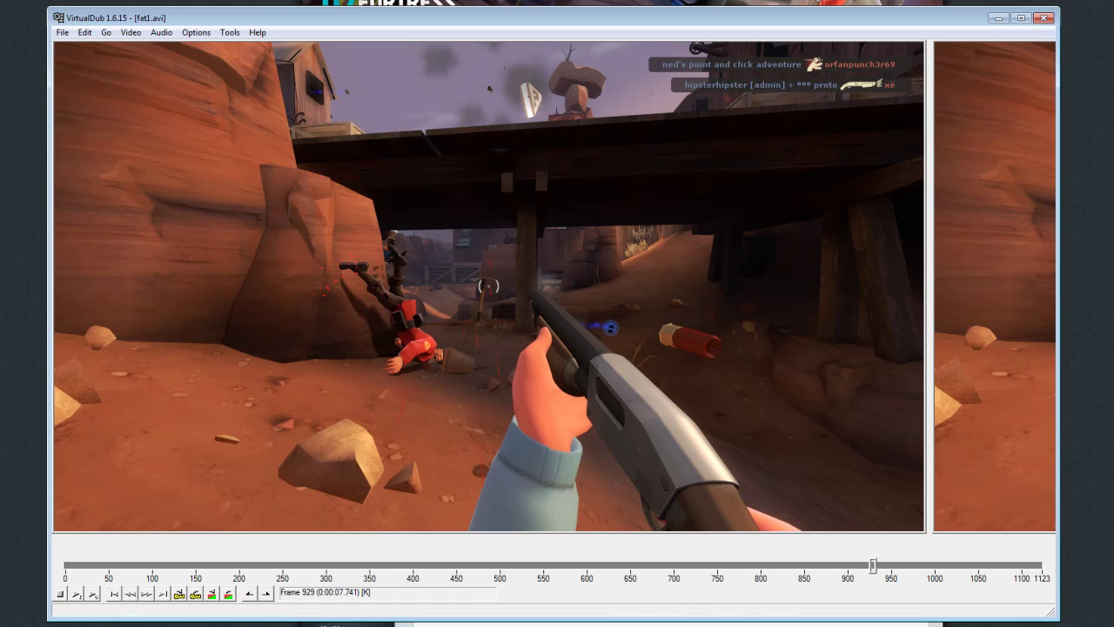
{"action": "left_click", "coordinate": [500, 626]}
{"action": "left_click", "coordinate": [500, 626]}
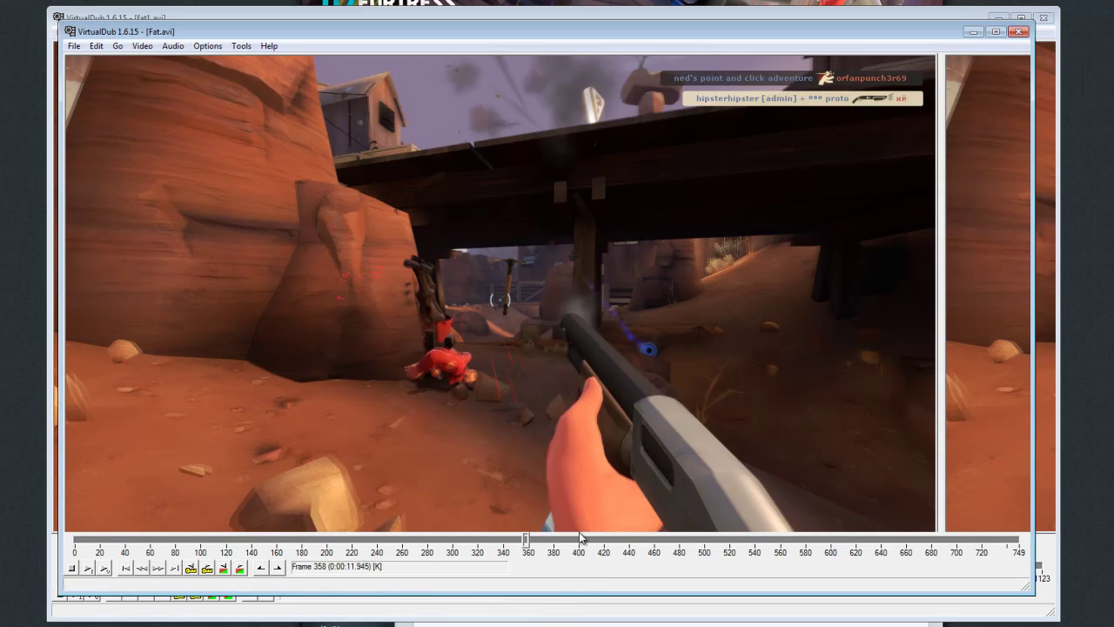
{"action": "left_click", "coordinate": [505, 626]}
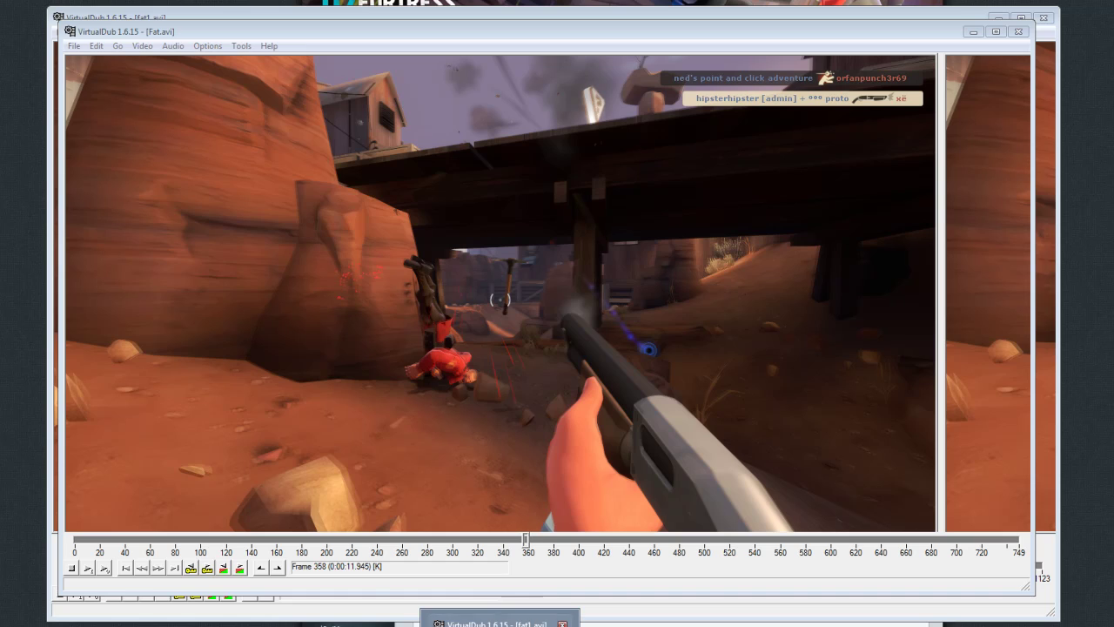
{"action": "left_click", "coordinate": [499, 623]}
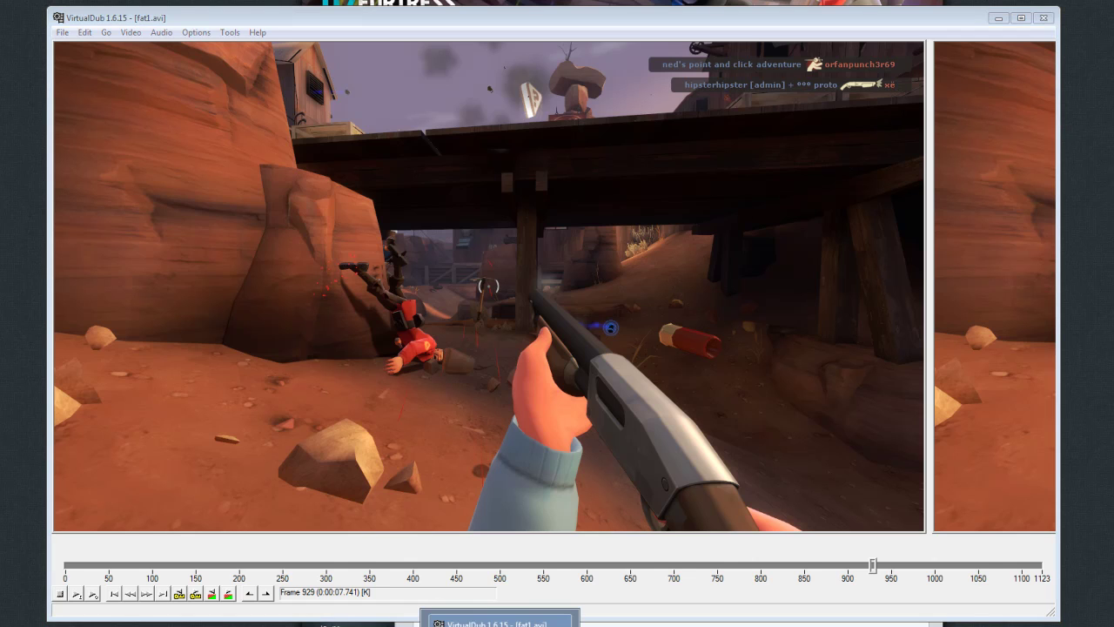
{"action": "left_click", "coordinate": [500, 620]}
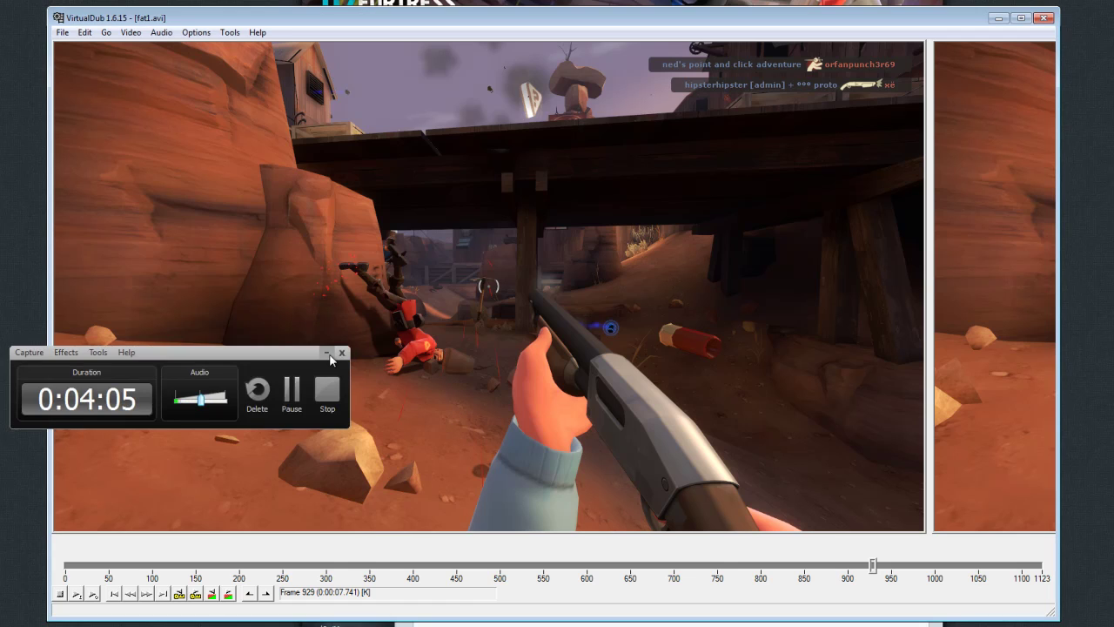
Examine the Viewmodel FOV setting in the lawena Recording Tool.
{"action": "left_click", "coordinate": [329, 353]}
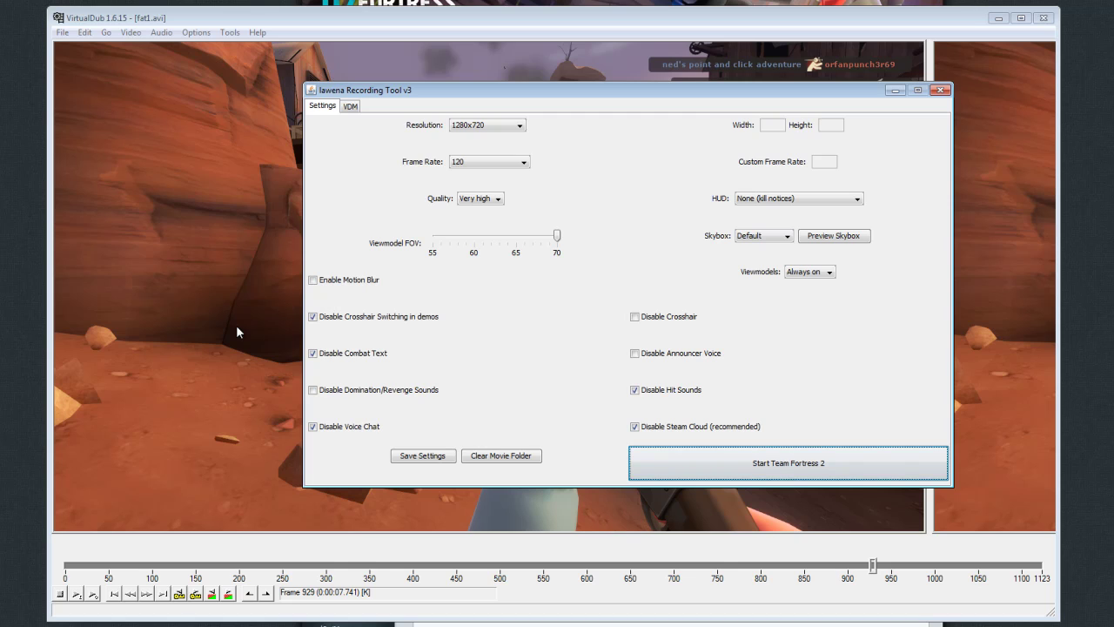
{"action": "left_click", "coordinate": [196, 271]}
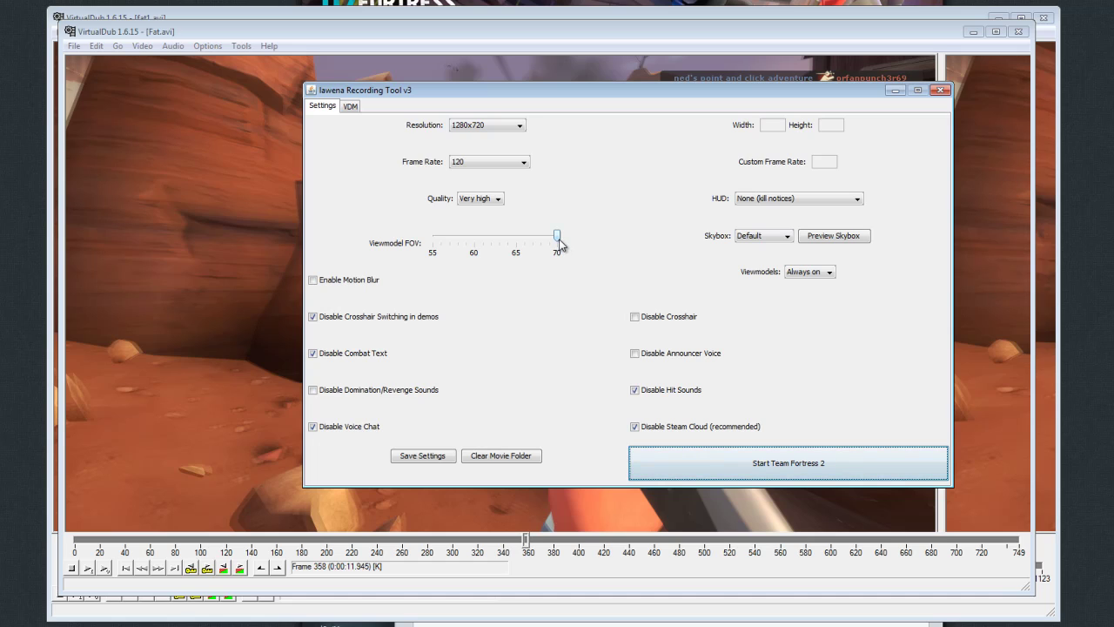
{"action": "left_click", "coordinate": [559, 240]}
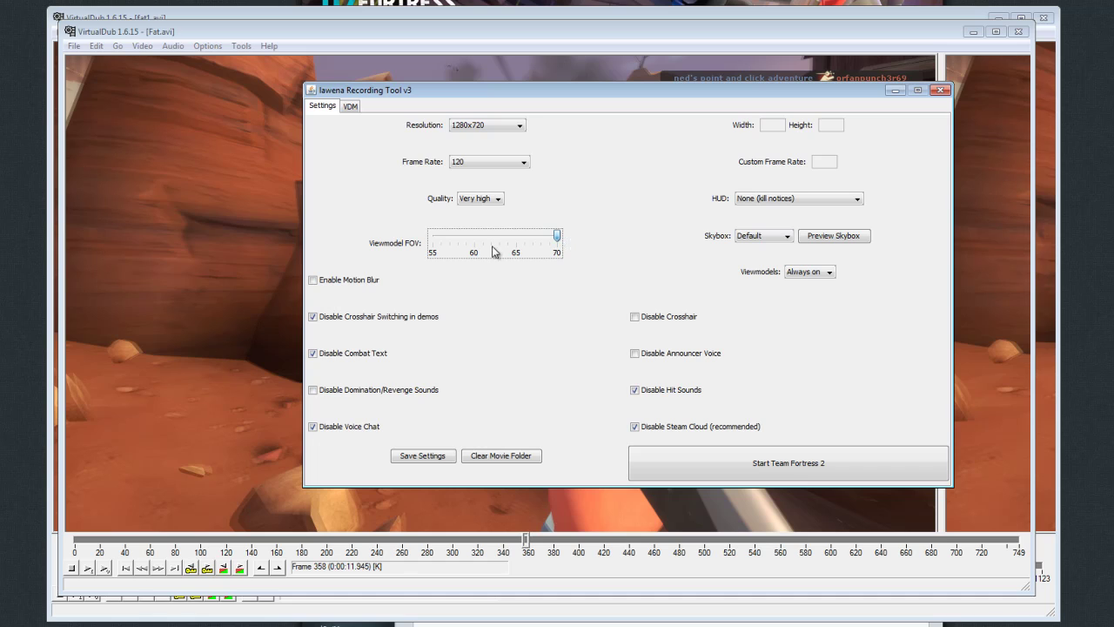
{"action": "key", "text": "Home"}
{"action": "left_click", "coordinate": [254, 179]}
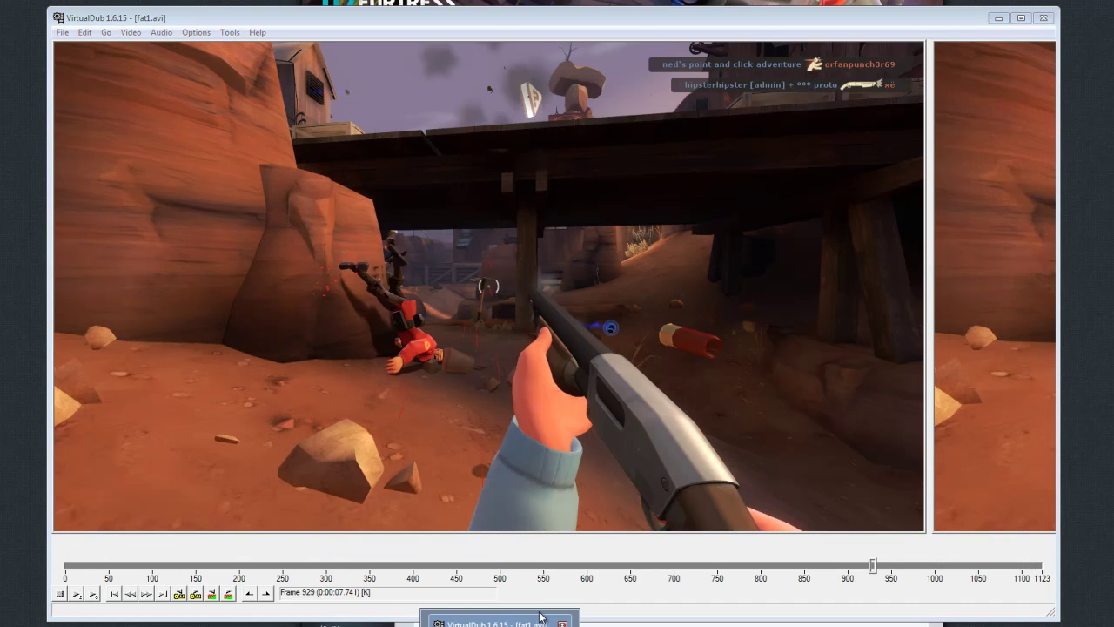
Return to the Fat.avi clip in VirtualDub and seek forward to frame 647.
{"action": "left_click", "coordinate": [543, 618]}
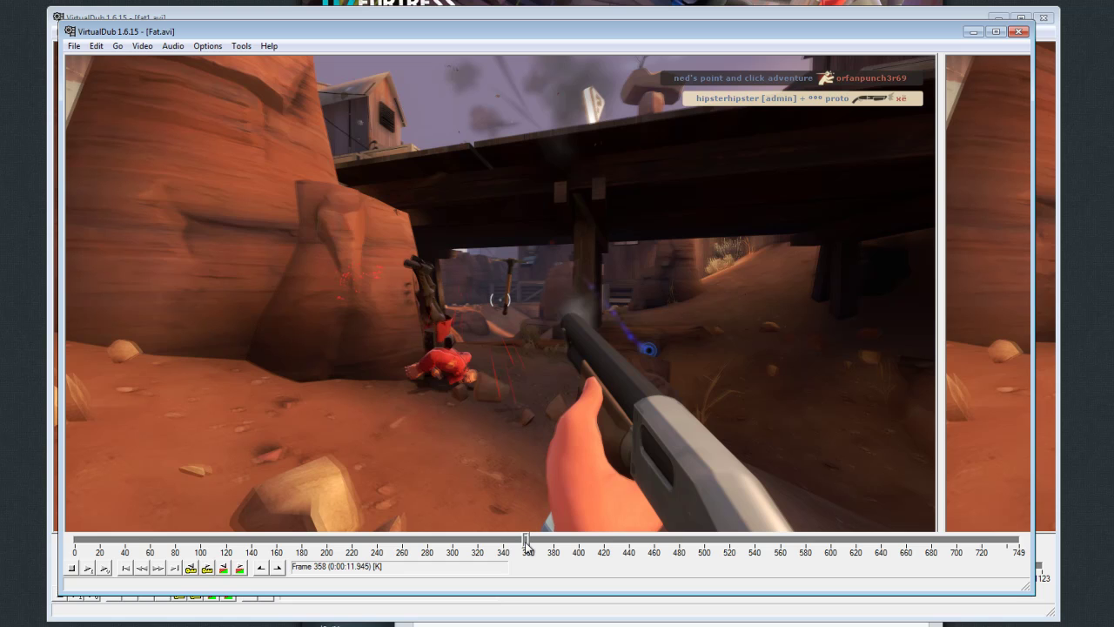
{"action": "left_click_drag", "start_coordinate": [526, 545], "coordinate": [890, 542]}
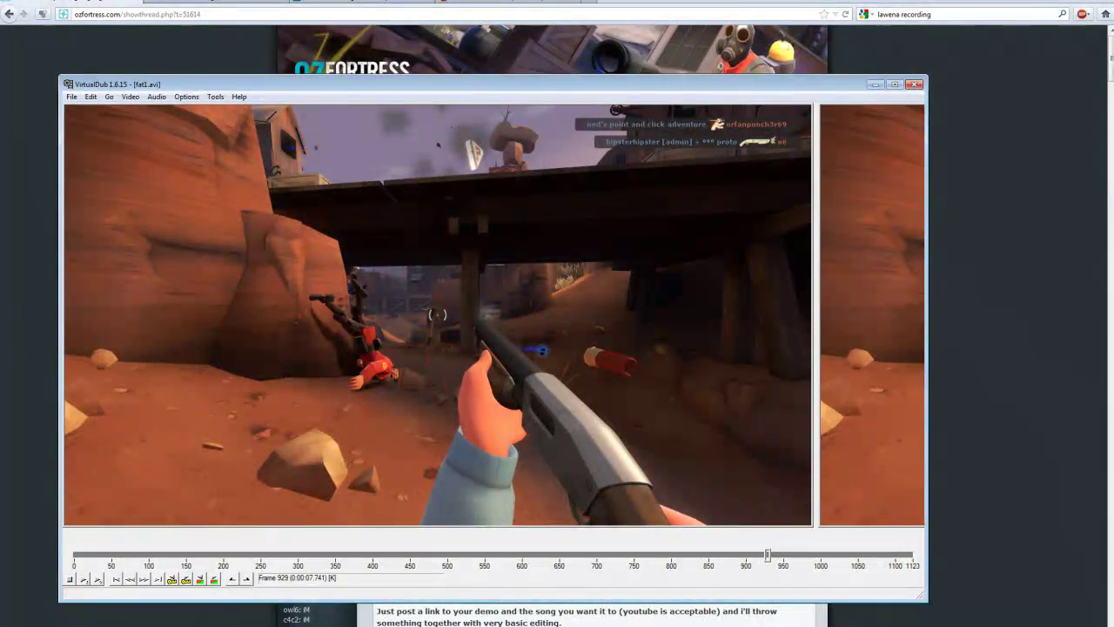
Offset the Fat.avi window from the fat1.avi window and seek Fat.avi back to frame 607.
{"action": "left_click", "coordinate": [452, 626]}
{"action": "left_click", "coordinate": [451, 622]}
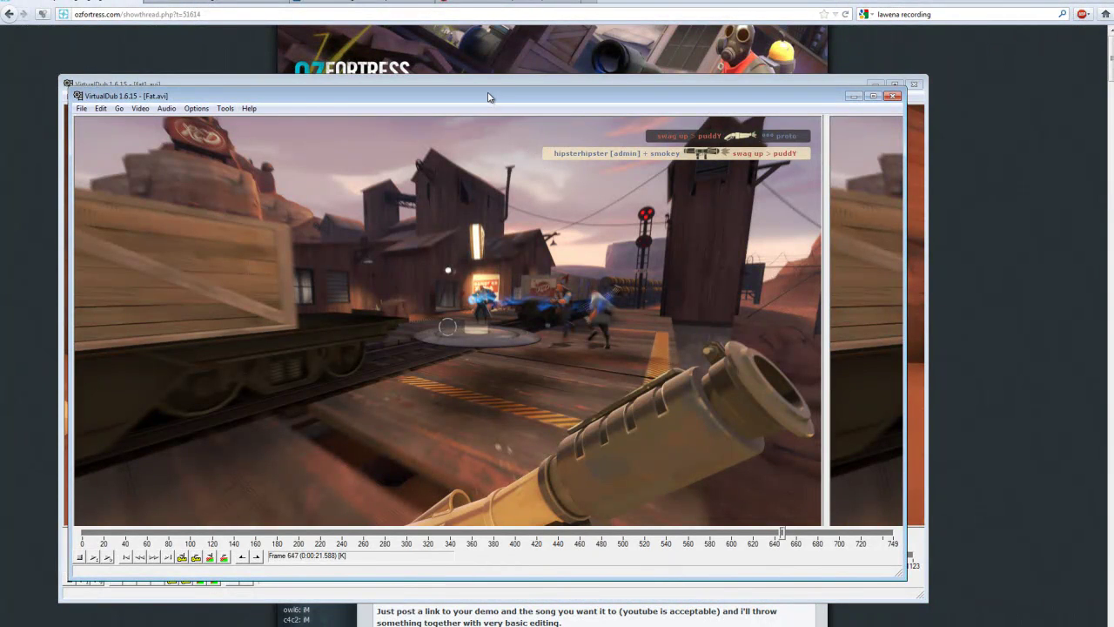
{"action": "left_click_drag", "start_coordinate": [493, 96], "coordinate": [537, 134]}
{"action": "left_click", "coordinate": [558, 90]}
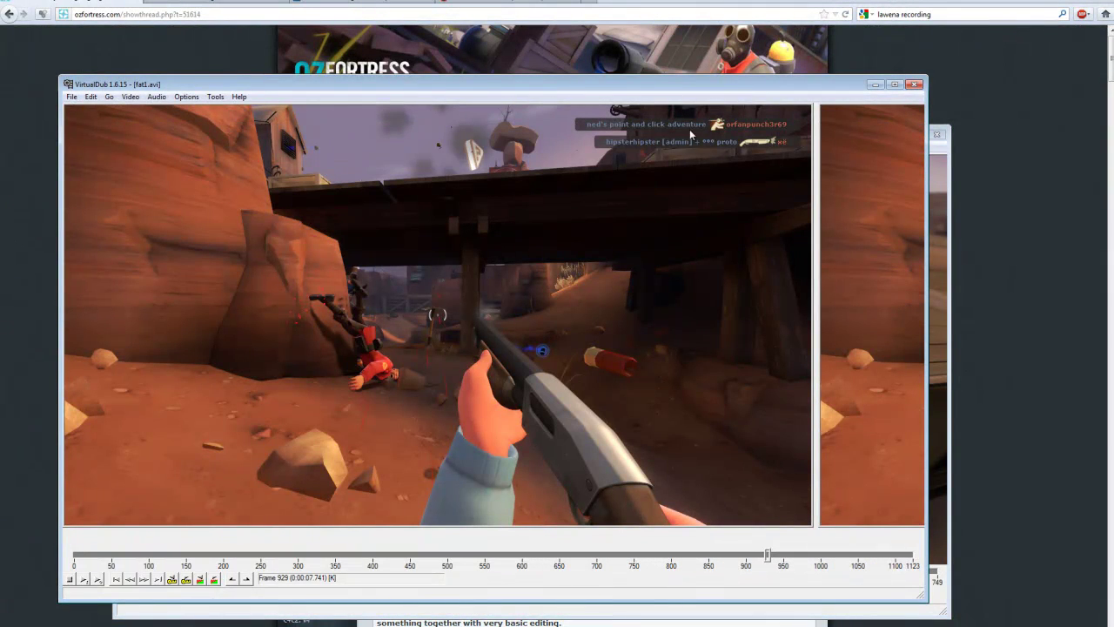
{"action": "left_click", "coordinate": [937, 224]}
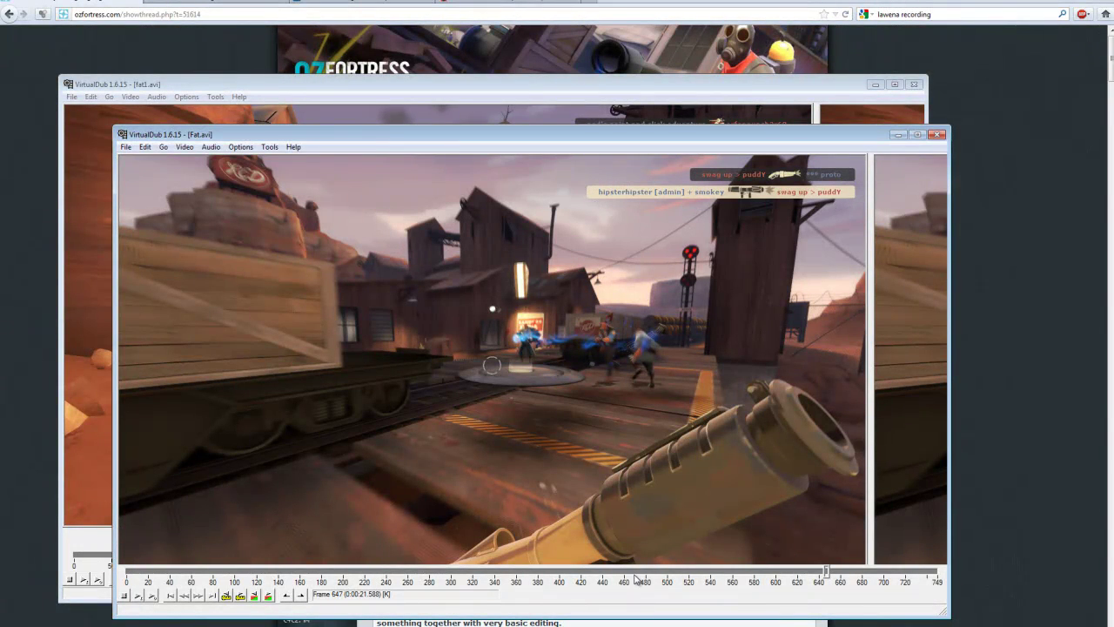
{"action": "left_click", "coordinate": [747, 573]}
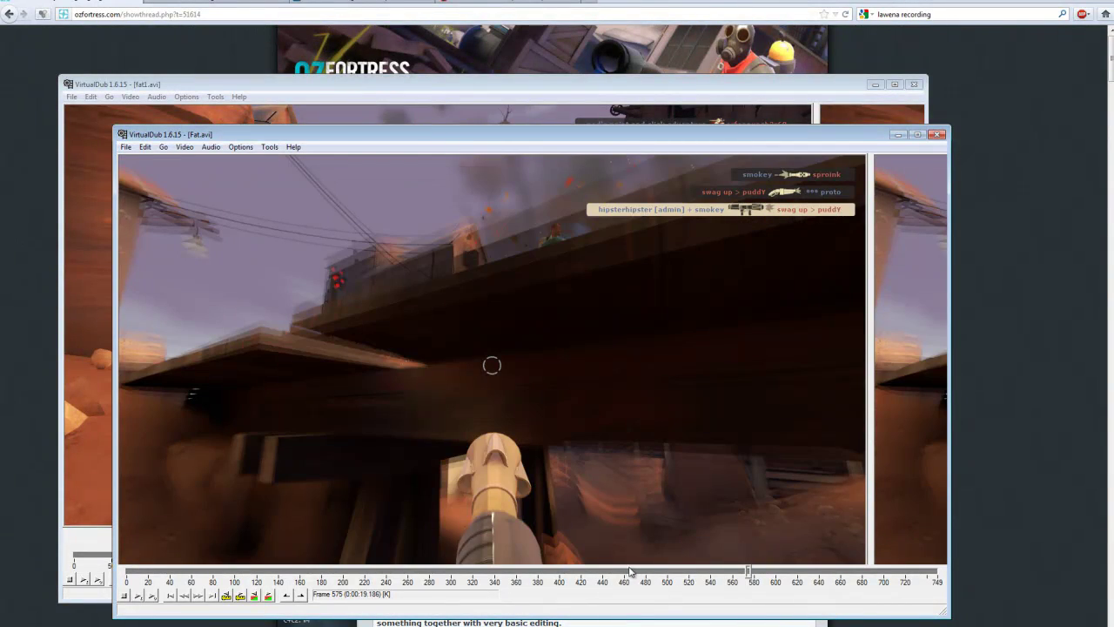
{"action": "left_click_drag", "start_coordinate": [749, 574], "coordinate": [783, 575]}
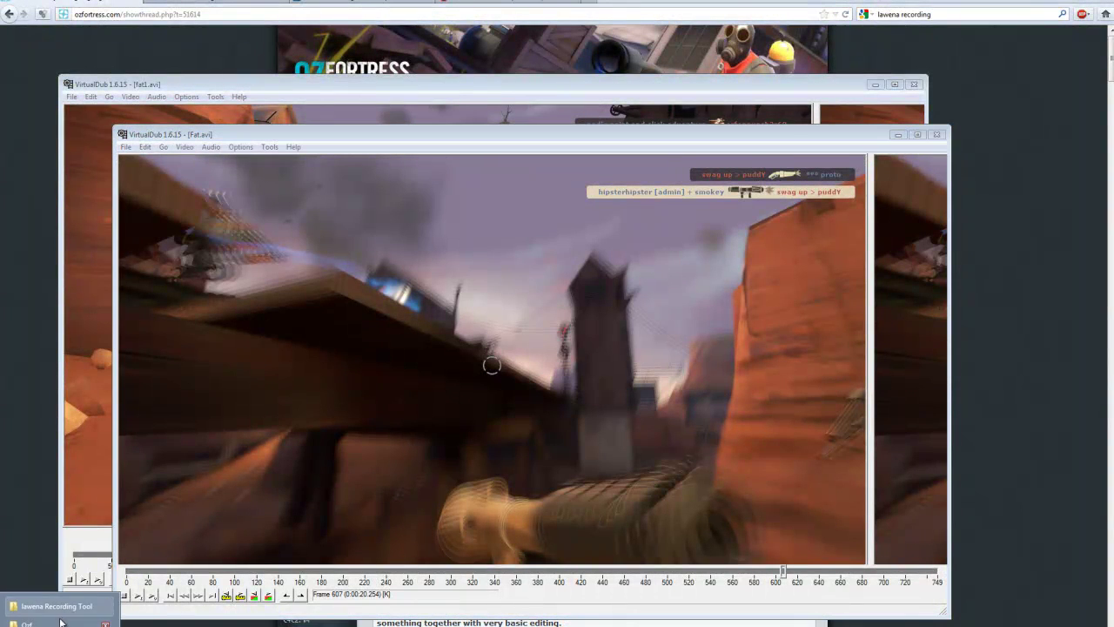
Load fat2.avi from the Ozf folder into a new VirtualDub window and scrub through the clip.
{"action": "left_click", "coordinate": [85, 616]}
{"action": "left_click", "coordinate": [552, 445]}
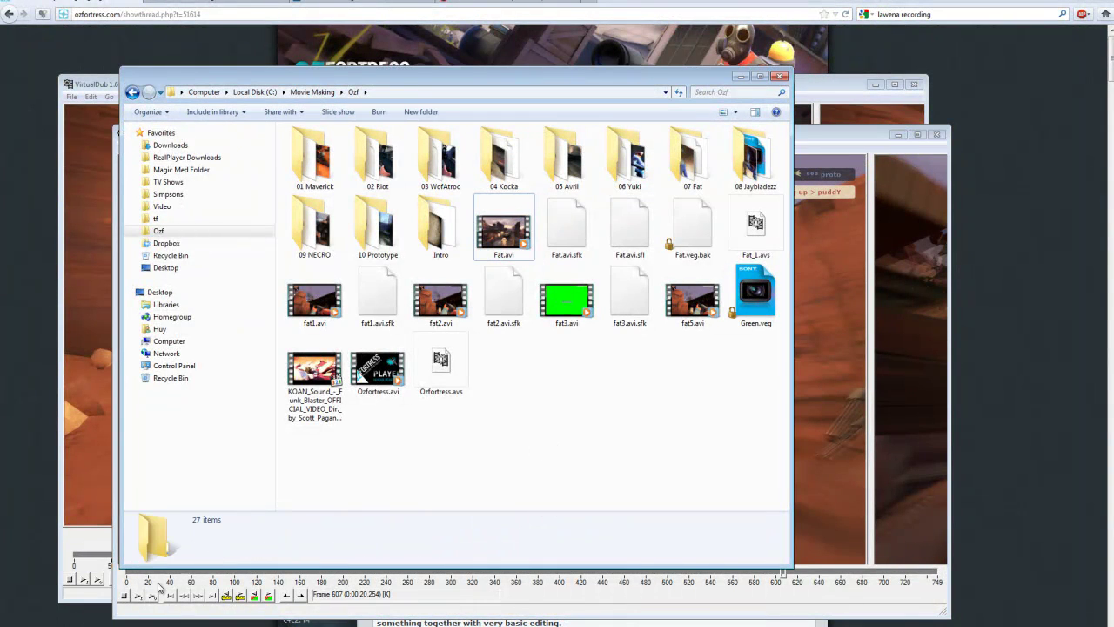
{"action": "key", "text": "super"}
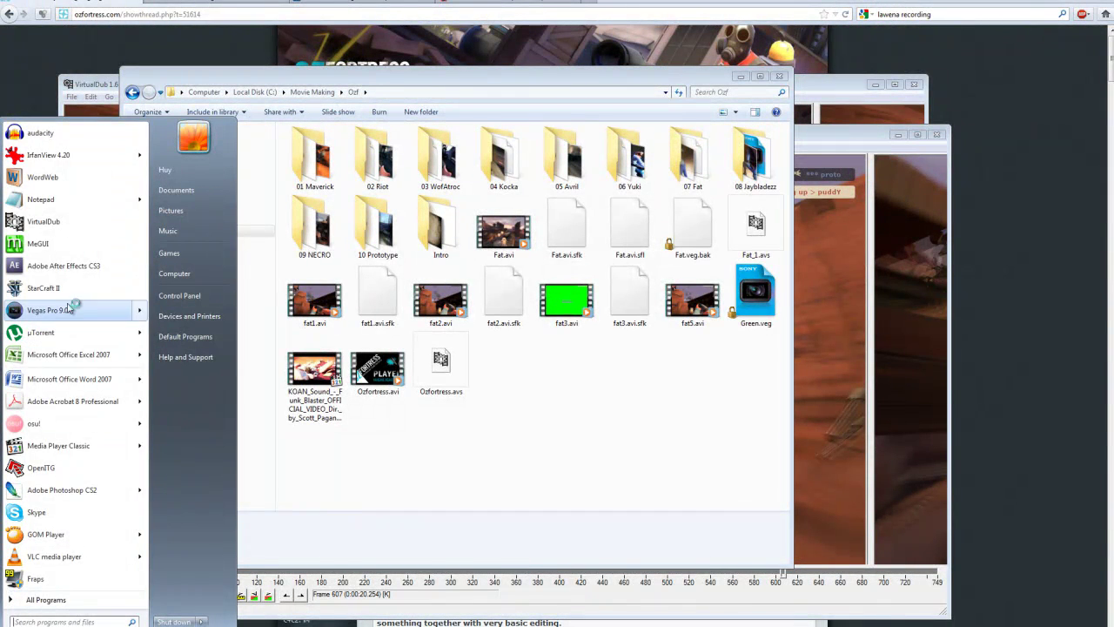
{"action": "left_click", "coordinate": [124, 225]}
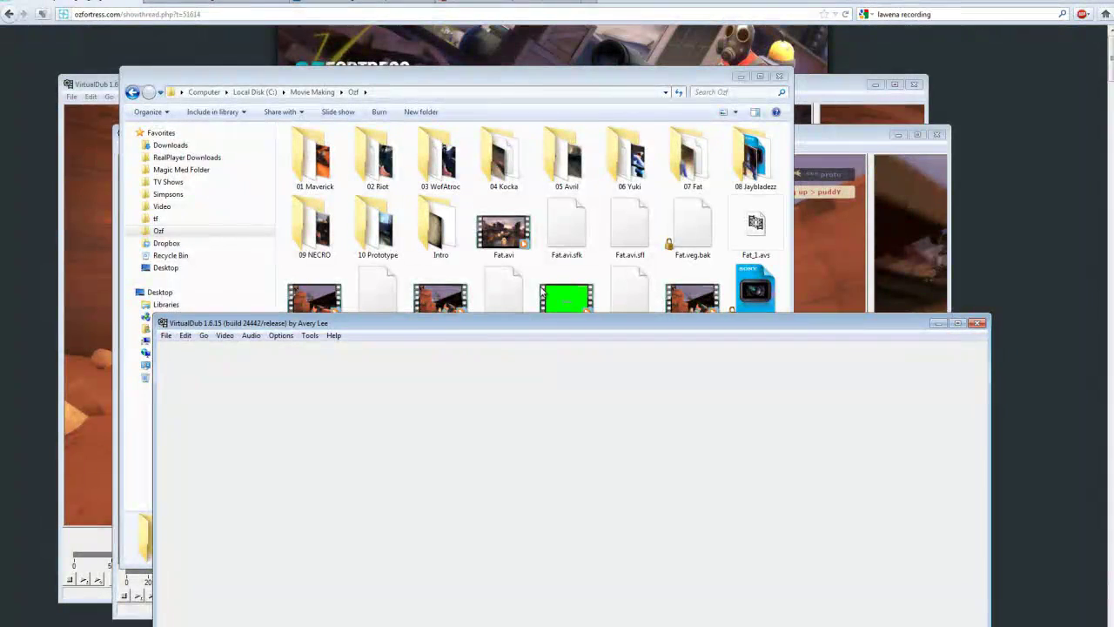
{"action": "left_click", "coordinate": [548, 88]}
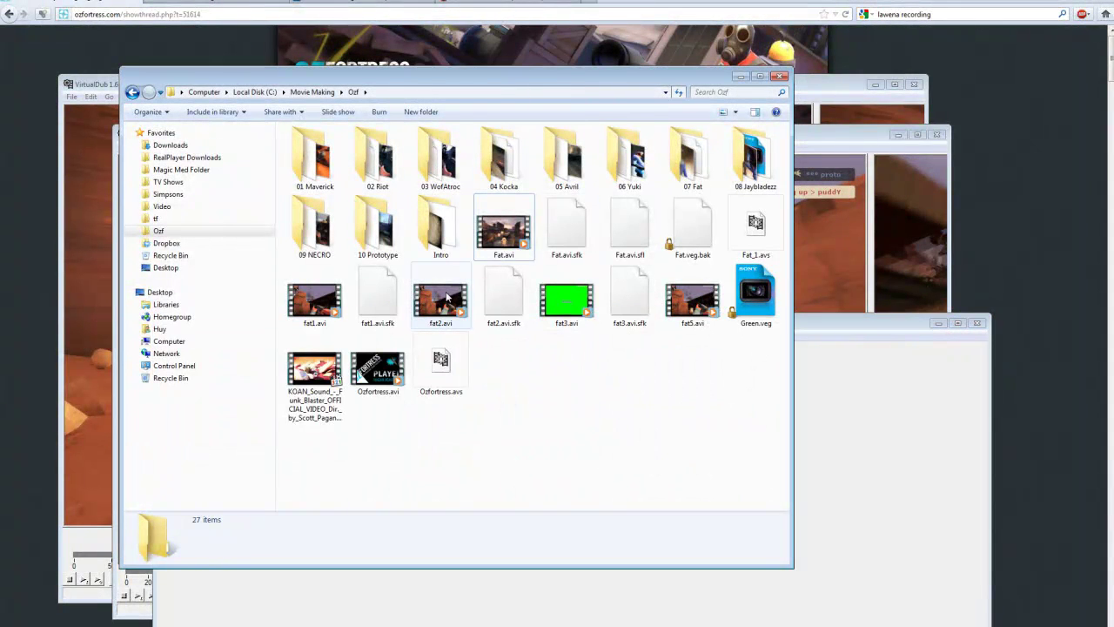
{"action": "double_click", "coordinate": [447, 296]}
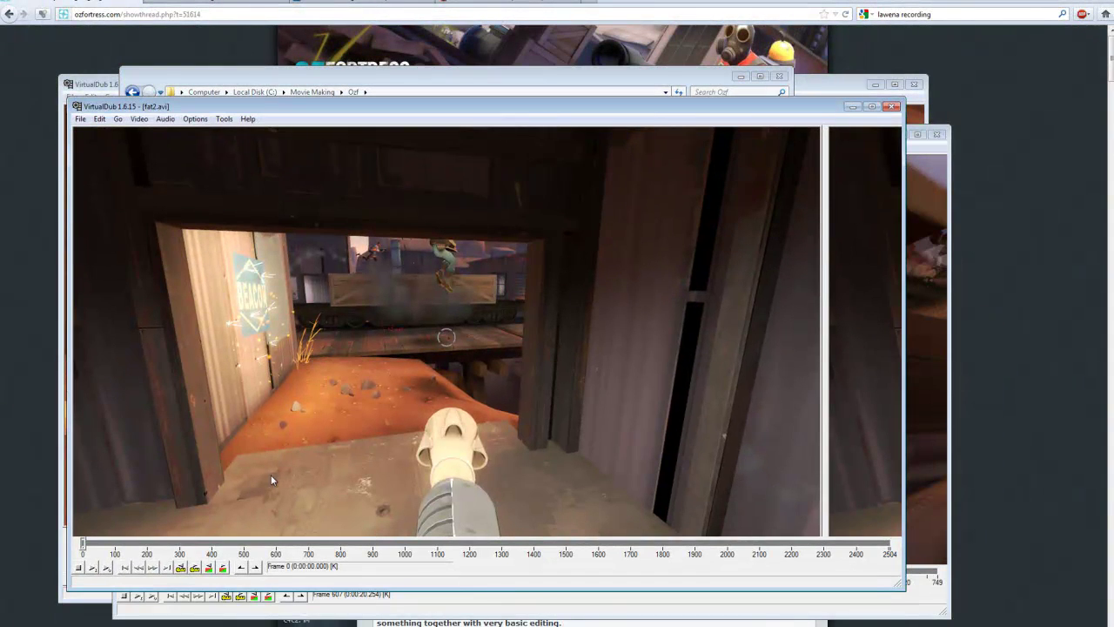
{"action": "left_click_drag", "start_coordinate": [83, 544], "coordinate": [403, 568]}
Replace fat2.avi with fat5.avi from the Ozf folder and seek the clip to frame 1963.
{"action": "left_click", "coordinate": [206, 84]}
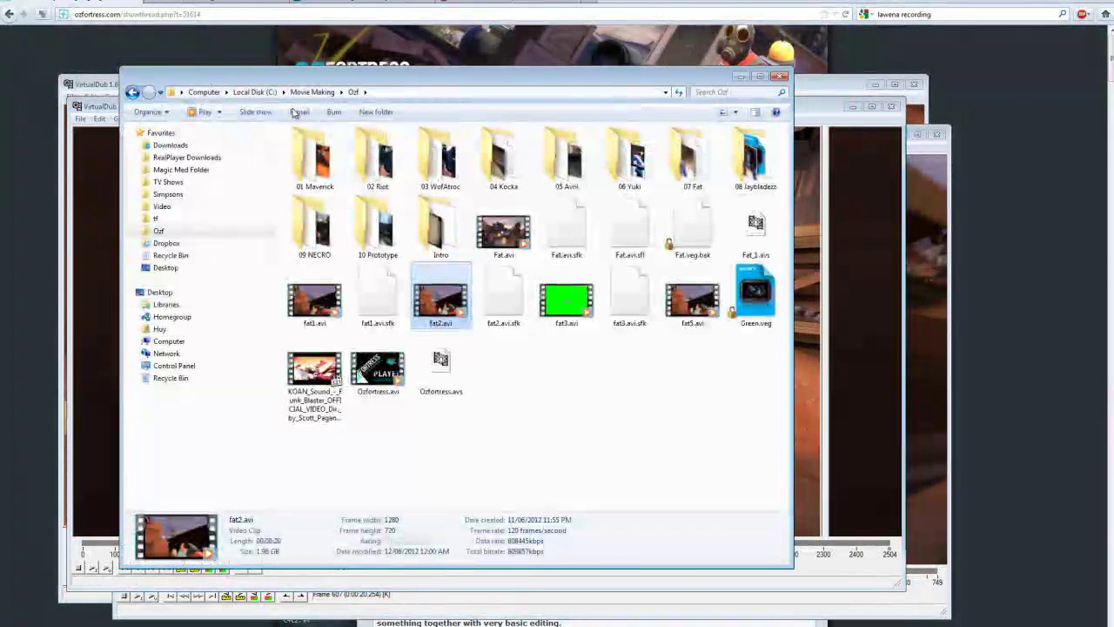
{"action": "left_click", "coordinate": [851, 360]}
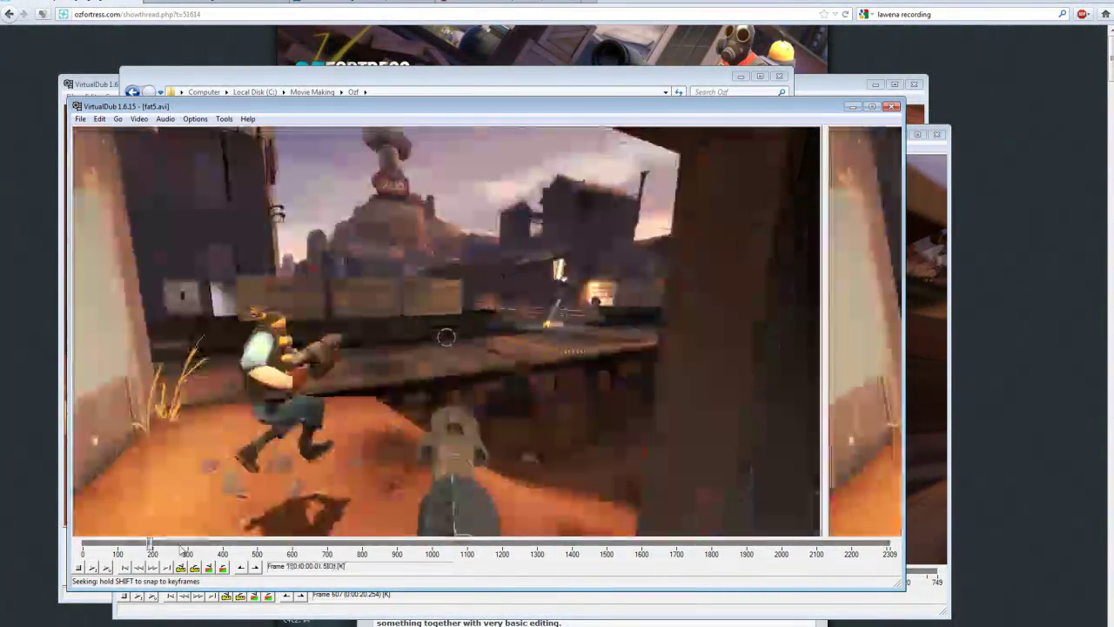
{"action": "left_click_drag", "start_coordinate": [182, 550], "coordinate": [792, 545]}
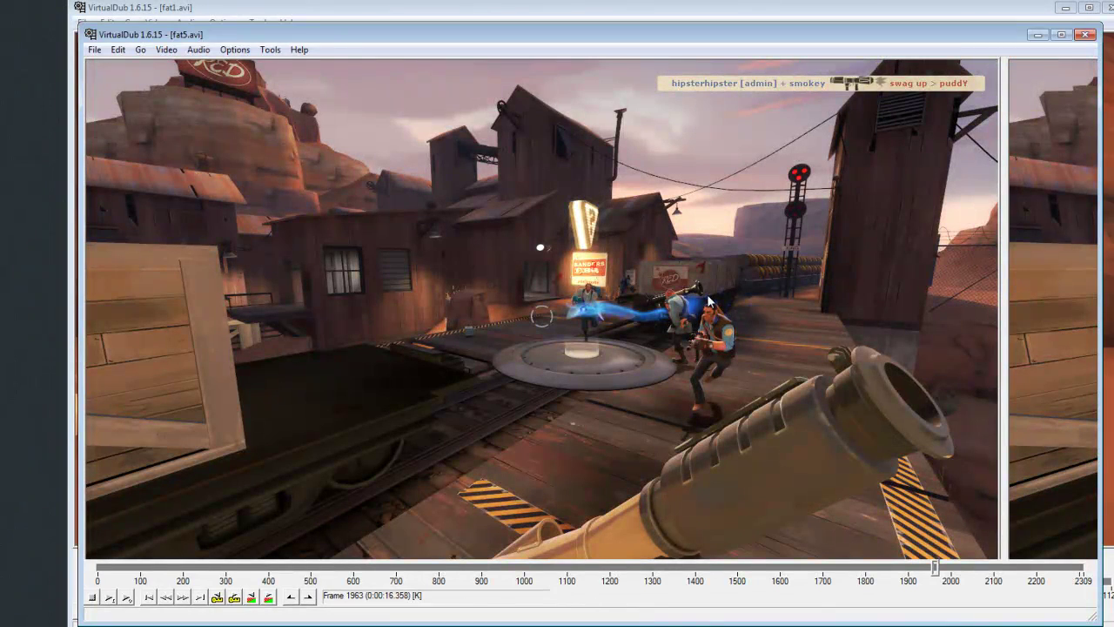
Step back through fat5.avi to frame 1768 and then frame 1381 to review the earlier action.
{"action": "left_click", "coordinate": [858, 569]}
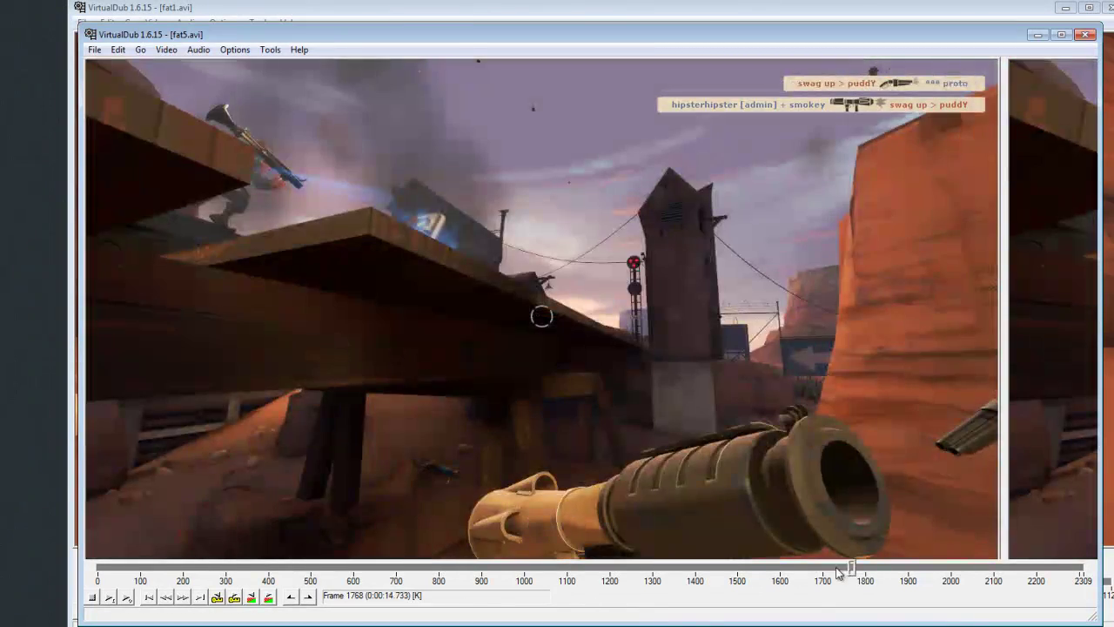
{"action": "left_click", "coordinate": [857, 569]}
{"action": "left_click_drag", "start_coordinate": [834, 570], "coordinate": [688, 567]}
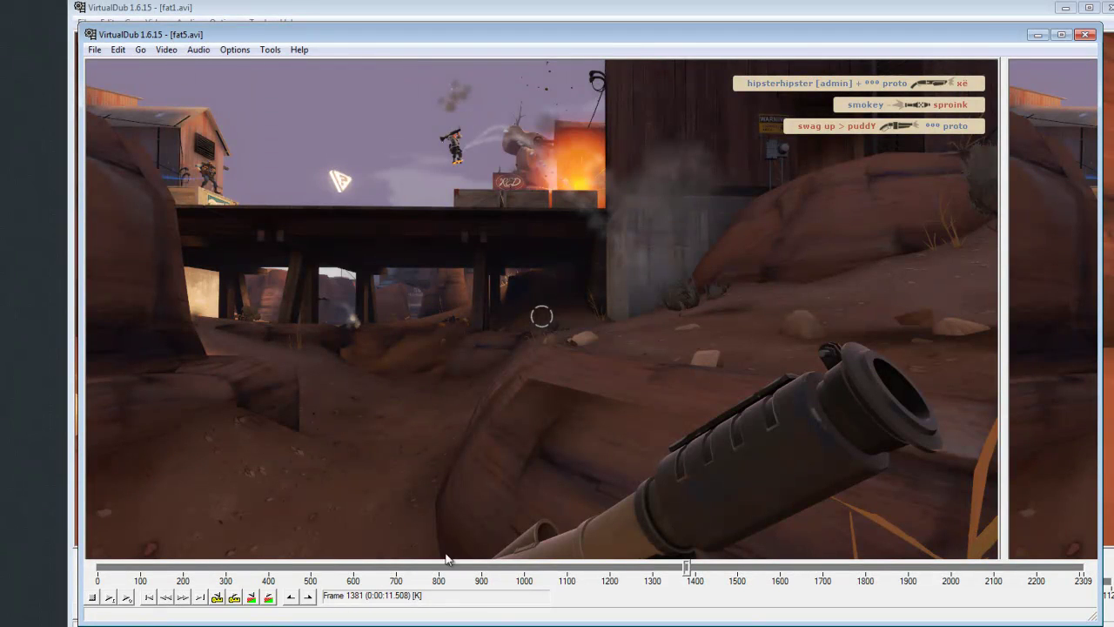
Open the lawena Recording Tool folder inside the team fortress 2 tf directory.
{"action": "key", "text": "super"}
{"action": "left_click", "coordinate": [633, 422]}
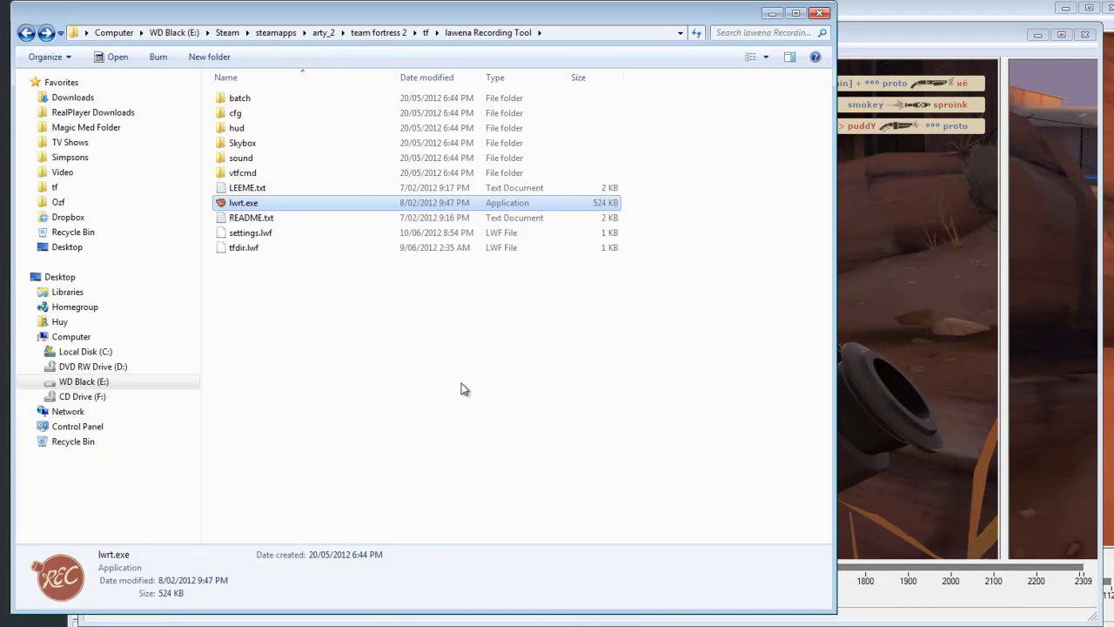
Open the hud folder of the lawena Recording Tool to view its HUD subfolders.
{"action": "left_click", "coordinate": [466, 390]}
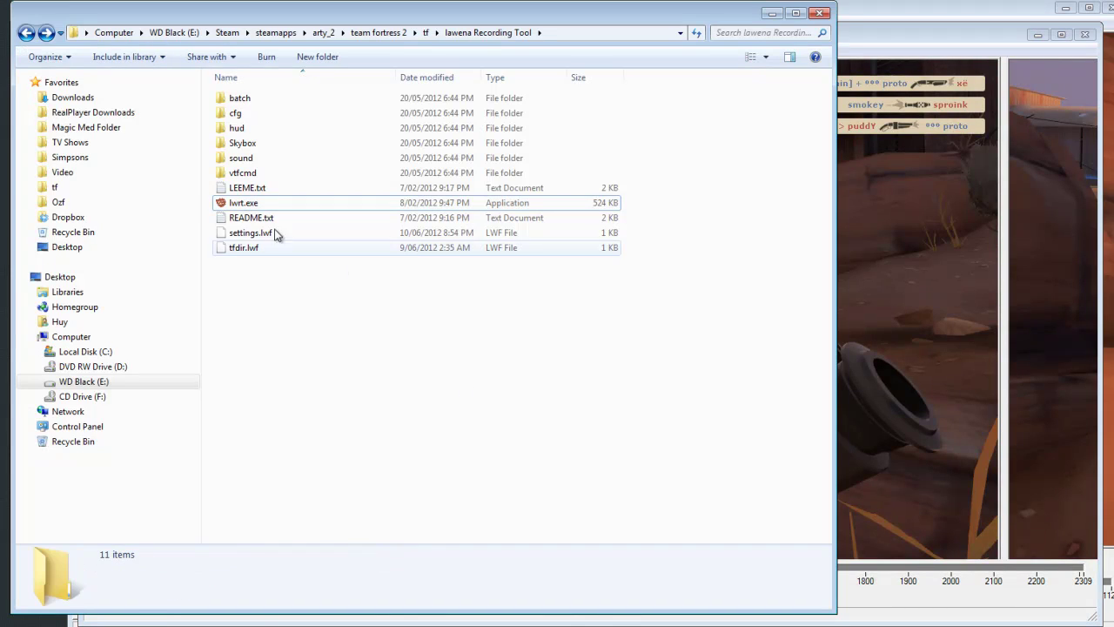
{"action": "left_click", "coordinate": [235, 129]}
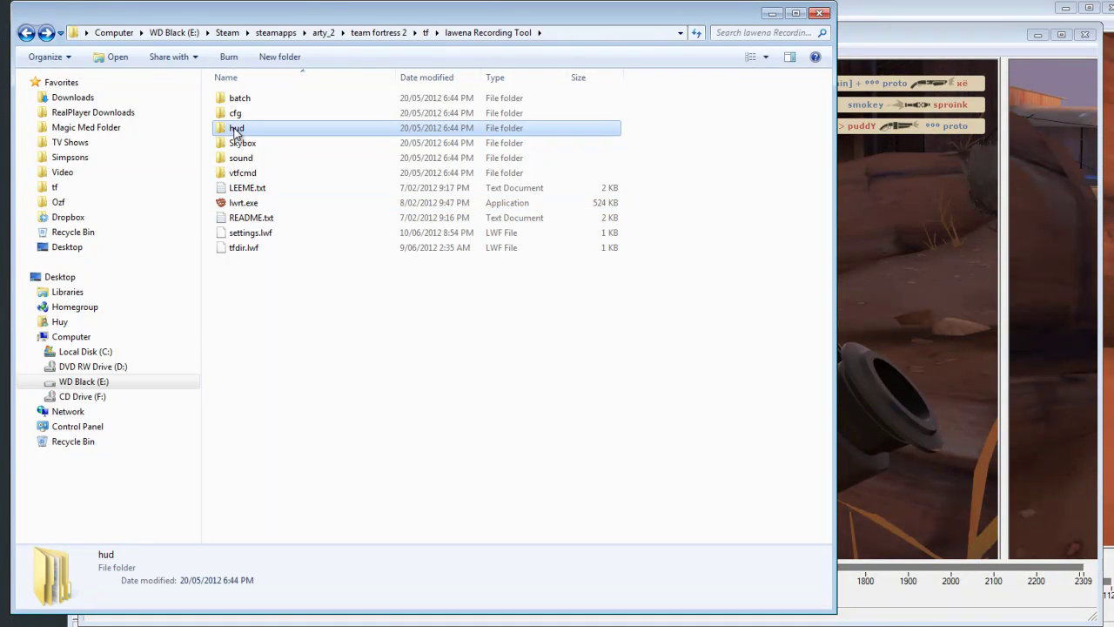
{"action": "double_click", "coordinate": [236, 128]}
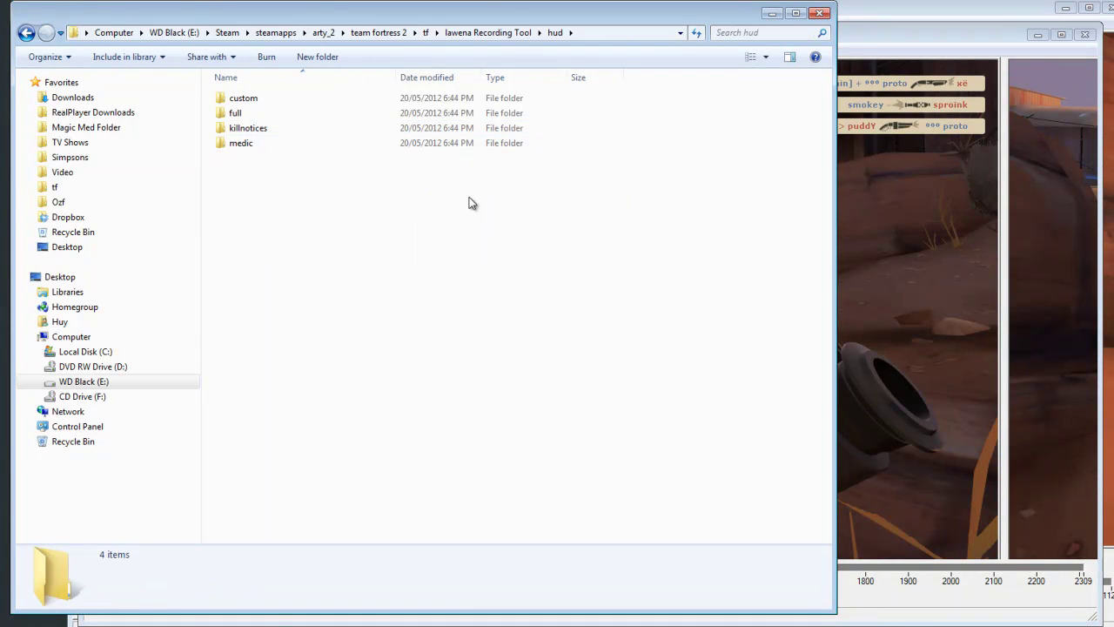
Switch to Vegas Pro, move the greenscreen clip further along the top track, place the gameplay clip at the timeline start, and preview 00:00:10;25.
{"action": "left_click", "coordinate": [941, 251]}
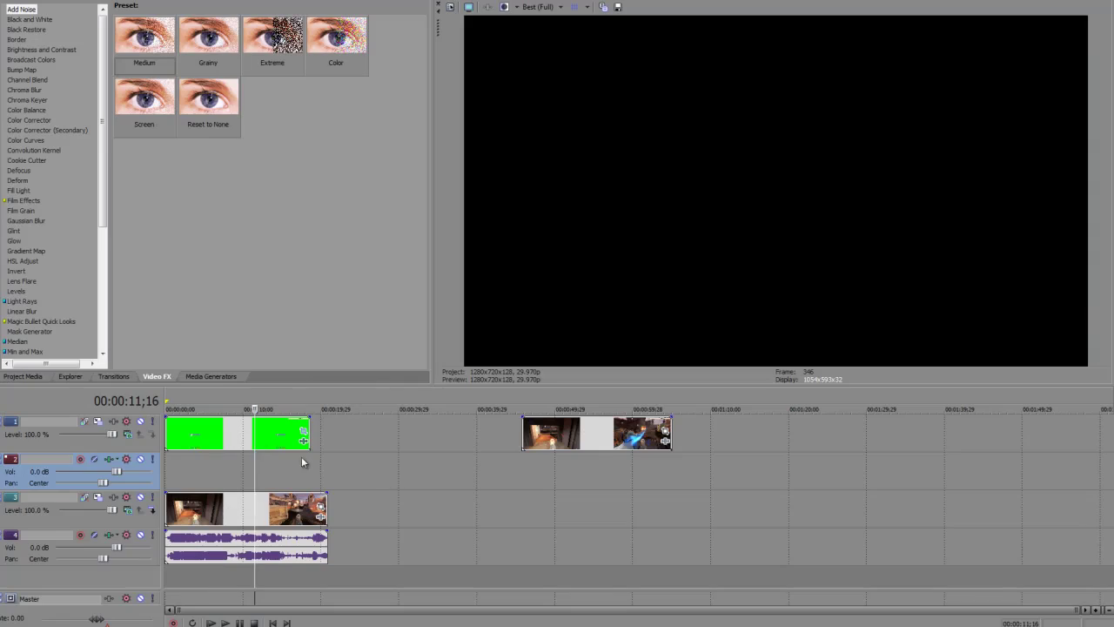
{"action": "left_click_drag", "start_coordinate": [268, 435], "coordinate": [454, 436]}
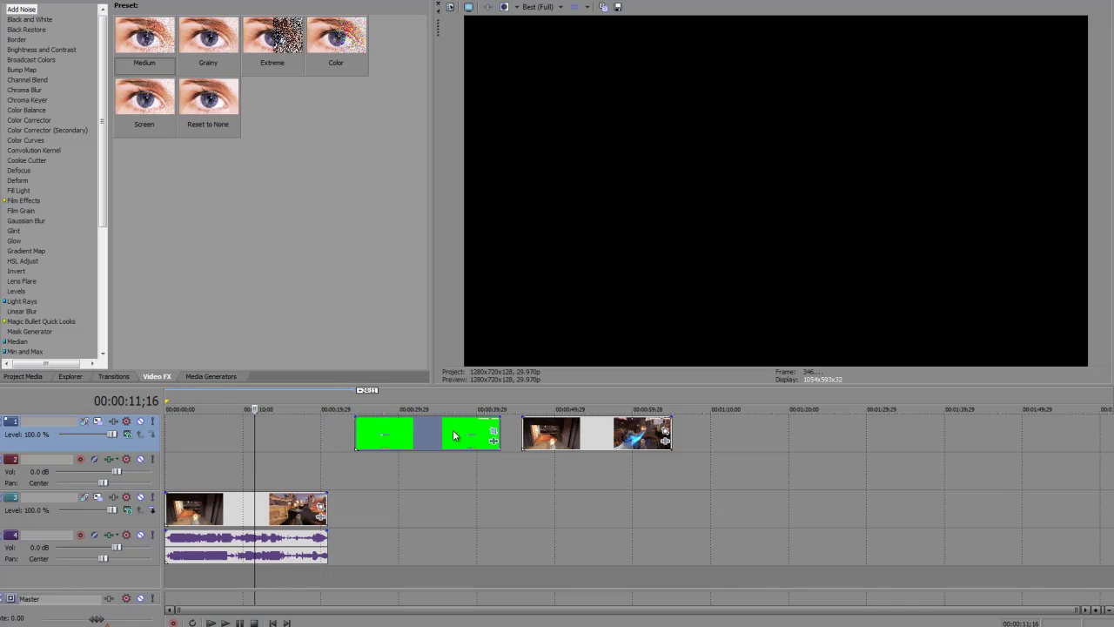
{"action": "left_click_drag", "start_coordinate": [566, 433], "coordinate": [209, 433]}
{"action": "left_click", "coordinate": [237, 468]}
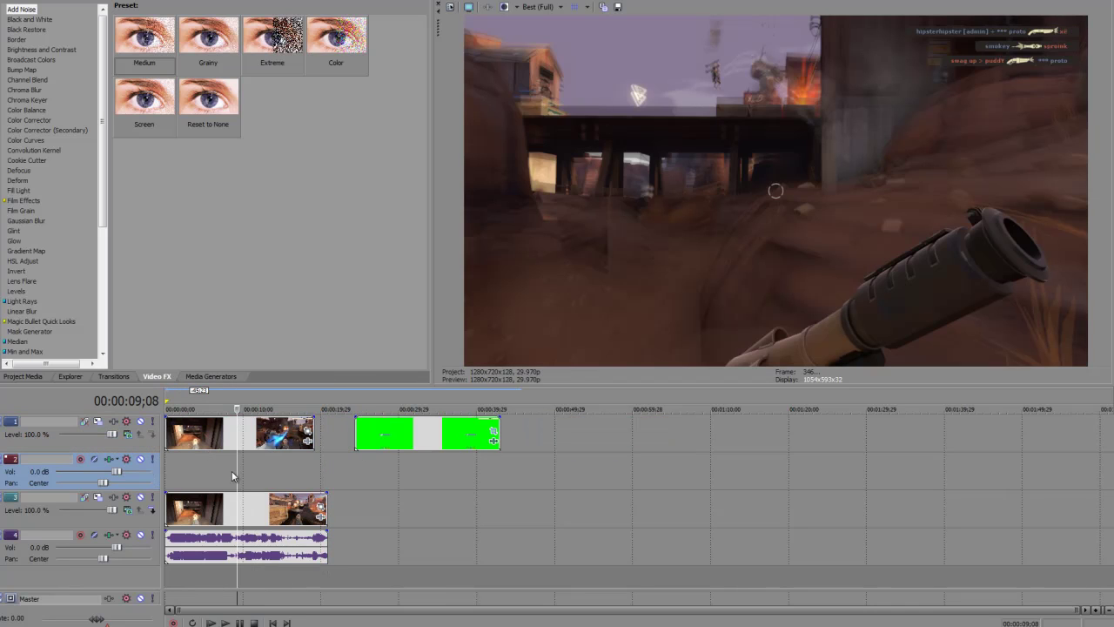
{"action": "left_click", "coordinate": [249, 462]}
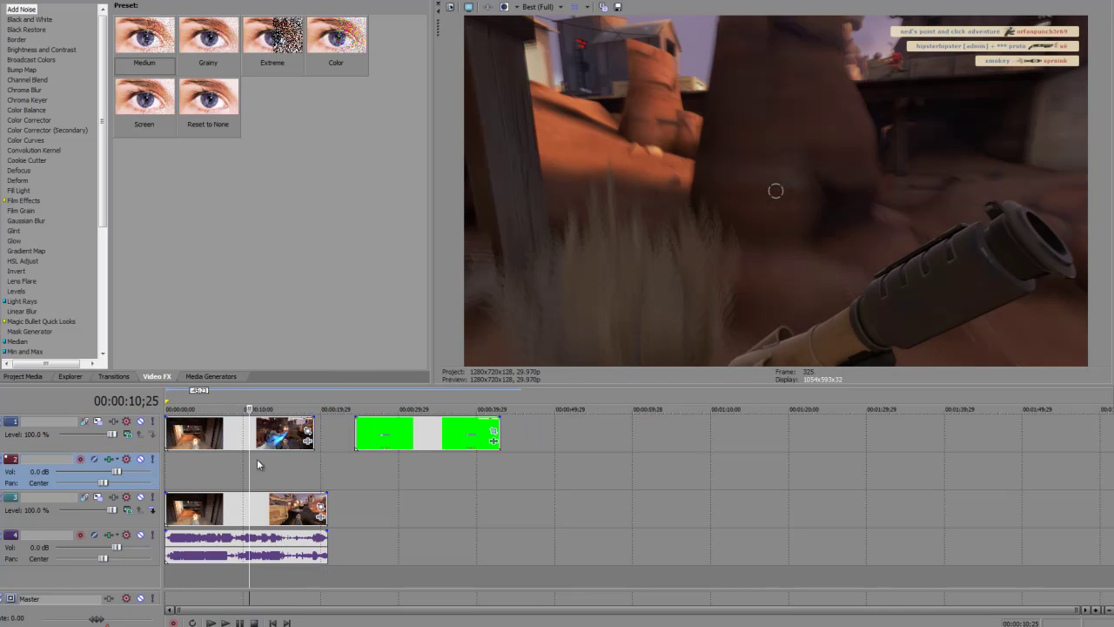
Toggle the top video track's mute on and off to compare the killnotices of the two stacked clips.
{"action": "left_click", "coordinate": [140, 423]}
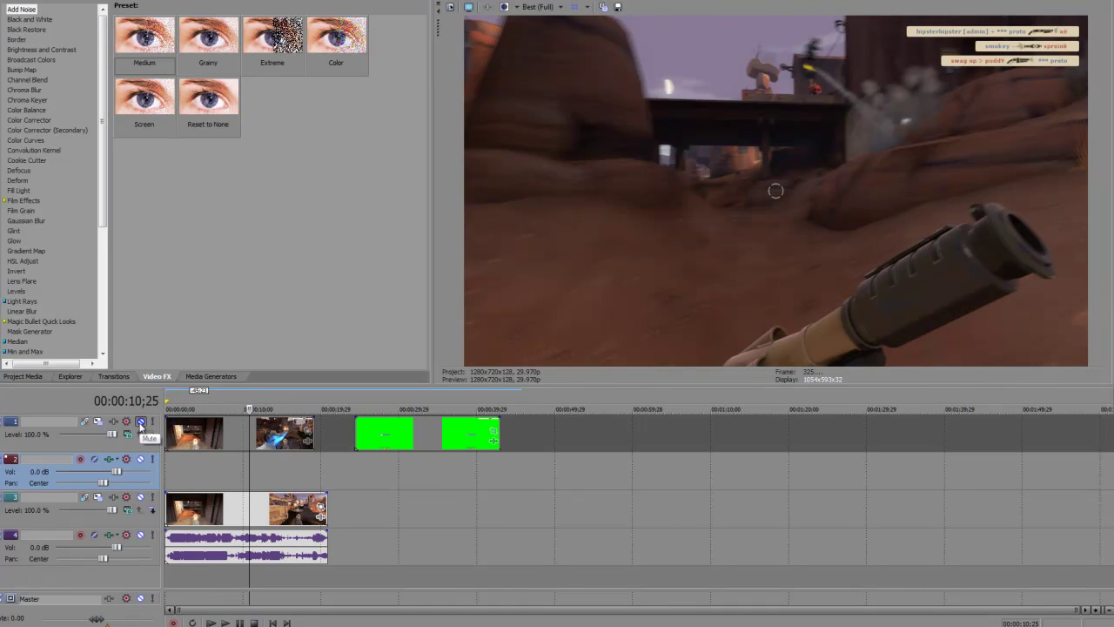
{"action": "left_click", "coordinate": [141, 422]}
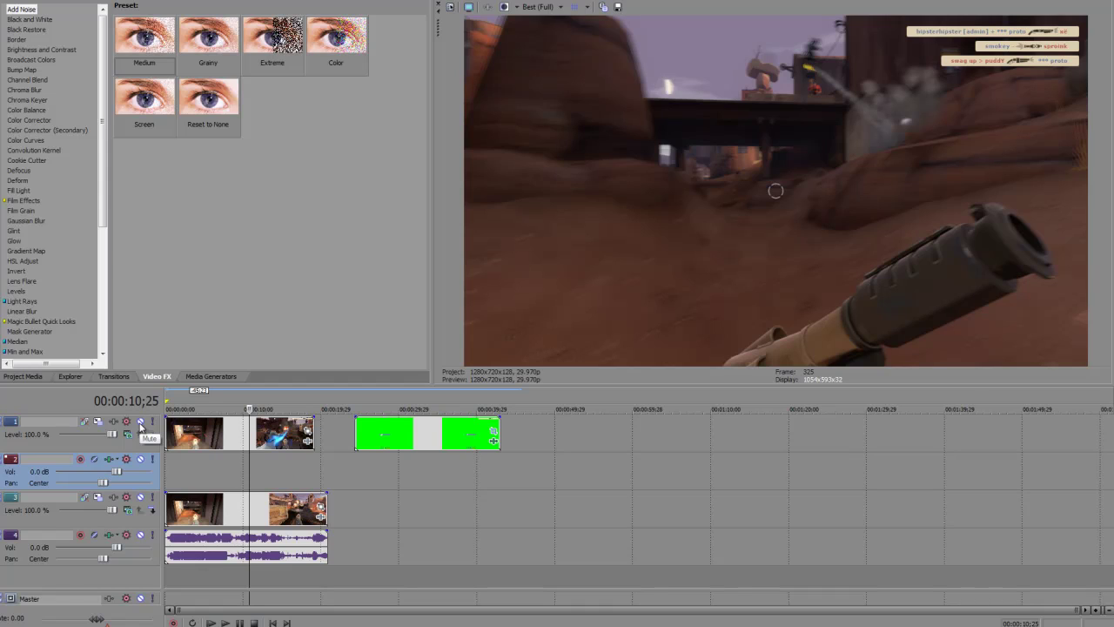
{"action": "left_click", "coordinate": [140, 422]}
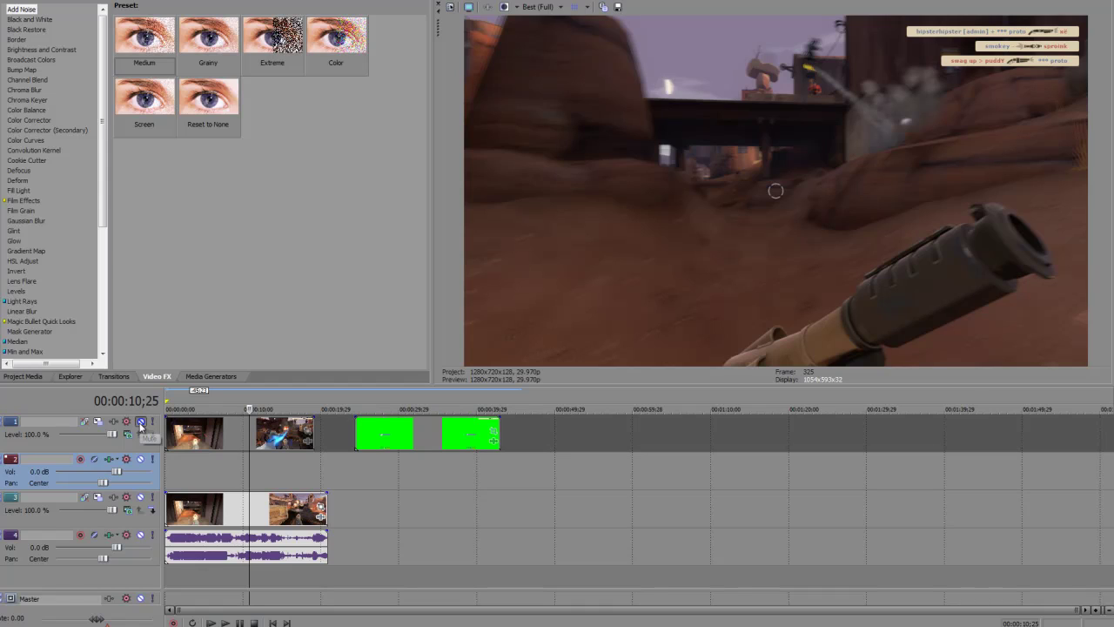
{"action": "left_click", "coordinate": [141, 422]}
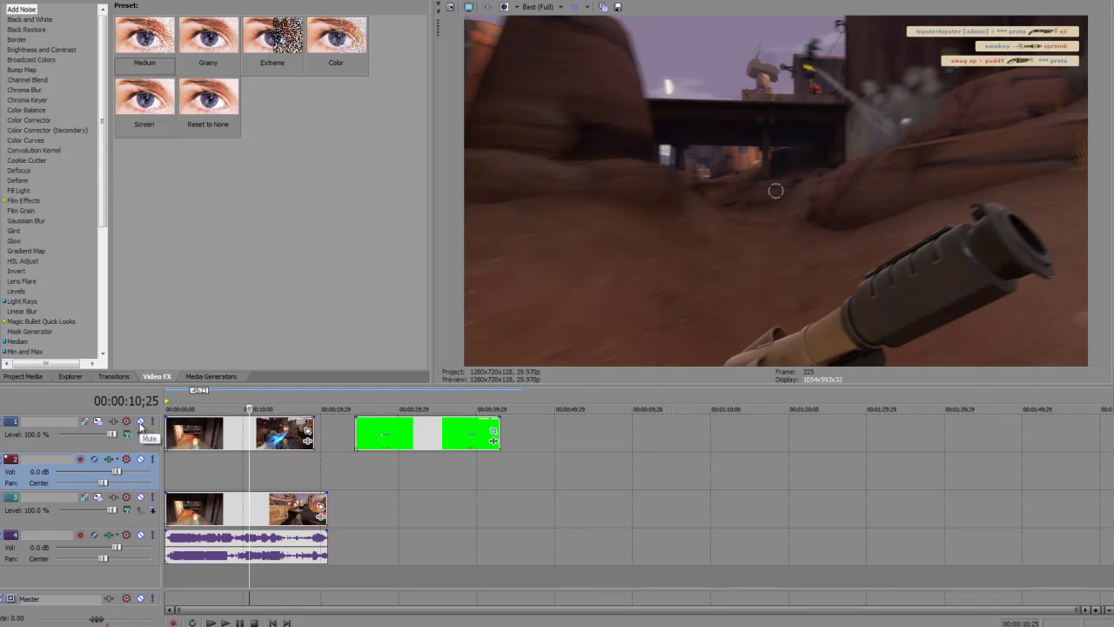
{"action": "left_click", "coordinate": [140, 422]}
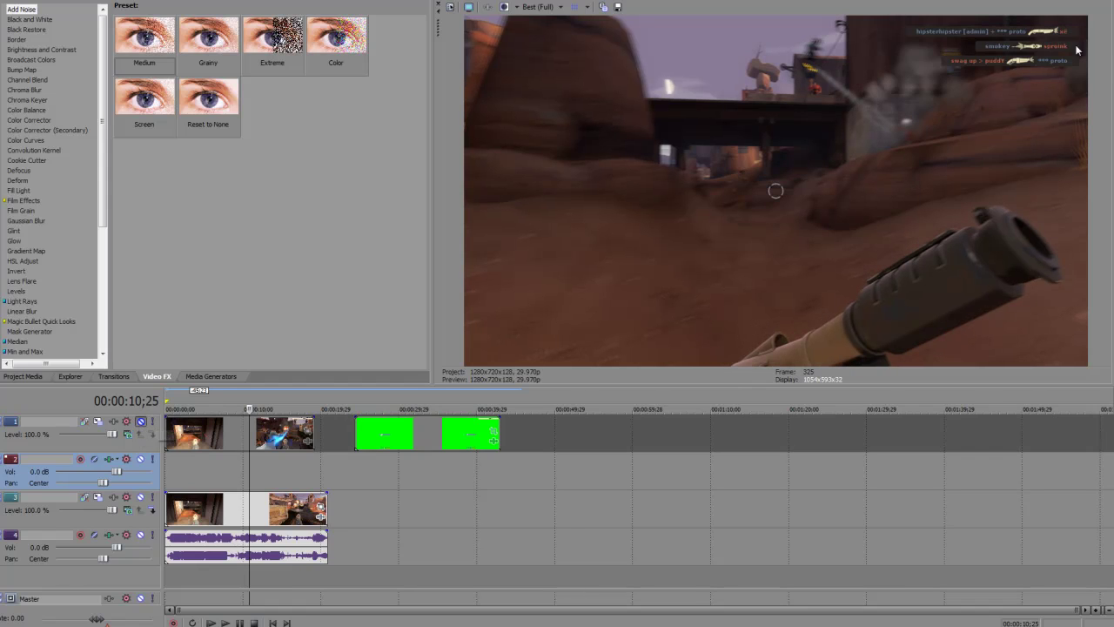
{"action": "left_click", "coordinate": [140, 422]}
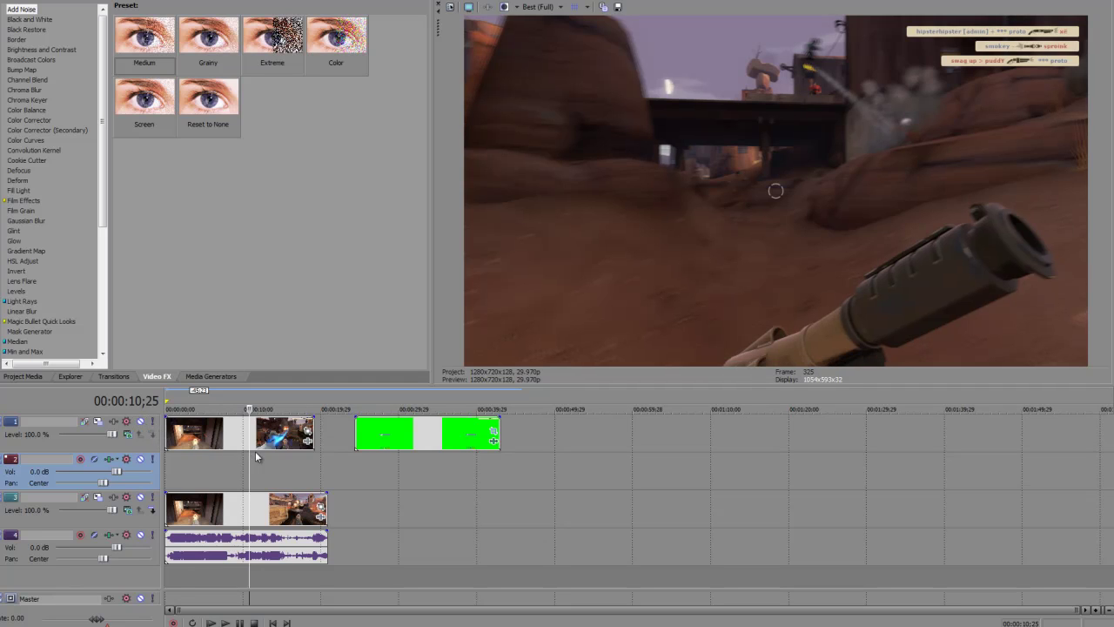
Preview the stacked gameplay clips at 00:00:13;13 and 00:00:15;06, and move the playhead to 00:00:27;12.
{"action": "scroll", "coordinate": [337, 452], "scroll_direction": "up", "scroll_amount": 4}
{"action": "scroll", "coordinate": [336, 452], "scroll_direction": "down", "scroll_amount": 2}
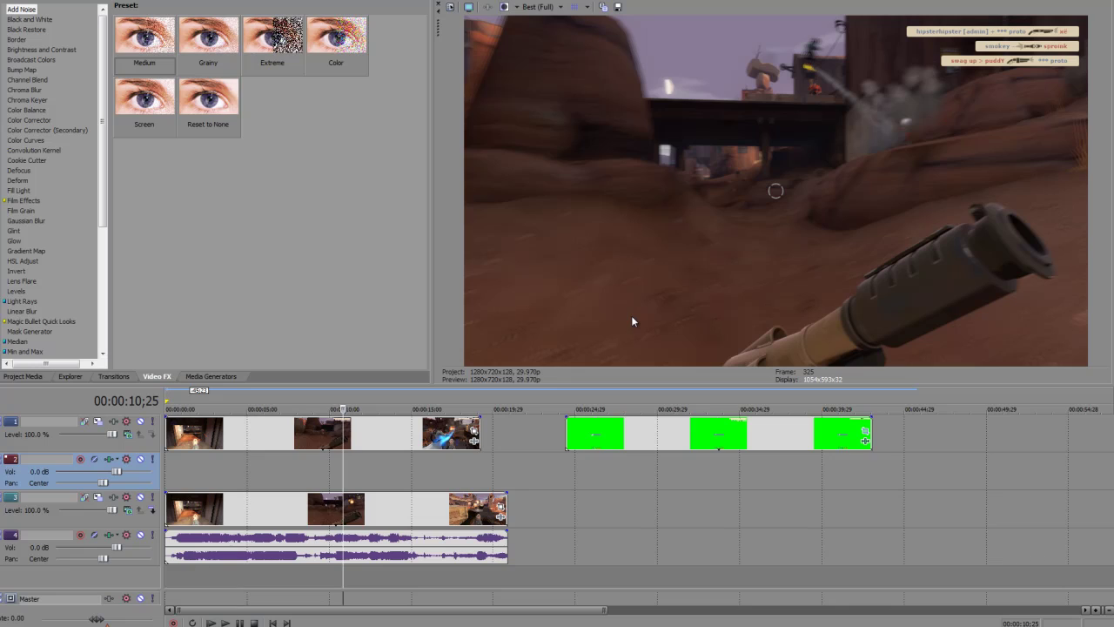
{"action": "left_click", "coordinate": [386, 479]}
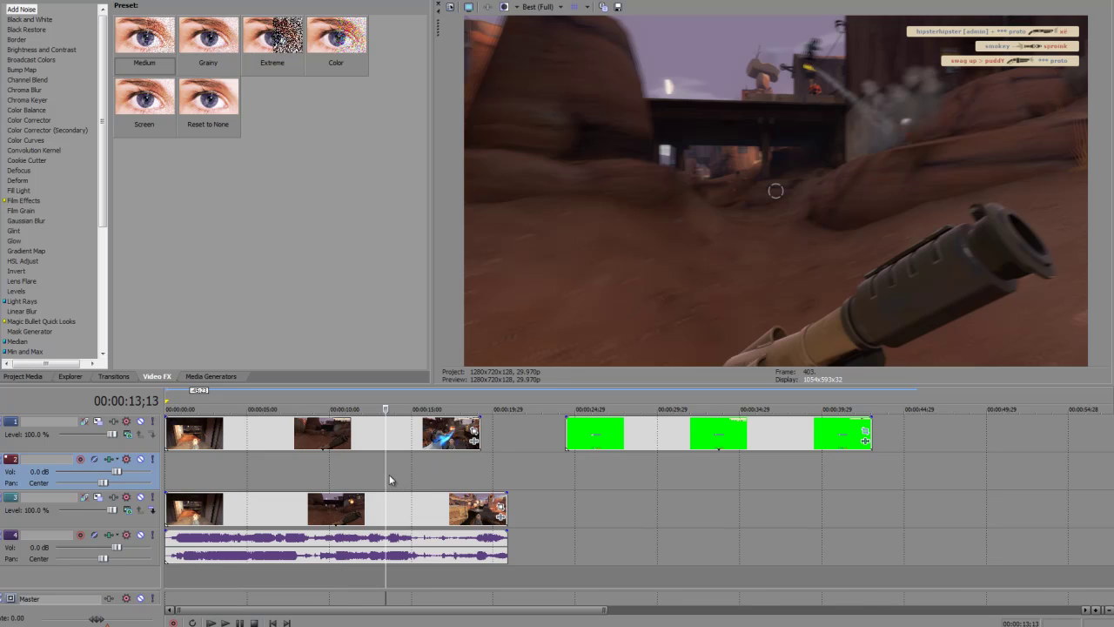
{"action": "left_click", "coordinate": [414, 470]}
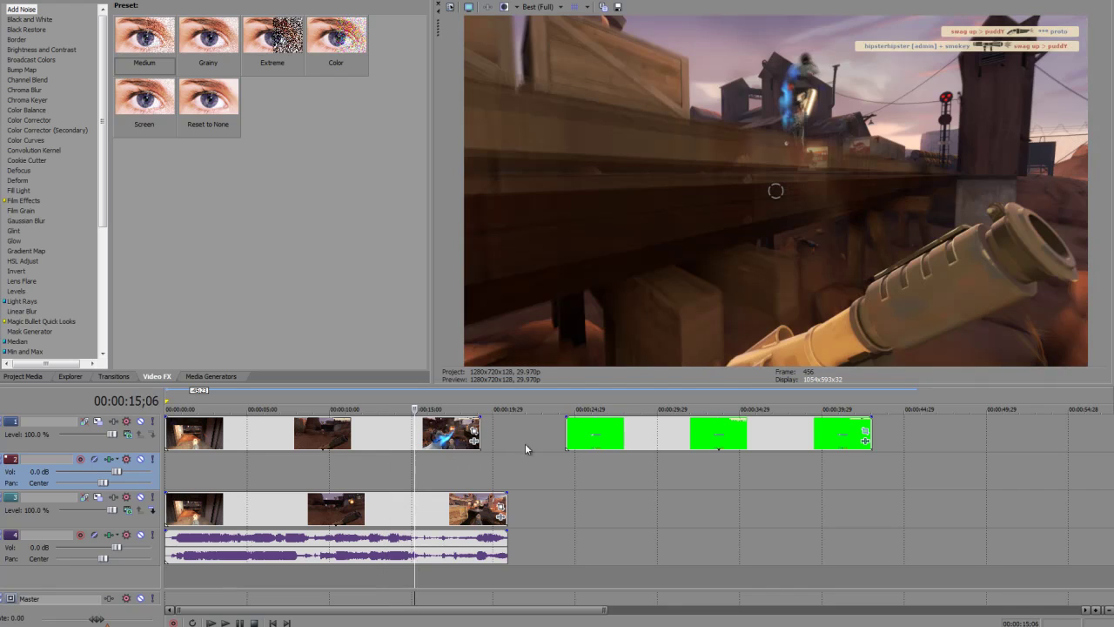
{"action": "left_click", "coordinate": [614, 469]}
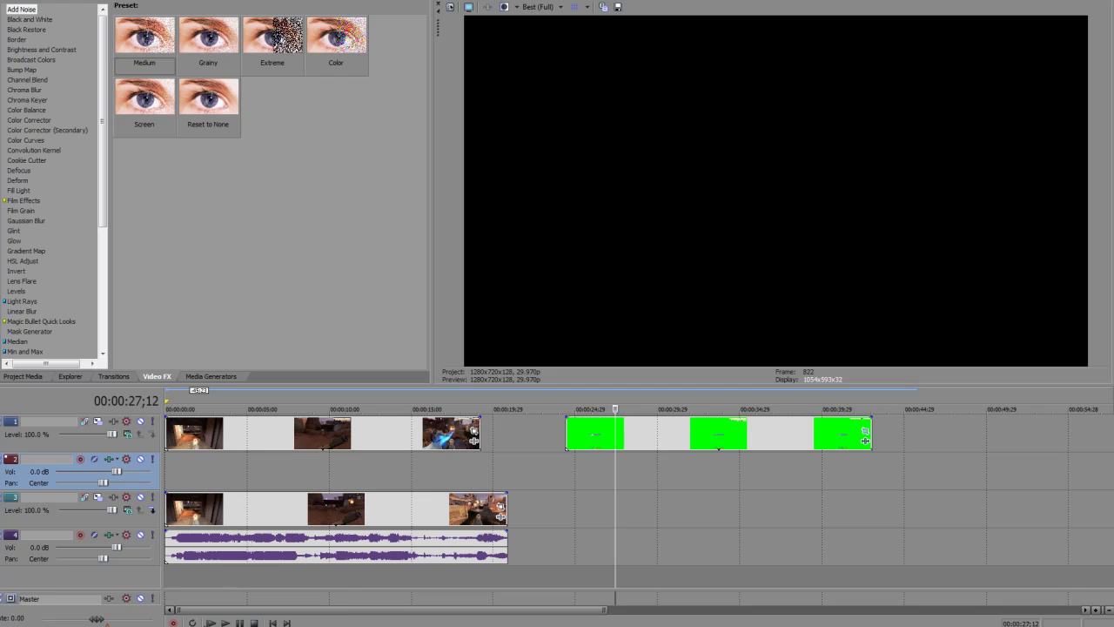
Switch to the web browser and view the TF2 Greenscreen map & HUD download page on thelozone.com.
{"action": "left_click", "coordinate": [226, 626]}
{"action": "left_click", "coordinate": [187, 623]}
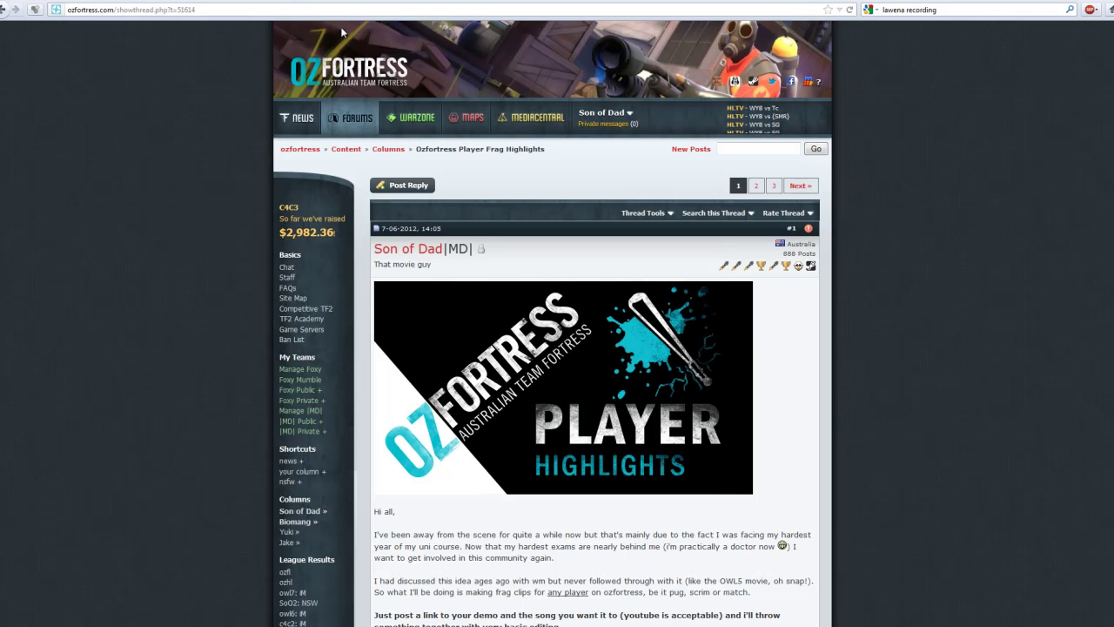
{"action": "left_click", "coordinate": [489, 2]}
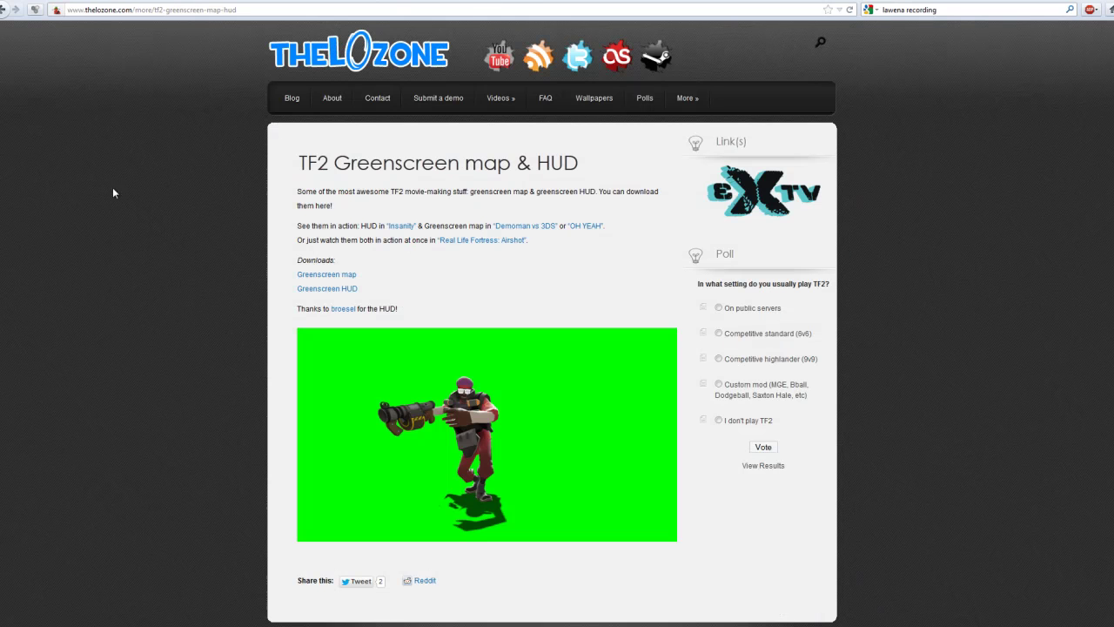
{"action": "left_click", "coordinate": [16, 7]}
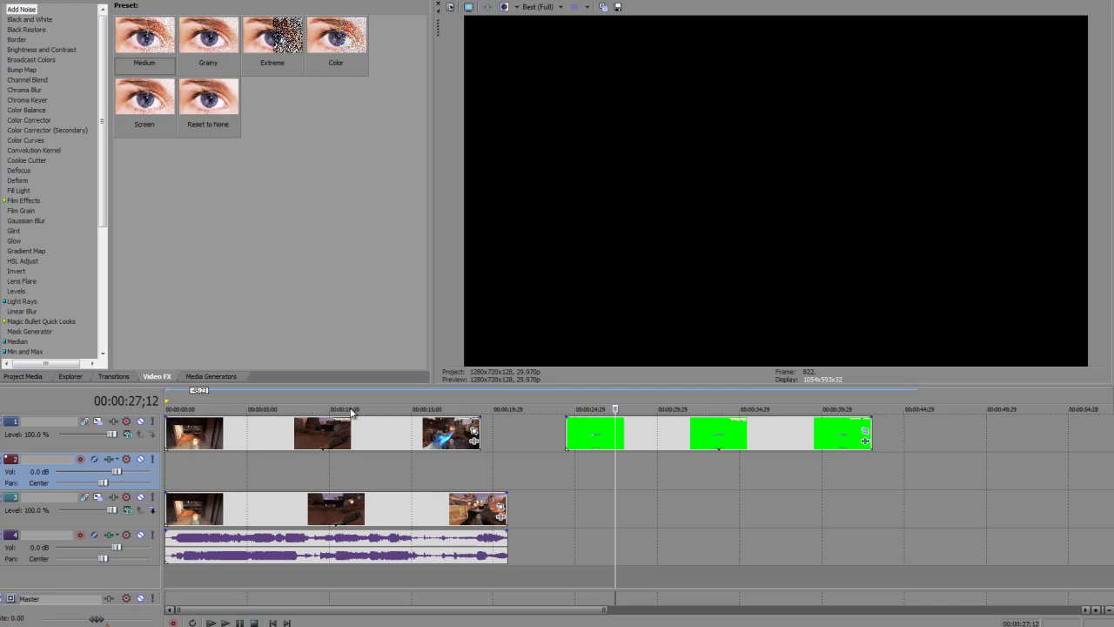
In Vegas Pro, move the greenscreen clip to the timeline start with the gameplay clip after it, and preview the composite up to 00:00:07;24.
{"action": "left_click_drag", "start_coordinate": [340, 434], "coordinate": [661, 448]}
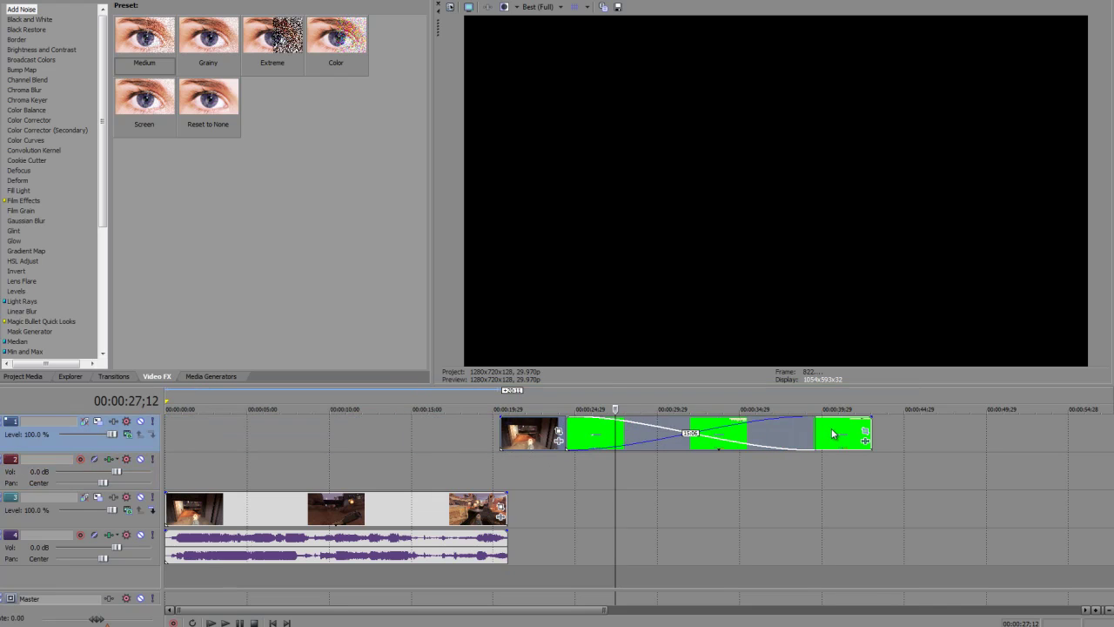
{"action": "left_click_drag", "start_coordinate": [832, 433], "coordinate": [374, 442]}
{"action": "left_click", "coordinate": [328, 461]}
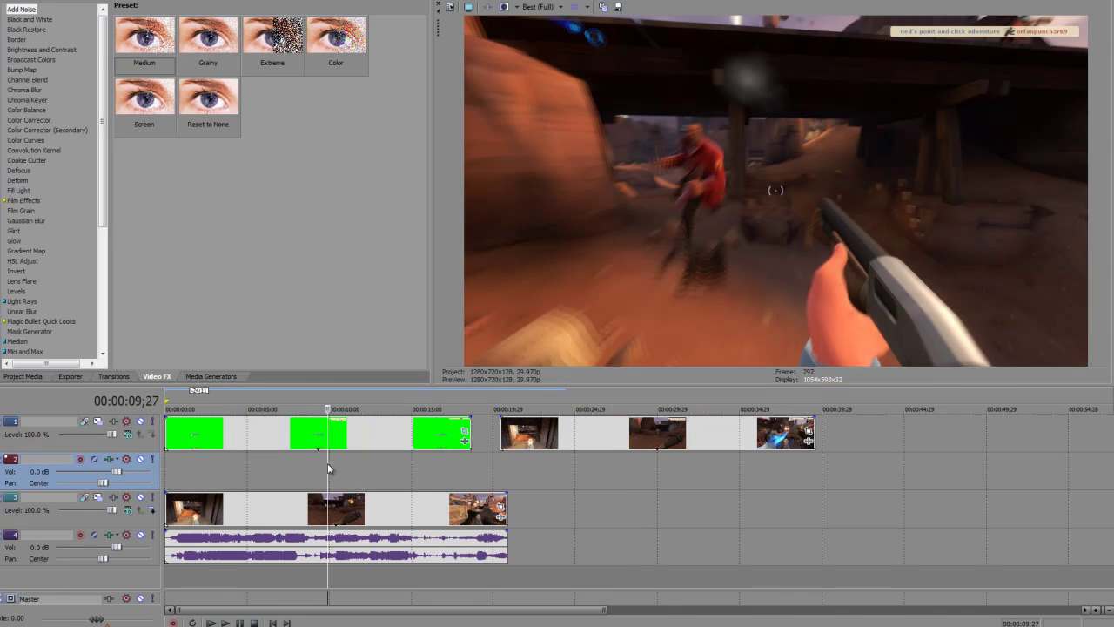
{"action": "left_click", "coordinate": [269, 461]}
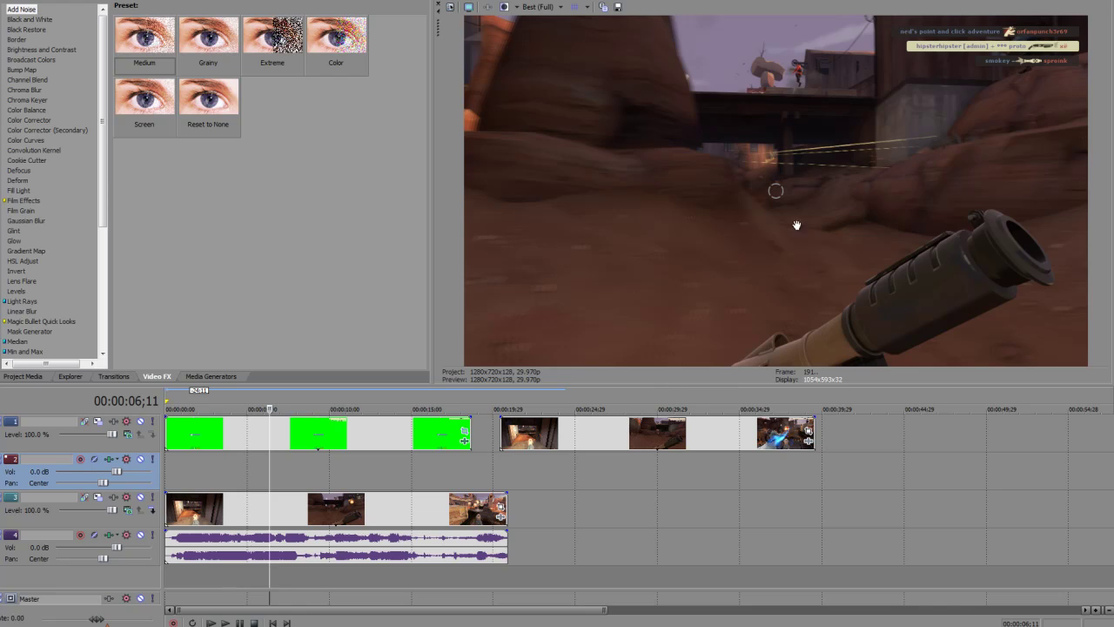
{"action": "left_click", "coordinate": [293, 453]}
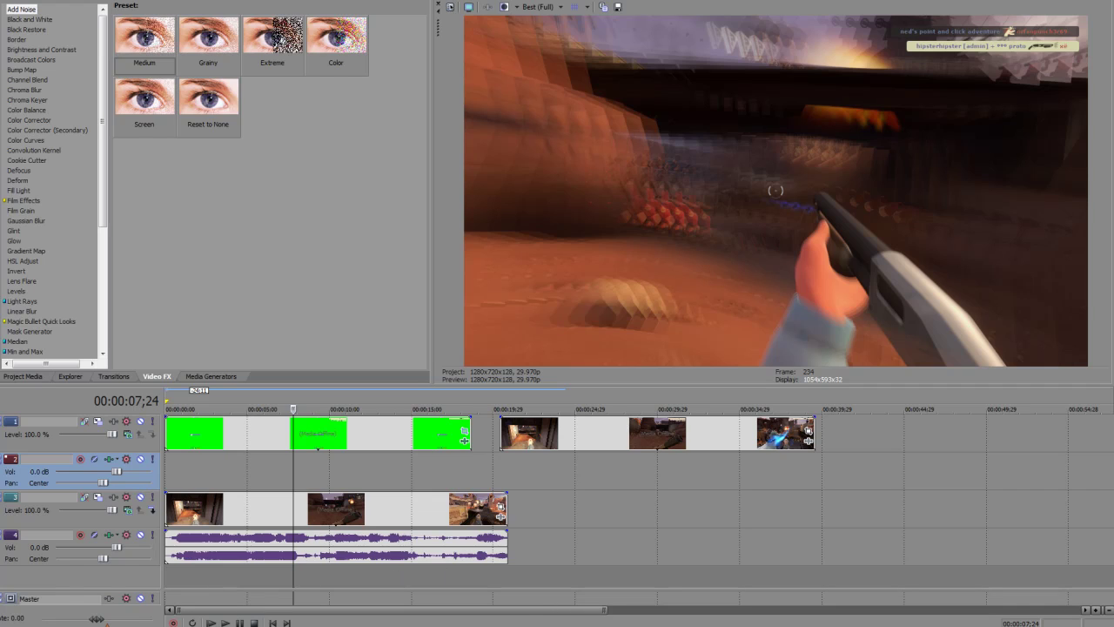
Switch to Windows Explorer, view the custom folder inside hud, and go back up to the tf folder.
{"action": "left_click", "coordinate": [53, 624]}
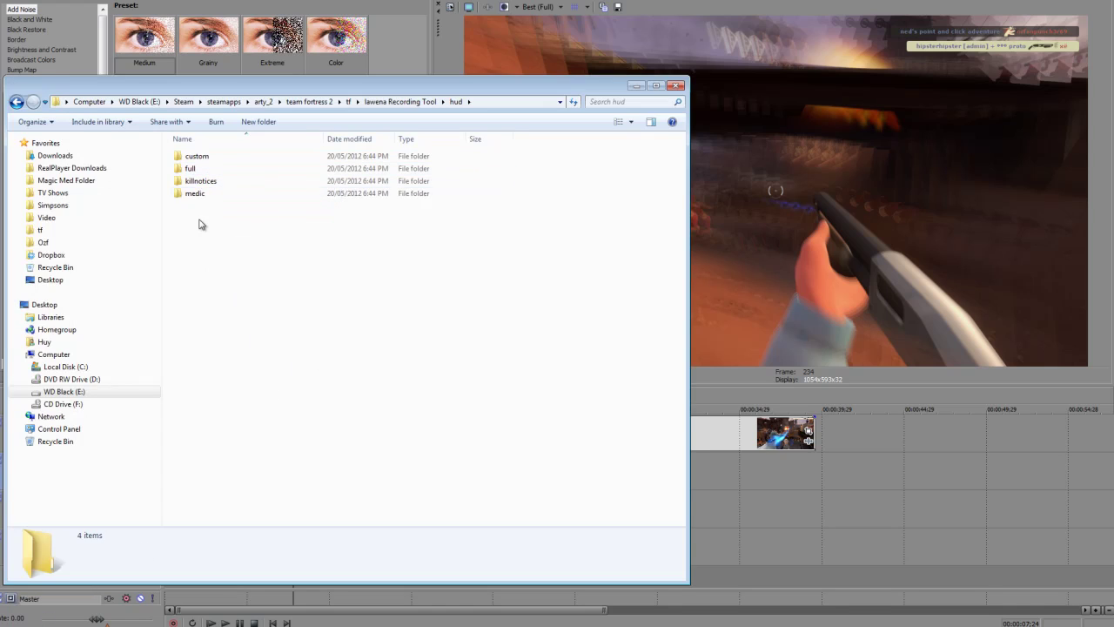
{"action": "double_click", "coordinate": [210, 157]}
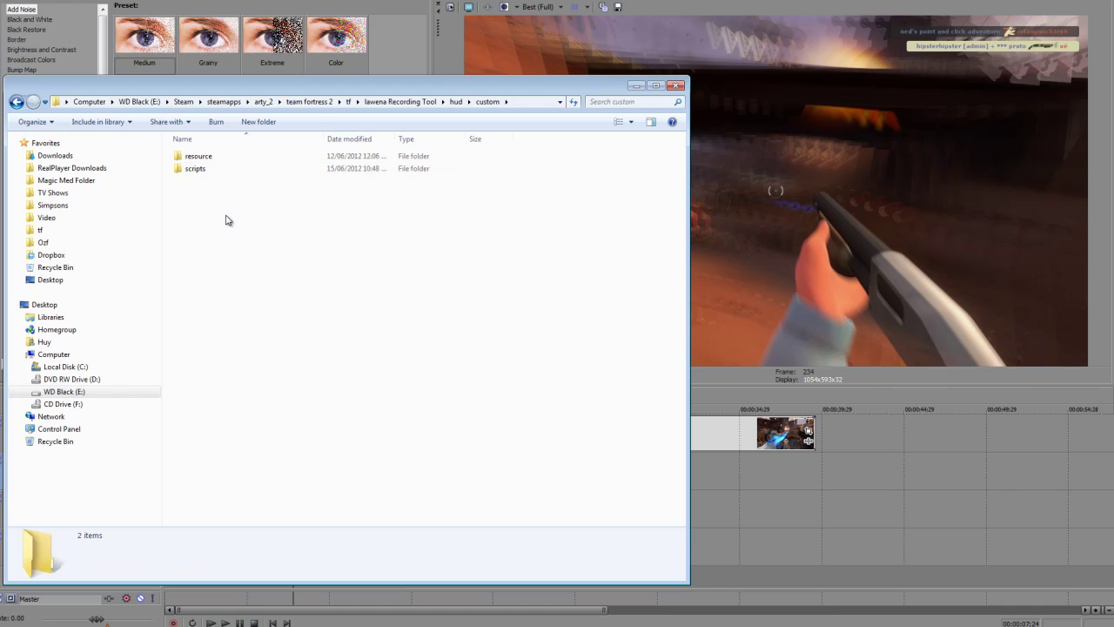
{"action": "key", "text": "alt+Up"}
{"action": "key", "text": "alt+Up"}
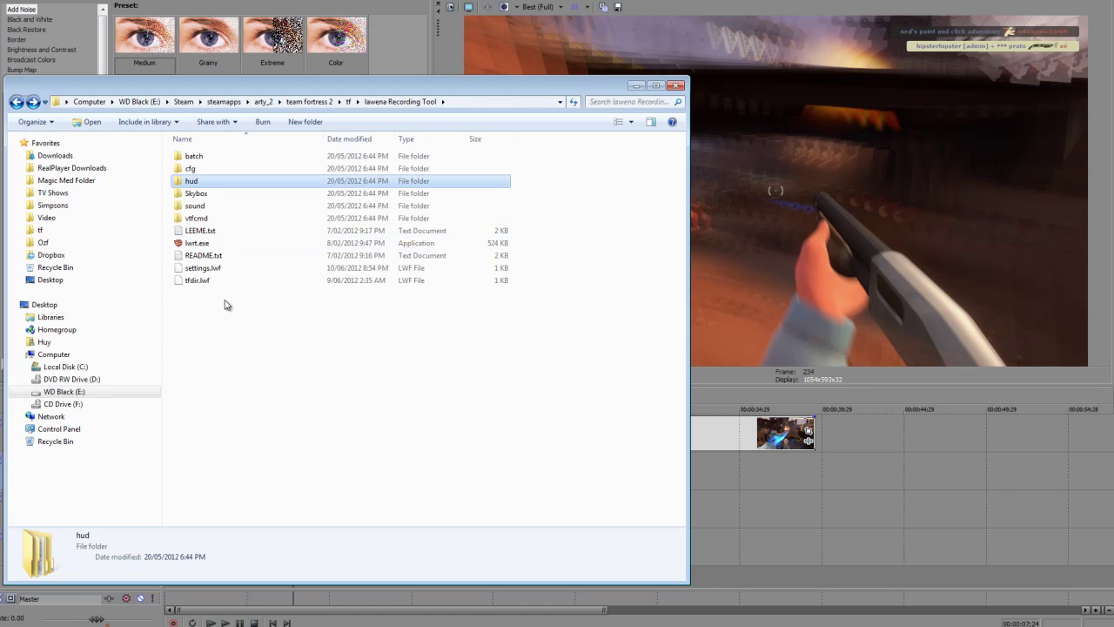
{"action": "key", "text": "alt+Up"}
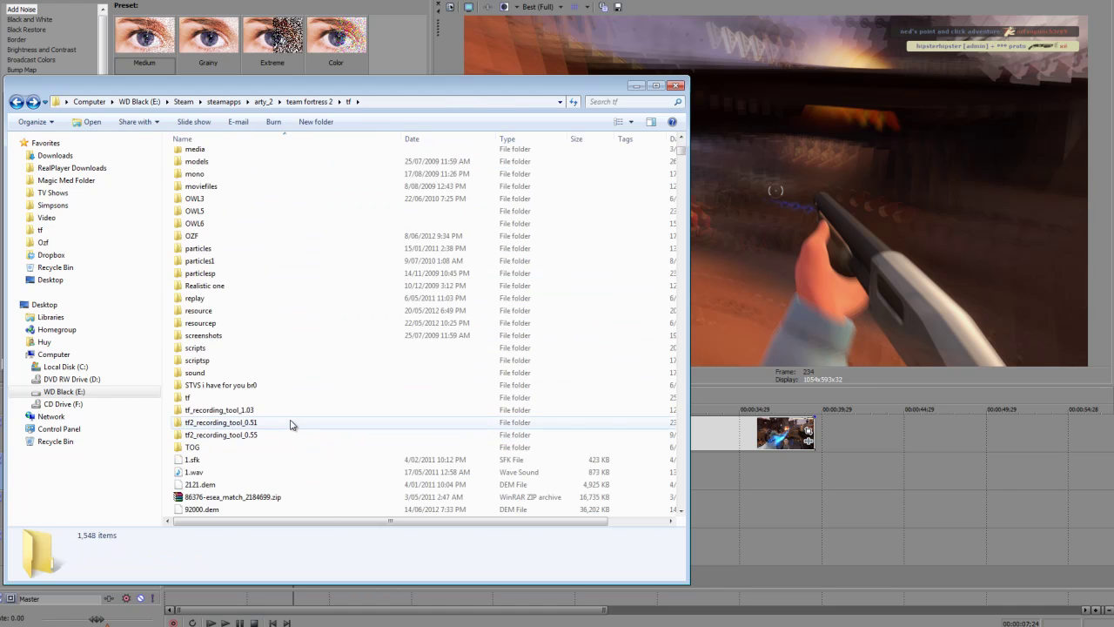
Locate the resource and scripts folders in the tf directory and open the scripts folder.
{"action": "left_click_drag", "start_coordinate": [685, 161], "coordinate": [683, 473]}
{"action": "scroll", "coordinate": [678, 195], "scroll_direction": "up", "scroll_amount": 20}
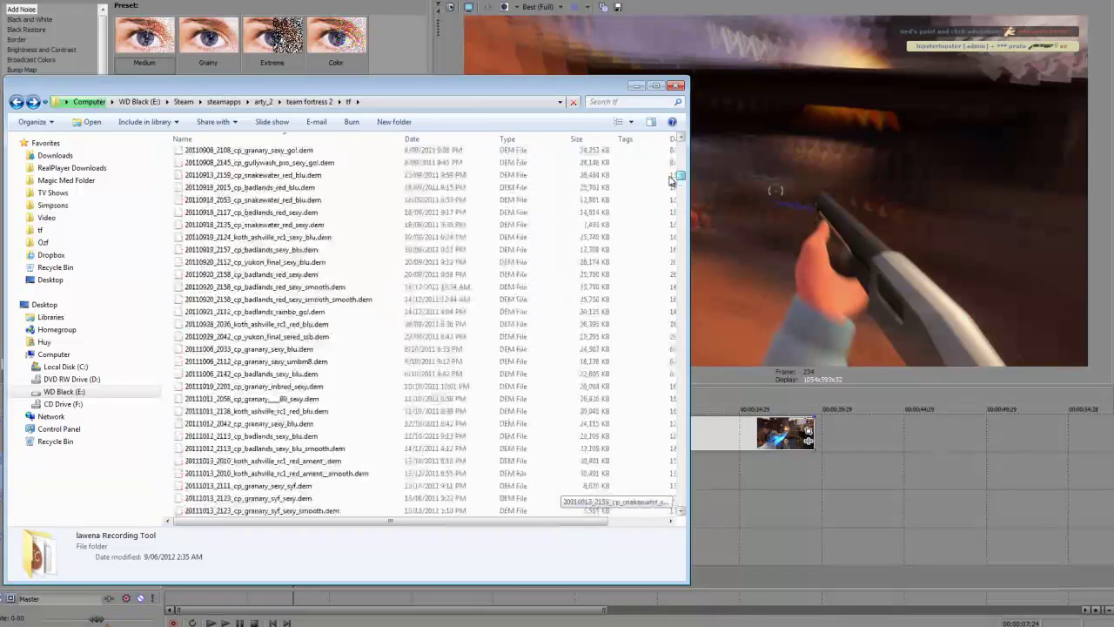
{"action": "scroll", "coordinate": [313, 263], "scroll_direction": "up", "scroll_amount": 3}
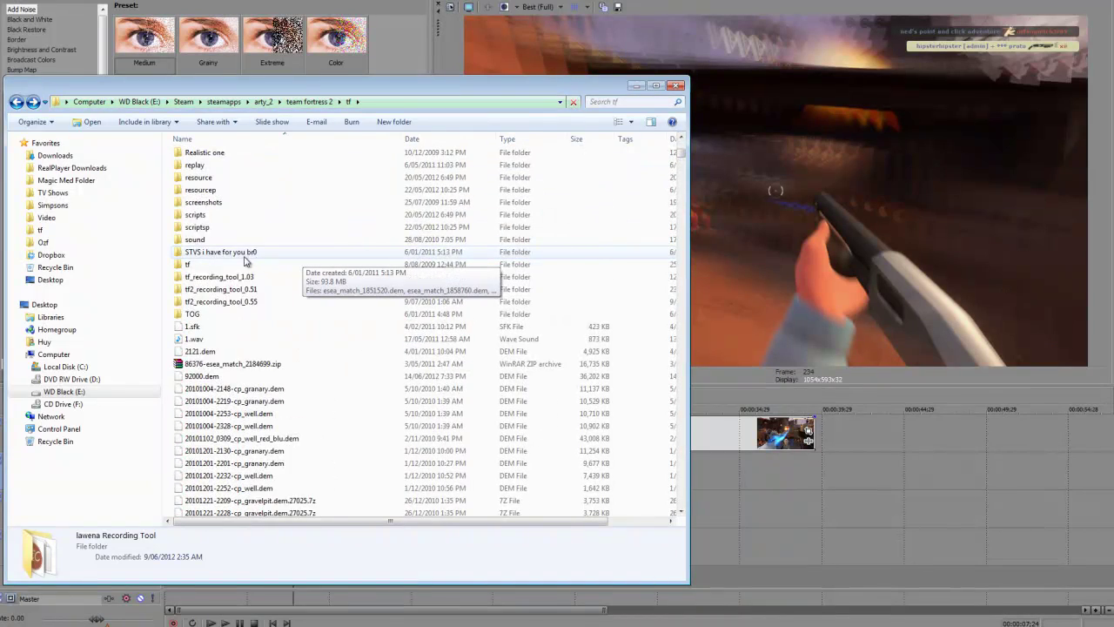
{"action": "left_click", "coordinate": [216, 255]}
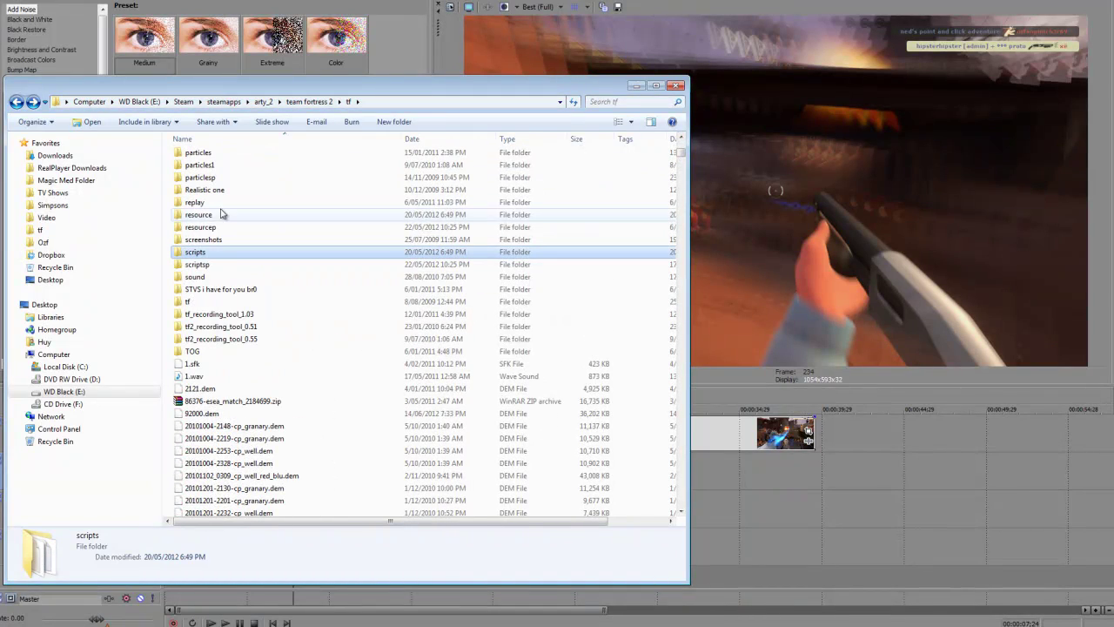
{"action": "left_click", "coordinate": [222, 215]}
{"action": "left_click", "coordinate": [226, 251]}
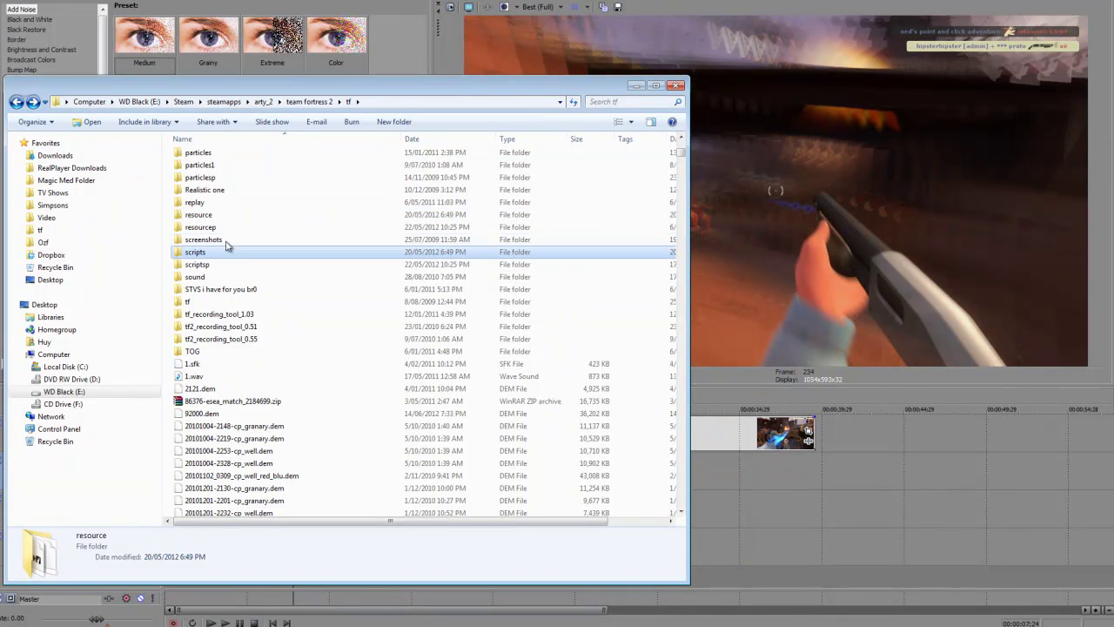
{"action": "left_click", "coordinate": [219, 215]}
{"action": "left_click", "coordinate": [213, 252]}
{"action": "double_click", "coordinate": [213, 252]}
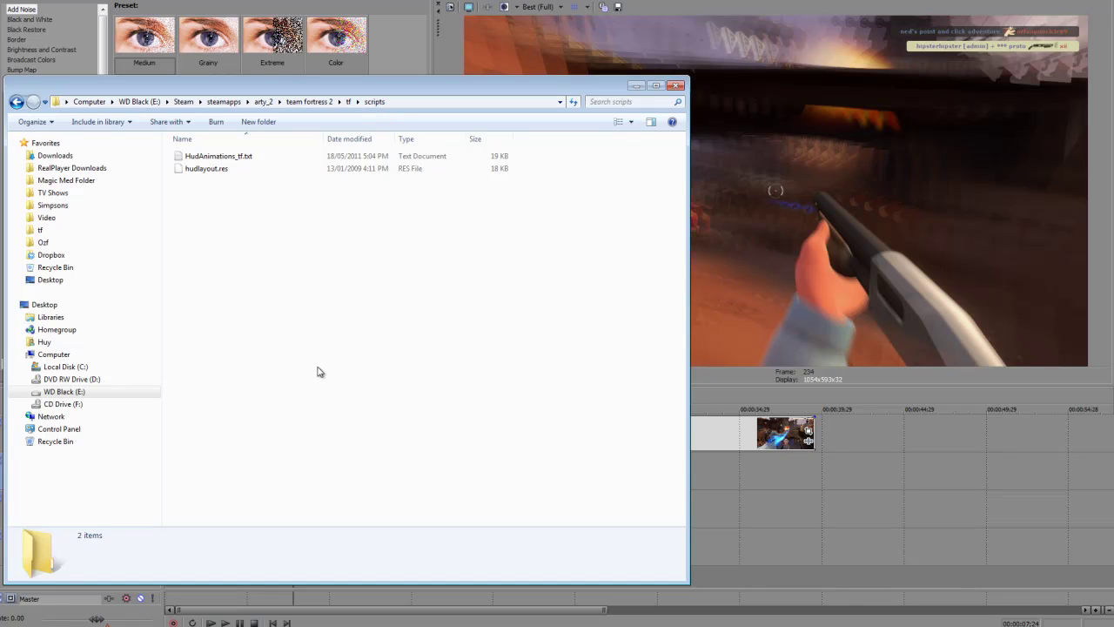
Launch Notepad and open hudlayout.res from the tf scripts folder in it.
{"action": "key", "text": "super"}
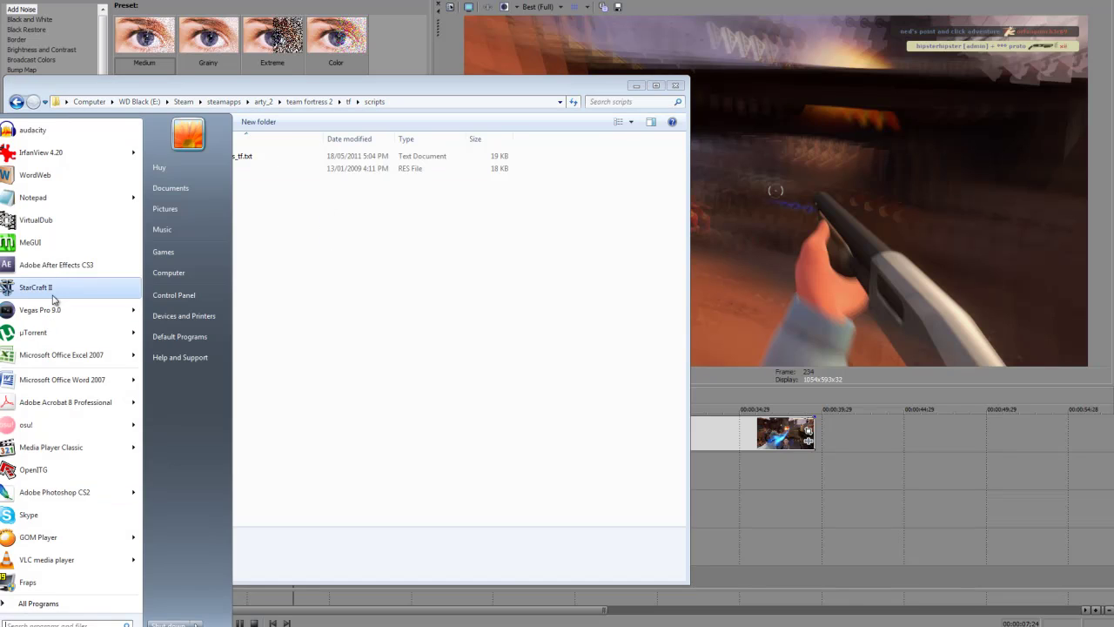
{"action": "left_click", "coordinate": [62, 202]}
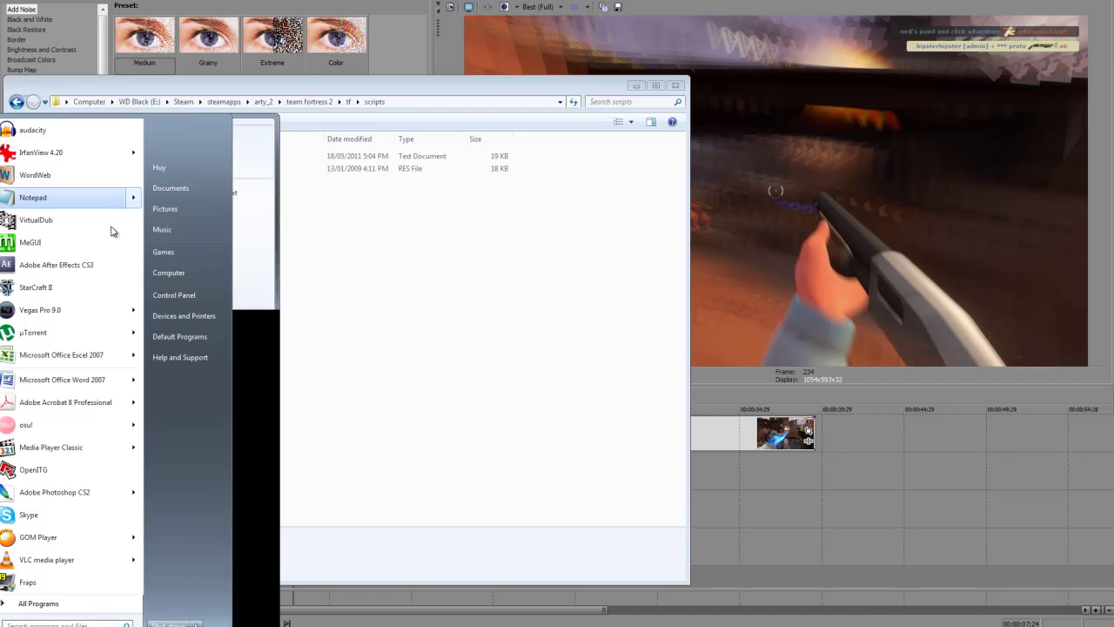
{"action": "left_click_drag", "start_coordinate": [417, 253], "coordinate": [417, 159]}
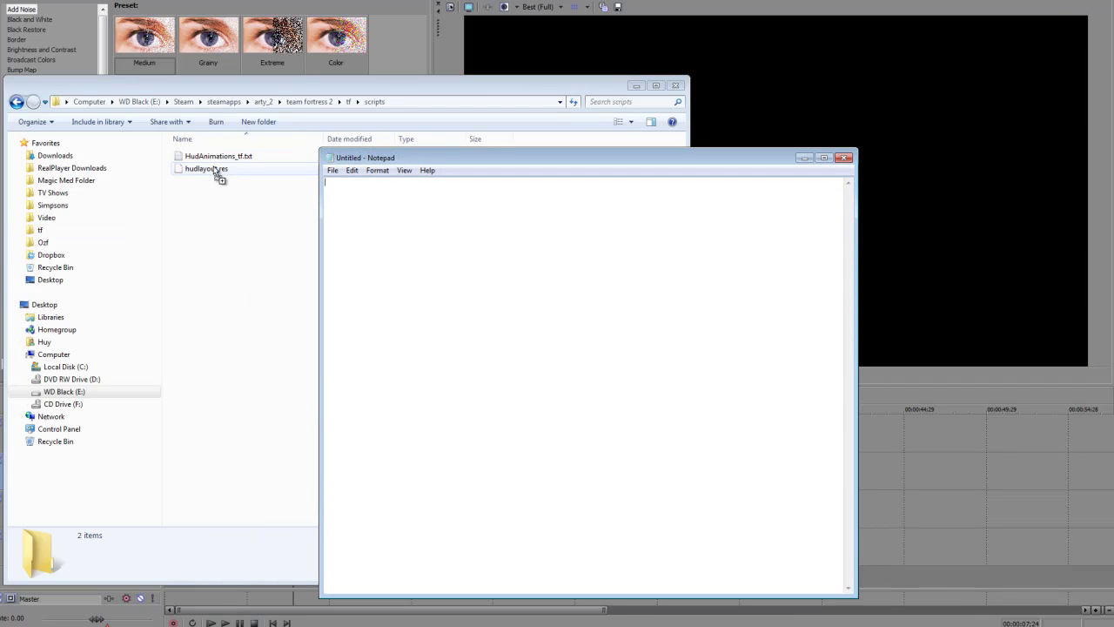
{"action": "left_click_drag", "start_coordinate": [209, 168], "coordinate": [436, 231]}
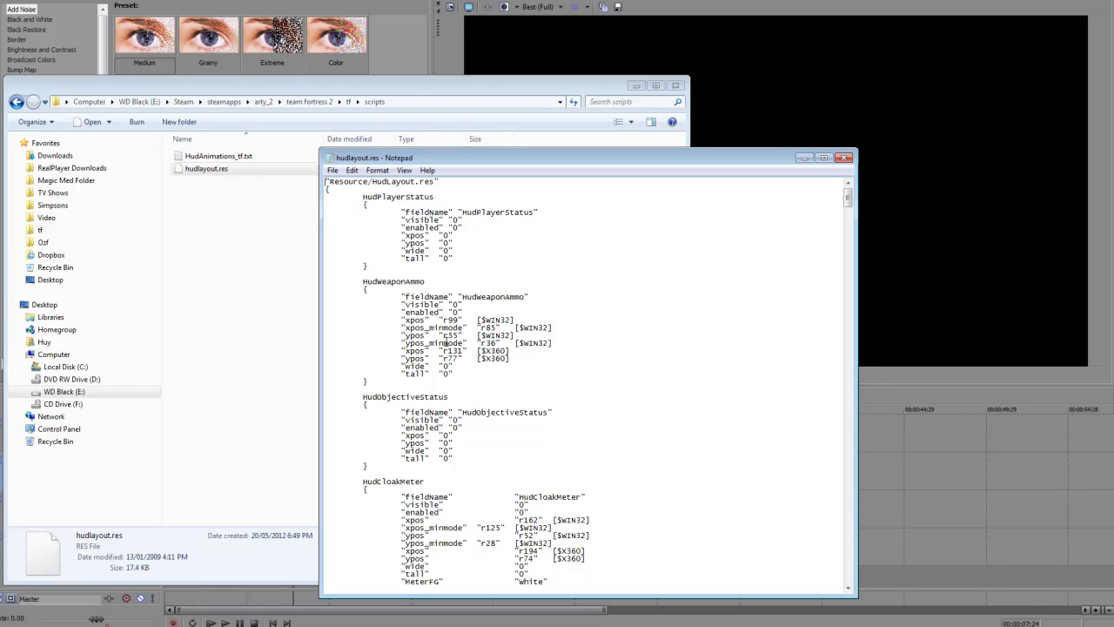
Examine the HUD element entries in hudlayout.res, from HudPlayerStatus to the account panels, and close the file.
{"action": "scroll", "coordinate": [413, 272], "scroll_direction": "down", "scroll_amount": 16}
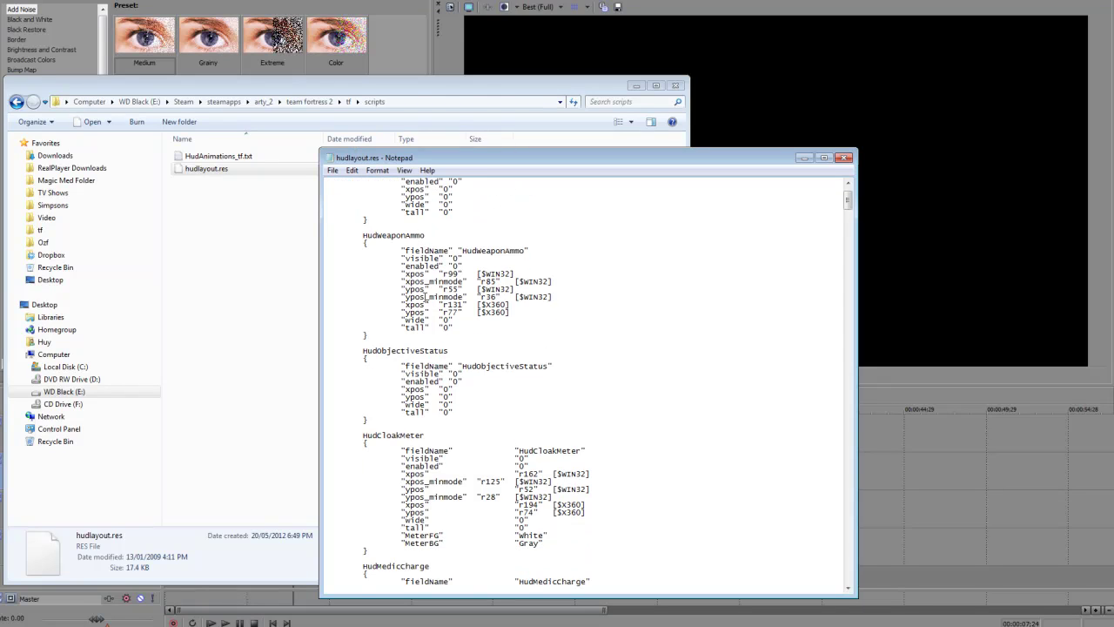
{"action": "scroll", "coordinate": [433, 319], "scroll_direction": "up", "scroll_amount": 13}
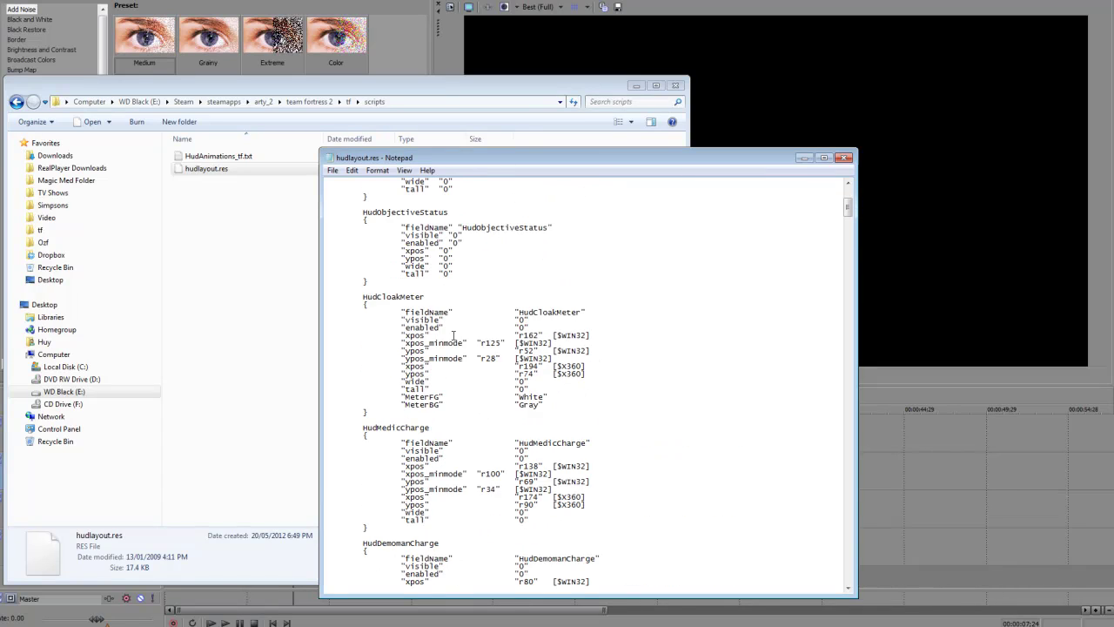
{"action": "scroll", "coordinate": [453, 335], "scroll_direction": "up", "scroll_amount": 3}
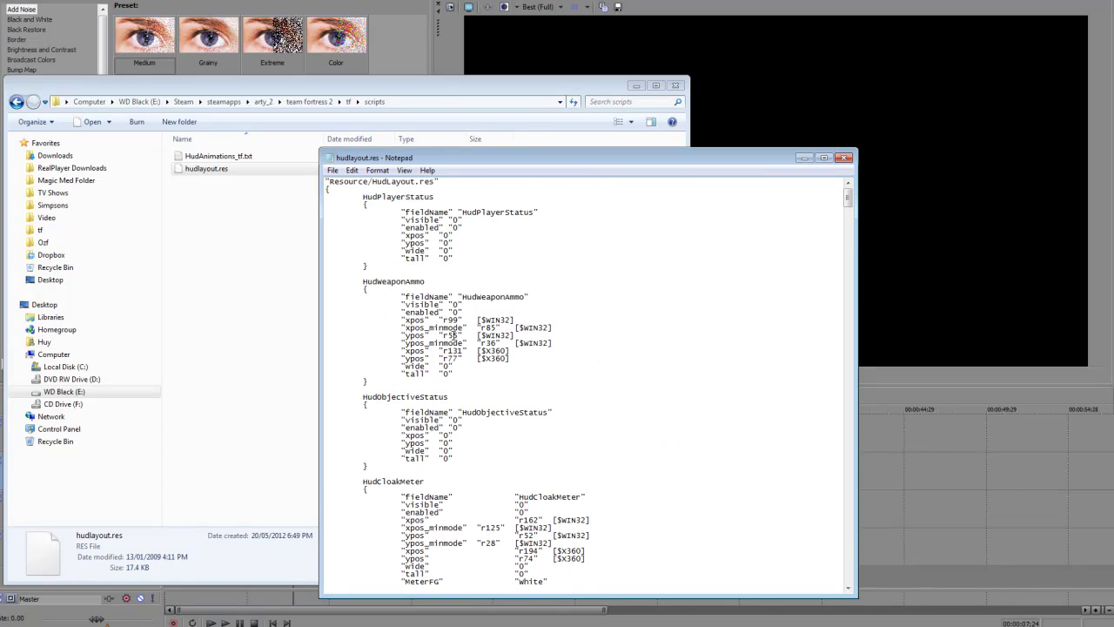
{"action": "scroll", "coordinate": [454, 335], "scroll_direction": "down", "scroll_amount": 12}
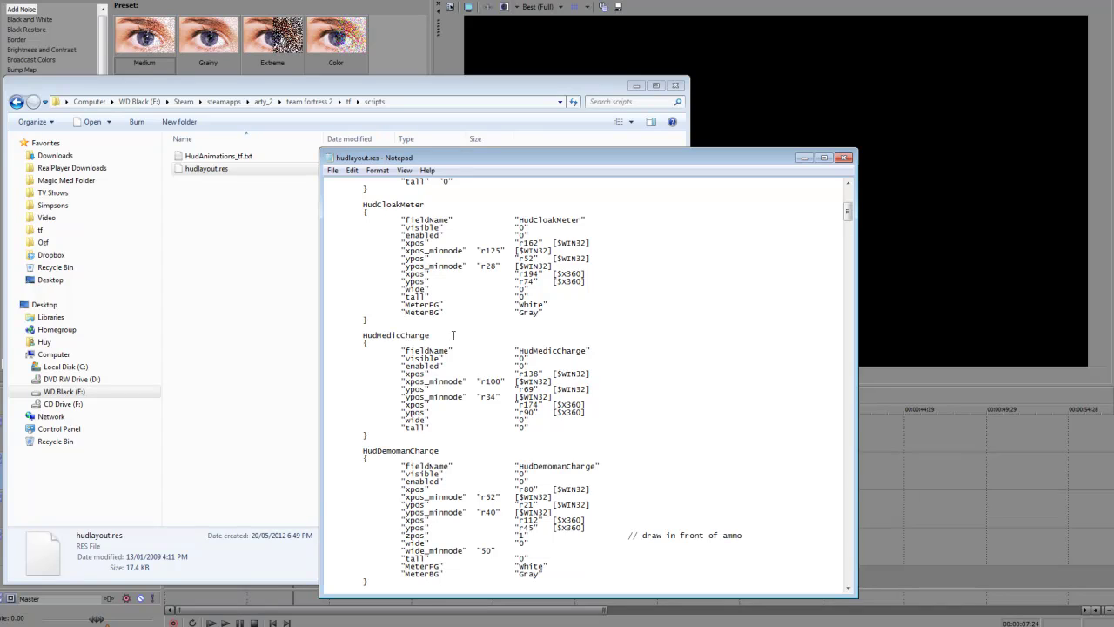
{"action": "scroll", "coordinate": [453, 336], "scroll_direction": "down", "scroll_amount": 20}
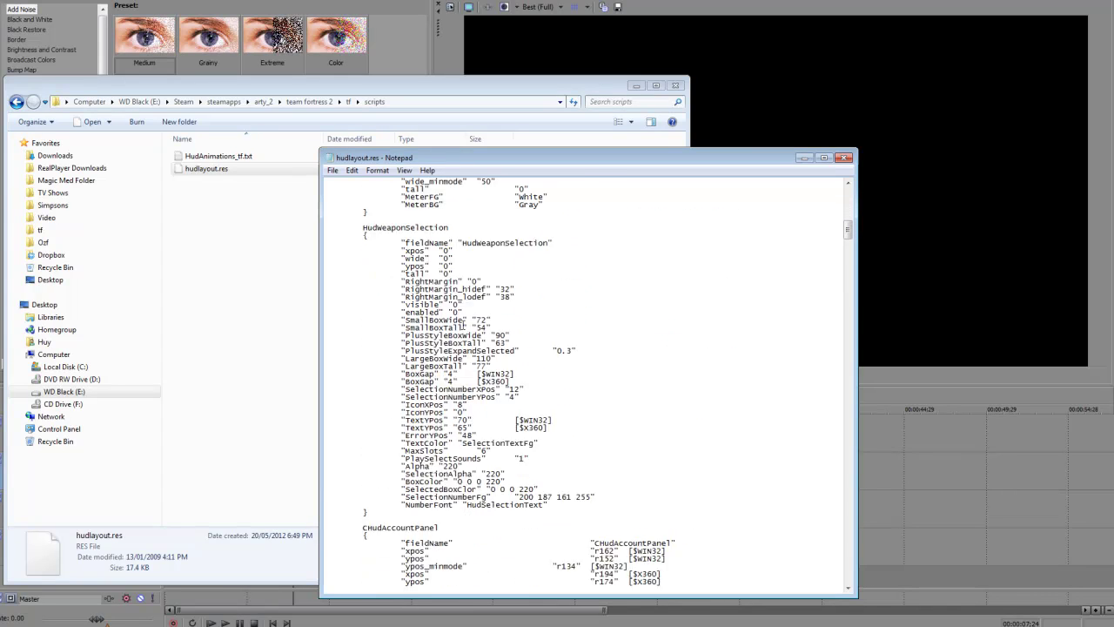
{"action": "scroll", "coordinate": [505, 322], "scroll_direction": "down", "scroll_amount": 3}
{"action": "scroll", "coordinate": [501, 335], "scroll_direction": "up", "scroll_amount": 15}
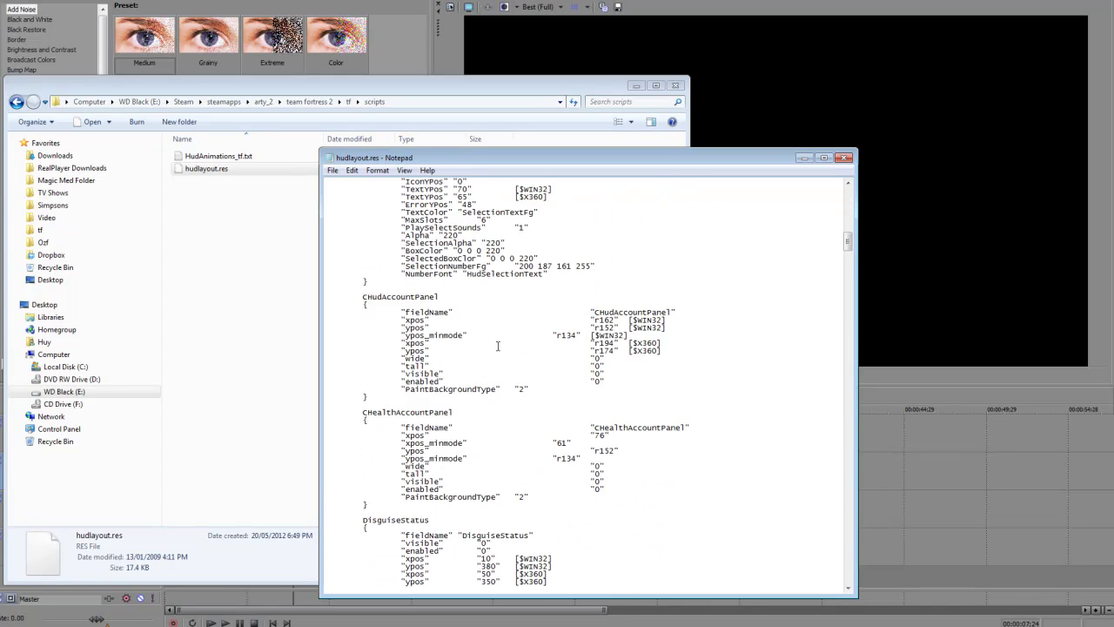
{"action": "scroll", "coordinate": [470, 335], "scroll_direction": "up", "scroll_amount": 4}
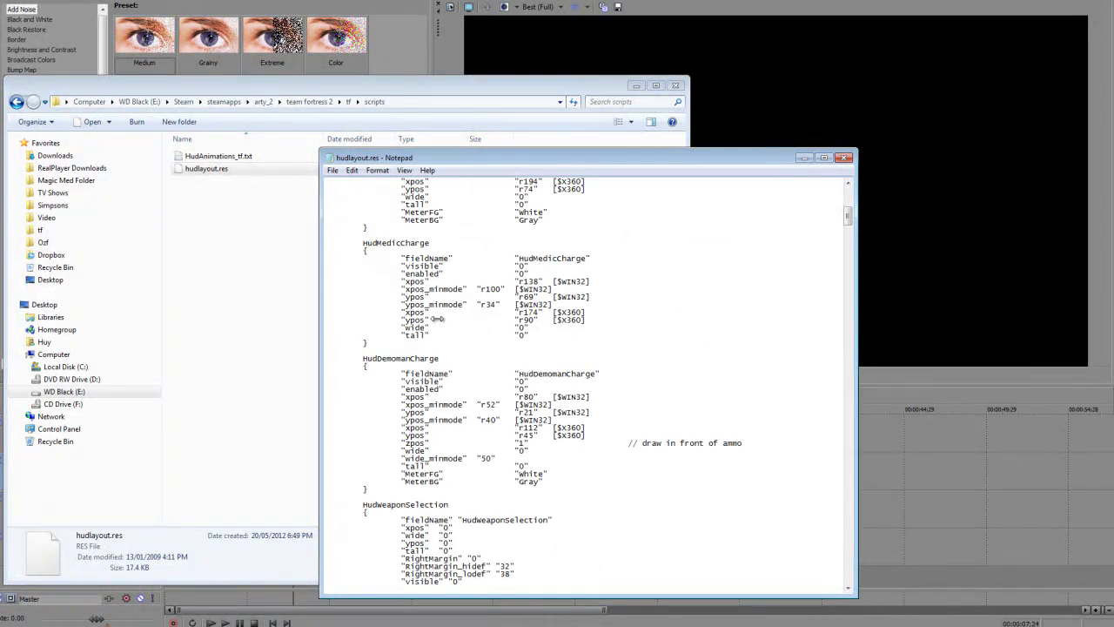
{"action": "left_click", "coordinate": [844, 157]}
Go back up to the tf folder and open the hud folder inside lawena Recording Tool.
{"action": "key", "text": "BackSpace"}
{"action": "scroll", "coordinate": [313, 256], "scroll_direction": "up", "scroll_amount": 1}
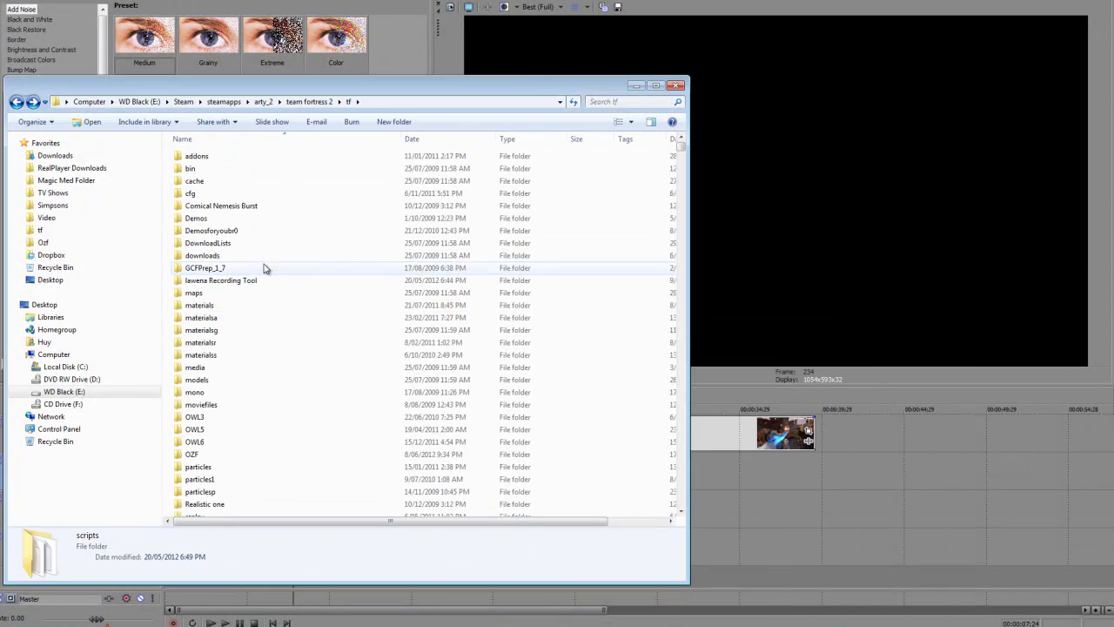
{"action": "double_click", "coordinate": [262, 281]}
{"action": "double_click", "coordinate": [202, 181]}
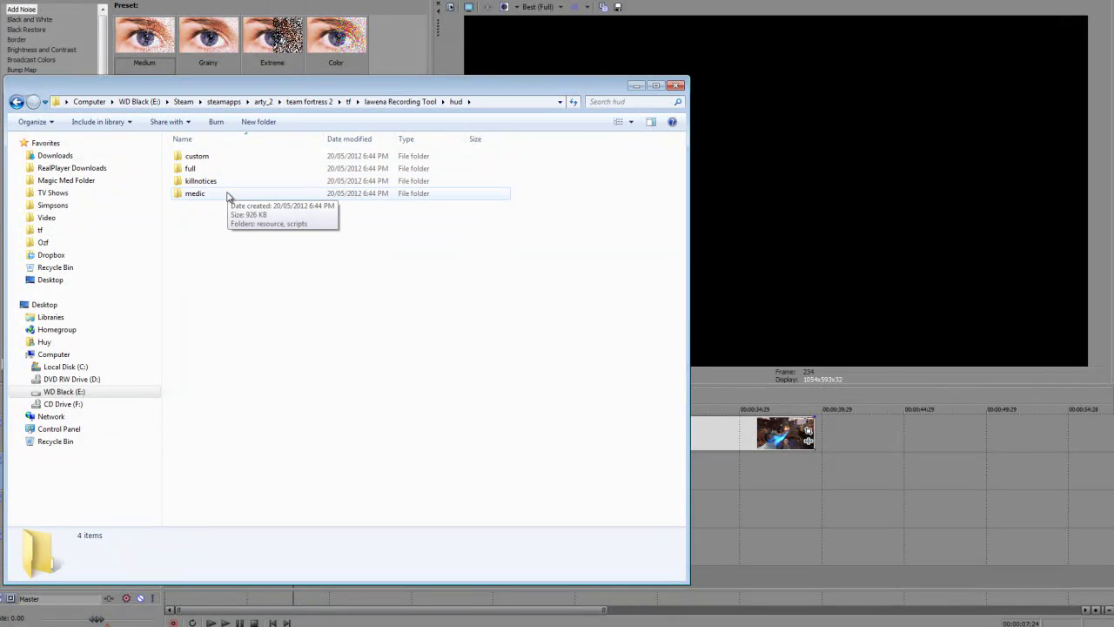
View the contents of the medic HUD folder, and open the scripts folder inside killnotices.
{"action": "double_click", "coordinate": [229, 194]}
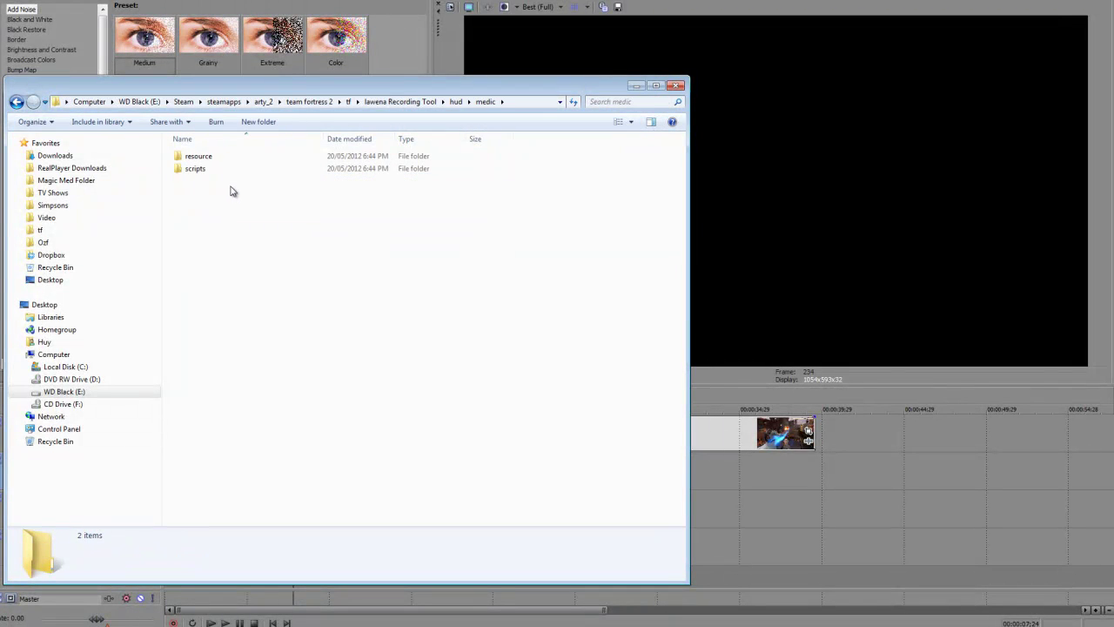
{"action": "key", "text": "BackSpace"}
{"action": "double_click", "coordinate": [202, 181]}
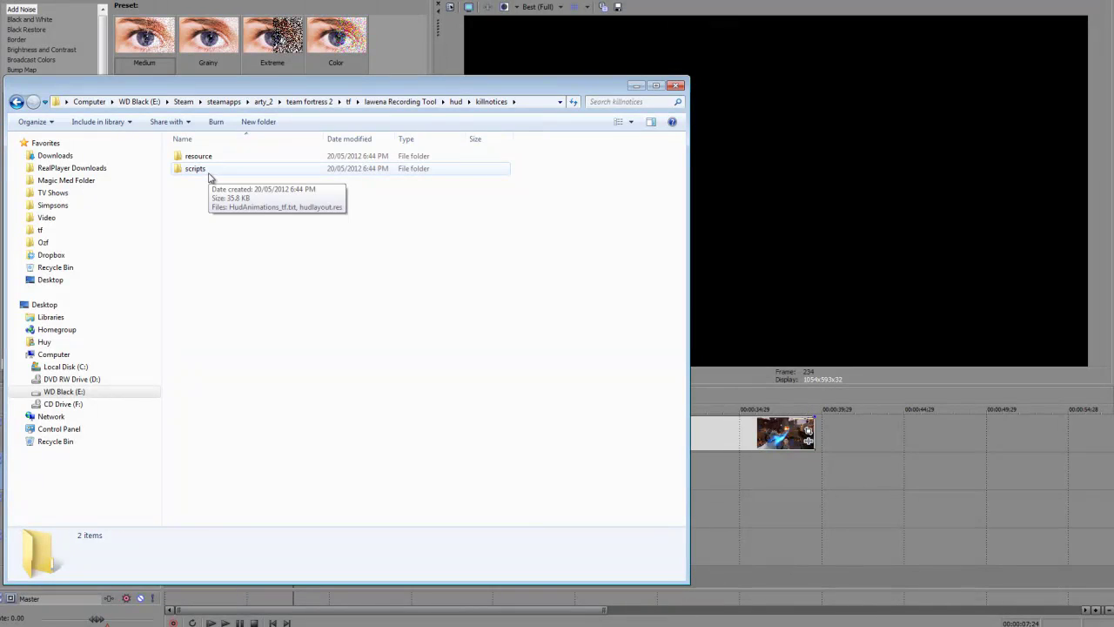
{"action": "double_click", "coordinate": [209, 177]}
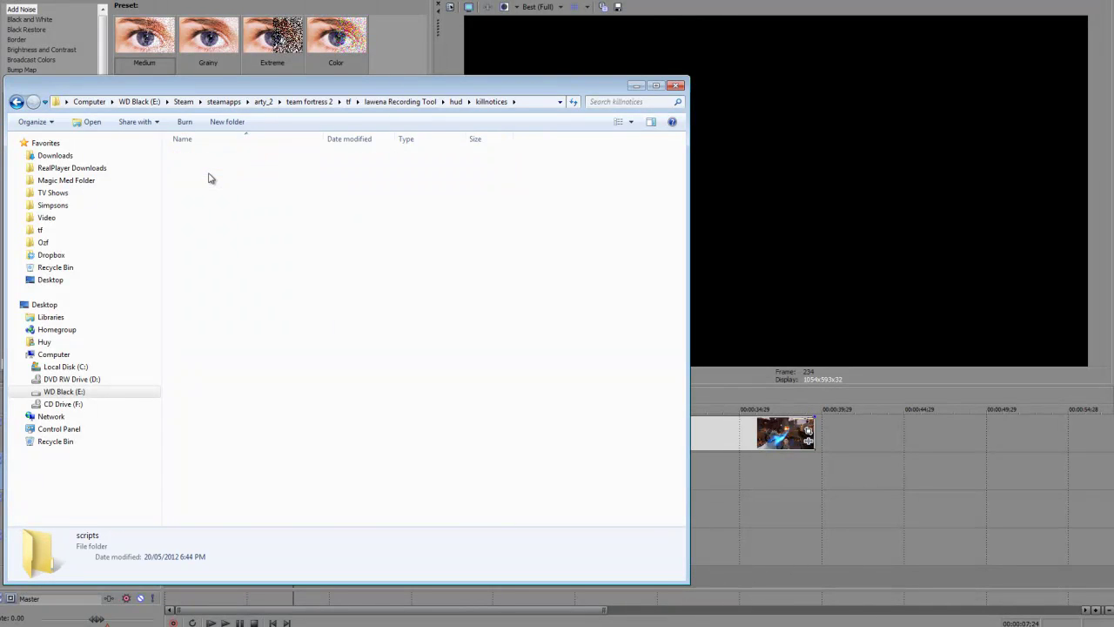
Open the killnotices version of hudlayout.res in a new Notepad window and move the window away from the file list.
{"action": "key", "text": "super"}
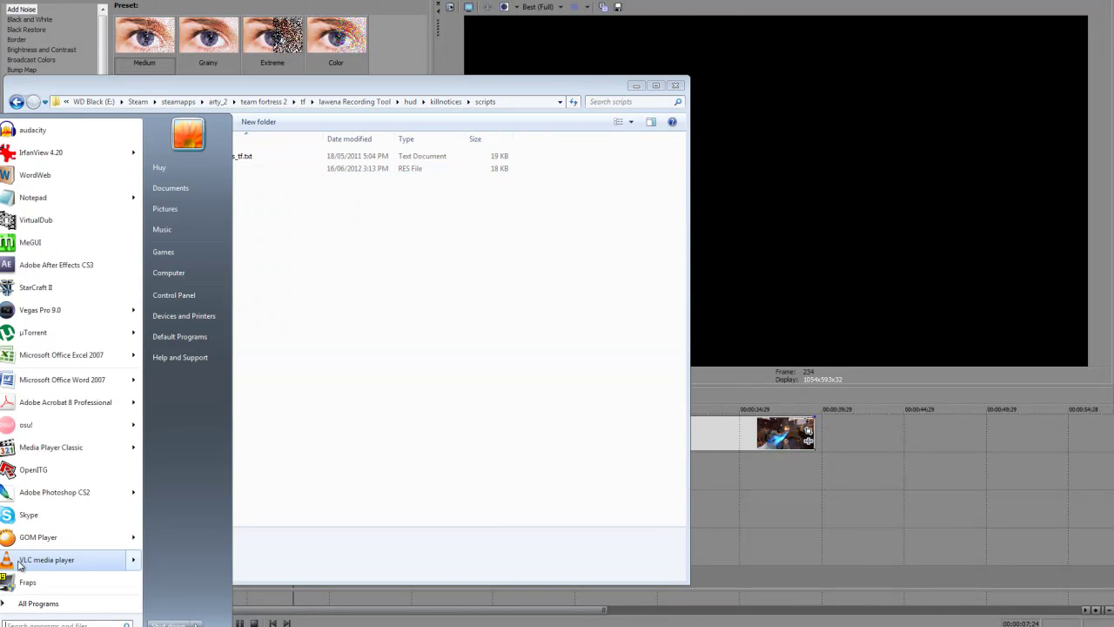
{"action": "left_click", "coordinate": [53, 198]}
{"action": "left_click_drag", "start_coordinate": [209, 171], "coordinate": [418, 248]}
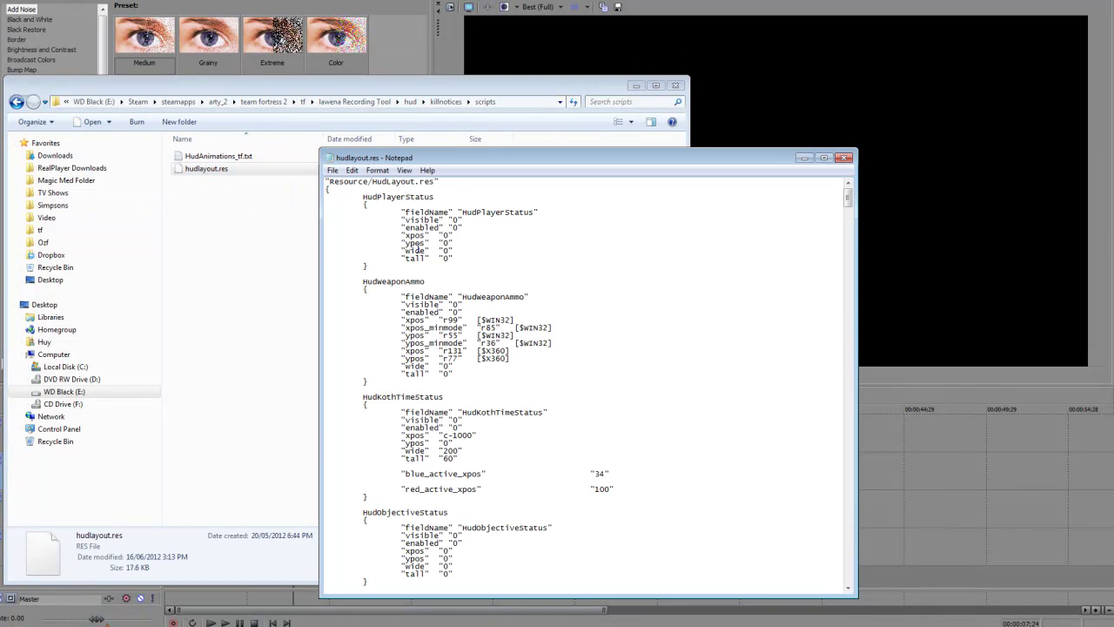
{"action": "scroll", "coordinate": [418, 249], "scroll_direction": "down", "scroll_amount": 5}
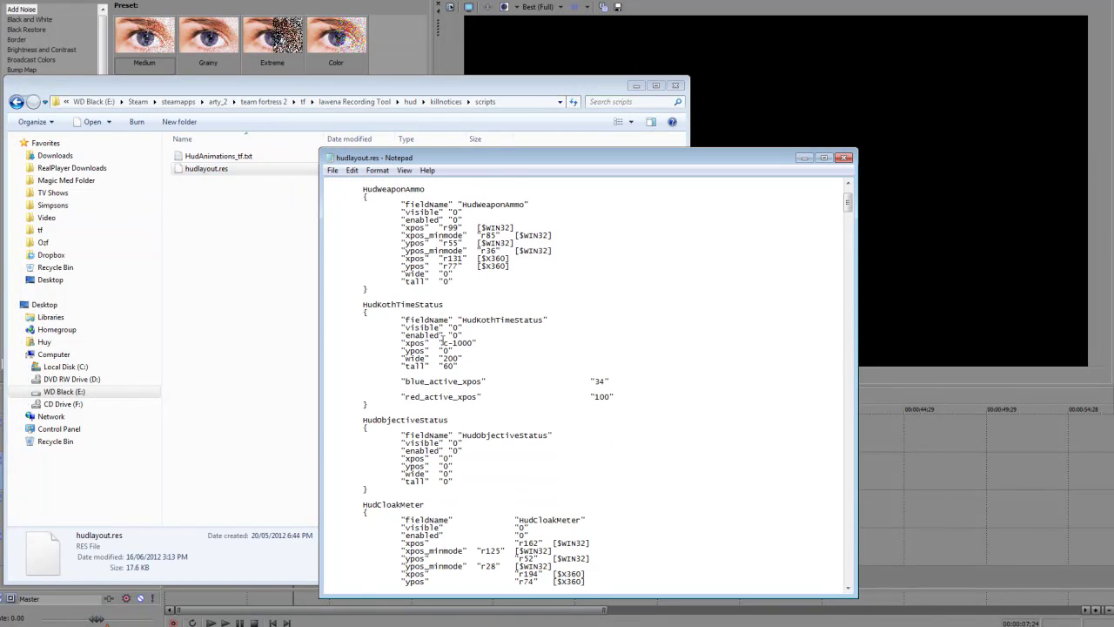
{"action": "scroll", "coordinate": [443, 339], "scroll_direction": "up", "scroll_amount": 3}
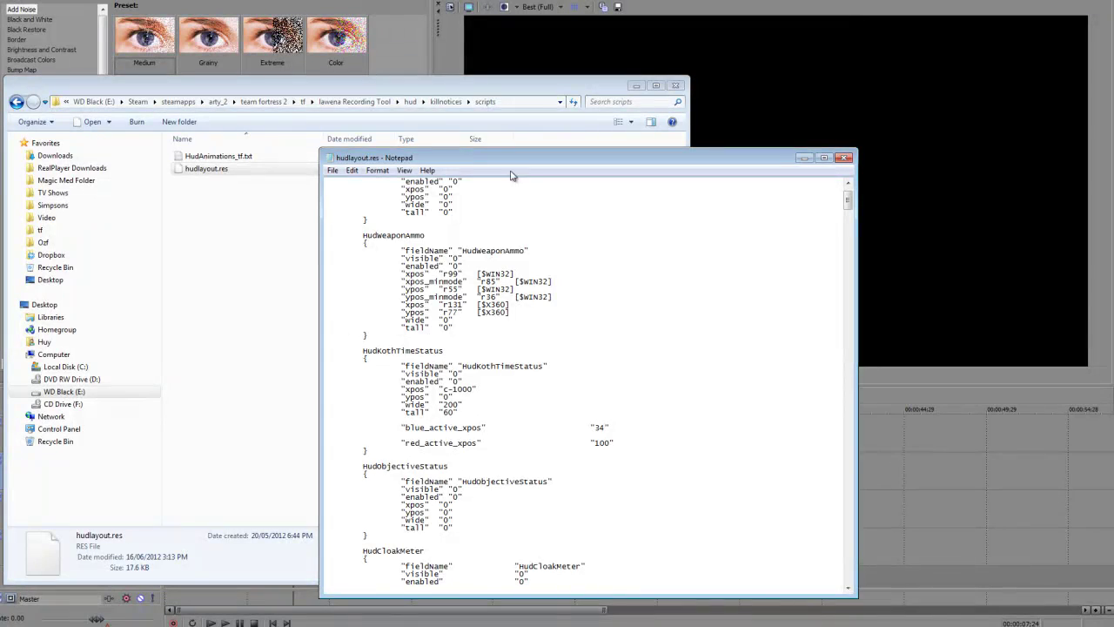
{"action": "left_click_drag", "start_coordinate": [448, 165], "coordinate": [549, 192]}
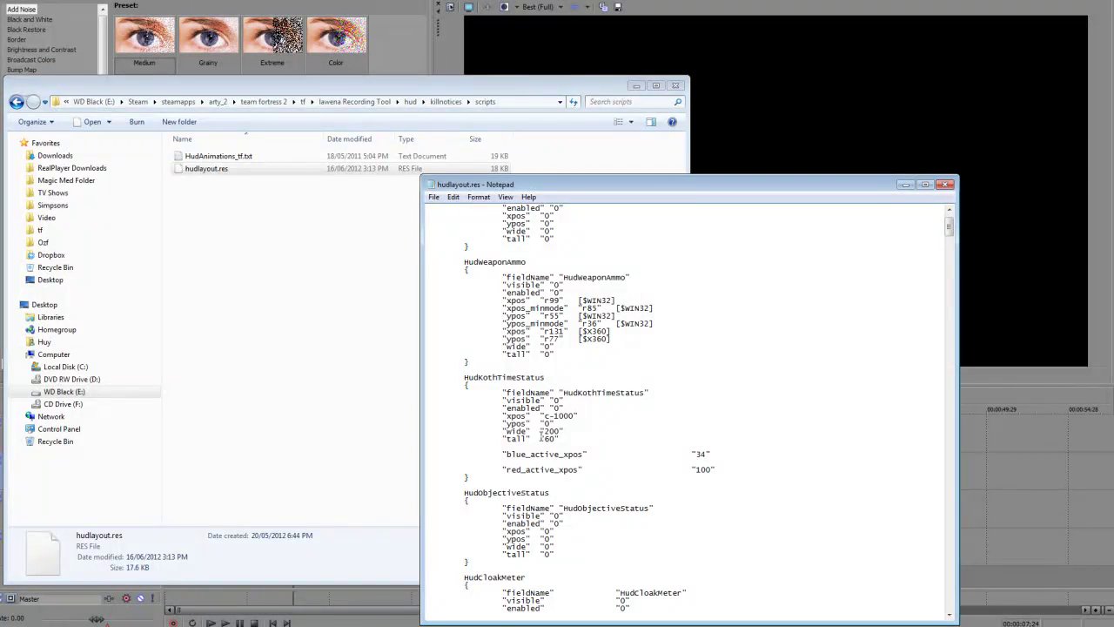
Highlight the whole HudKothTimeStatus block in hudlayout.res to examine it.
{"action": "left_click_drag", "start_coordinate": [464, 377], "coordinate": [753, 464]}
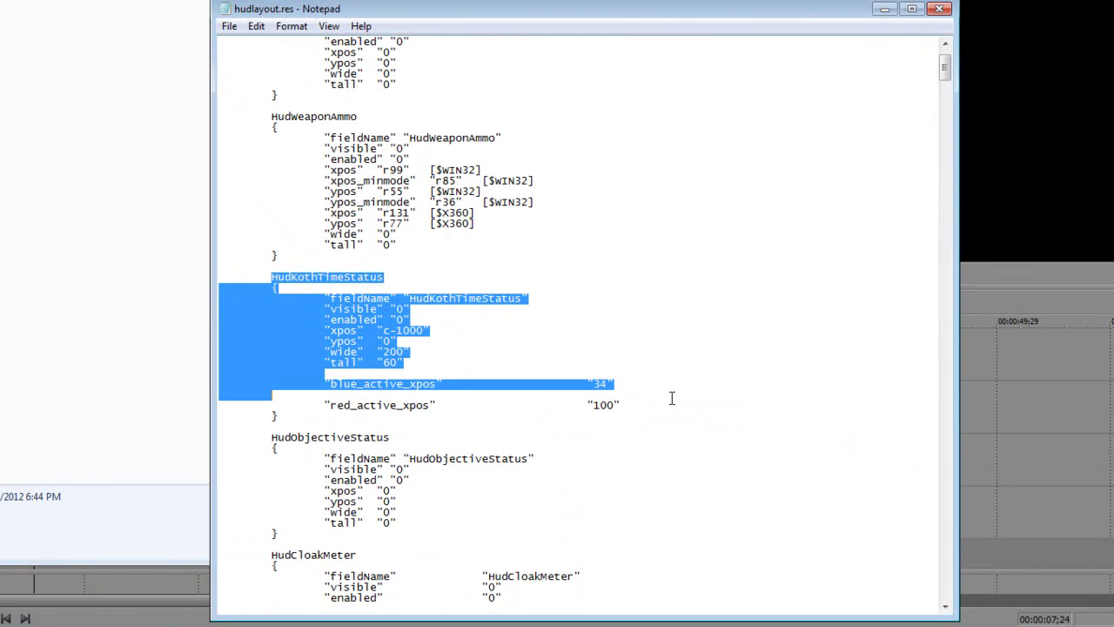
{"action": "left_click_drag", "start_coordinate": [671, 398], "coordinate": [674, 402]}
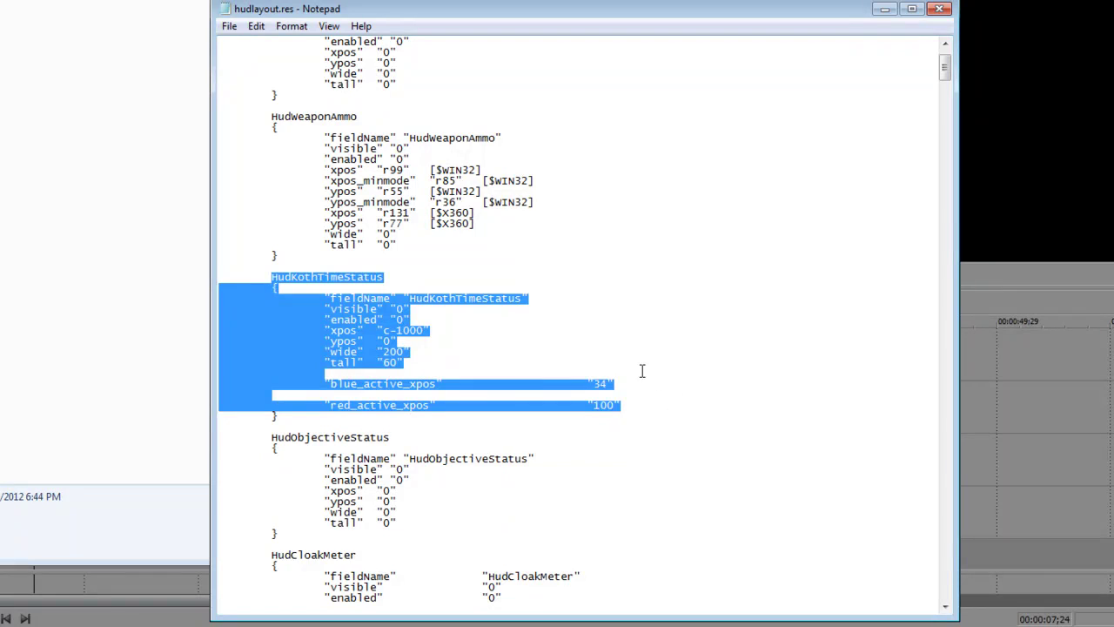
{"action": "left_click", "coordinate": [611, 359]}
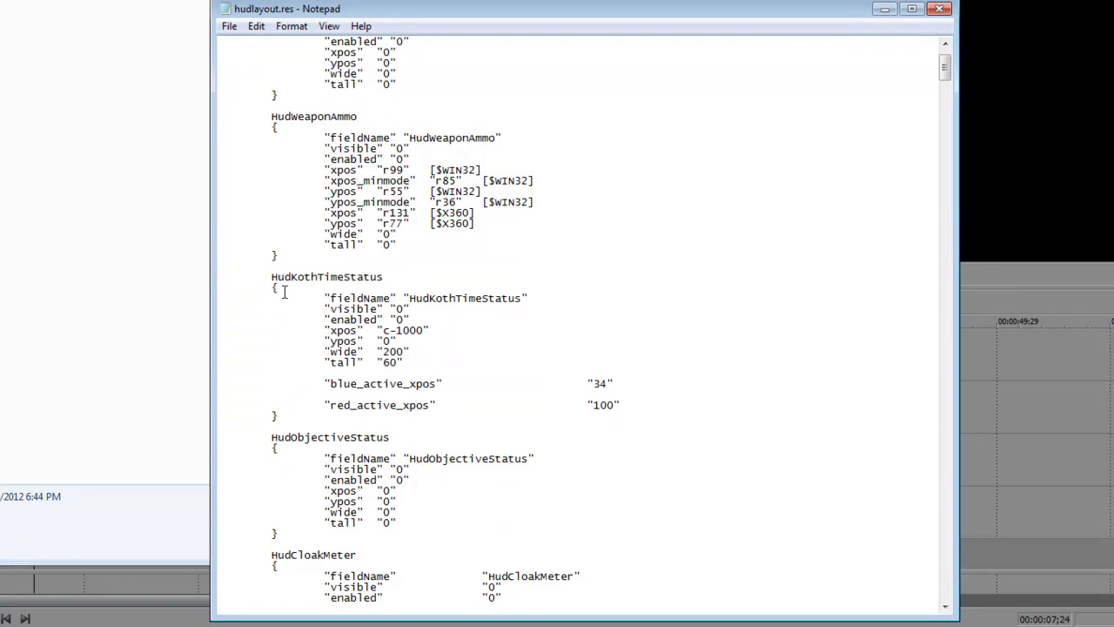
{"action": "left_click_drag", "start_coordinate": [268, 270], "coordinate": [557, 424]}
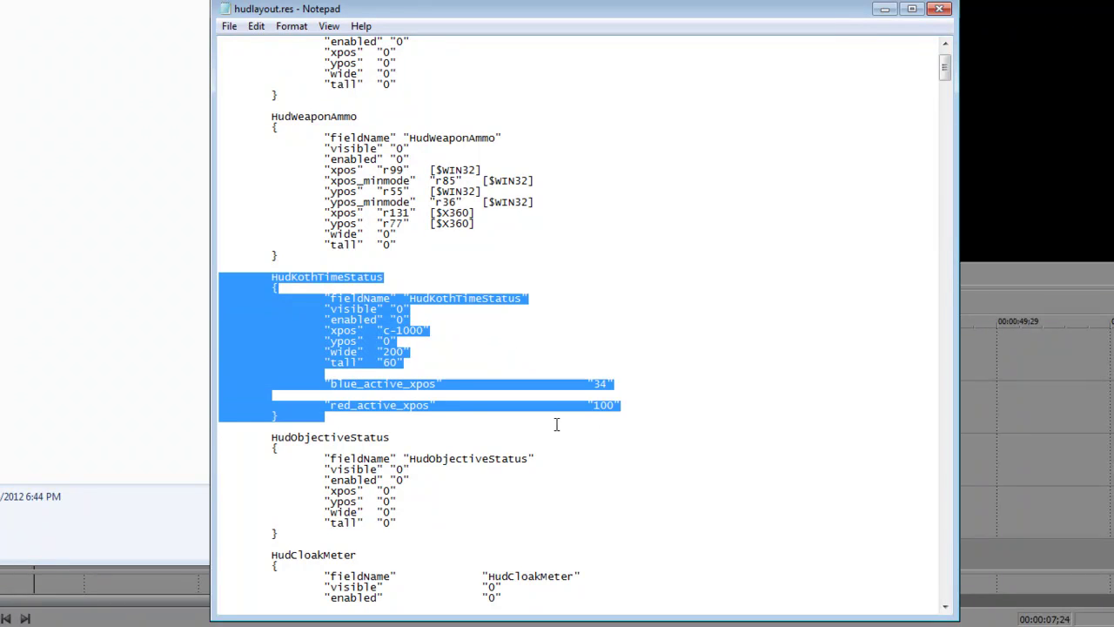
{"action": "left_click", "coordinate": [400, 332]}
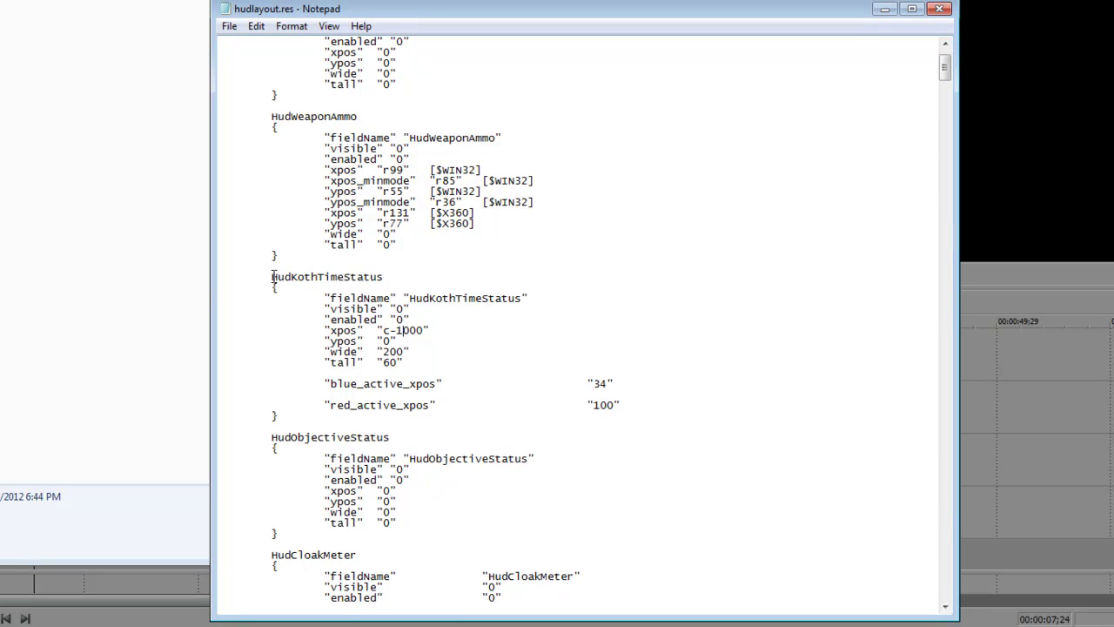
Examine the visible, enabled and xpos values in the HudKothTimeStatus block by highlighting them.
{"action": "left_click_drag", "start_coordinate": [271, 277], "coordinate": [227, 320]}
{"action": "left_click", "coordinate": [396, 308]}
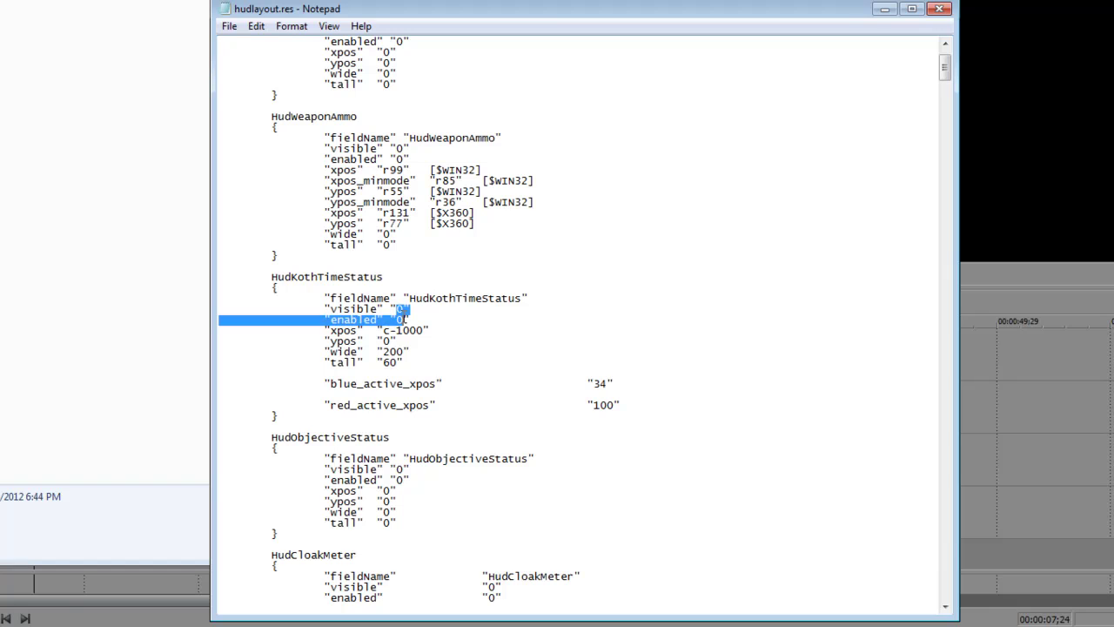
{"action": "left_click", "coordinate": [406, 309]}
{"action": "mouse_move", "coordinate": [406, 309]}
{"action": "left_mouse_down"}
{"action": "mouse_move", "coordinate": [350, 309]}
{"action": "mouse_move", "coordinate": [404, 319]}
{"action": "left_mouse_up"}
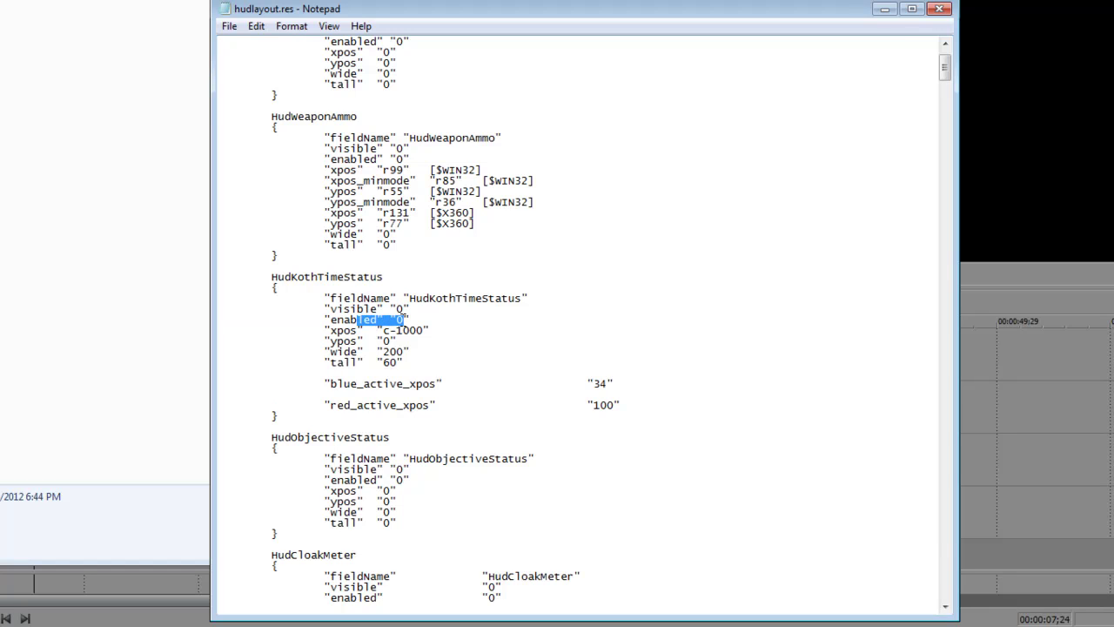
{"action": "left_click", "coordinate": [410, 330]}
{"action": "left_click_drag", "start_coordinate": [344, 330], "coordinate": [416, 332]}
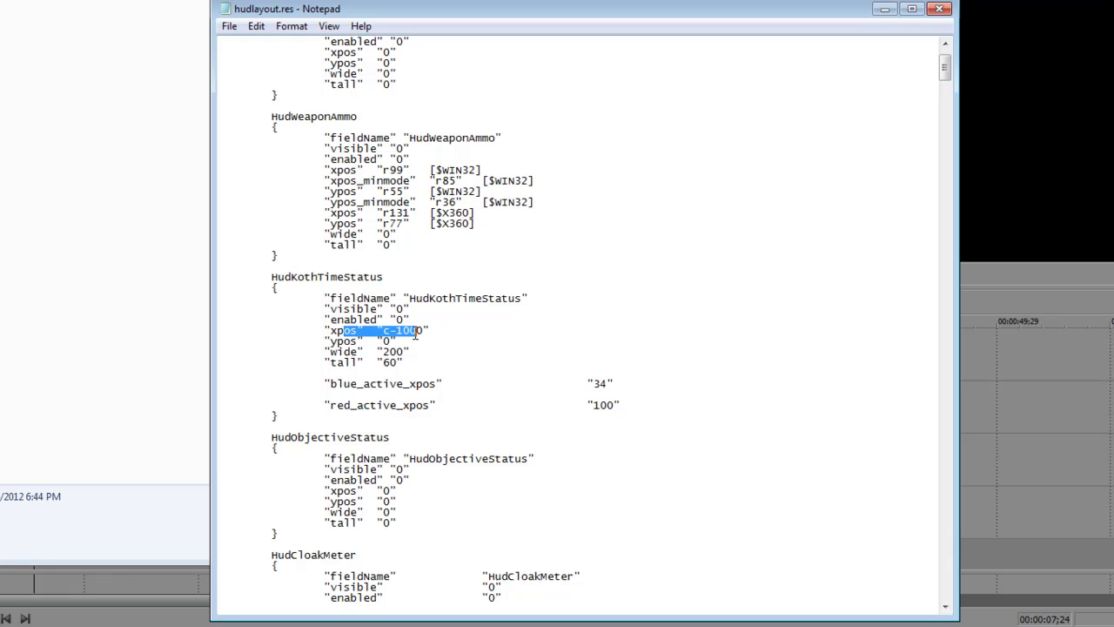
{"action": "left_click", "coordinate": [331, 331]}
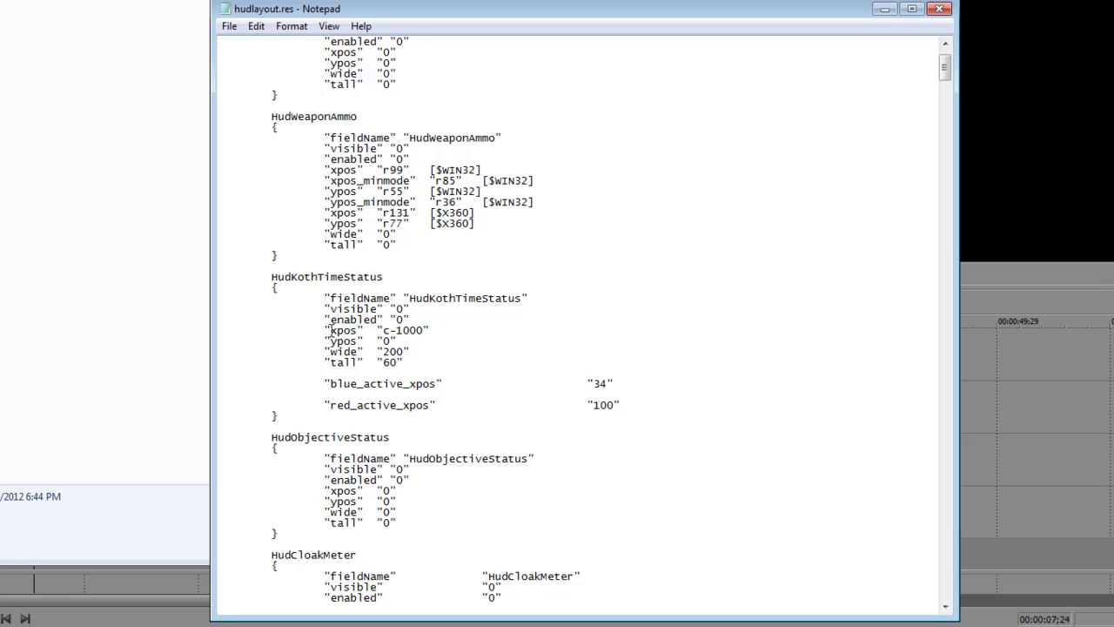
{"action": "left_click_drag", "start_coordinate": [383, 331], "coordinate": [425, 332]}
{"action": "left_click", "coordinate": [432, 355]}
Search hudlayout.res for "death" to locate the HudDeathNotice block.
{"action": "scroll", "coordinate": [705, 232], "scroll_direction": "down", "scroll_amount": 20}
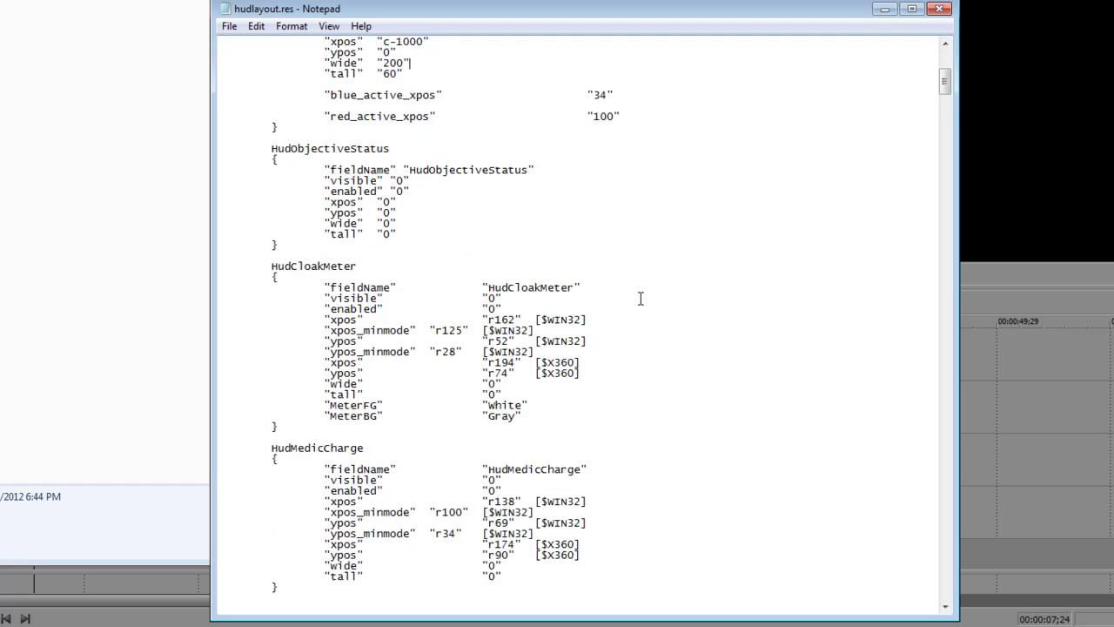
{"action": "scroll", "coordinate": [513, 329], "scroll_direction": "down", "scroll_amount": 20}
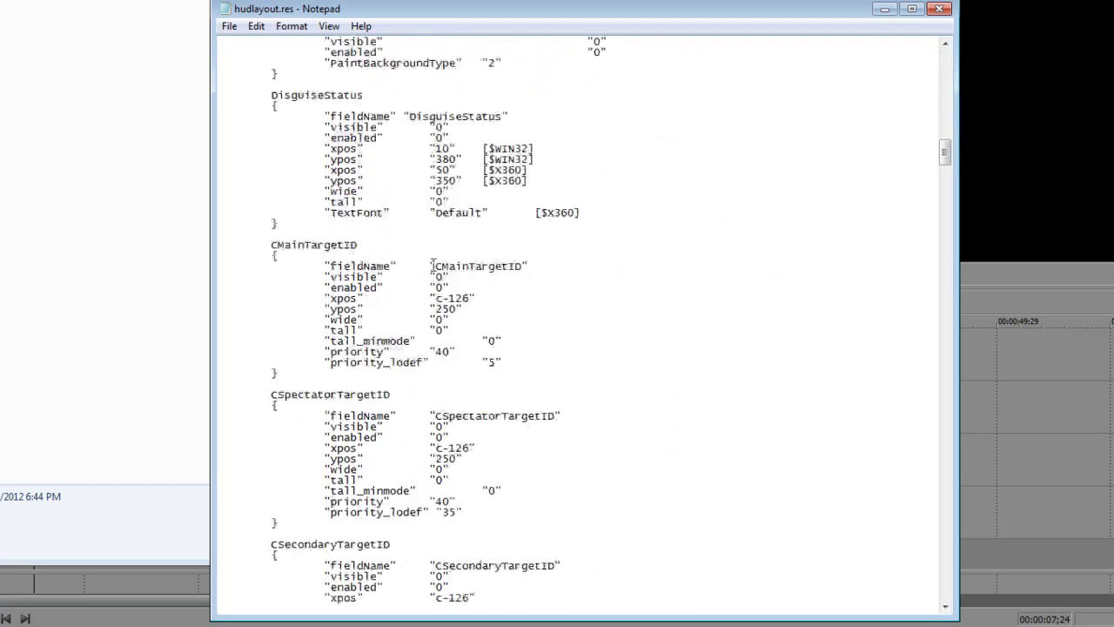
{"action": "scroll", "coordinate": [435, 278], "scroll_direction": "down", "scroll_amount": 20}
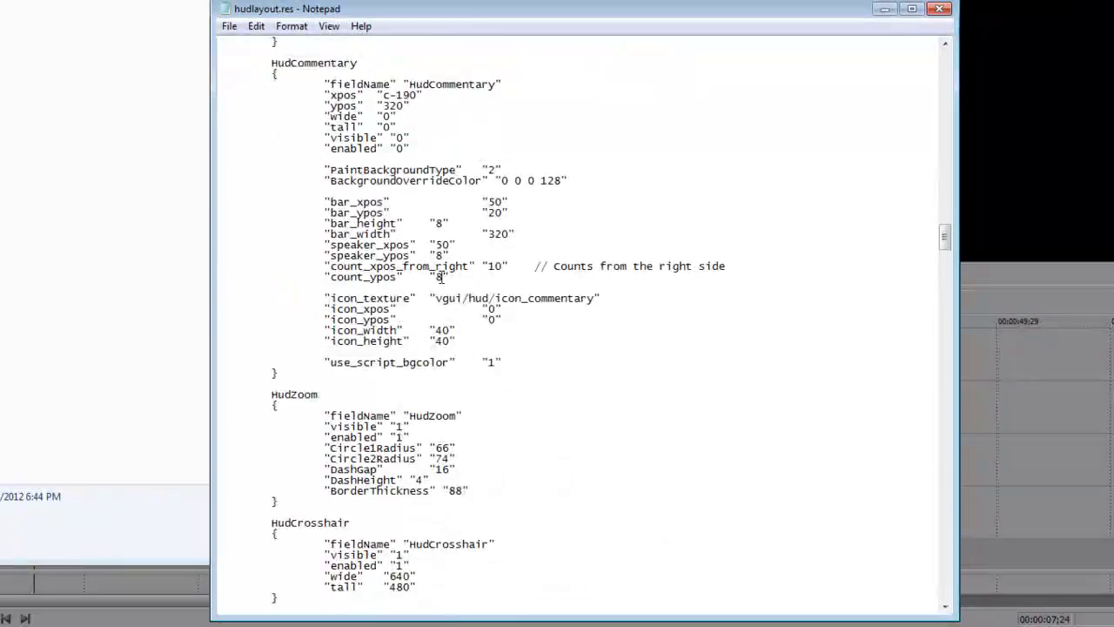
{"action": "scroll", "coordinate": [443, 283], "scroll_direction": "down", "scroll_amount": 20}
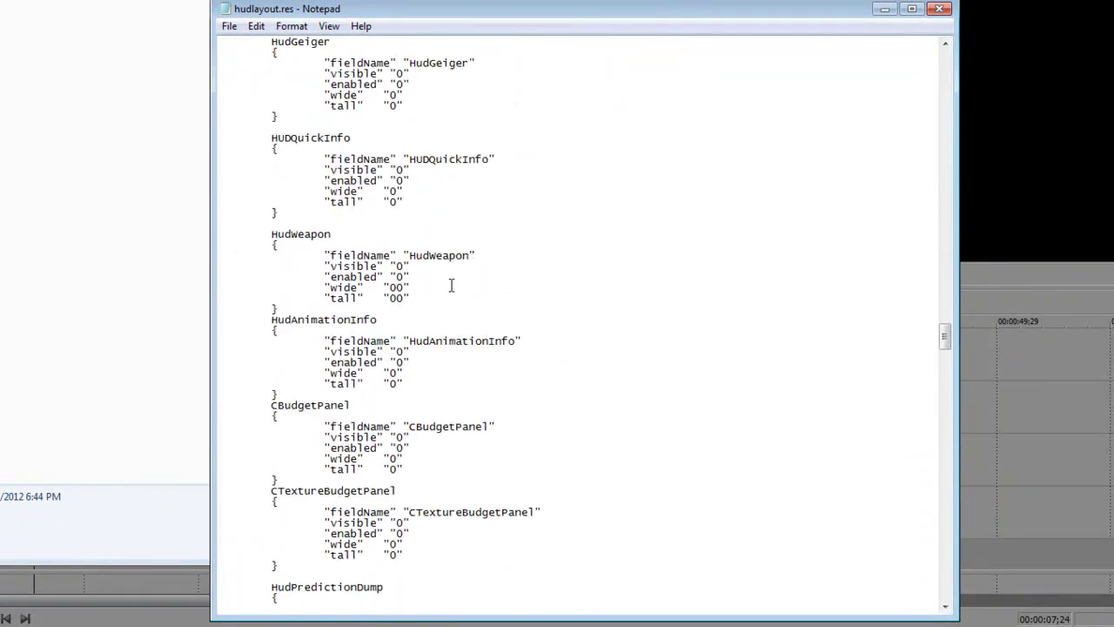
{"action": "scroll", "coordinate": [452, 289], "scroll_direction": "down", "scroll_amount": 17}
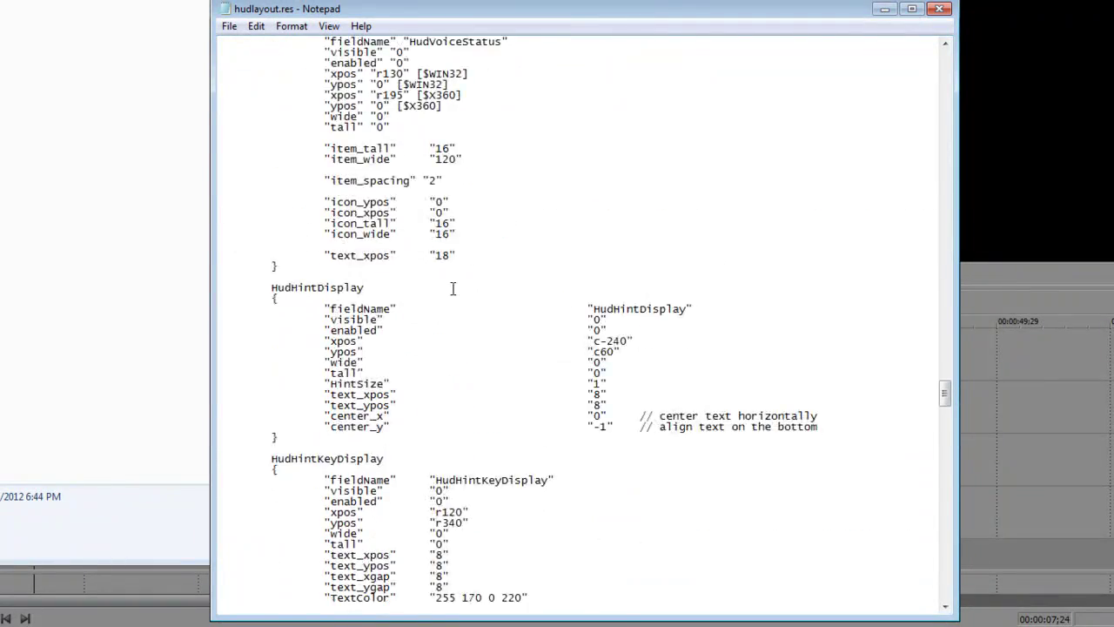
{"action": "key", "text": "ctrl+f"}
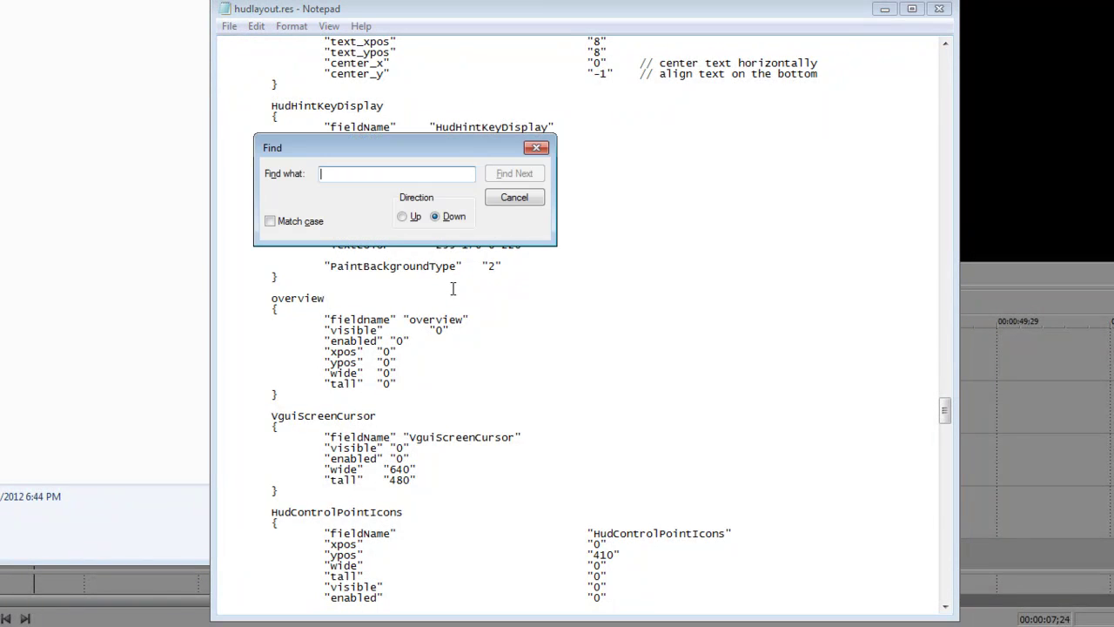
{"action": "type", "text": "death"}
{"action": "key", "text": "Return"}
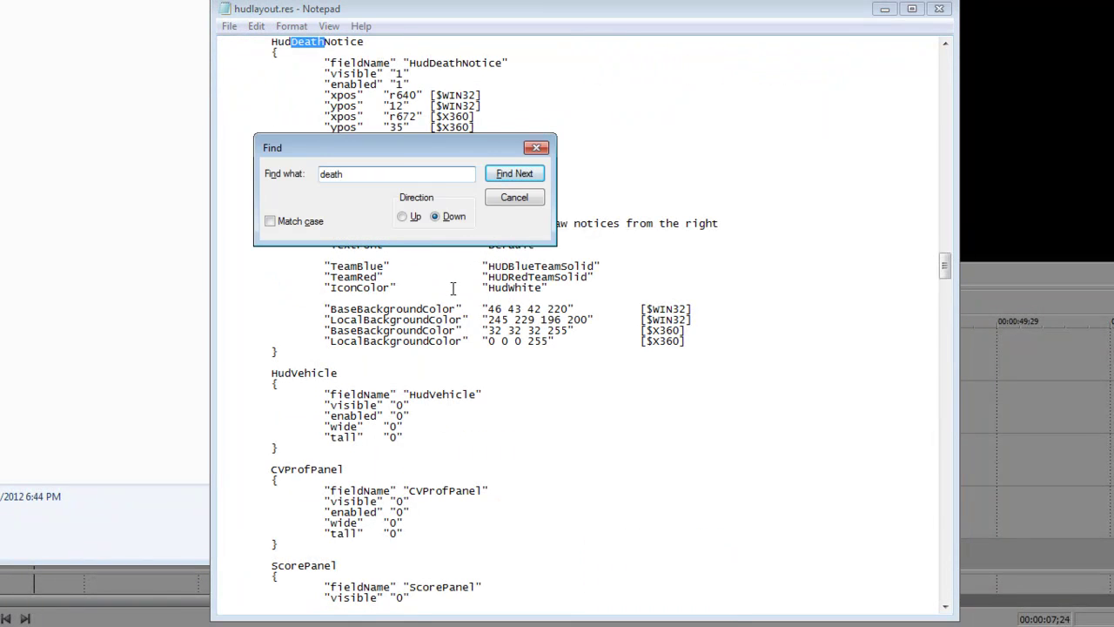
{"action": "key", "text": "Escape"}
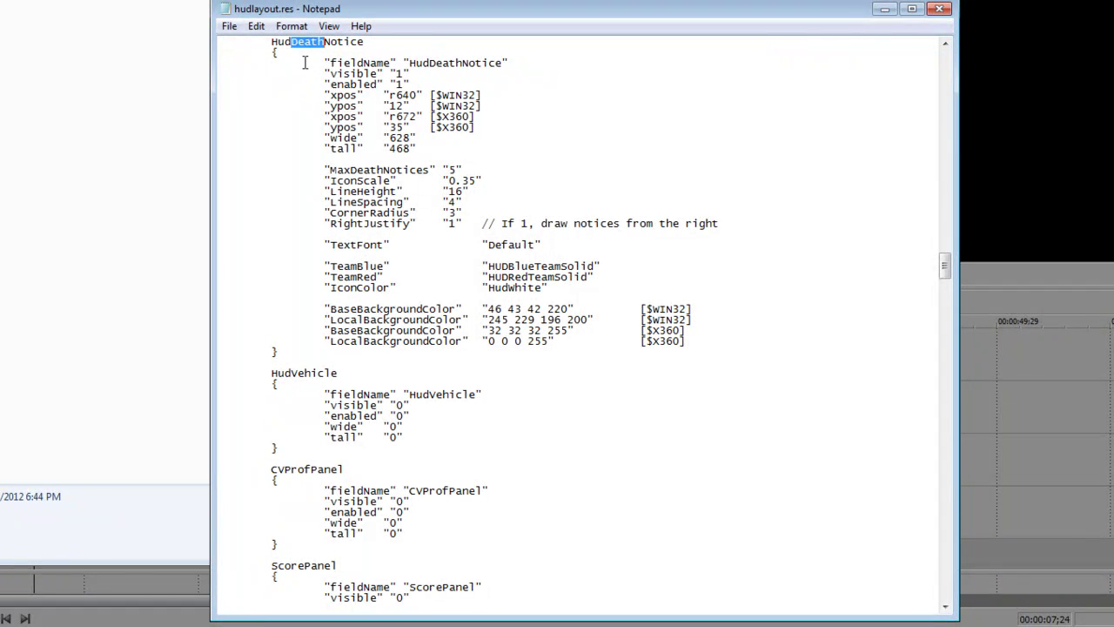
Examine the HudDeathNotice block by highlighting its name and the lines from TeamBlue through the background colors.
{"action": "left_click_drag", "start_coordinate": [278, 42], "coordinate": [333, 50]}
{"action": "left_click", "coordinate": [352, 91]}
{"action": "left_click_drag", "start_coordinate": [325, 261], "coordinate": [703, 341]}
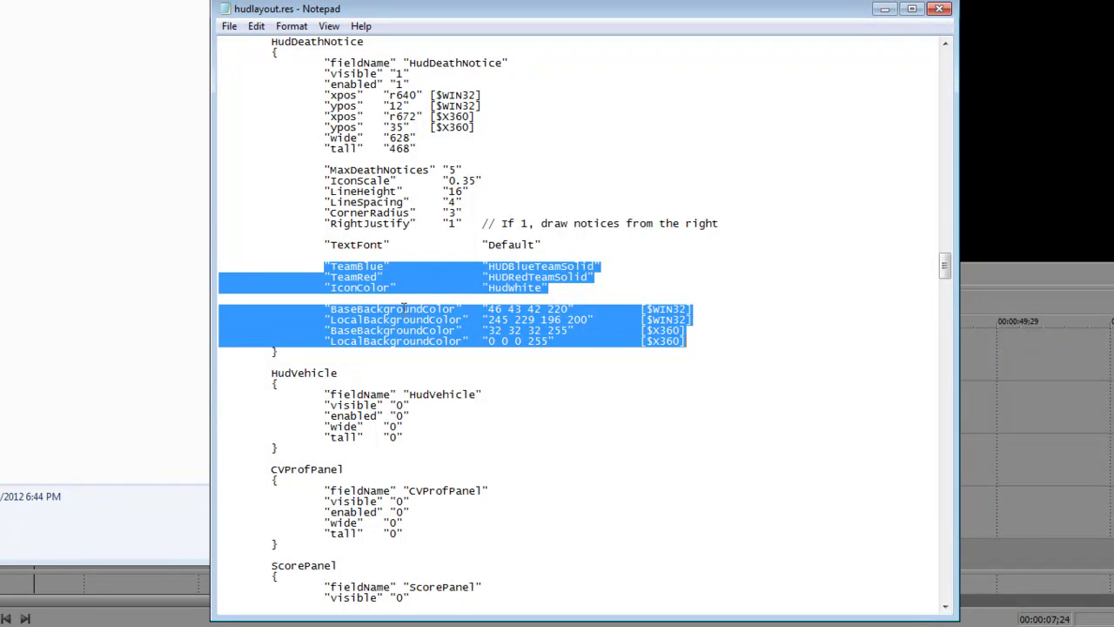
{"action": "left_click", "coordinate": [334, 284]}
{"action": "left_click_drag", "start_coordinate": [329, 261], "coordinate": [700, 324]}
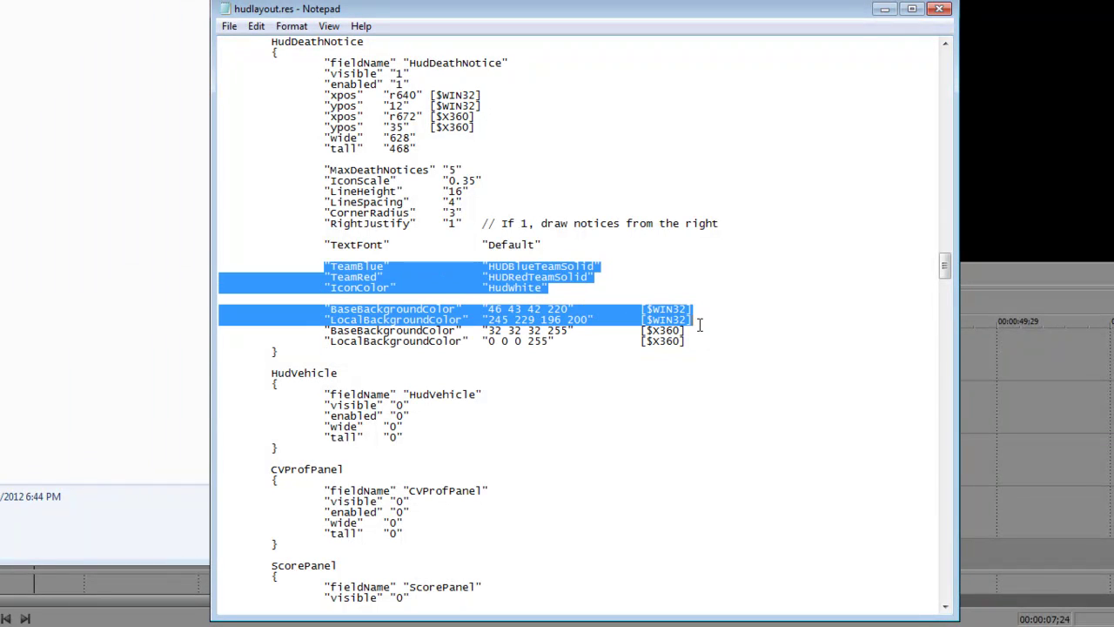
{"action": "left_click", "coordinate": [386, 319]}
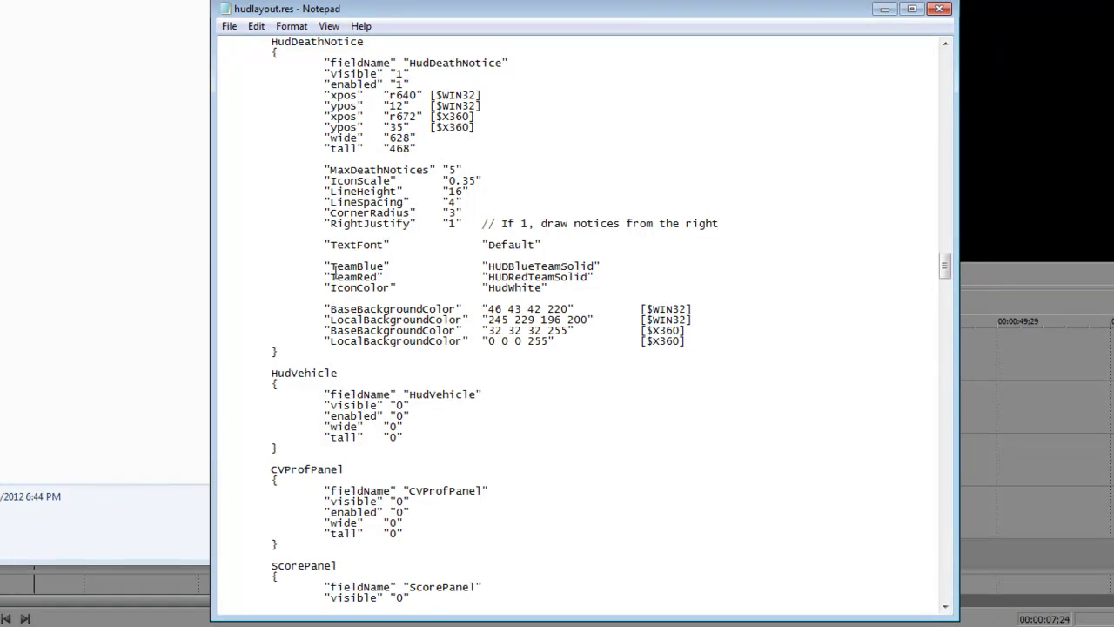
Highlight the IconColor, LocalBackgroundColor and BaseBackgroundColor entries in the HudDeathNotice block to examine them.
{"action": "left_click_drag", "start_coordinate": [336, 287], "coordinate": [362, 290]}
{"action": "left_click", "coordinate": [306, 291]}
{"action": "left_click_drag", "start_coordinate": [290, 288], "coordinate": [715, 317]}
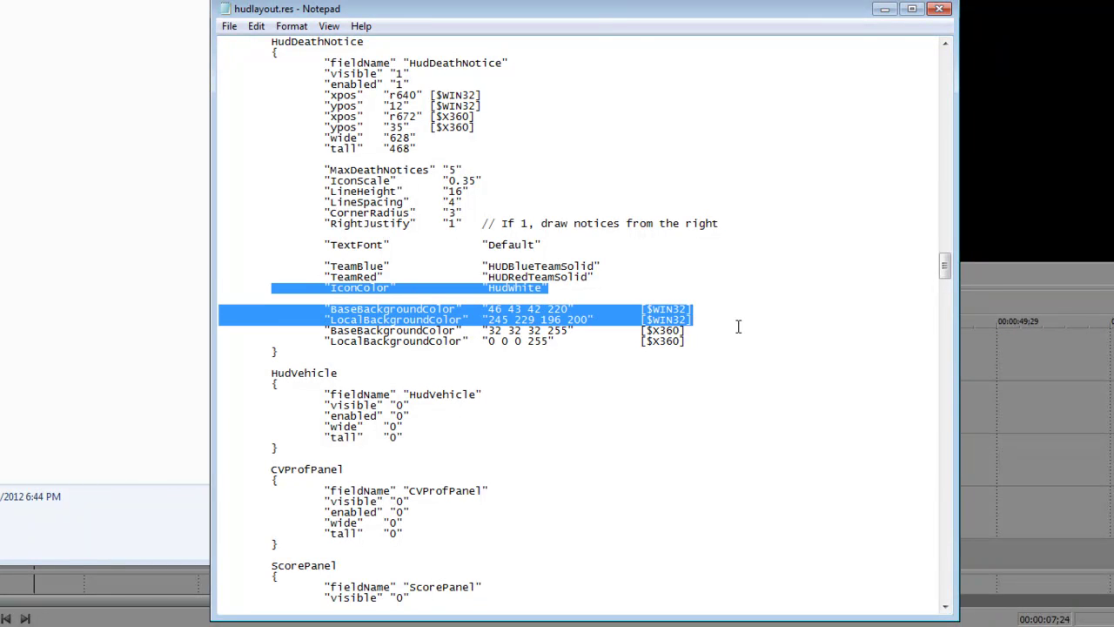
{"action": "left_click", "coordinate": [445, 315]}
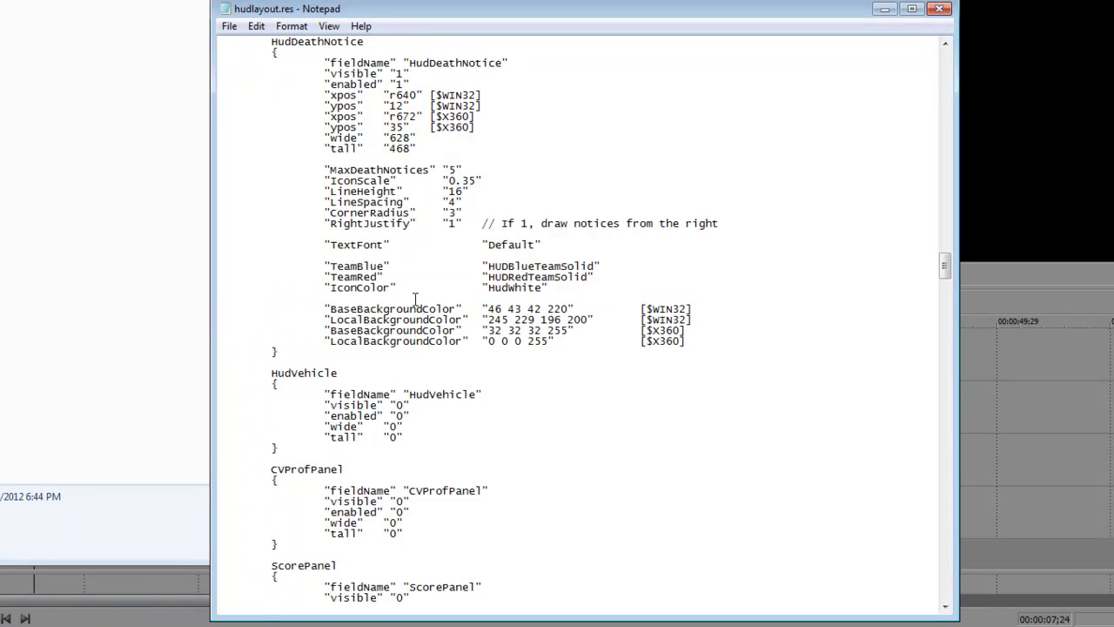
{"action": "left_click_drag", "start_coordinate": [331, 319], "coordinate": [462, 319]}
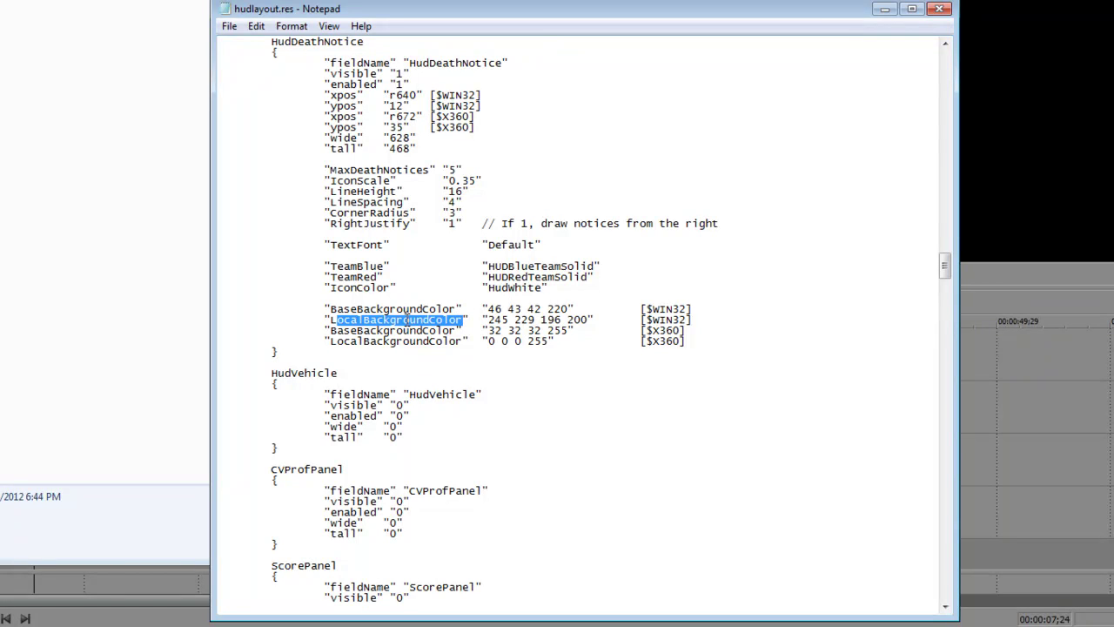
{"action": "left_click_drag", "start_coordinate": [357, 309], "coordinate": [438, 312]}
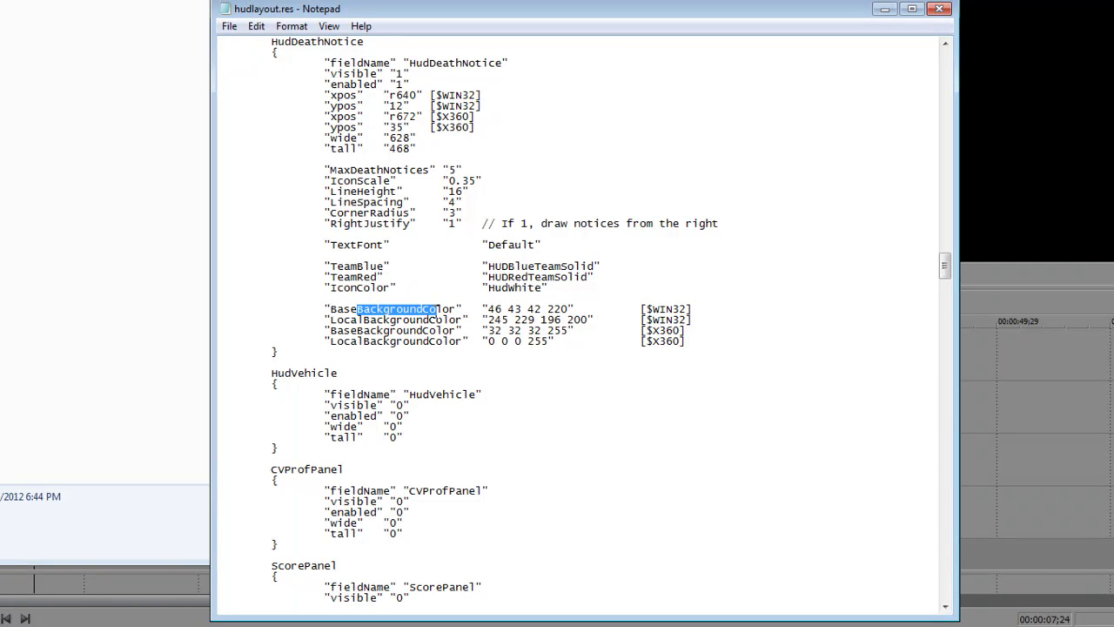
View the kill notices in the Vegas Pro preview, and highlight the BaseBackgroundColor name and value in hudlayout.res.
{"action": "left_click", "coordinate": [167, 604]}
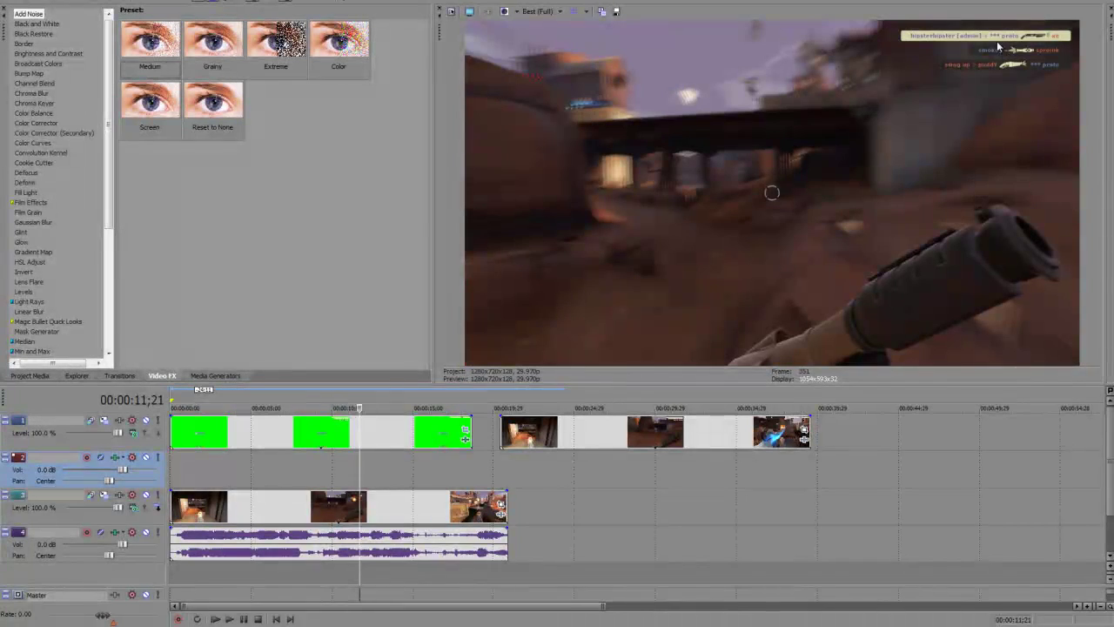
{"action": "key", "text": "alt+Tab"}
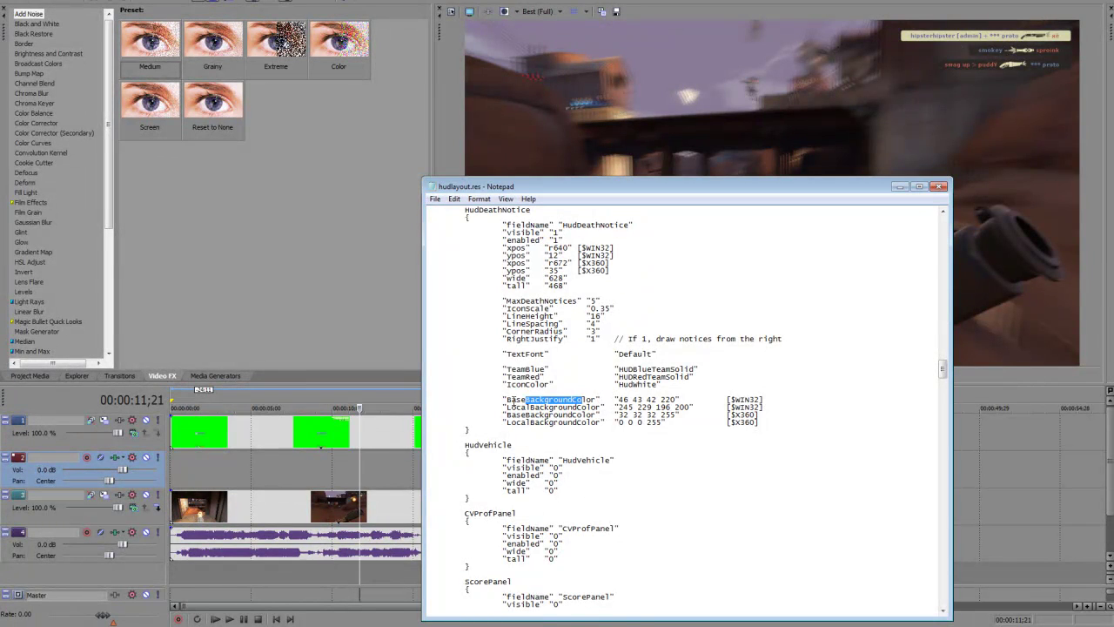
{"action": "left_click_drag", "start_coordinate": [509, 400], "coordinate": [583, 399]}
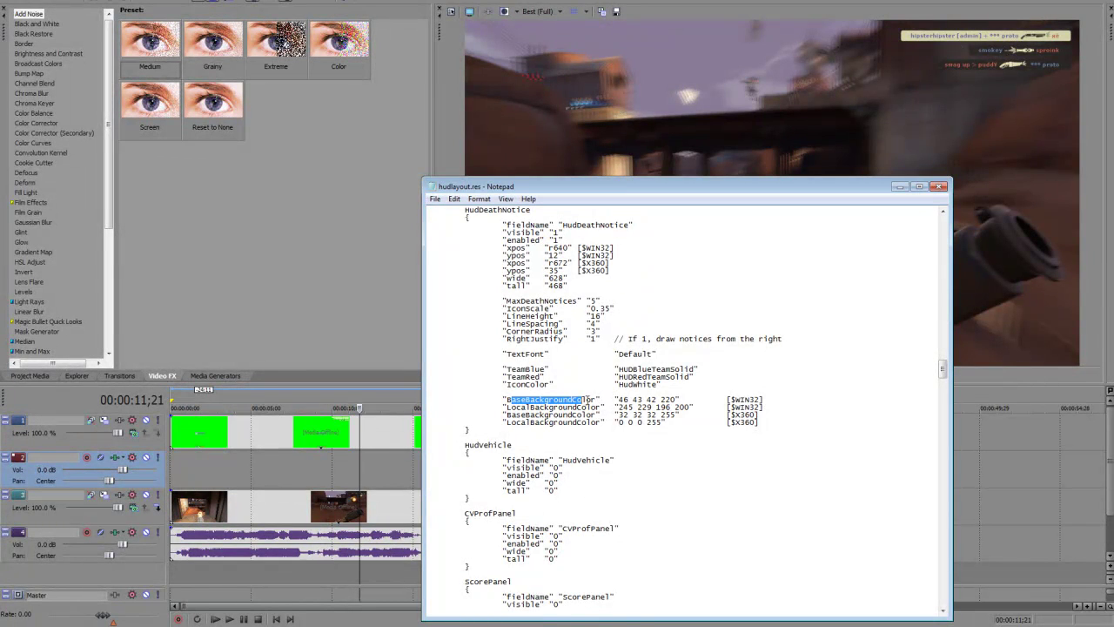
{"action": "left_click_drag", "start_coordinate": [617, 400], "coordinate": [675, 399]}
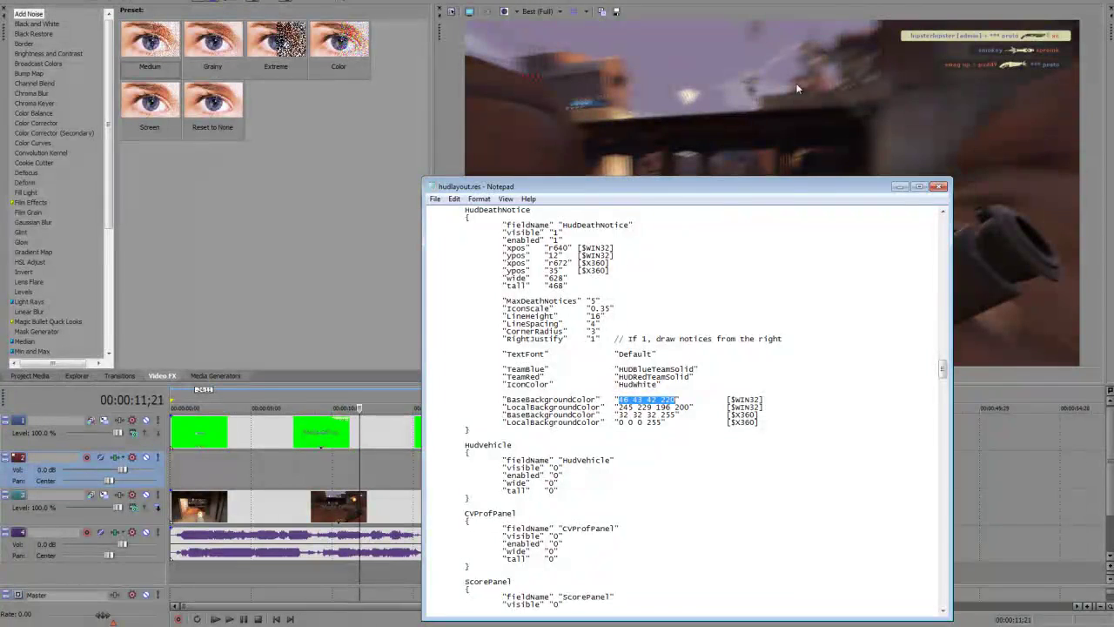
View the kill notices of fat5.avi in VirtualDub, and highlight the LocalBackgroundColor value in hudlayout.res.
{"action": "left_click", "coordinate": [435, 624]}
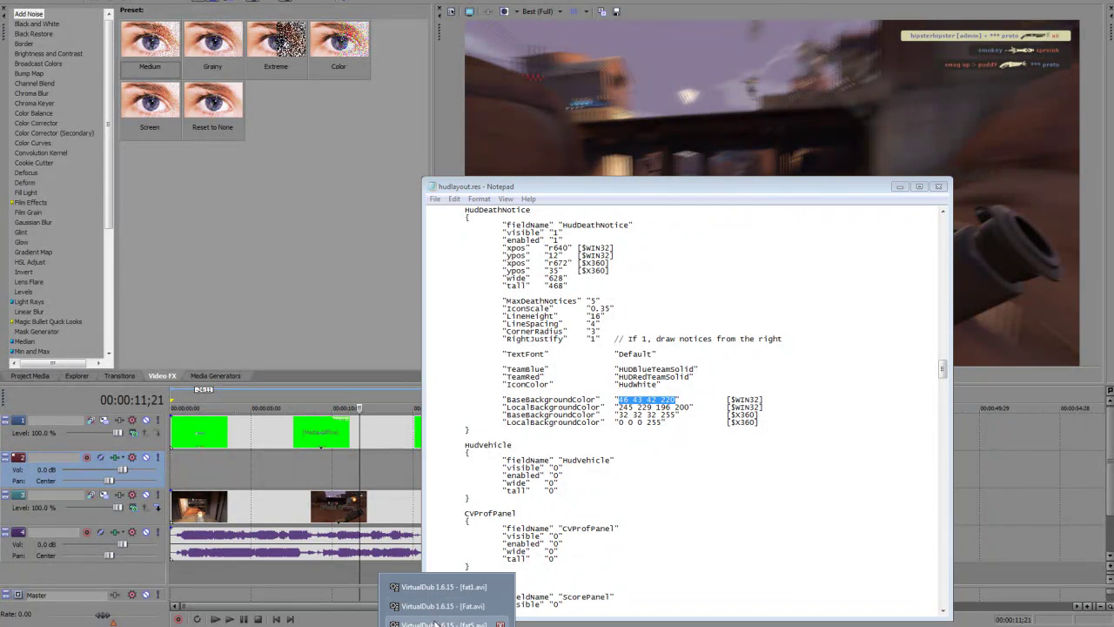
{"action": "left_click", "coordinate": [435, 623]}
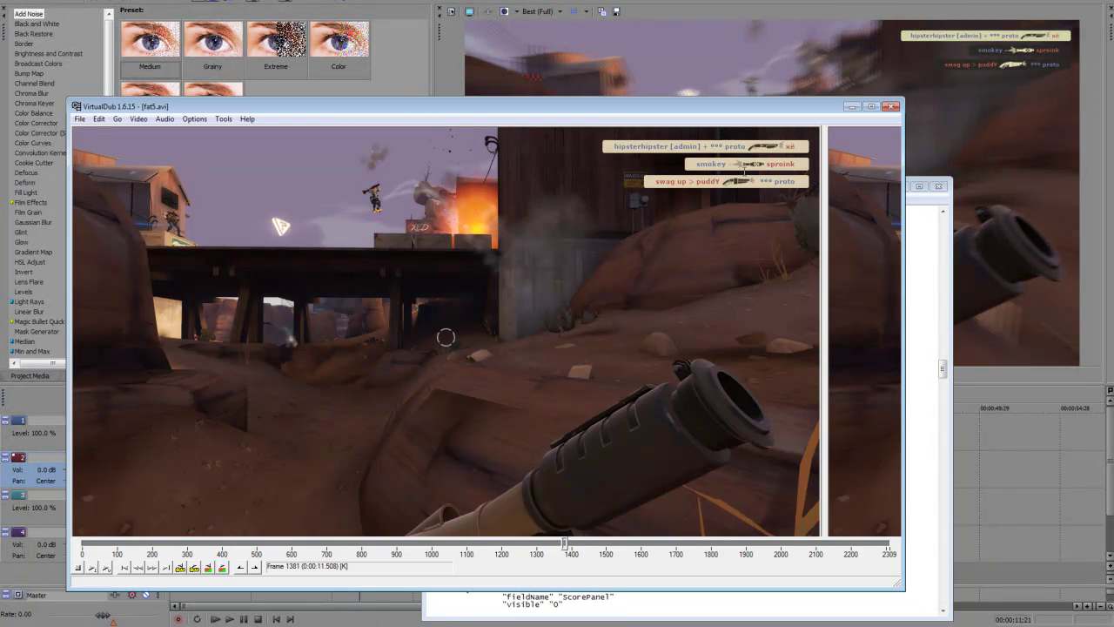
{"action": "left_click", "coordinate": [942, 369]}
{"action": "left_click_drag", "start_coordinate": [520, 407], "coordinate": [660, 407]}
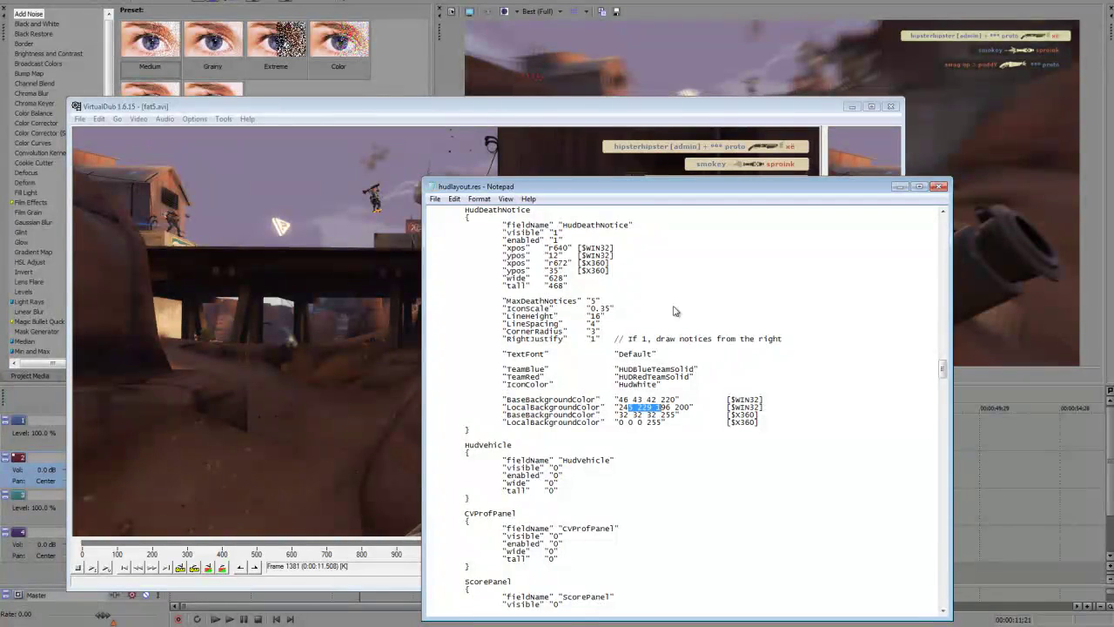
Bring up the fat5.avi and Fat.avi clips in VirtualDub to compare their kill notice backgrounds.
{"action": "left_click", "coordinate": [390, 621]}
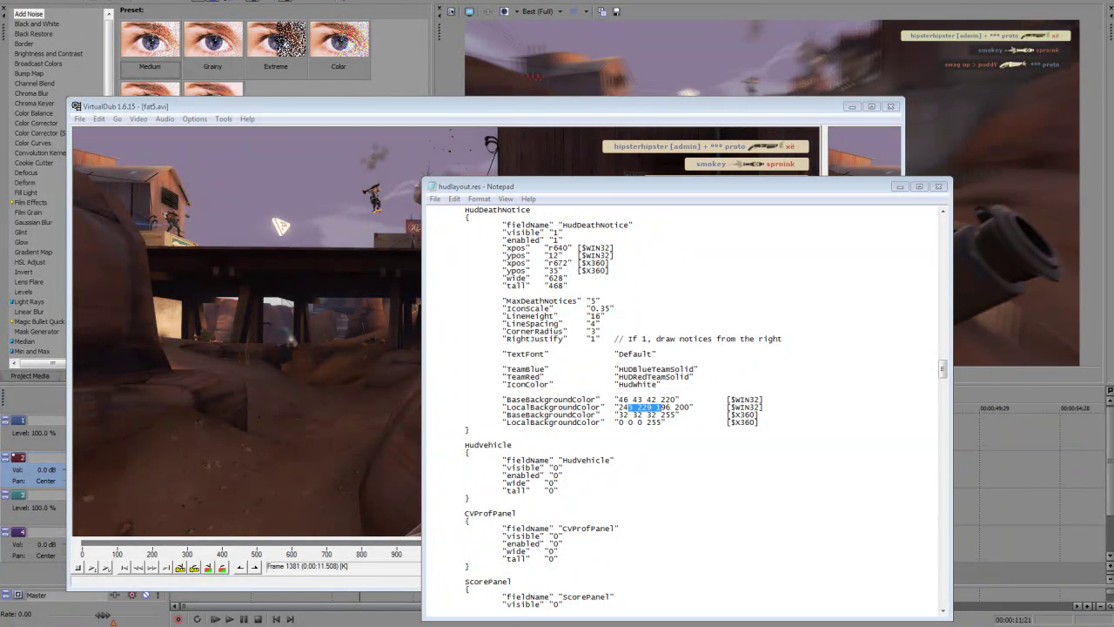
{"action": "left_click", "coordinate": [463, 623]}
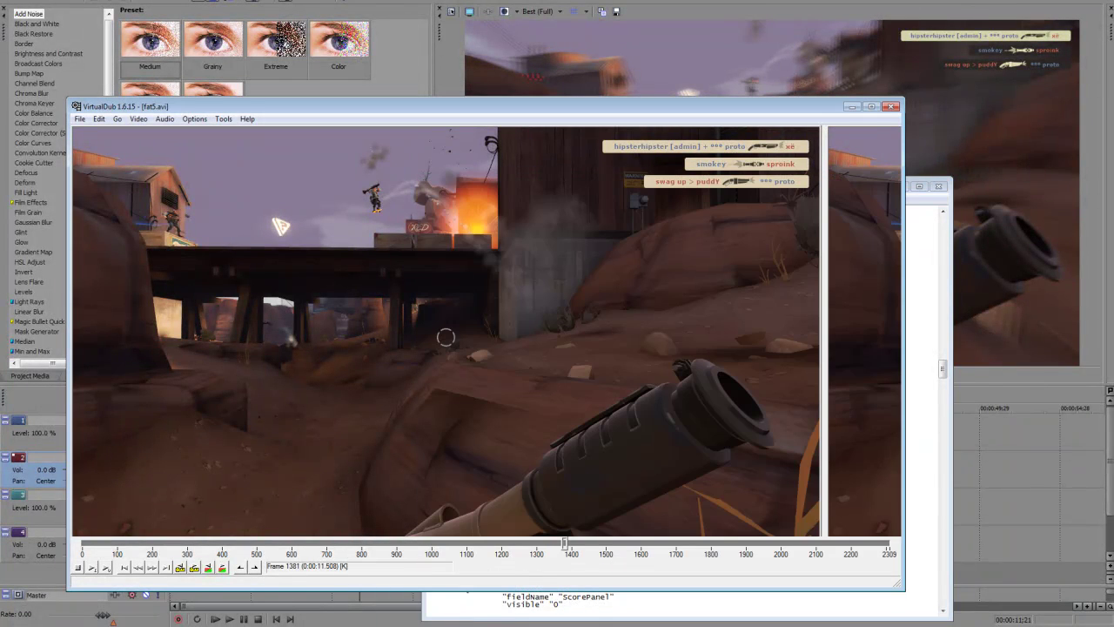
{"action": "left_click", "coordinate": [389, 622]}
{"action": "left_click", "coordinate": [453, 608]}
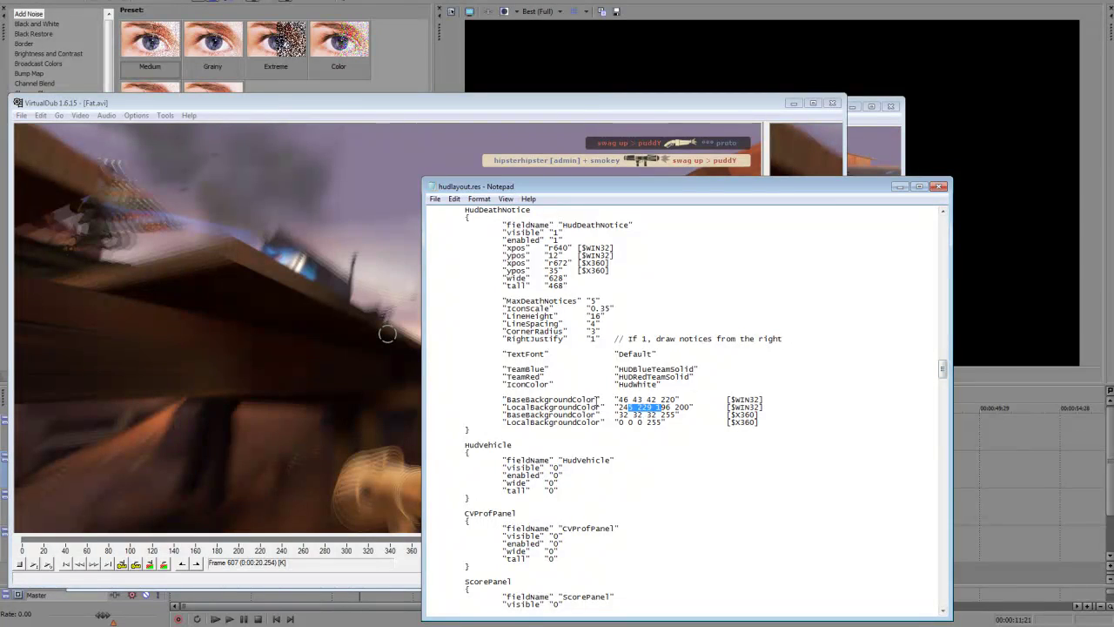
{"action": "left_click", "coordinate": [546, 401]}
{"action": "left_click_drag", "start_coordinate": [614, 400], "coordinate": [689, 405]}
{"action": "key", "text": "ctrl+c"}
{"action": "left_click", "coordinate": [628, 408]}
{"action": "left_click_drag", "start_coordinate": [619, 406], "coordinate": [686, 405]}
{"action": "left_click_drag", "start_coordinate": [619, 400], "coordinate": [676, 398]}
{"action": "key", "text": "shift+Home"}
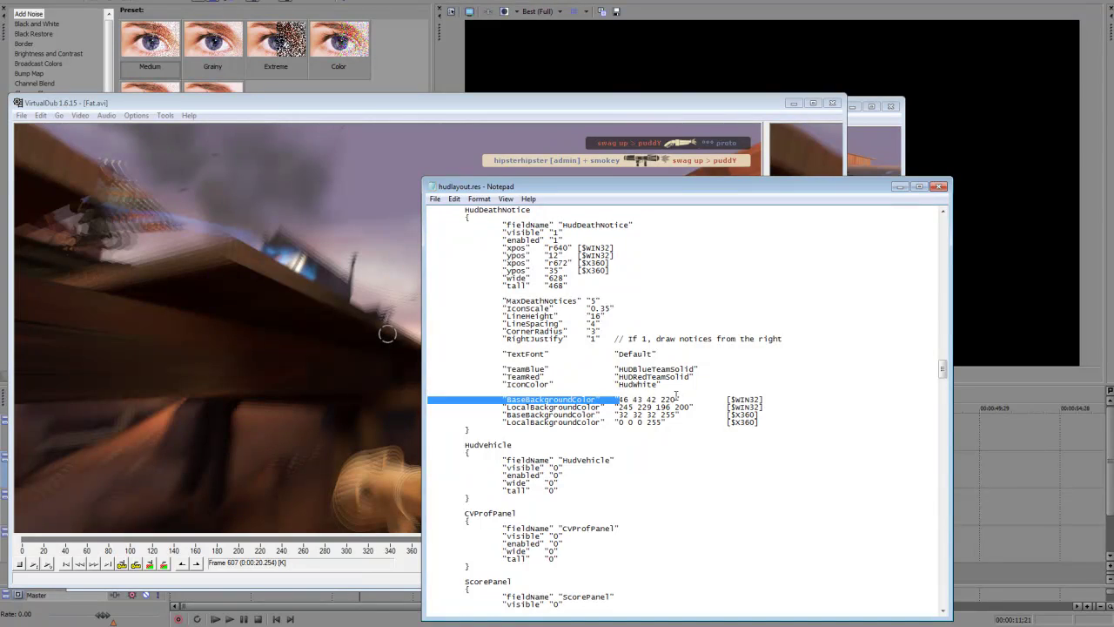
{"action": "left_click", "coordinate": [677, 399], "text": "shift"}
{"action": "key", "text": "ctrl+v"}
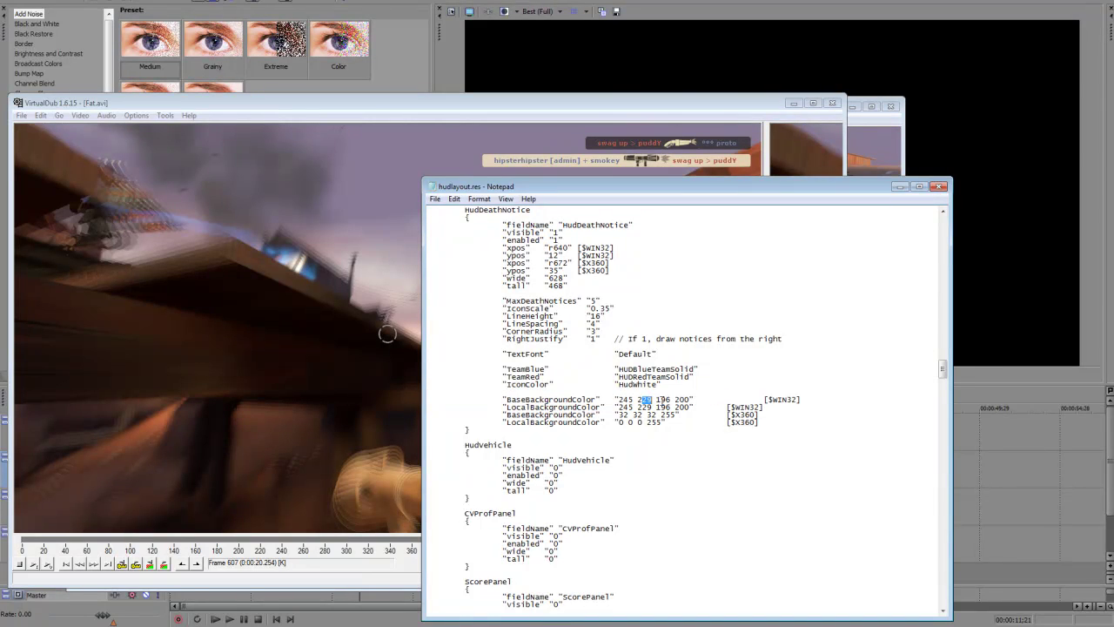
{"action": "left_click", "coordinate": [691, 398]}
Highlight the IconColor name in the HudDeathNotice block and close the hudlayout.res window.
{"action": "left_click_drag", "start_coordinate": [507, 384], "coordinate": [545, 384]}
{"action": "left_click", "coordinate": [552, 384]}
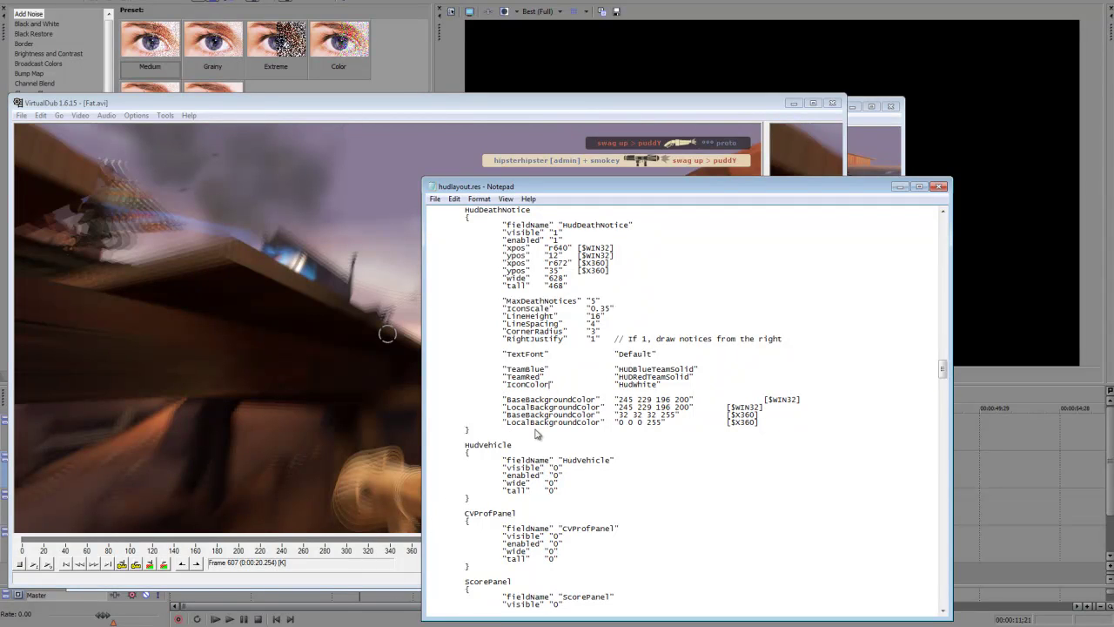
{"action": "left_click", "coordinate": [933, 188]}
{"action": "left_click", "coordinate": [574, 328]}
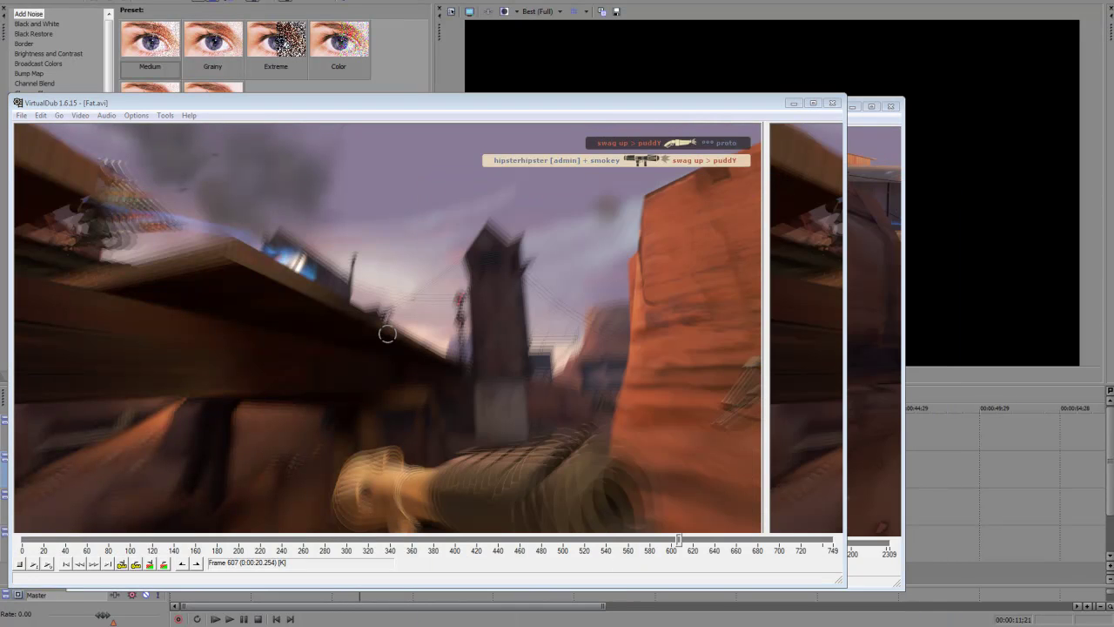
Return from the killnotices scripts folder to the hud folder and open the scripts folder inside custom.
{"action": "left_click", "coordinate": [49, 609]}
{"action": "left_click", "coordinate": [407, 428]}
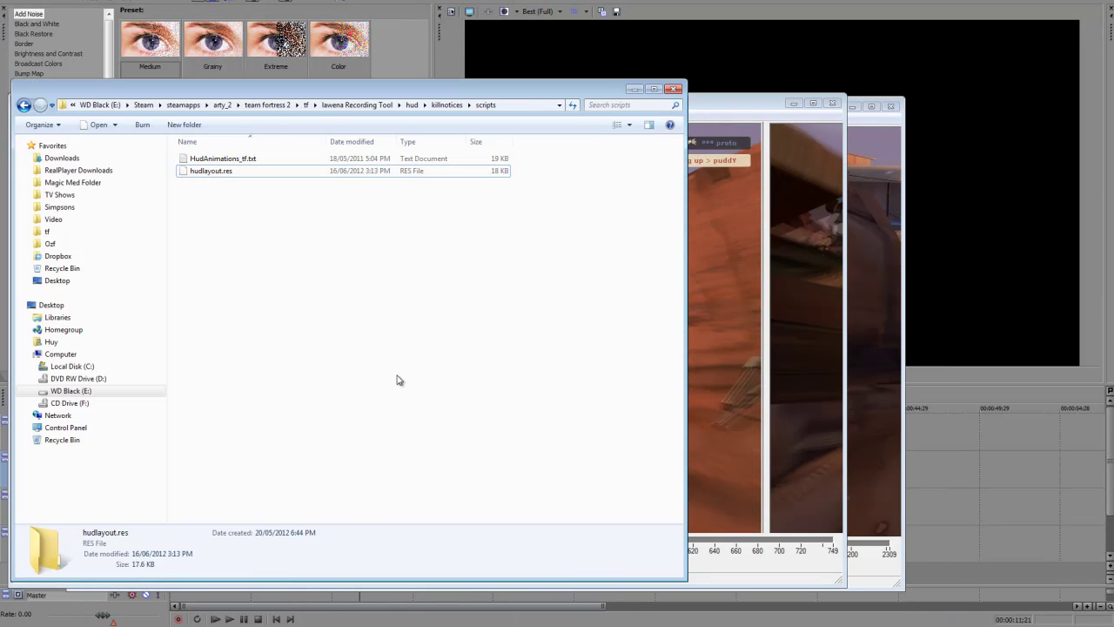
{"action": "key", "text": "BackSpace"}
{"action": "key", "text": "BackSpace"}
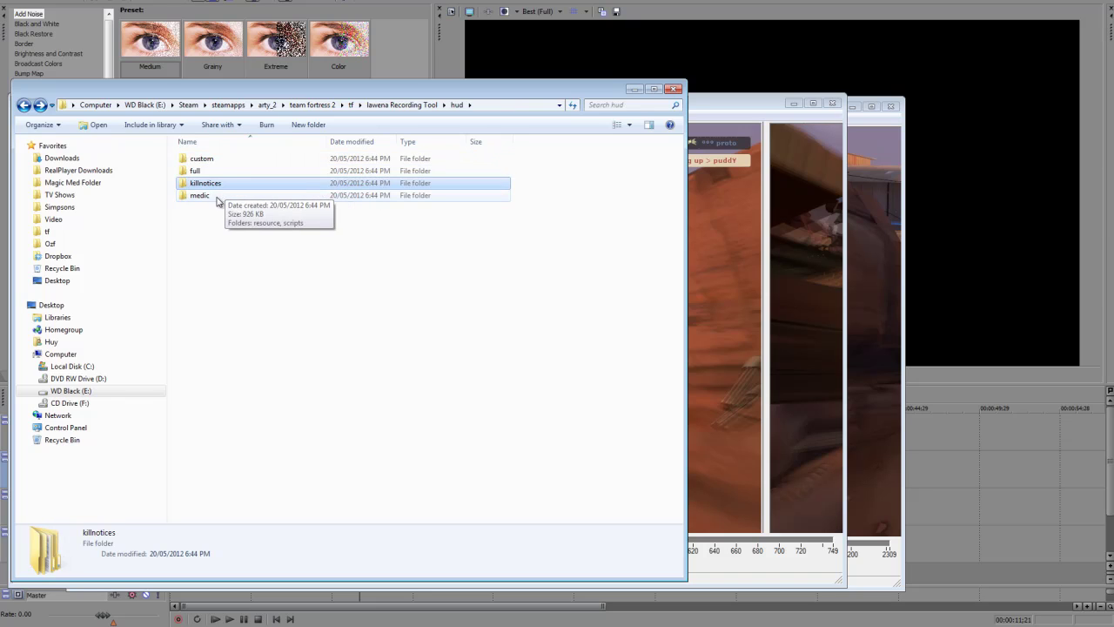
{"action": "double_click", "coordinate": [213, 159]}
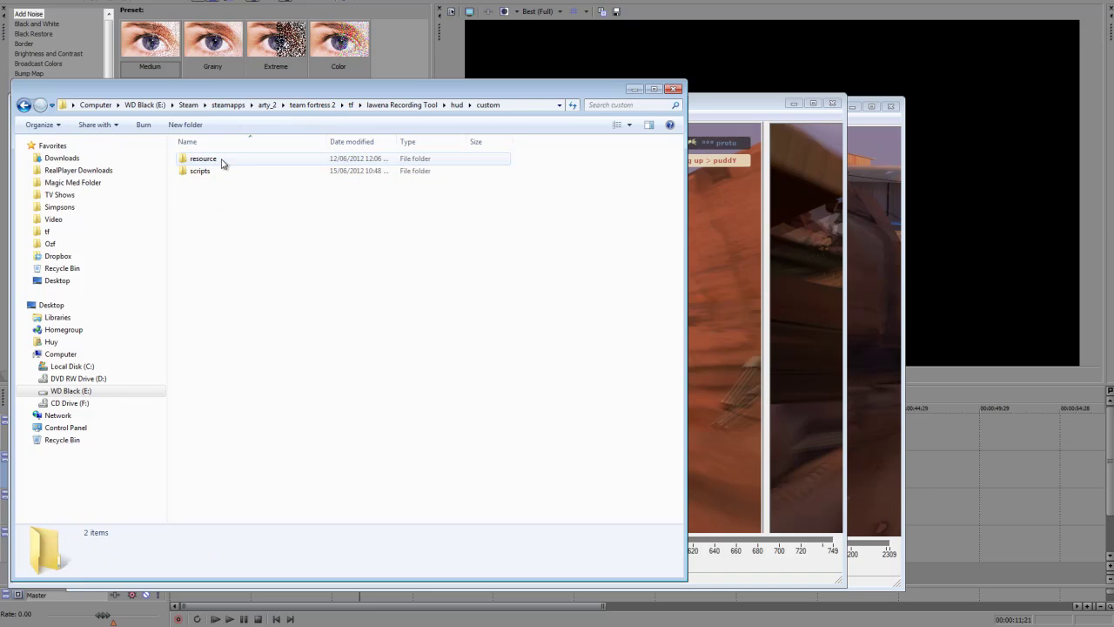
{"action": "double_click", "coordinate": [202, 172]}
Open the custom version of hudlayout.res in a Notepad window.
{"action": "key", "text": "super"}
{"action": "key", "text": "Escape"}
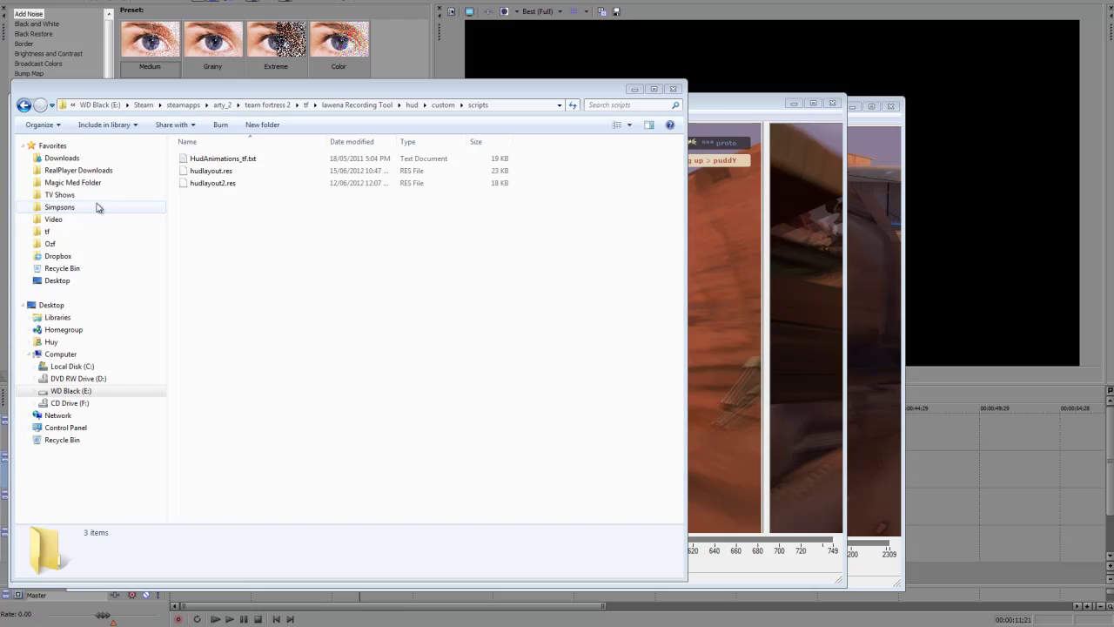
{"action": "left_click_drag", "start_coordinate": [218, 171], "coordinate": [745, 308]}
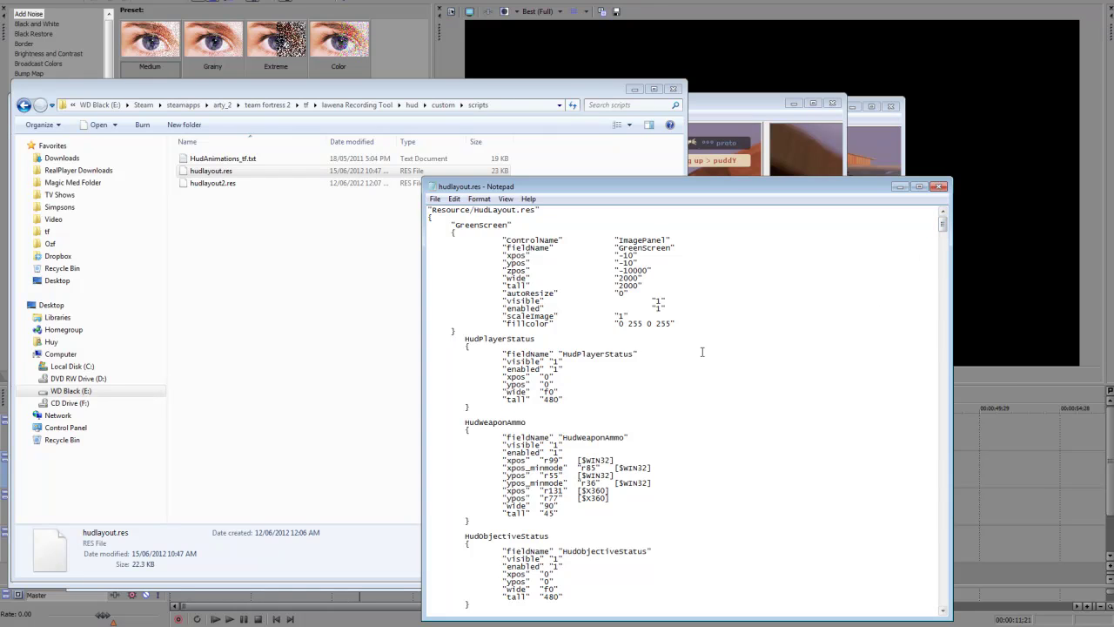
Search the custom hudlayout.res for "death" to locate its HudDeathNotice block.
{"action": "key", "text": "ctrl+f"}
{"action": "type", "text": "death"}
{"action": "key", "text": "Return"}
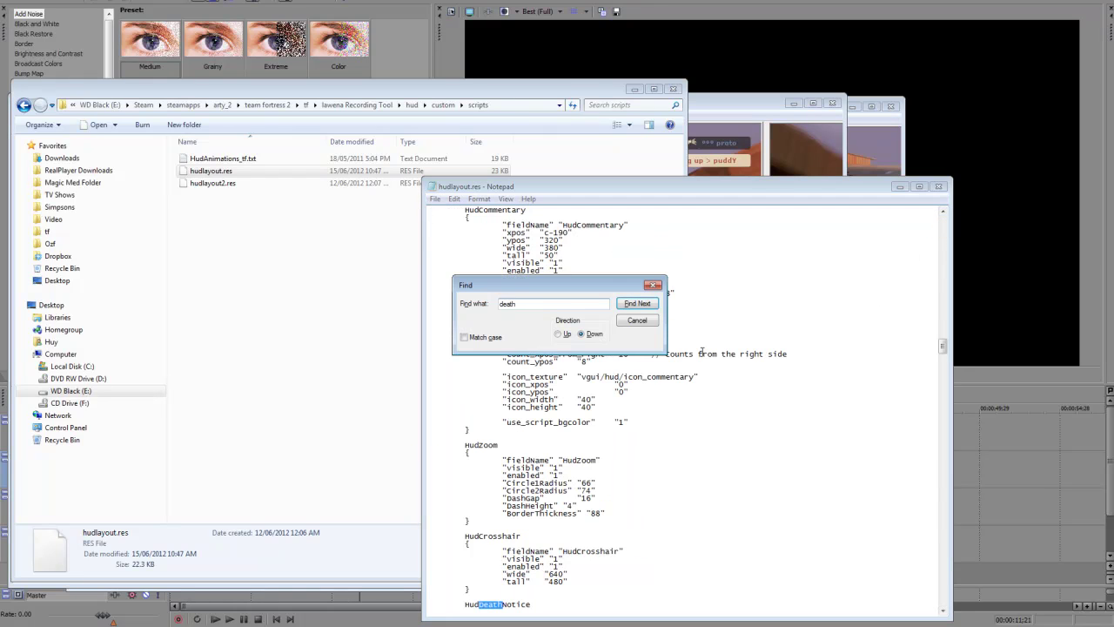
Highlight the IconColor setting and its HudBlack value in the HudDeathNotice block of the custom hudlayout.res.
{"action": "key", "text": "Escape"}
{"action": "scroll", "coordinate": [578, 492], "scroll_direction": "down", "scroll_amount": 8}
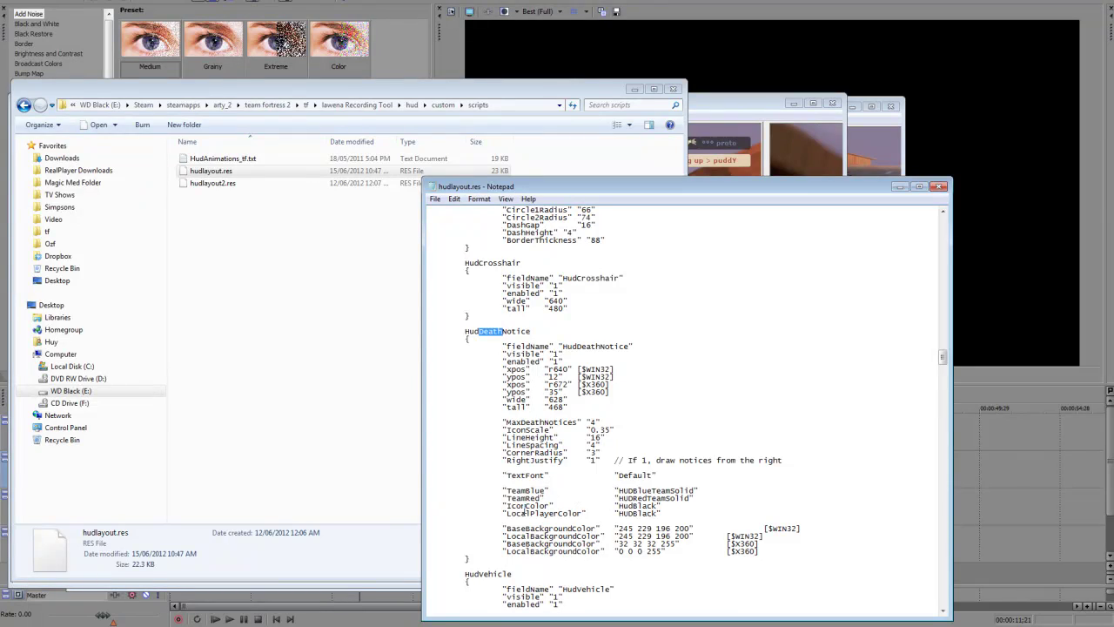
{"action": "left_click", "coordinate": [513, 507]}
{"action": "left_click_drag", "start_coordinate": [513, 507], "coordinate": [538, 507]}
{"action": "left_click_drag", "start_coordinate": [617, 507], "coordinate": [645, 507]}
Switch to Vegas Pro, preview the timeline at 00:00:11;04 to inspect the kill notices, and return to the hudlayout.res window.
{"action": "left_click", "coordinate": [379, 606]}
{"action": "left_click", "coordinate": [350, 470]}
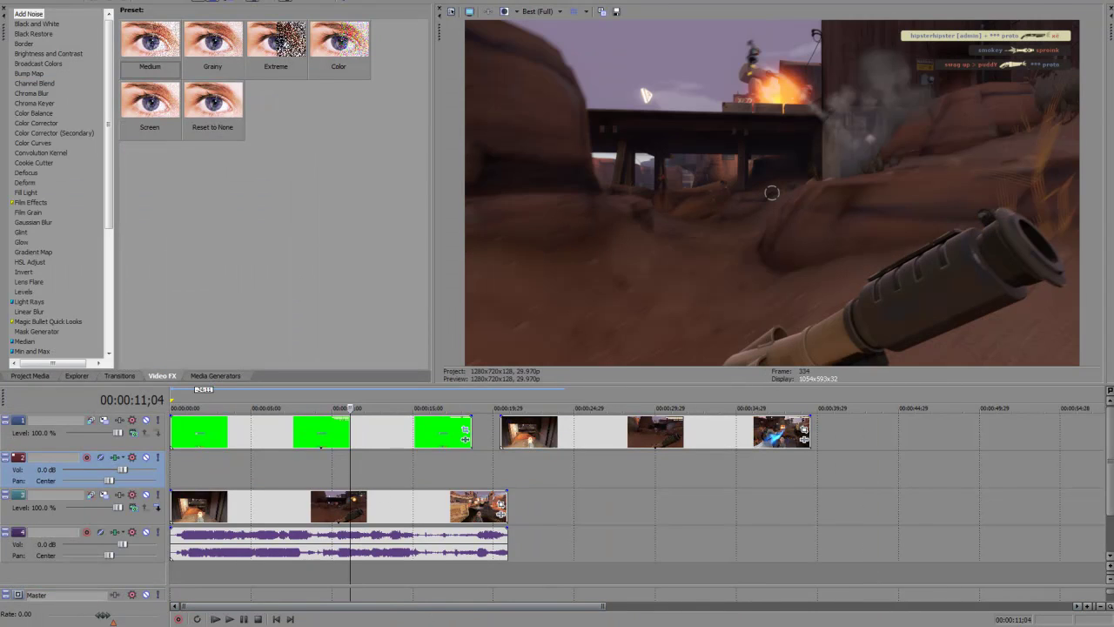
{"action": "key", "text": "alt+Tab"}
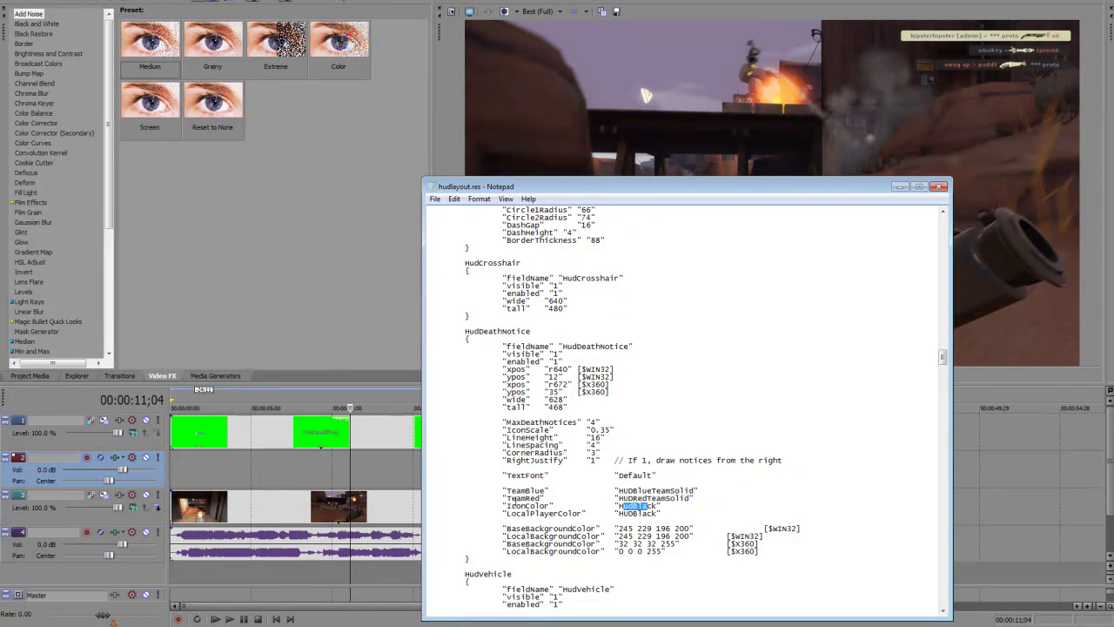
Highlight LocalPlayerColor and its value, and select the lines from IconColor through LocalBackgroundColor.
{"action": "left_click_drag", "start_coordinate": [516, 512], "coordinate": [551, 514]}
{"action": "left_click_drag", "start_coordinate": [619, 513], "coordinate": [664, 514]}
{"action": "left_click", "coordinate": [640, 505]}
{"action": "left_click_drag", "start_coordinate": [504, 505], "coordinate": [702, 536]}
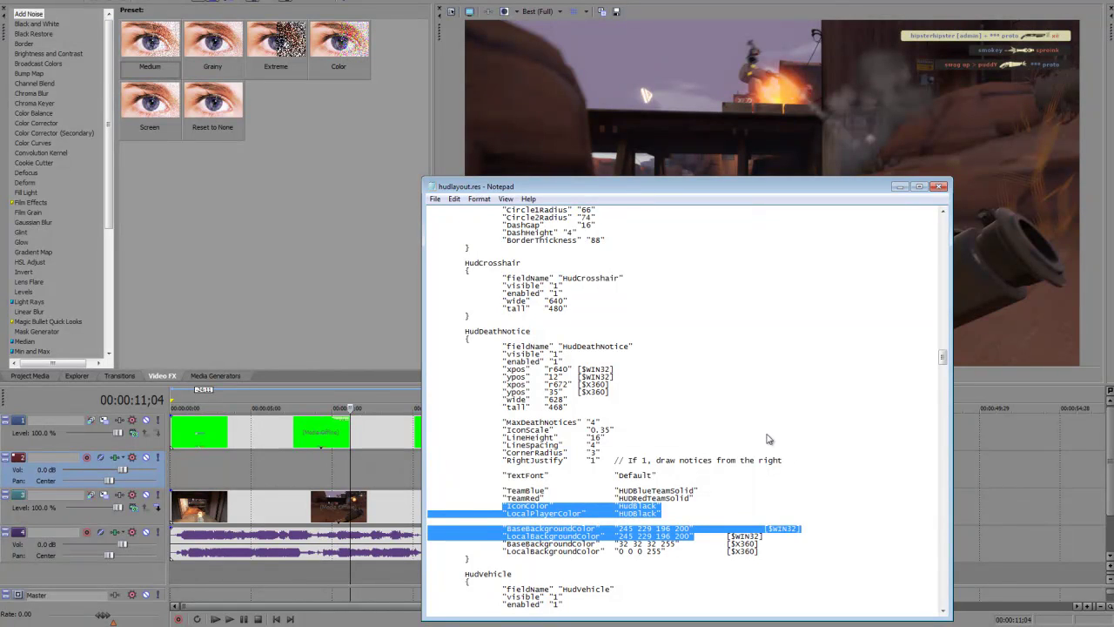
Close the custom hudlayout.res without saving and preview the kill notices in Vegas Pro at 00:00:13;29.
{"action": "left_click", "coordinate": [940, 187]}
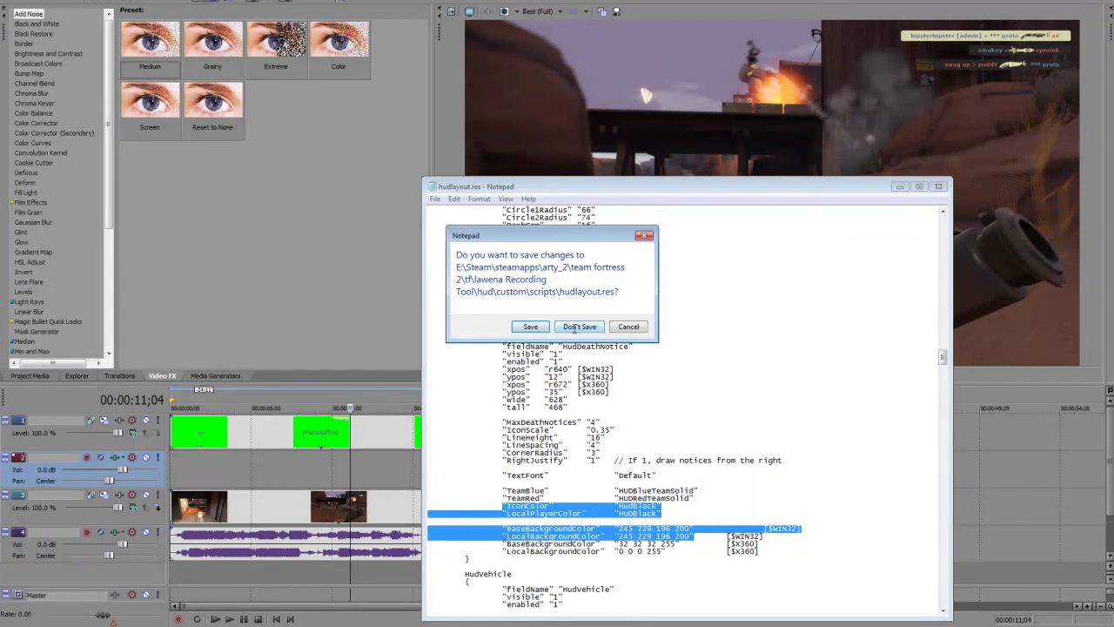
{"action": "left_click", "coordinate": [628, 326]}
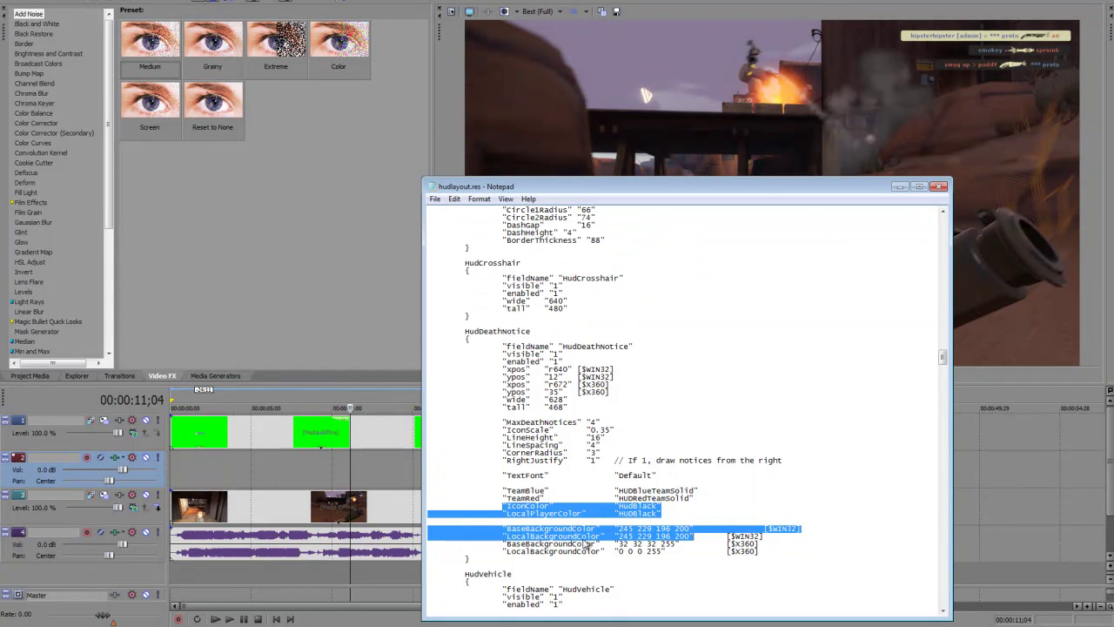
{"action": "left_click", "coordinate": [939, 187]}
{"action": "left_click", "coordinate": [579, 326]}
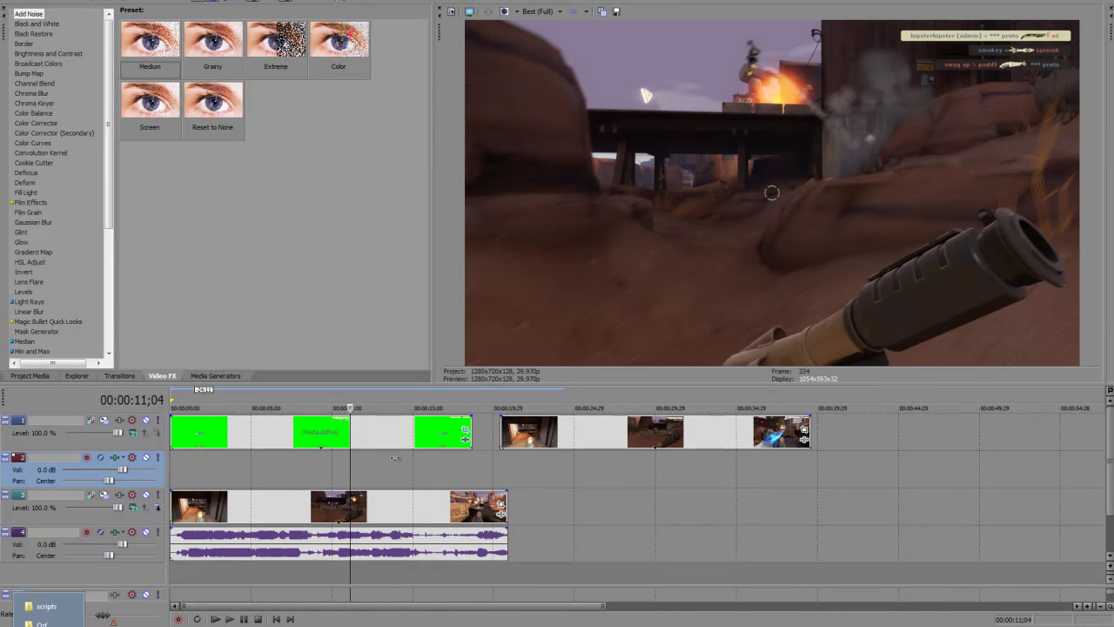
{"action": "left_click", "coordinate": [396, 455]}
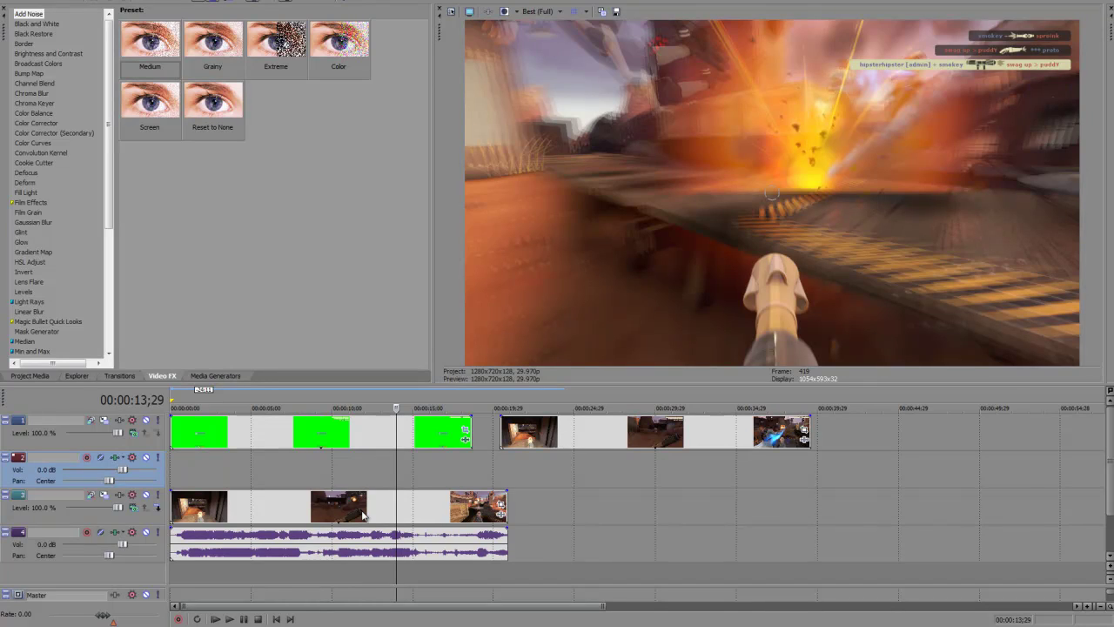
Go up from the custom scripts folder to the hud folder and show the HUD options in lawena Recording Tool.
{"action": "mouse_move", "coordinate": [48, 624]}
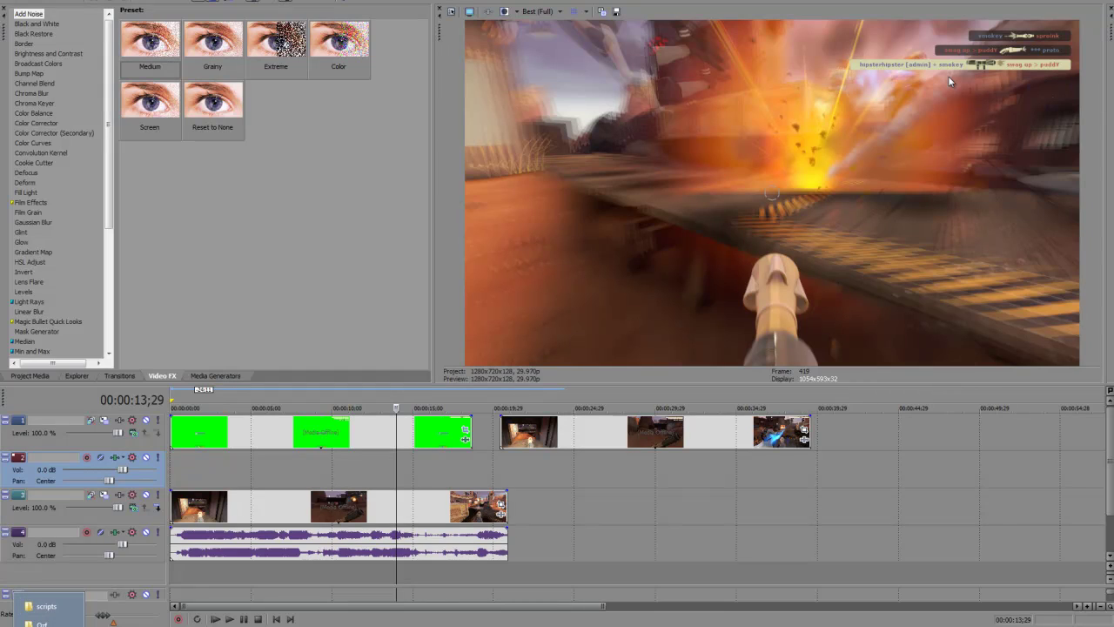
{"action": "left_click", "coordinate": [50, 607]}
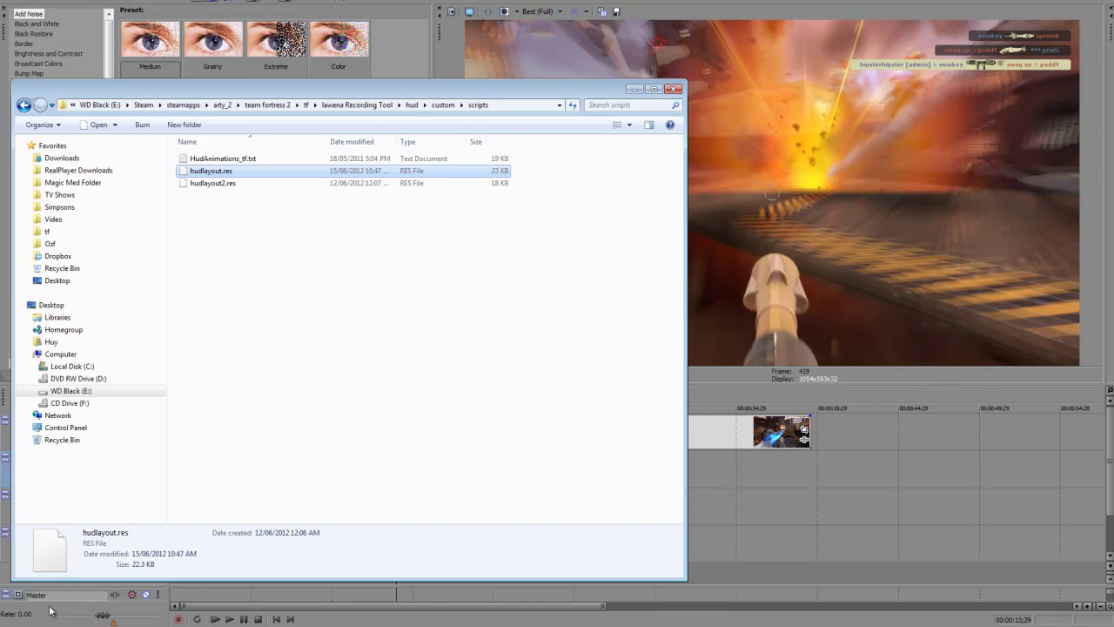
{"action": "left_click", "coordinate": [253, 433]}
{"action": "key", "text": "alt+Up"}
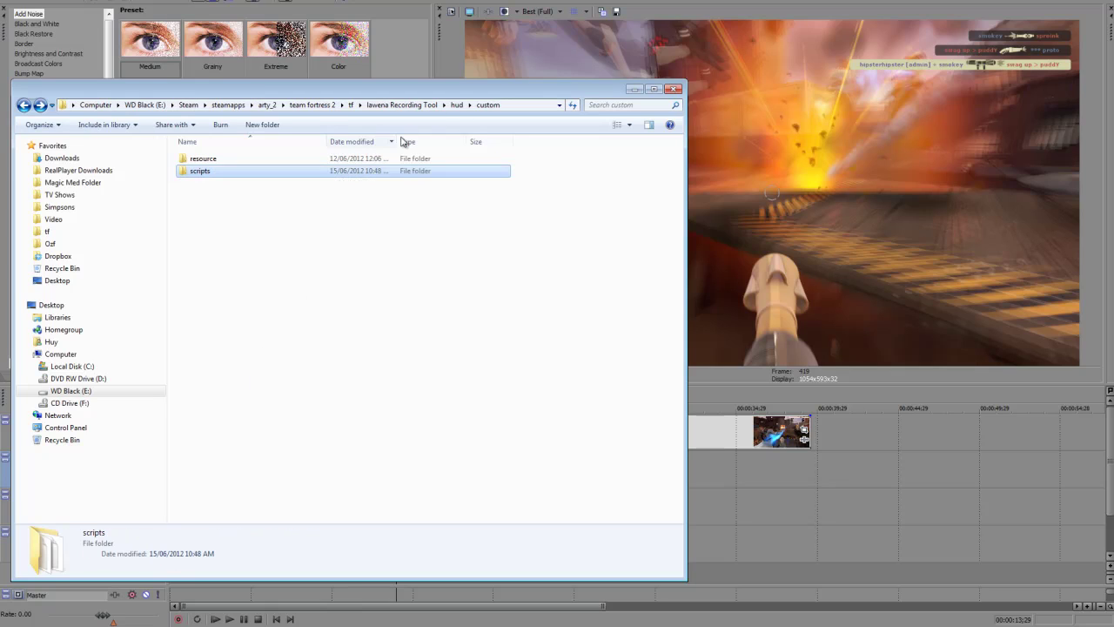
{"action": "key", "text": "alt+Up"}
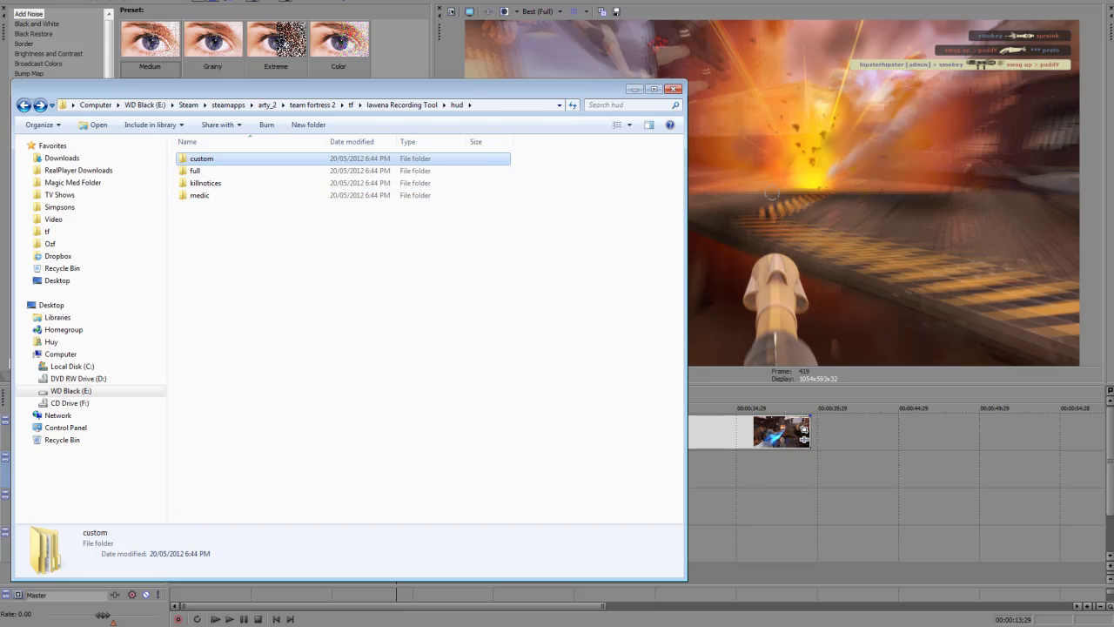
{"action": "left_click", "coordinate": [678, 245]}
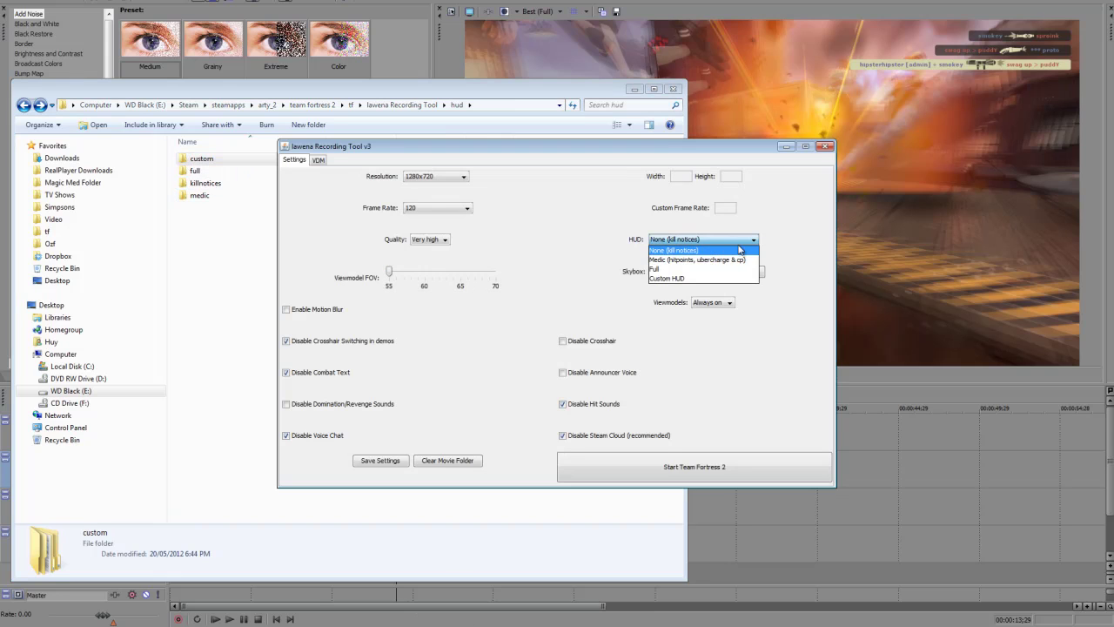
Open the scripts folder inside custom, select hudlayout.res, and switch back to lawena Recording Tool.
{"action": "left_click", "coordinate": [198, 224]}
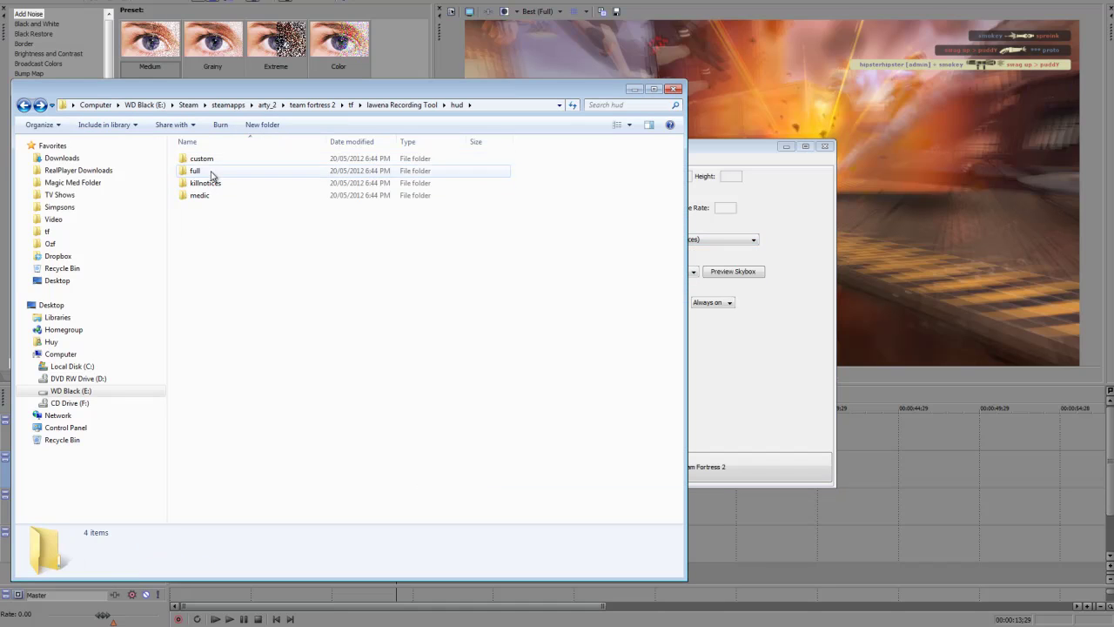
{"action": "double_click", "coordinate": [204, 159]}
{"action": "double_click", "coordinate": [211, 173]}
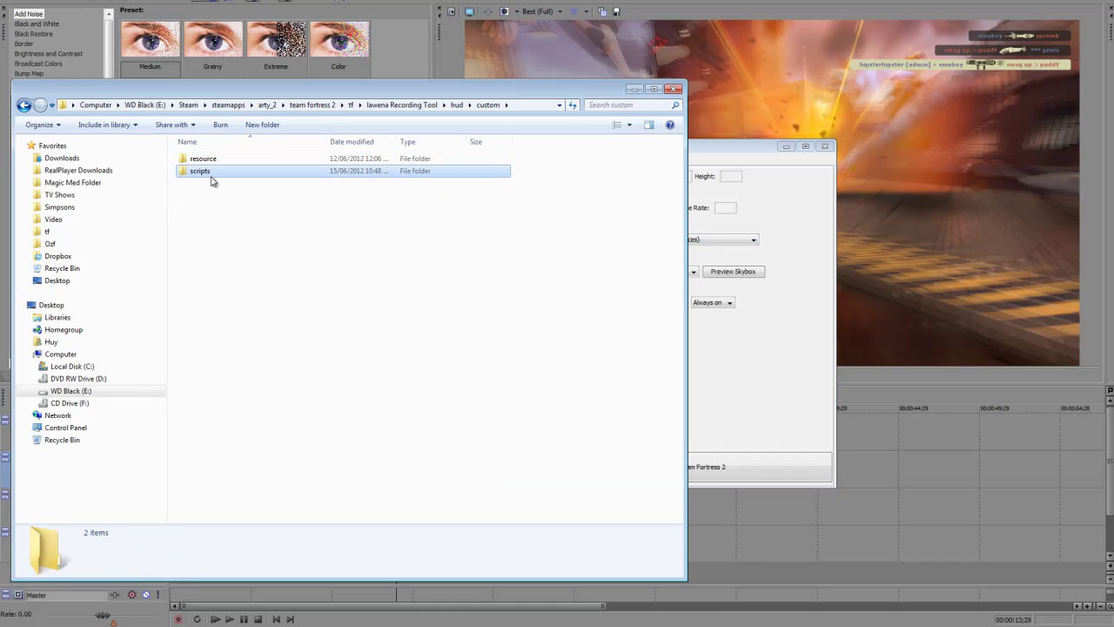
{"action": "left_click", "coordinate": [228, 172]}
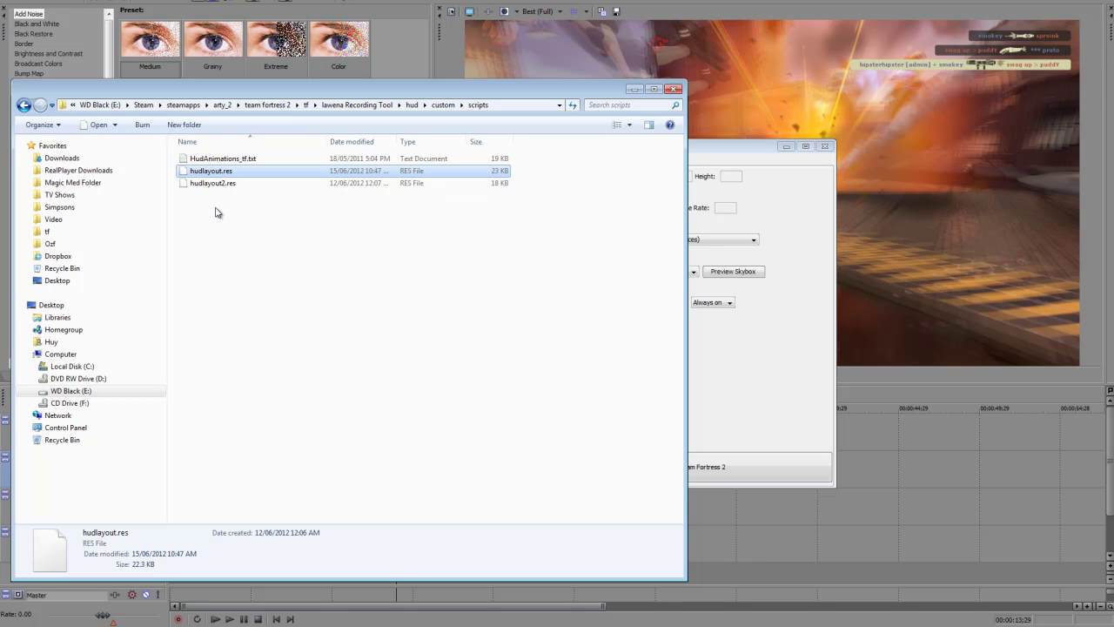
{"action": "left_click", "coordinate": [766, 405]}
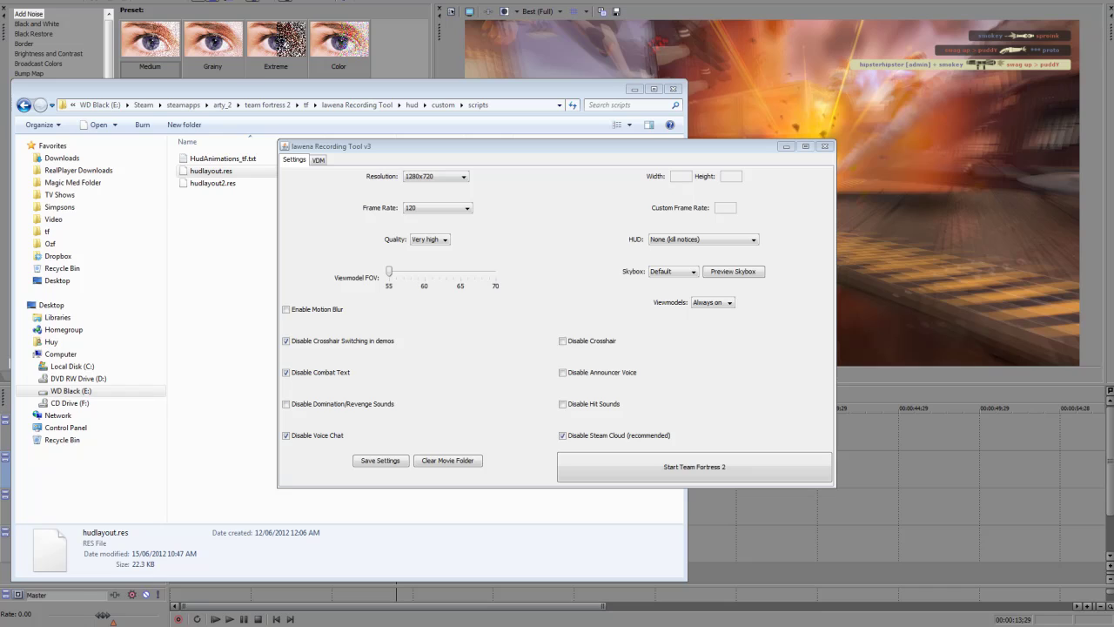
Open the Ozf folder, start VirtualDub, and load the greenscreen clip fat3.avi into it.
{"action": "mouse_move", "coordinate": [48, 626]}
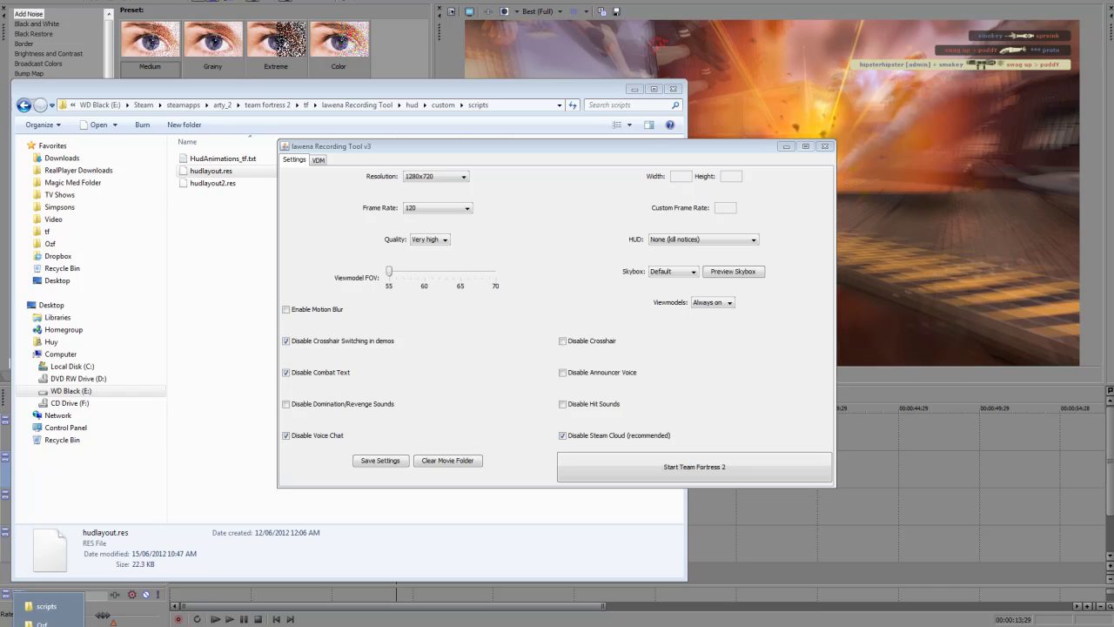
{"action": "left_click", "coordinate": [46, 624]}
{"action": "key", "text": "super"}
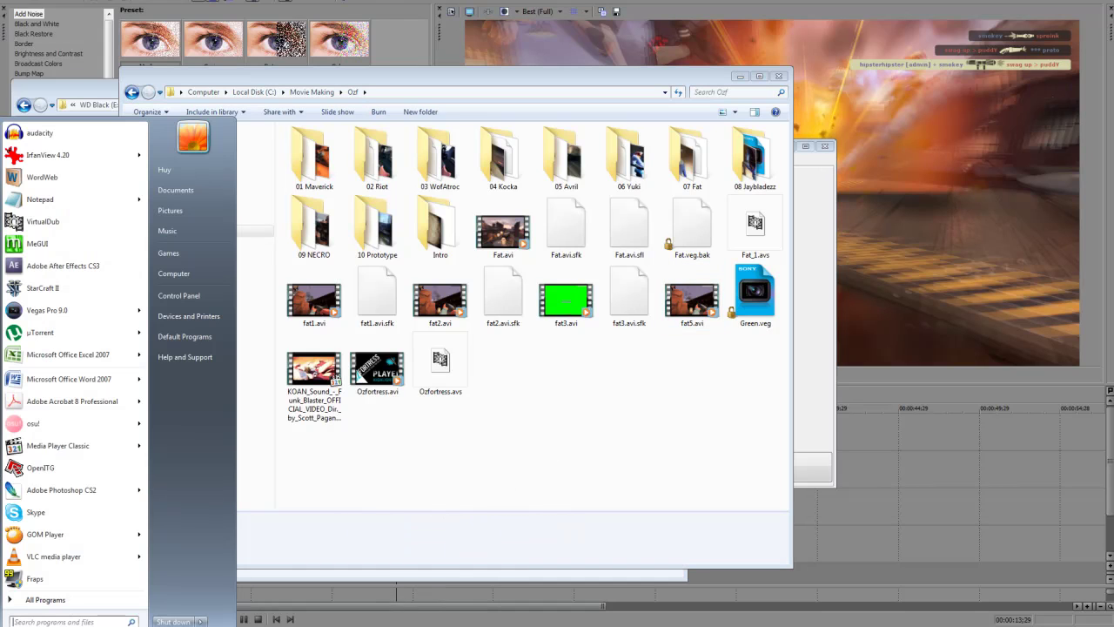
{"action": "key", "text": "super"}
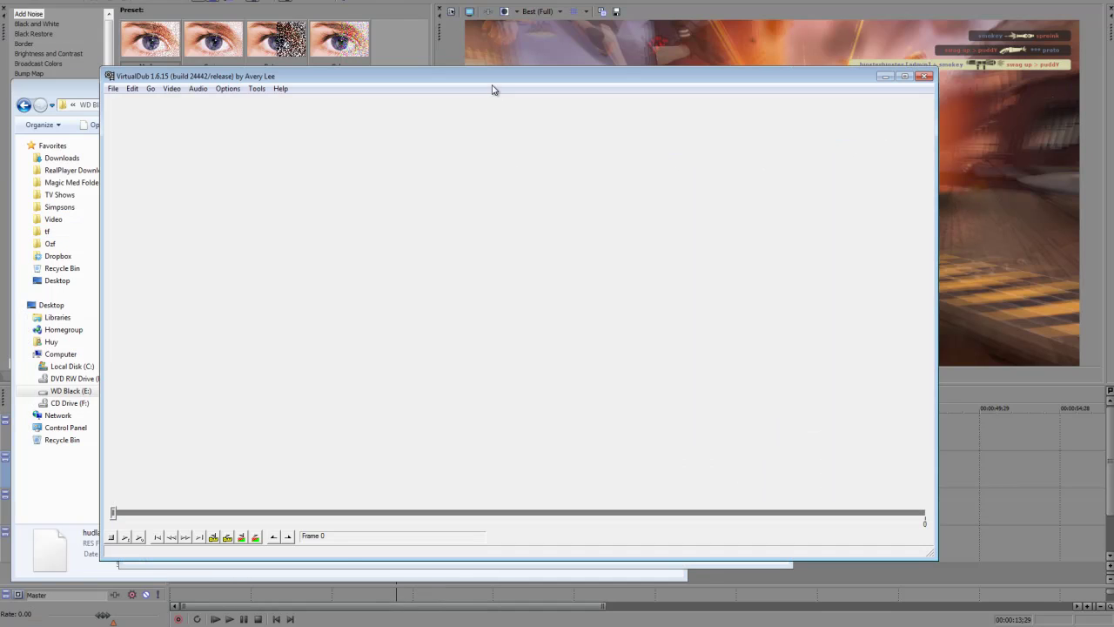
{"action": "left_click_drag", "start_coordinate": [493, 90], "coordinate": [562, 363]}
{"action": "left_click_drag", "start_coordinate": [566, 301], "coordinate": [608, 360]}
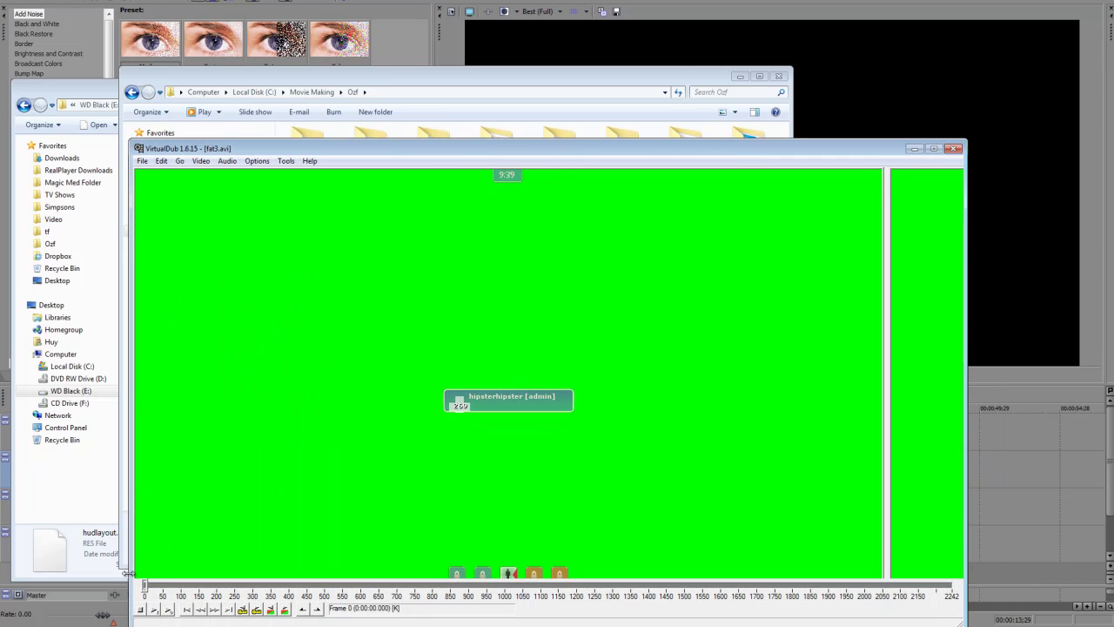
Scrub through fat3.avi to examine the greenscreen kill notices, and close its VirtualDub window.
{"action": "left_click_drag", "start_coordinate": [145, 590], "coordinate": [529, 559]}
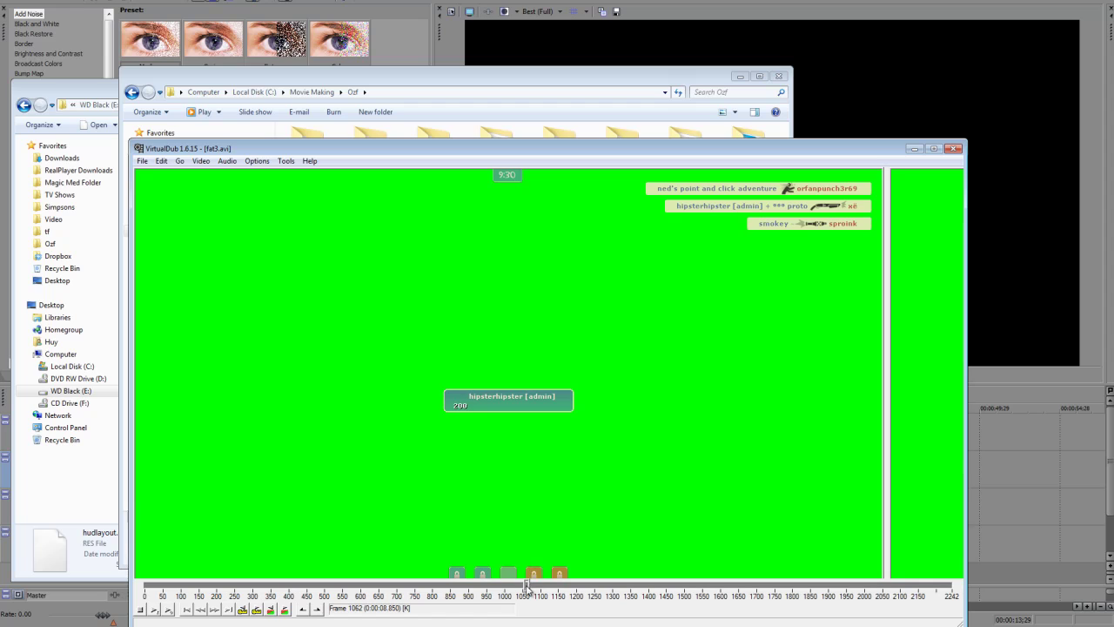
{"action": "left_click_drag", "start_coordinate": [528, 585], "coordinate": [944, 583]}
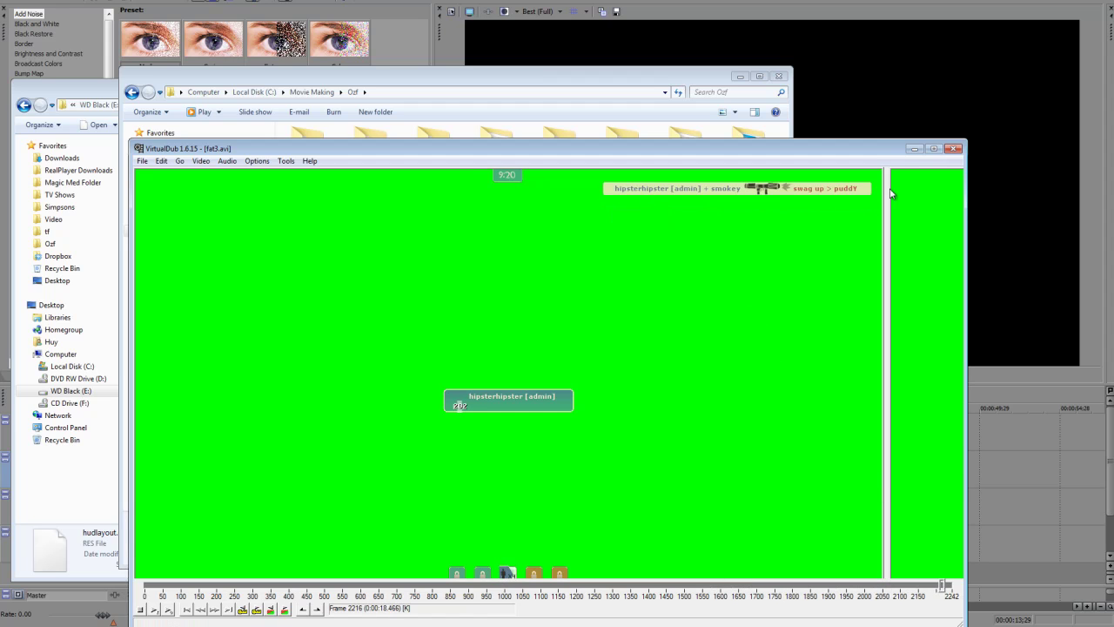
{"action": "left_click", "coordinate": [953, 149]}
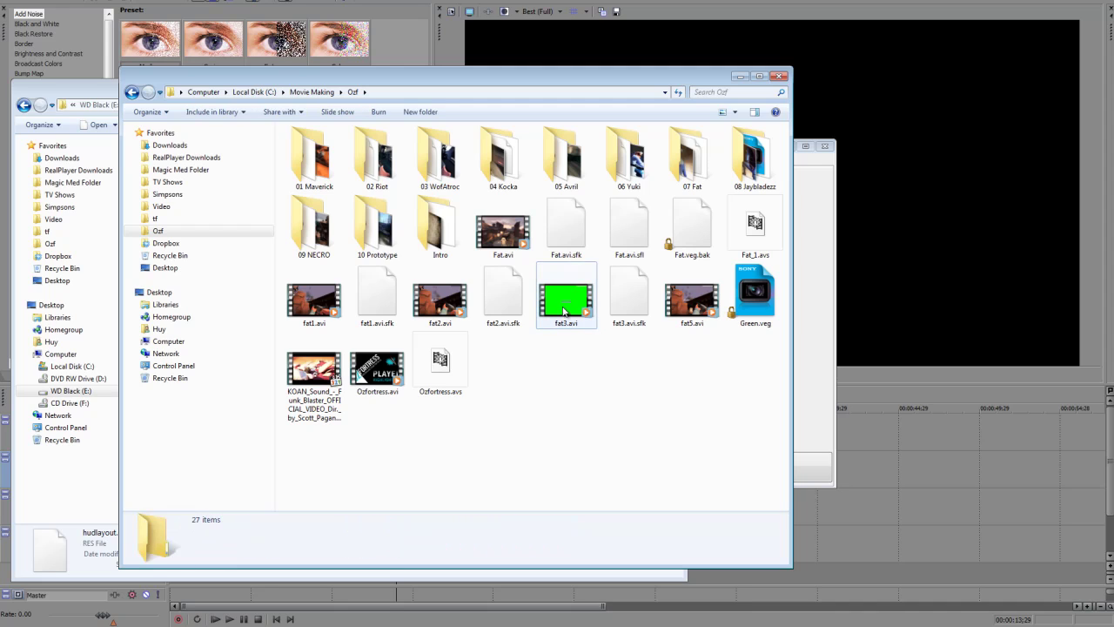
Compare the kill notices in the VirtualDub windows for fat1.avi, Fat.avi and fat5.avi, and return to the Vegas Pro timeline.
{"action": "left_click", "coordinate": [446, 626]}
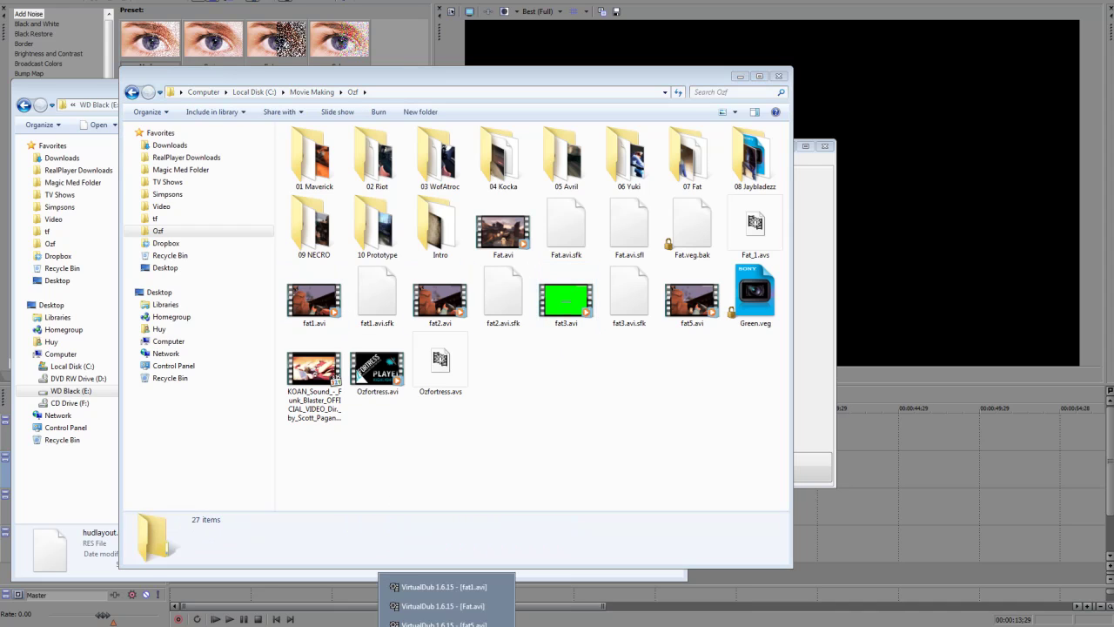
{"action": "left_click", "coordinate": [444, 587]}
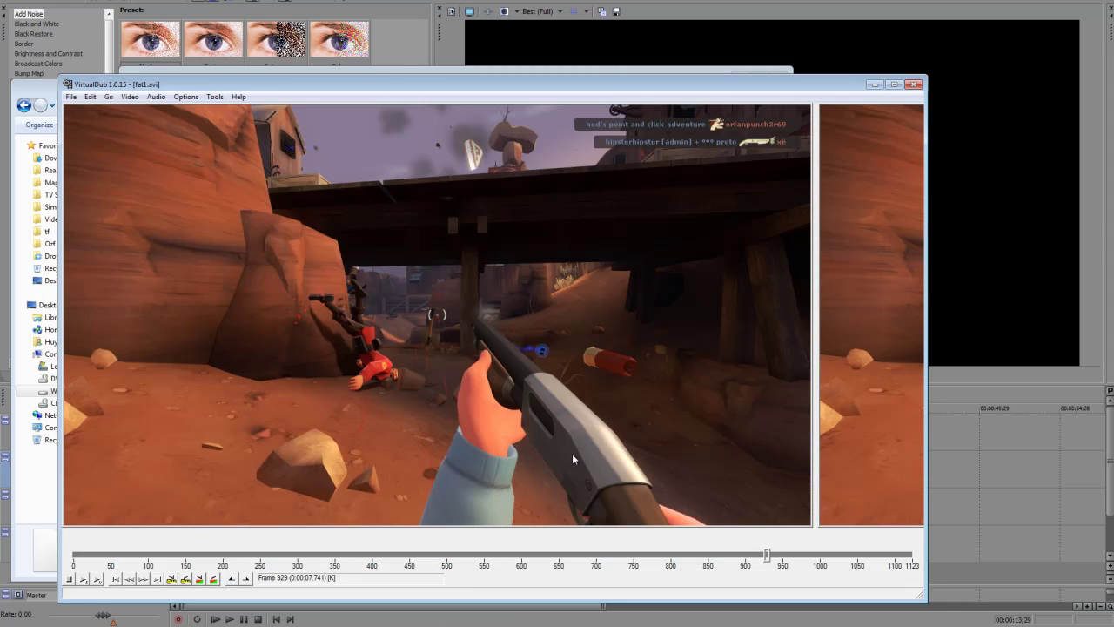
{"action": "left_click", "coordinate": [431, 625]}
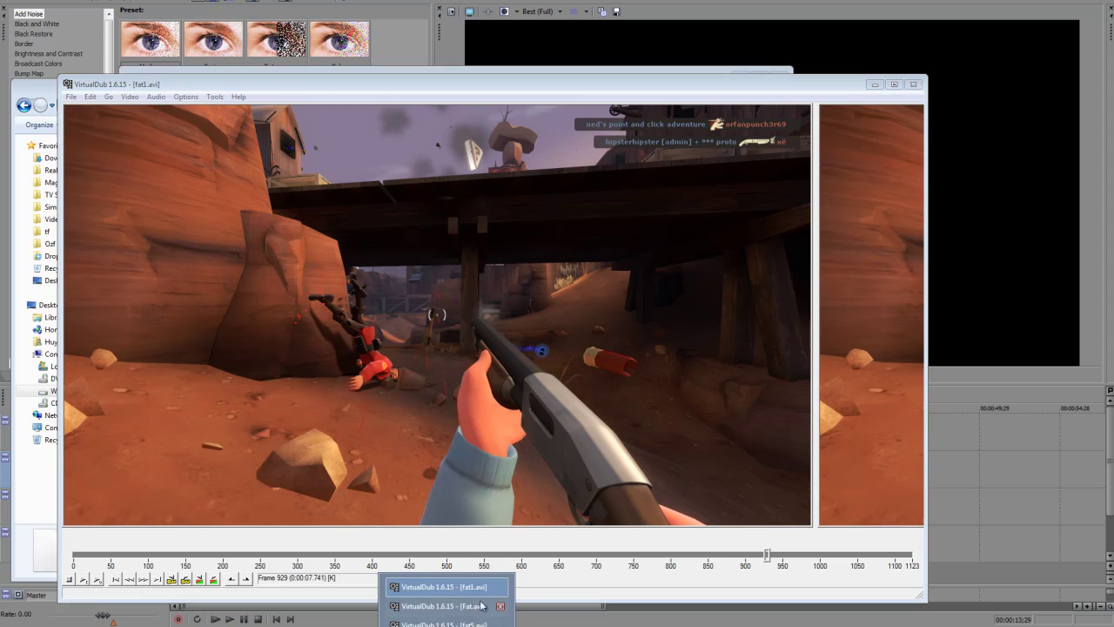
{"action": "left_click", "coordinate": [470, 608]}
{"action": "left_click", "coordinate": [431, 626]}
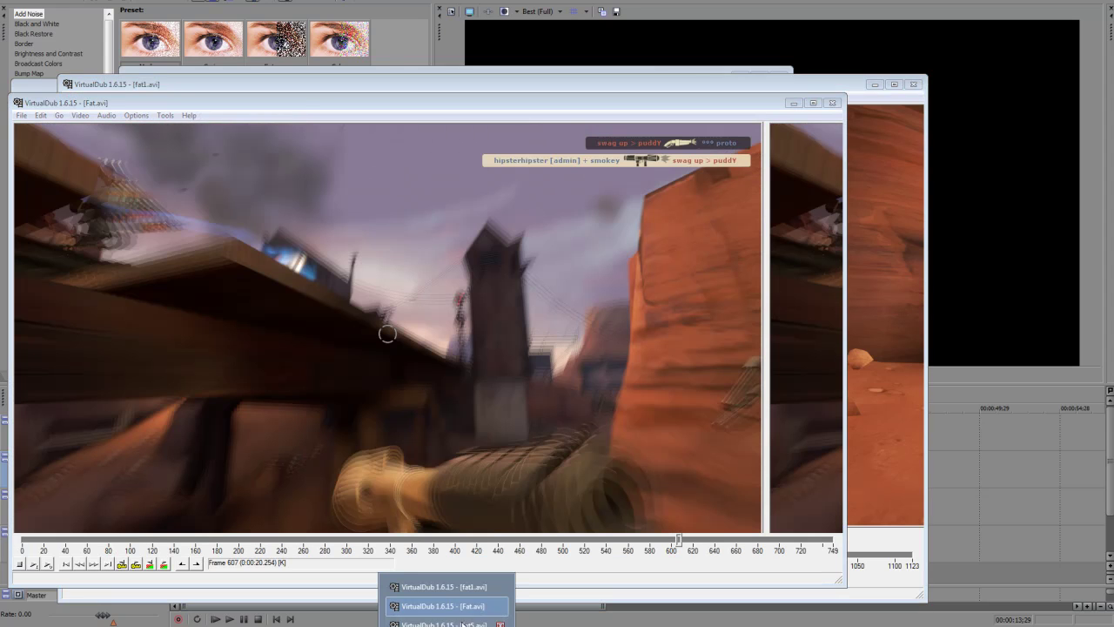
{"action": "left_click", "coordinate": [470, 620]}
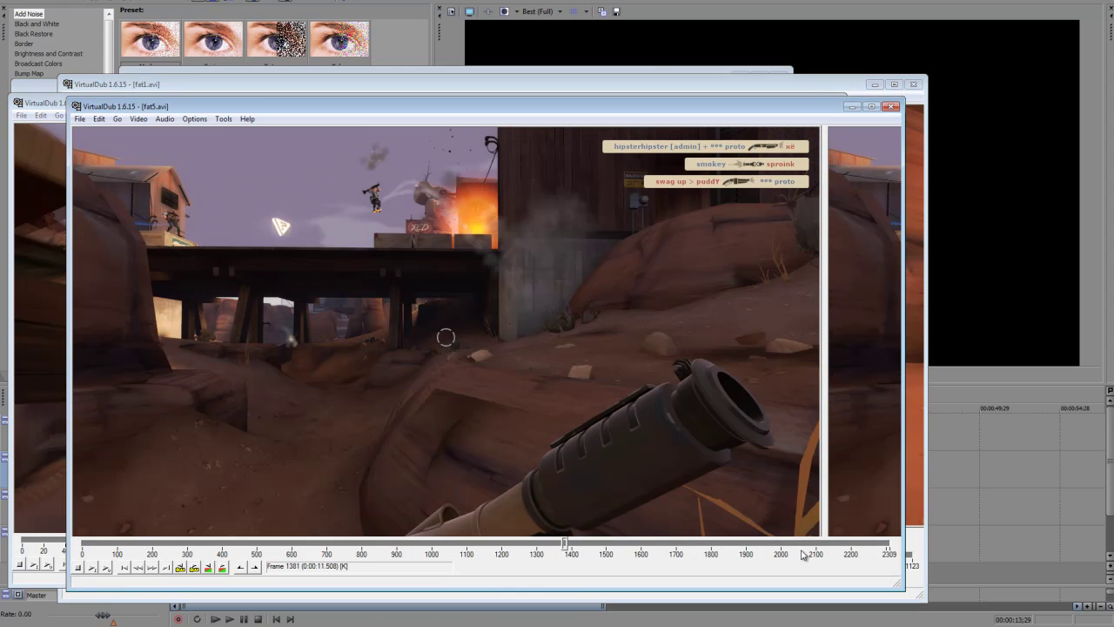
{"action": "left_click_drag", "start_coordinate": [565, 543], "coordinate": [370, 545]}
{"action": "left_click", "coordinate": [1002, 450]}
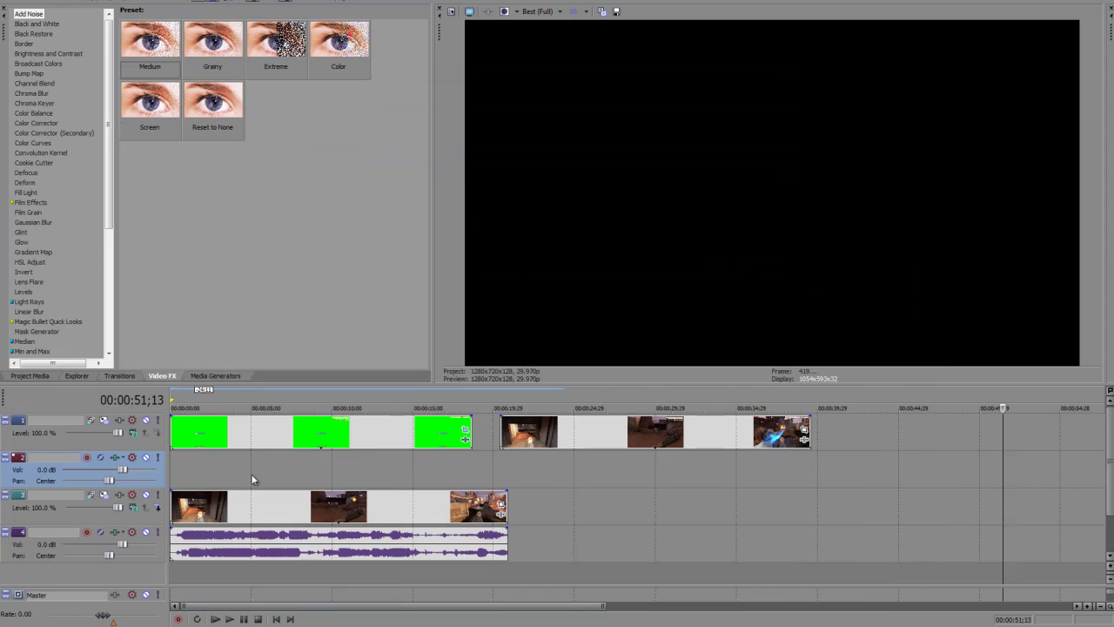
Preview the timeline at 00:00:07;19, 00:00:03;19 and 00:00:05;06, toggling mute on the greenscreen overlay track.
{"action": "left_click", "coordinate": [294, 479]}
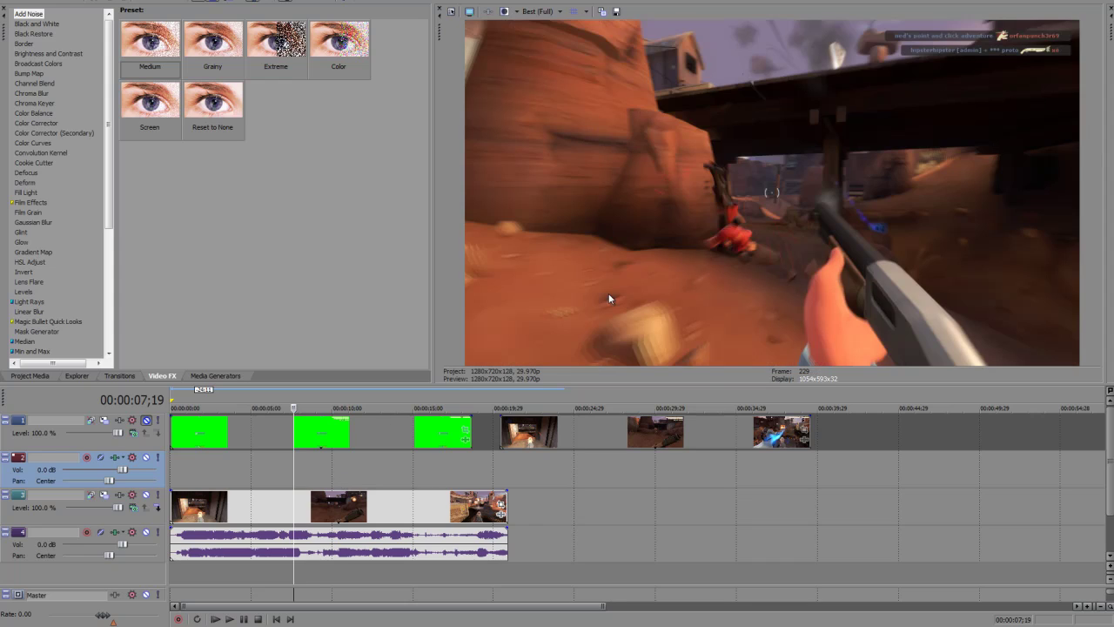
{"action": "left_click", "coordinate": [229, 468]}
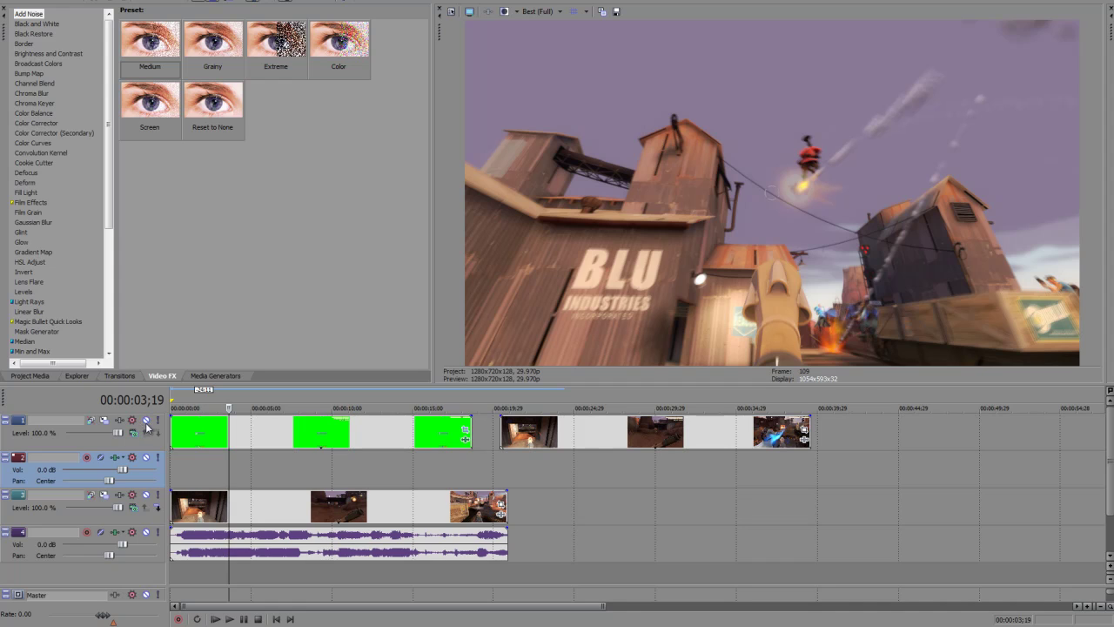
{"action": "left_click", "coordinate": [146, 423]}
{"action": "left_click", "coordinate": [255, 441]}
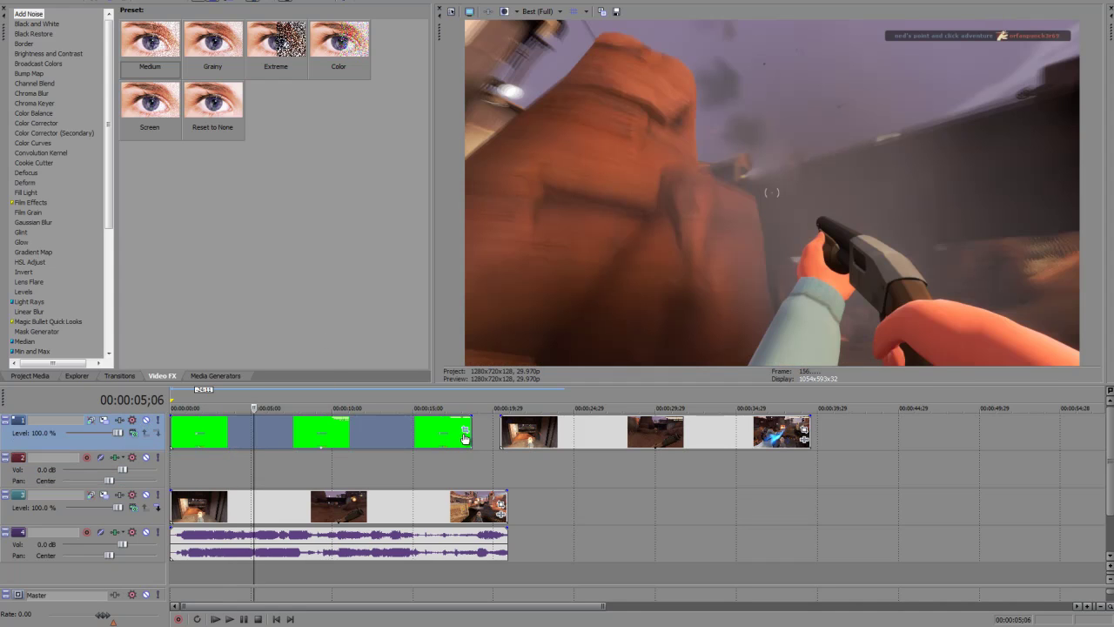
Remove the Chroma Keyer effect from the greenscreen clip fat3 on track 1 and close its Video Event FX window.
{"action": "left_click", "coordinate": [465, 439]}
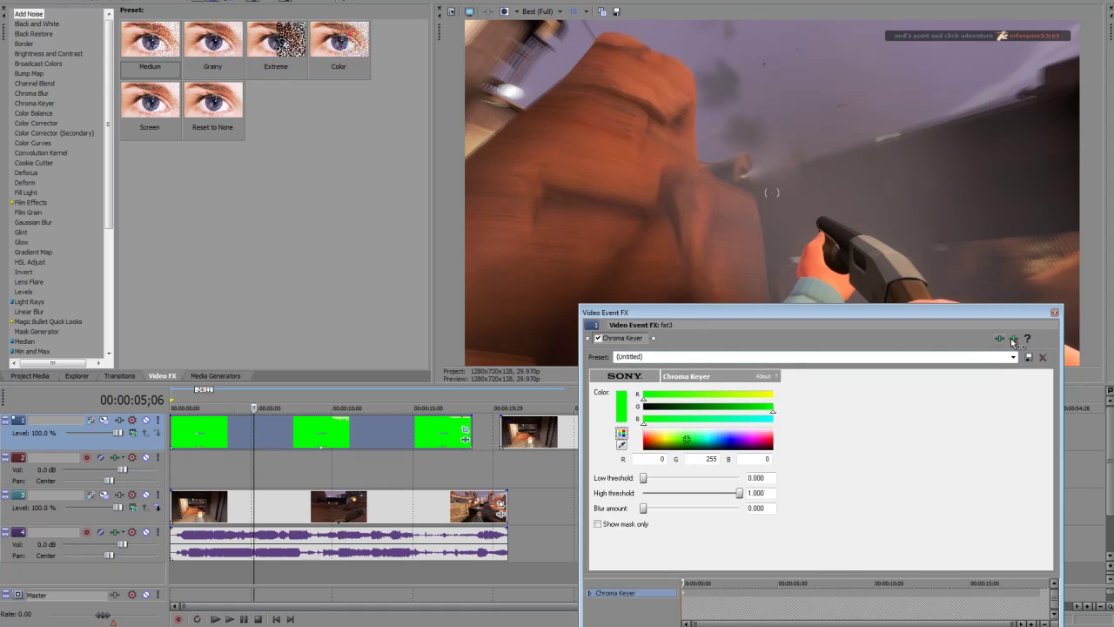
{"action": "left_click", "coordinate": [1014, 339]}
{"action": "left_click", "coordinate": [1054, 311]}
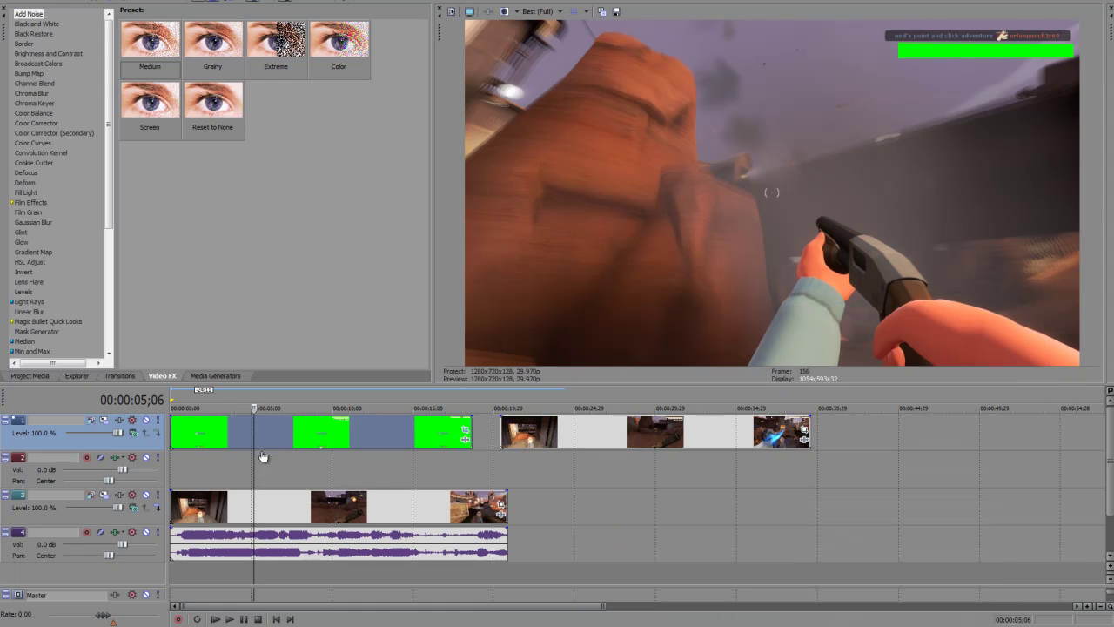
Check the mask on the old fat3 clip, and shift it and the gameplay clip on track 1 further along to free the track's start.
{"action": "left_click", "coordinate": [465, 429]}
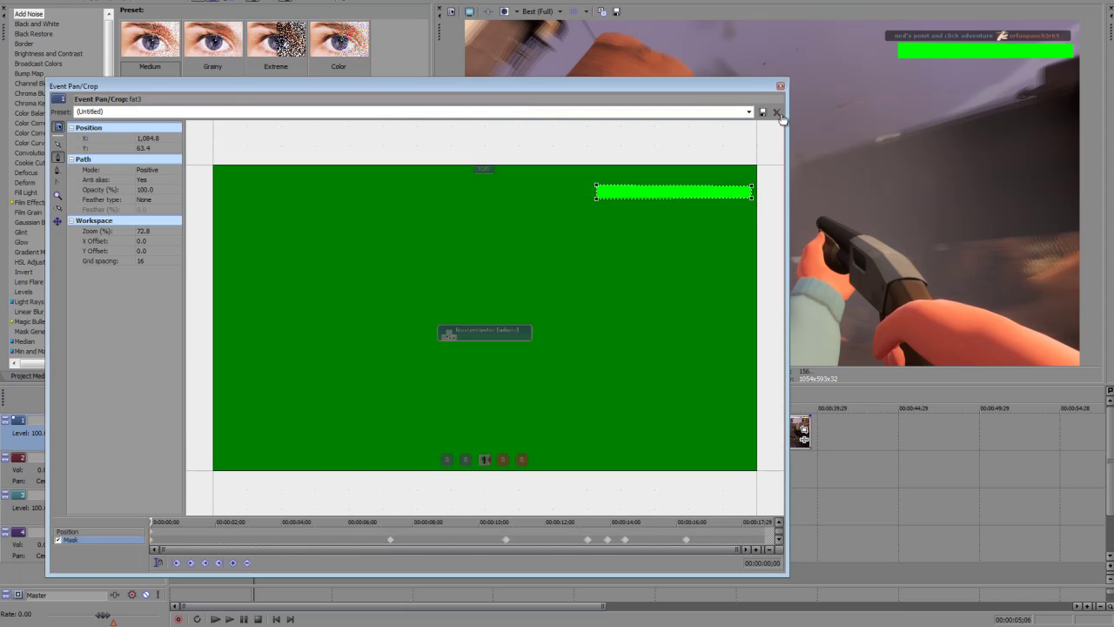
{"action": "left_click", "coordinate": [780, 85]}
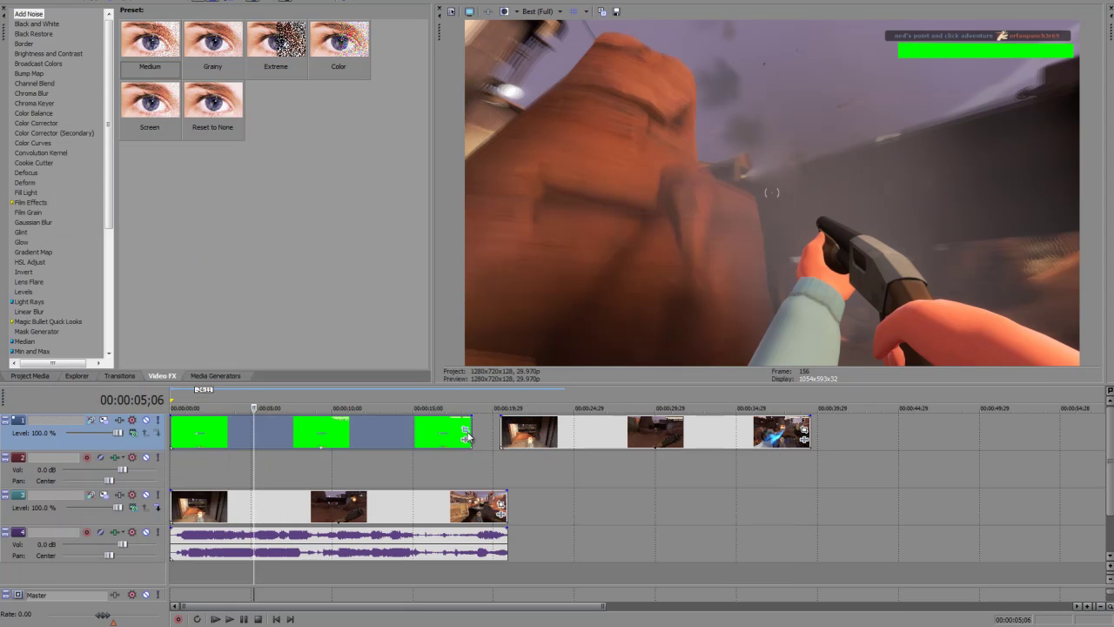
{"action": "left_click_drag", "start_coordinate": [593, 438], "coordinate": [761, 438]}
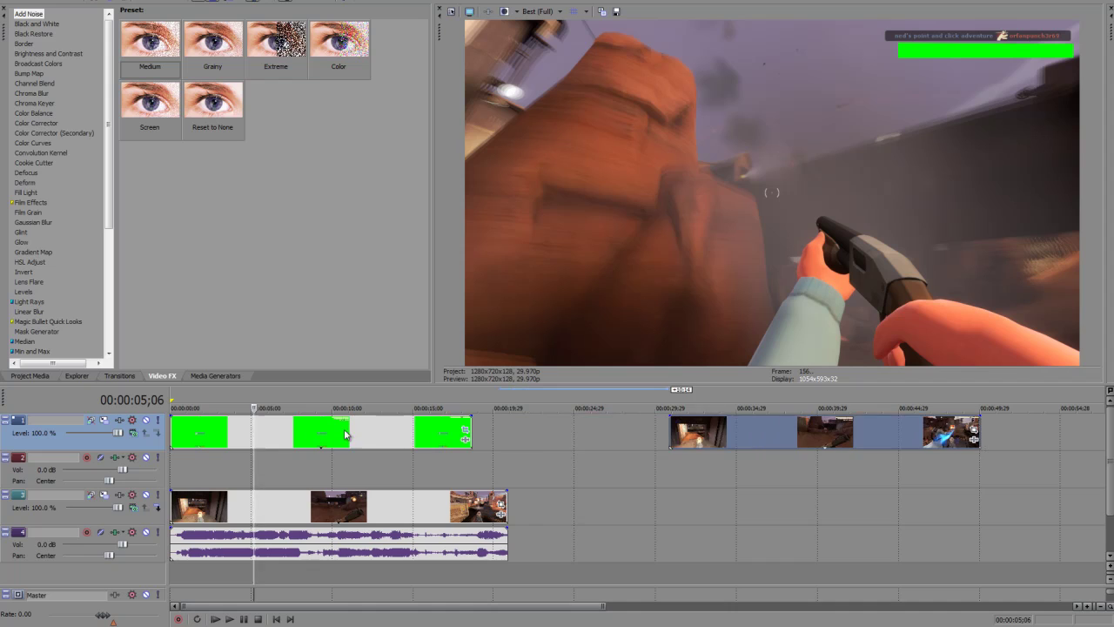
{"action": "left_click_drag", "start_coordinate": [348, 435], "coordinate": [689, 435]}
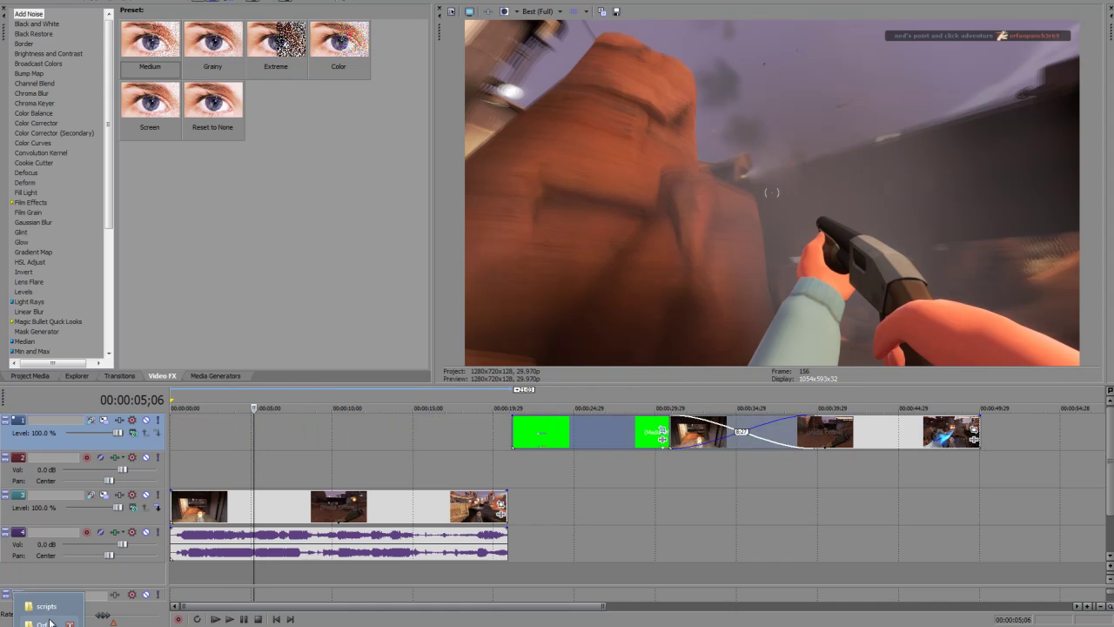
Insert a fresh copy of fat3.avi from the Ozf folder at the start of track 1.
{"action": "left_click", "coordinate": [46, 623]}
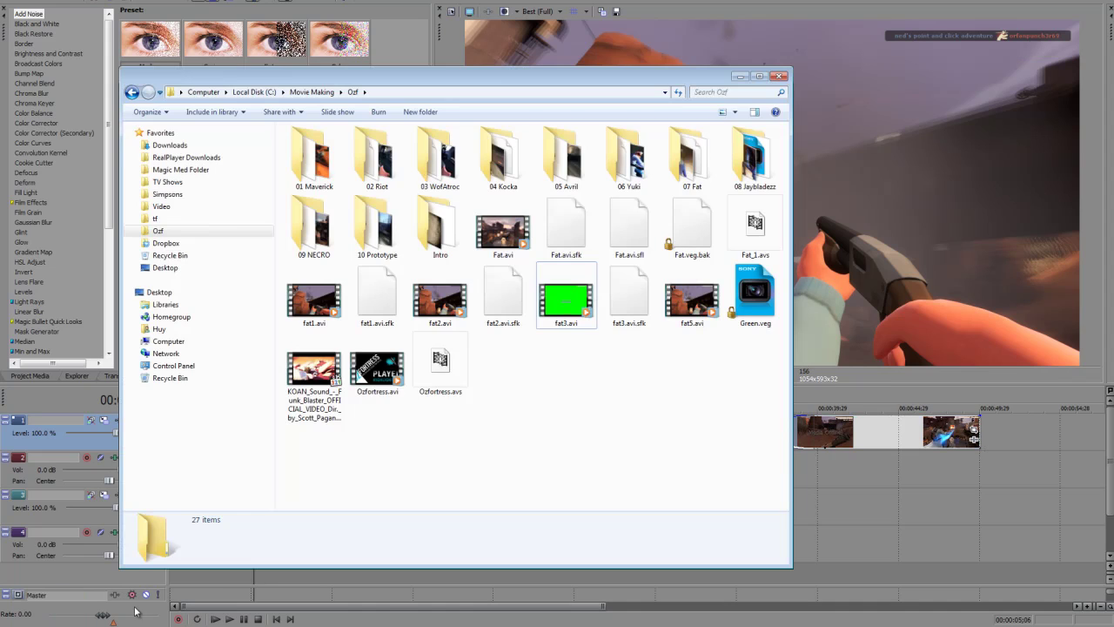
{"action": "left_click_drag", "start_coordinate": [494, 62], "coordinate": [796, 53]}
{"action": "left_click_drag", "start_coordinate": [870, 283], "coordinate": [197, 474]}
Preview the unkeyed greenscreen clip at several points between 00:00:01;22 and 00:00:10 to examine its kill notices and HUD elements.
{"action": "left_click", "coordinate": [198, 469]}
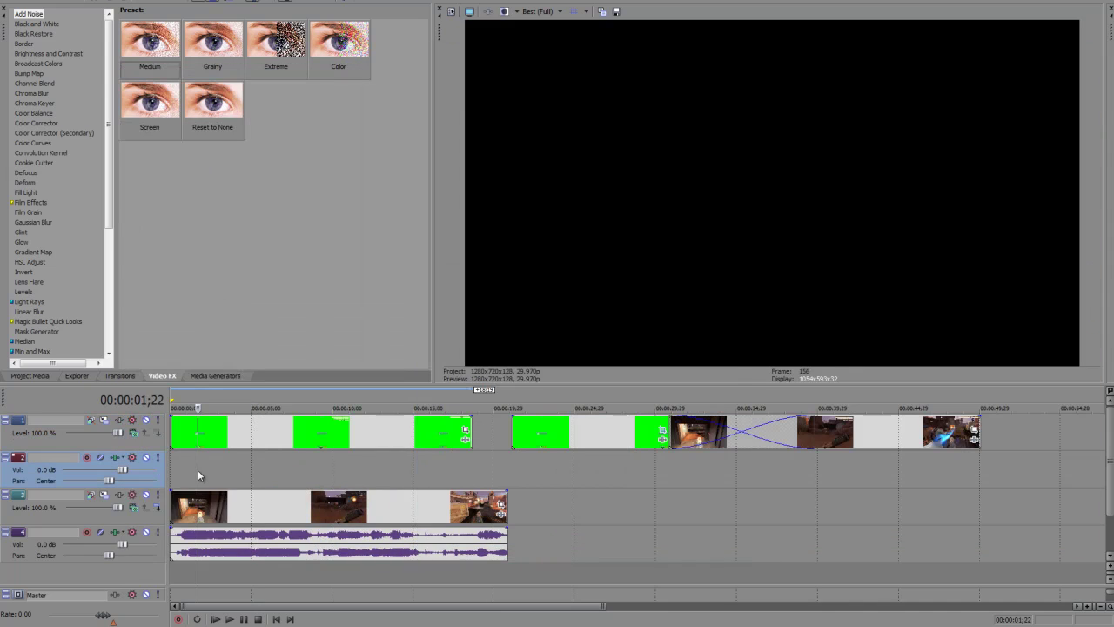
{"action": "left_click", "coordinate": [225, 468]}
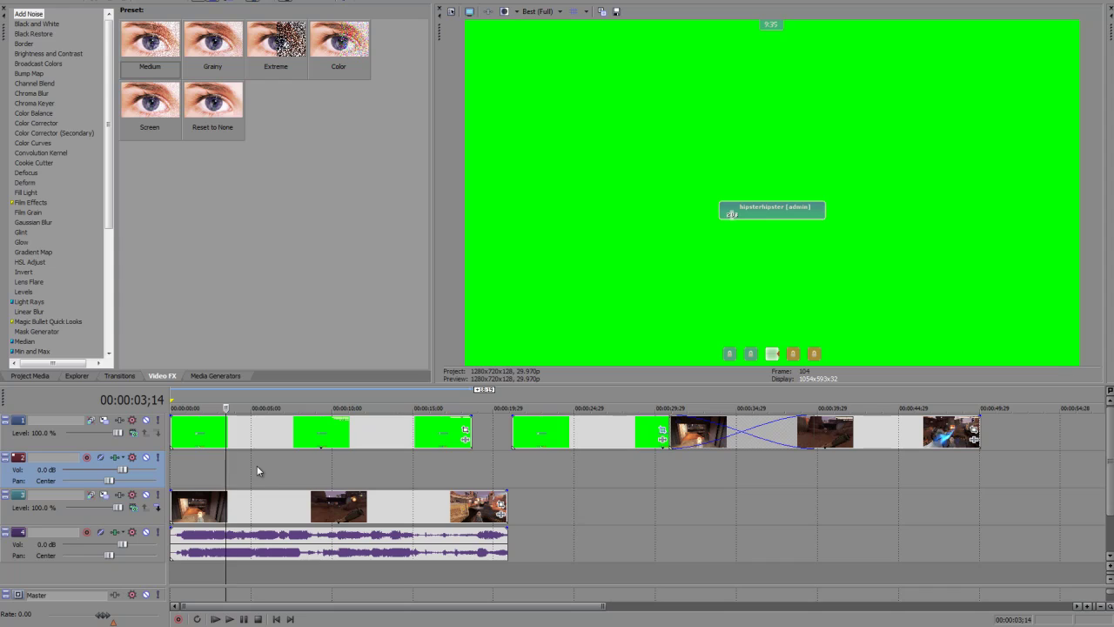
{"action": "left_click", "coordinate": [256, 470]}
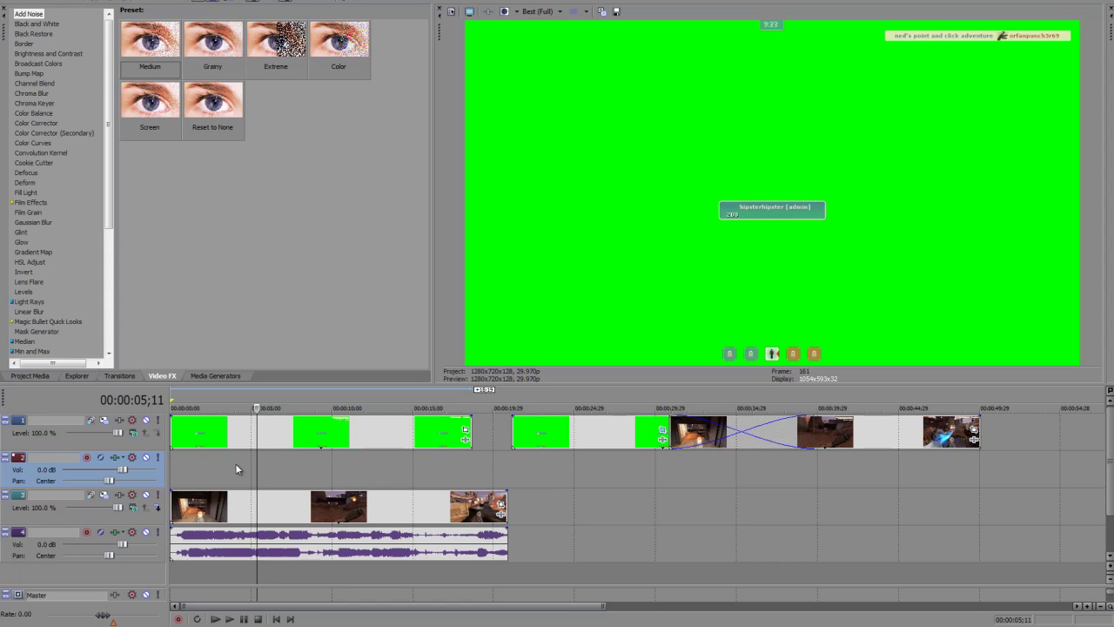
{"action": "left_click", "coordinate": [298, 462]}
{"action": "left_click", "coordinate": [348, 467]}
{"action": "left_click", "coordinate": [310, 467]}
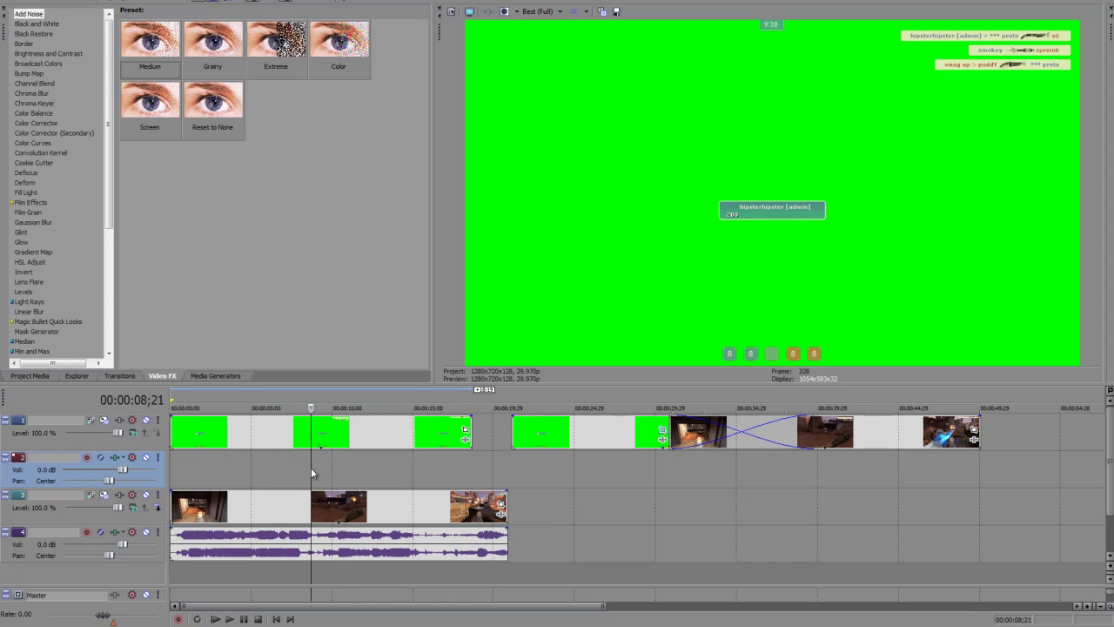
{"action": "left_click", "coordinate": [260, 468]}
Move the gameplay clip on track 1 clear of its overlap, and apply the Chroma Keyer Pure Green Screen preset to the new fat3 clip.
{"action": "left_click_drag", "start_coordinate": [990, 418], "coordinate": [1038, 415]}
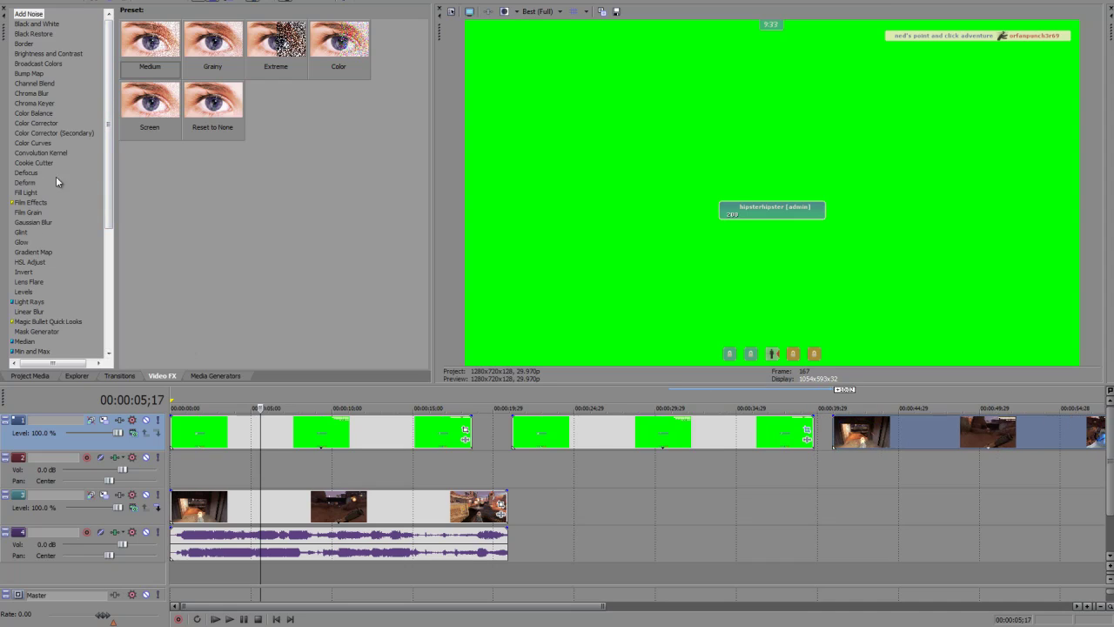
{"action": "left_click", "coordinate": [45, 102]}
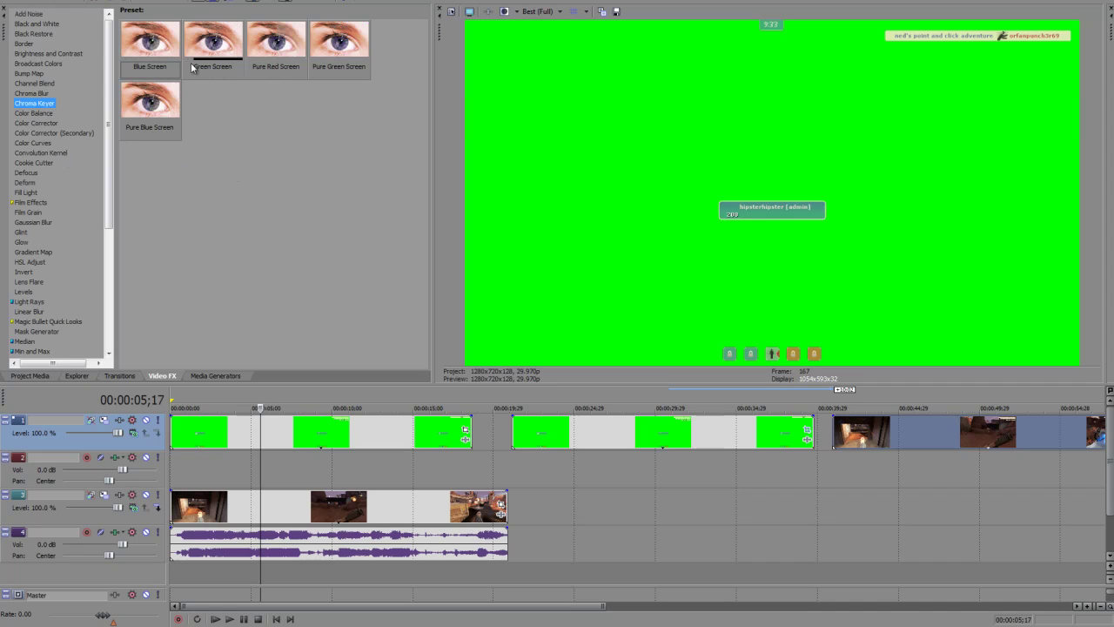
{"action": "left_click_drag", "start_coordinate": [319, 48], "coordinate": [291, 440]}
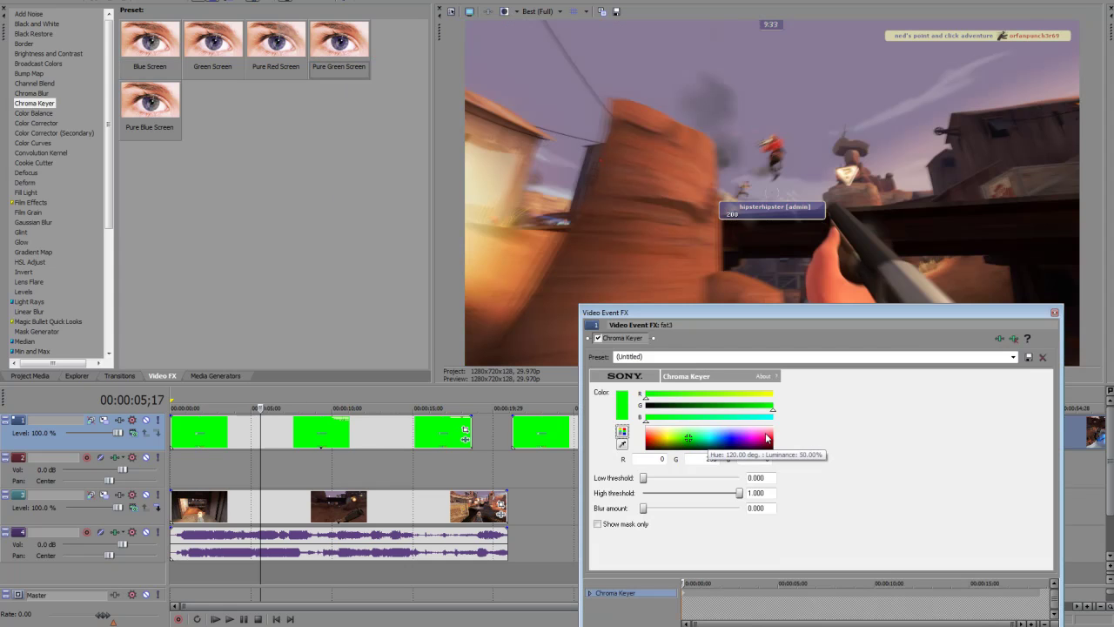
{"action": "left_click", "coordinate": [1054, 311]}
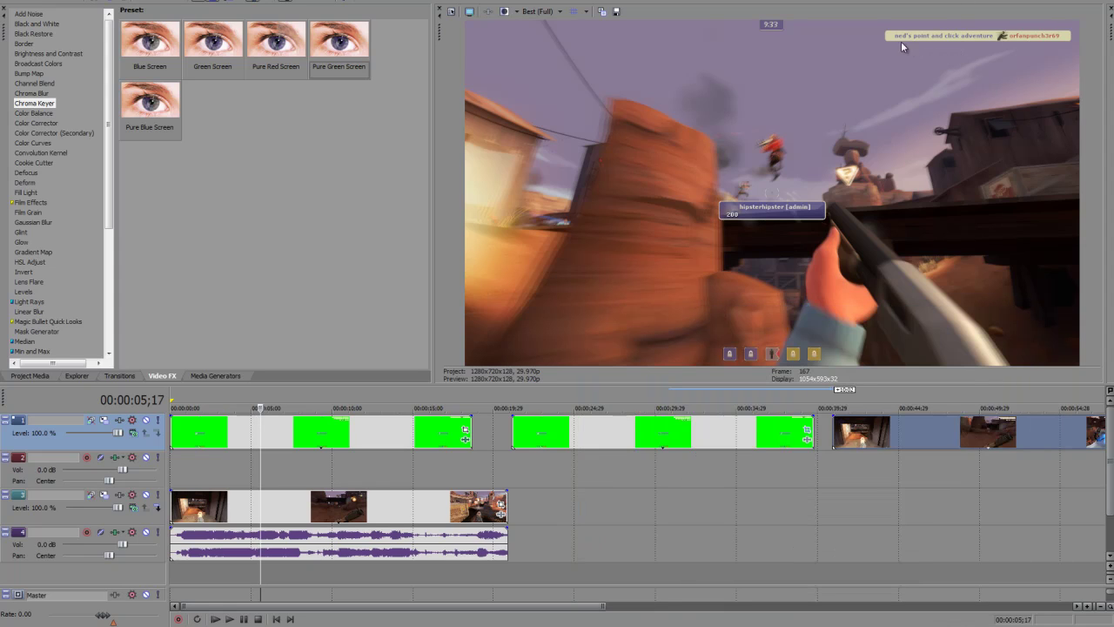
Preview the keyed overlay at several points between 00:00:02;12 and 00:00:10;26 to examine the kill notices and the leftover HUD elements.
{"action": "left_click", "coordinate": [275, 456]}
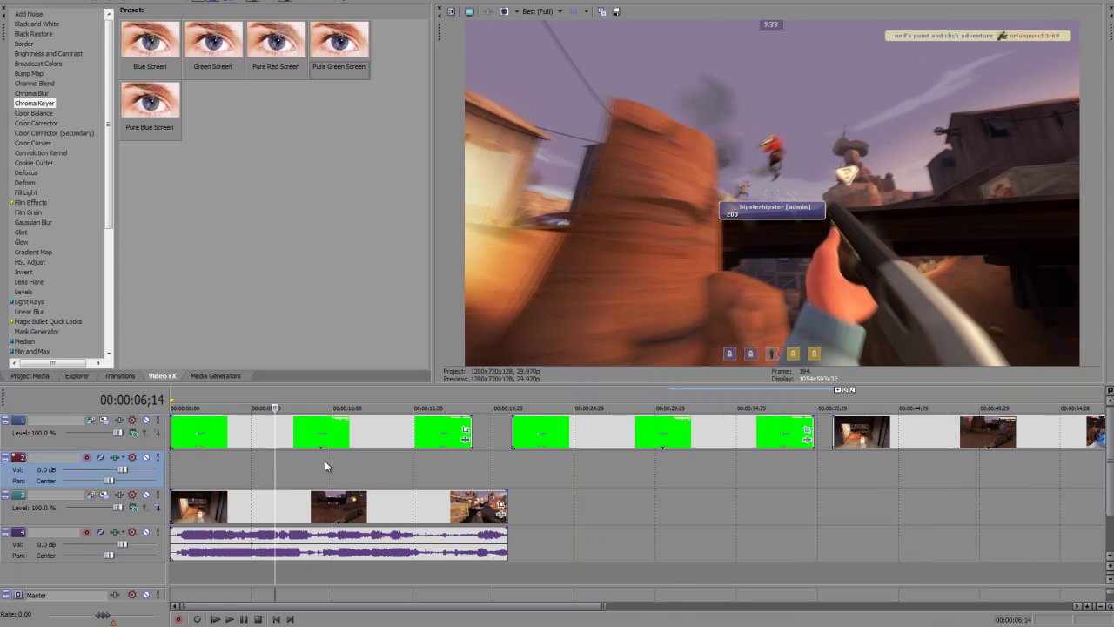
{"action": "left_click", "coordinate": [346, 458]}
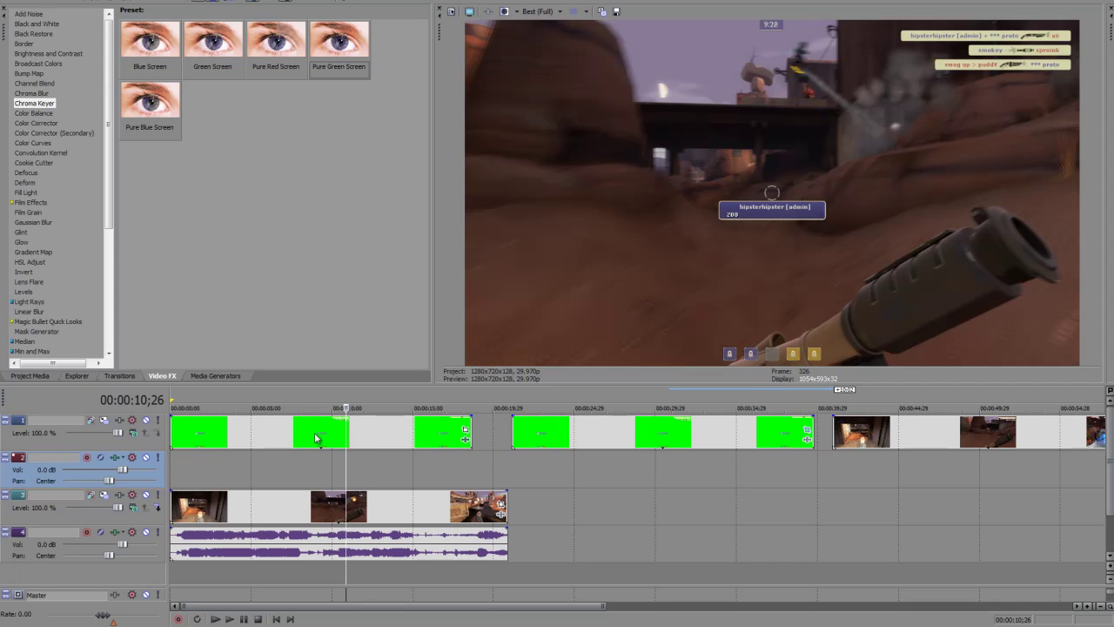
{"action": "left_click", "coordinate": [243, 471]}
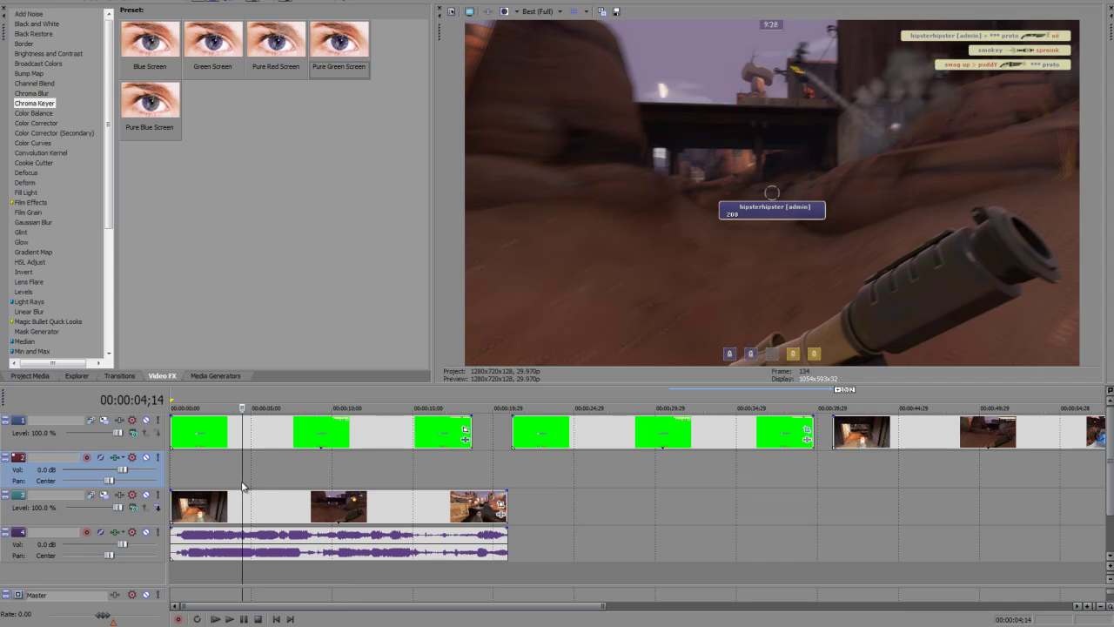
{"action": "left_click", "coordinate": [209, 468]}
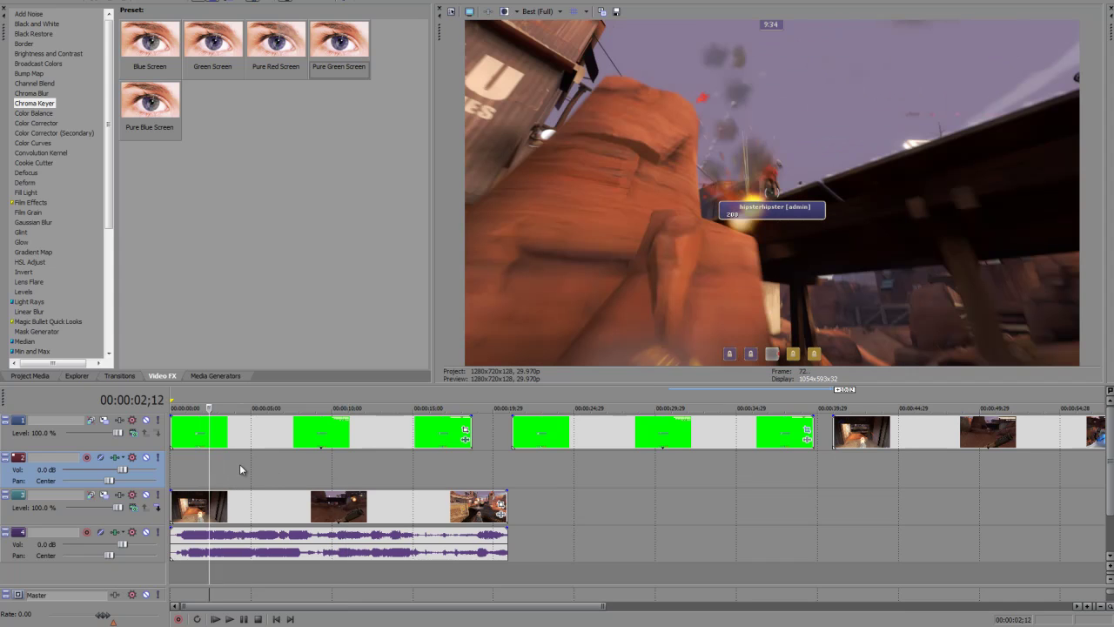
{"action": "left_click", "coordinate": [243, 464]}
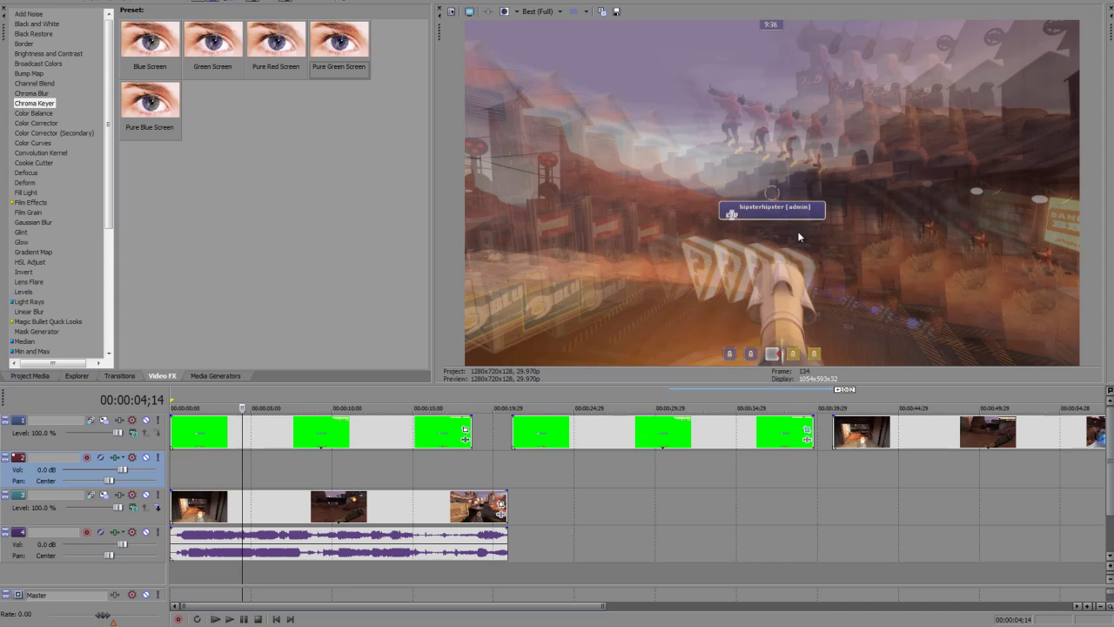
{"action": "left_click", "coordinate": [275, 463]}
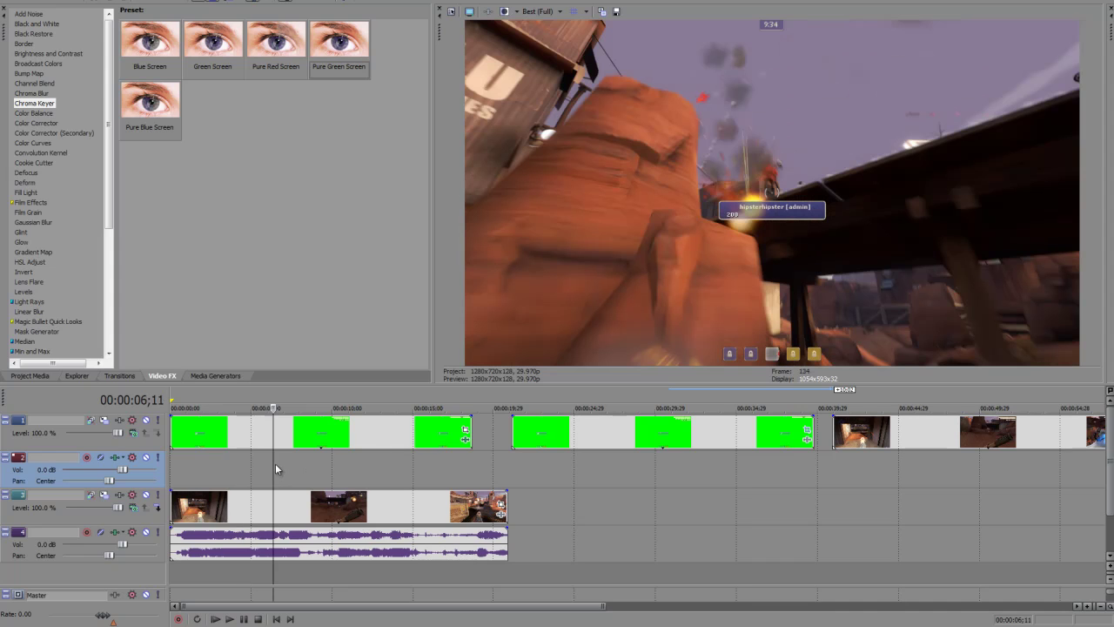
{"action": "left_click", "coordinate": [308, 457]}
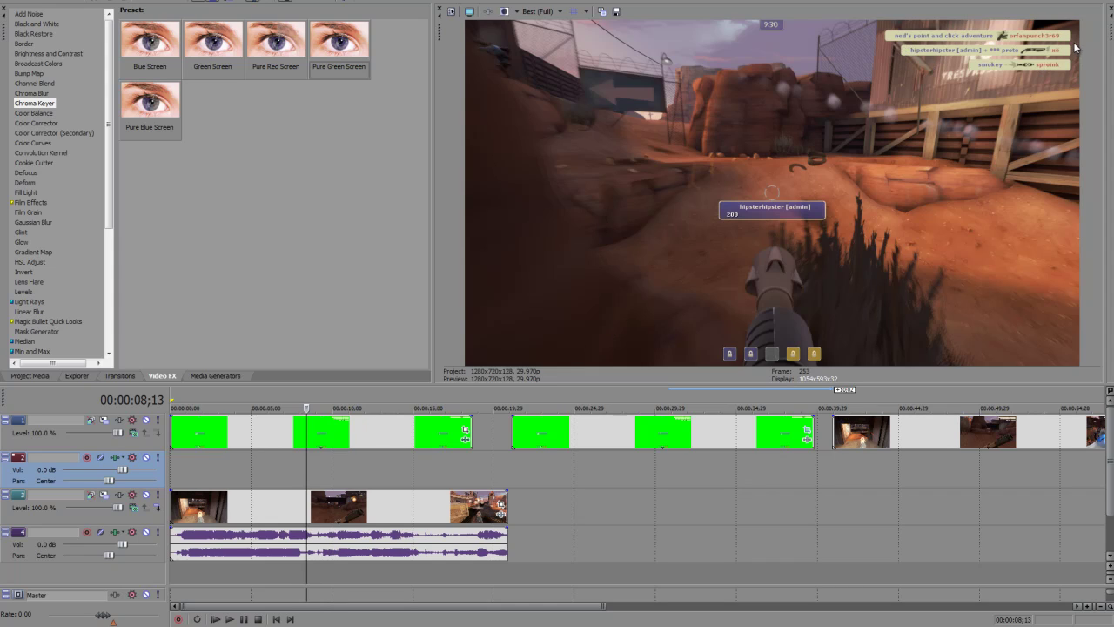
{"action": "left_click", "coordinate": [293, 459]}
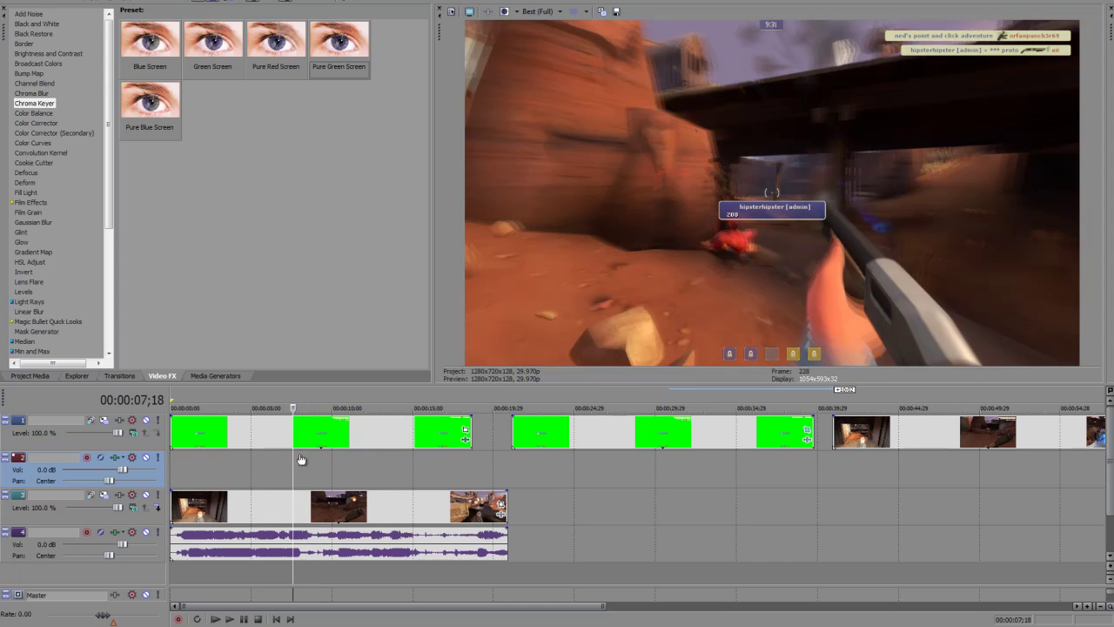
{"action": "left_click", "coordinate": [465, 427]}
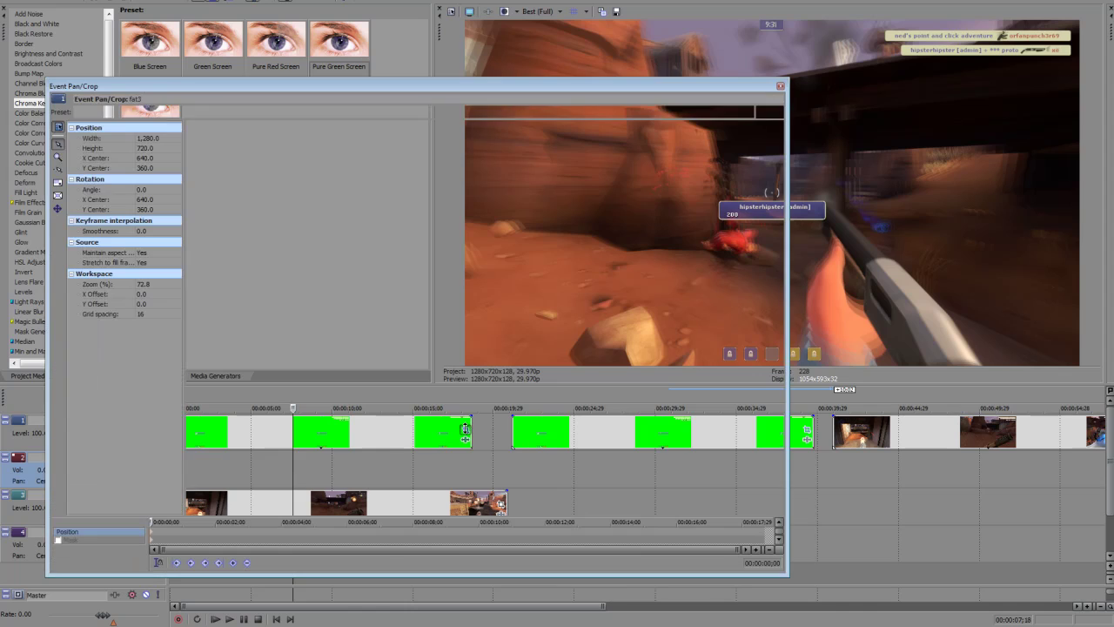
{"action": "left_click", "coordinate": [113, 540]}
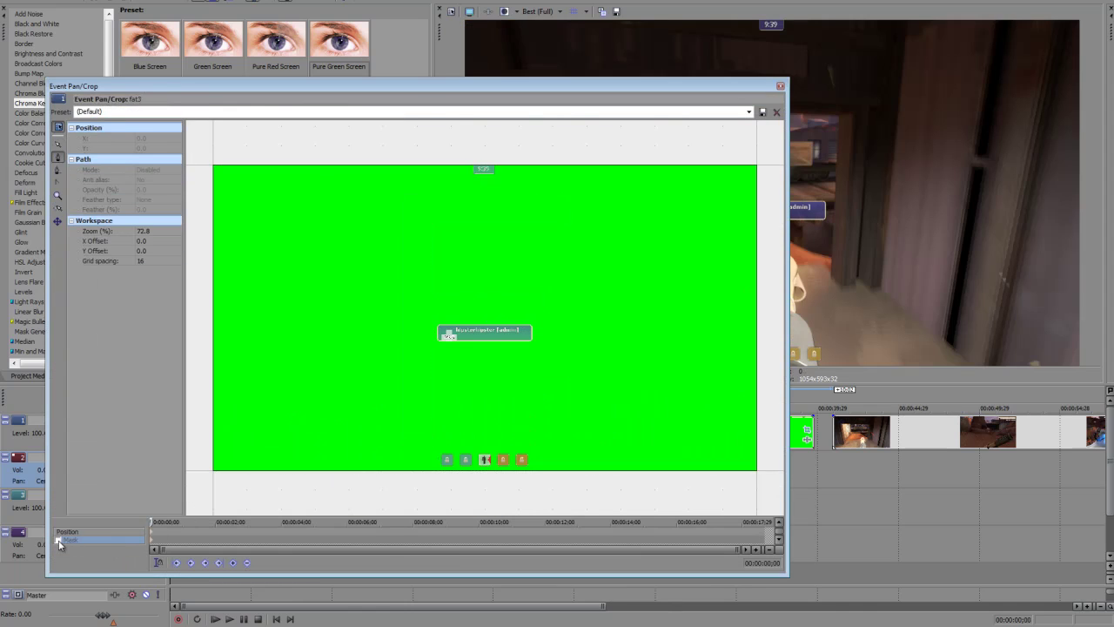
{"action": "left_click", "coordinate": [780, 85]}
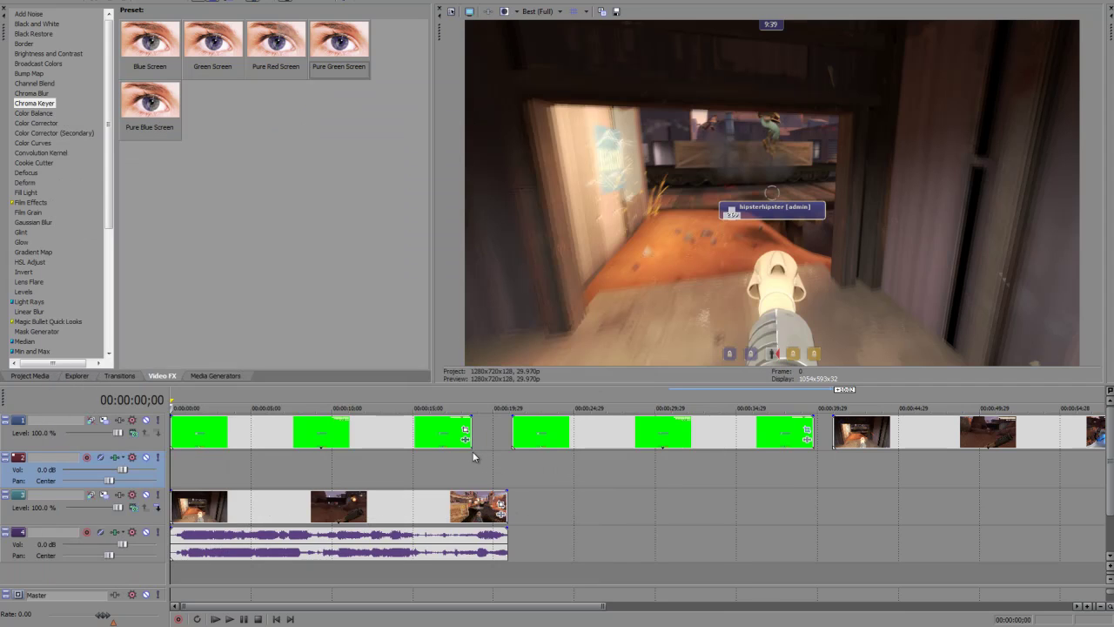
{"action": "left_click", "coordinate": [295, 462]}
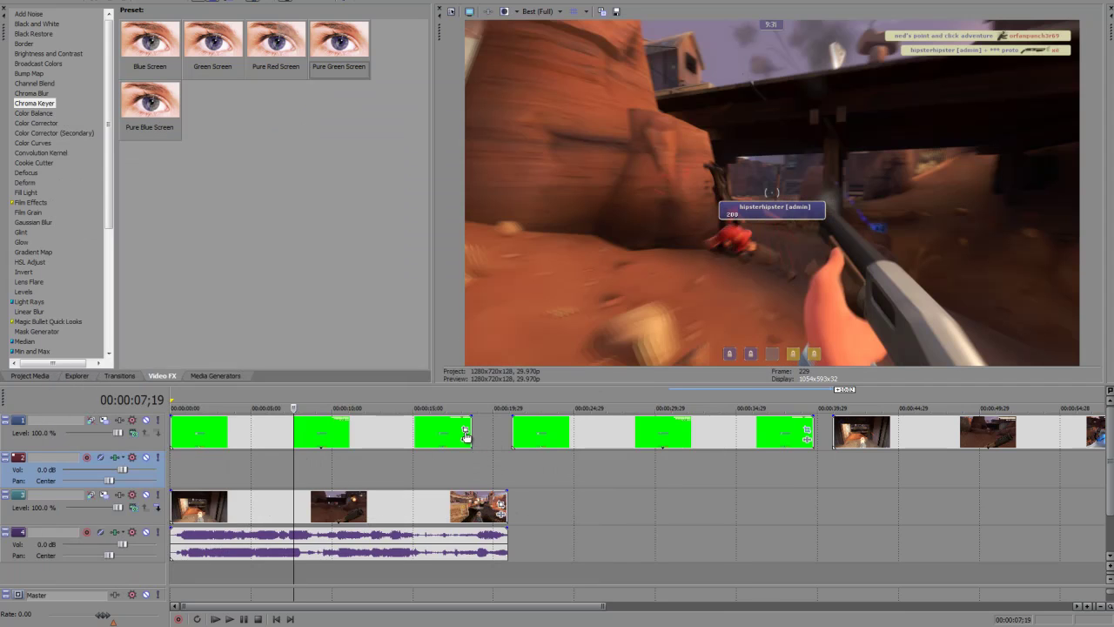
Open Event Pan/Crop for the new fat3 clip on track 1 and enable its mask.
{"action": "left_click", "coordinate": [465, 433]}
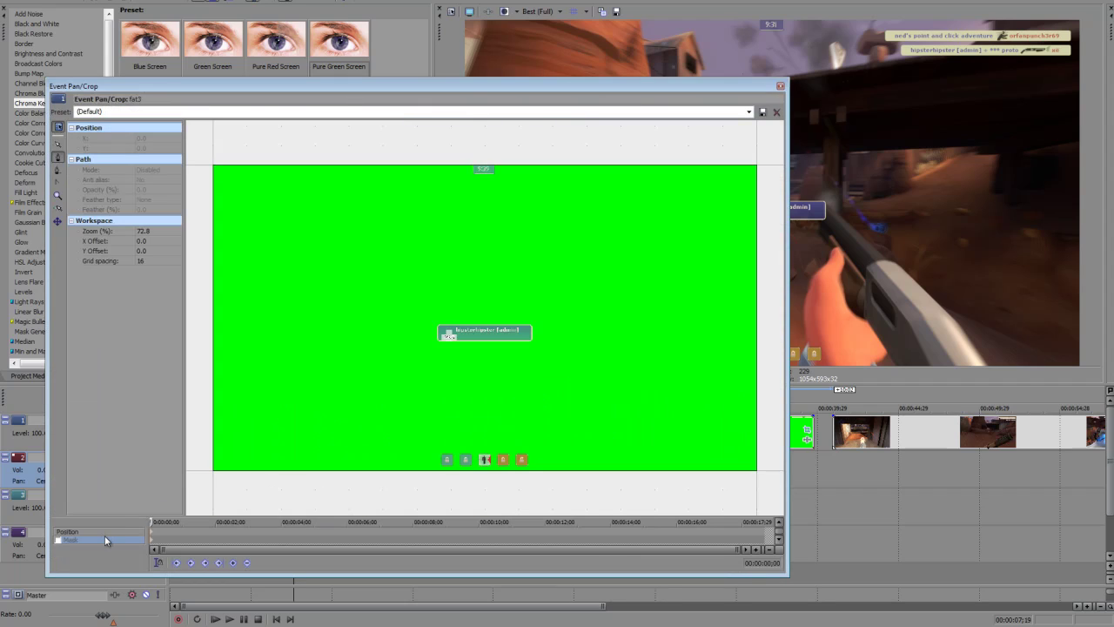
{"action": "left_click", "coordinate": [58, 540]}
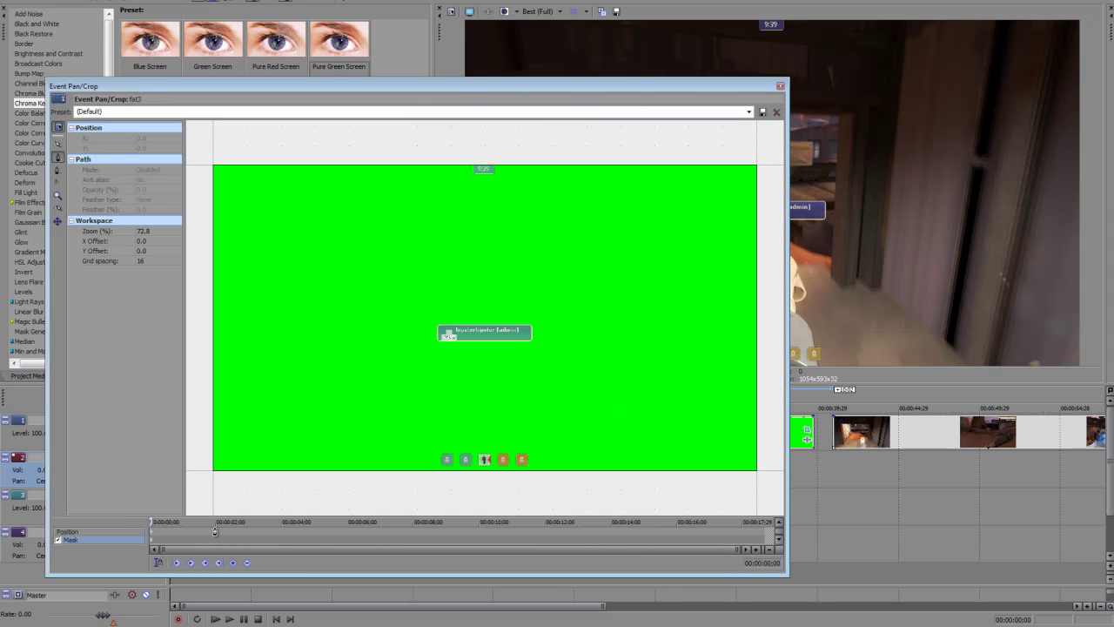
{"action": "scroll", "coordinate": [718, 266], "scroll_direction": "up", "scroll_amount": 2}
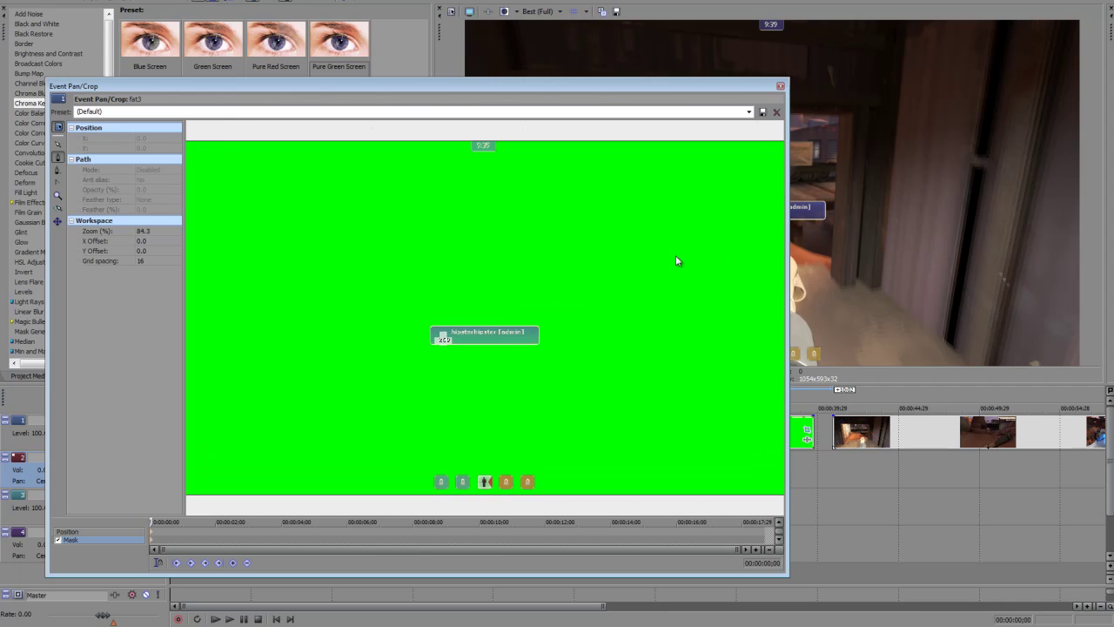
{"action": "left_click_drag", "start_coordinate": [675, 322], "coordinate": [500, 368]}
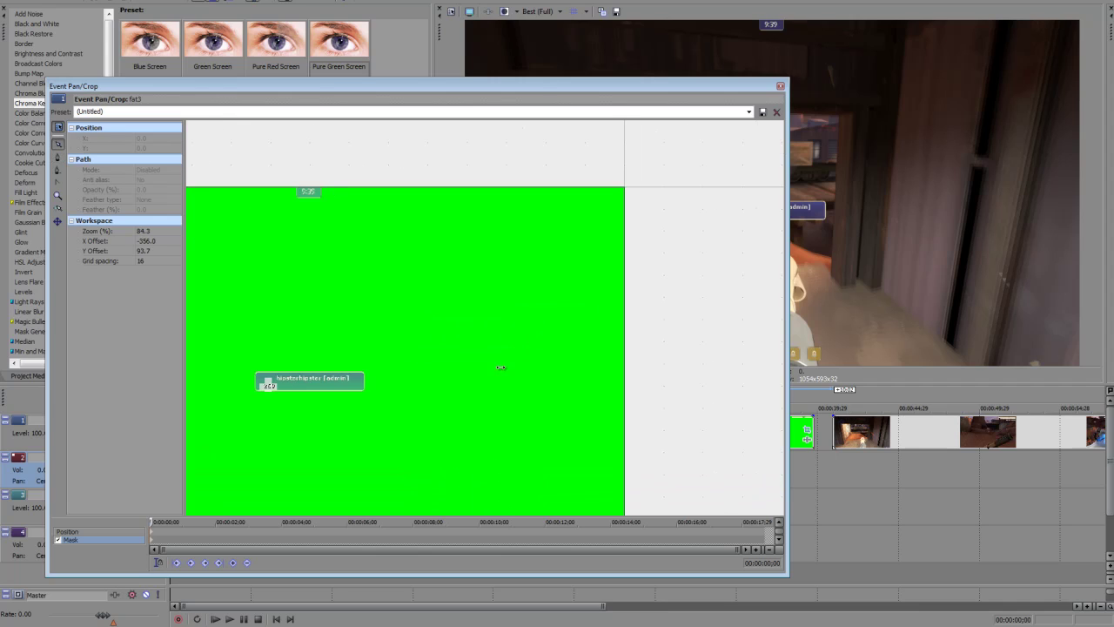
Position the mask timeline cursor at 00:00:07;09, stepping between frames to find where the second kill notice comes in.
{"action": "left_click", "coordinate": [152, 522]}
{"action": "left_click_drag", "start_coordinate": [261, 526], "coordinate": [387, 526]}
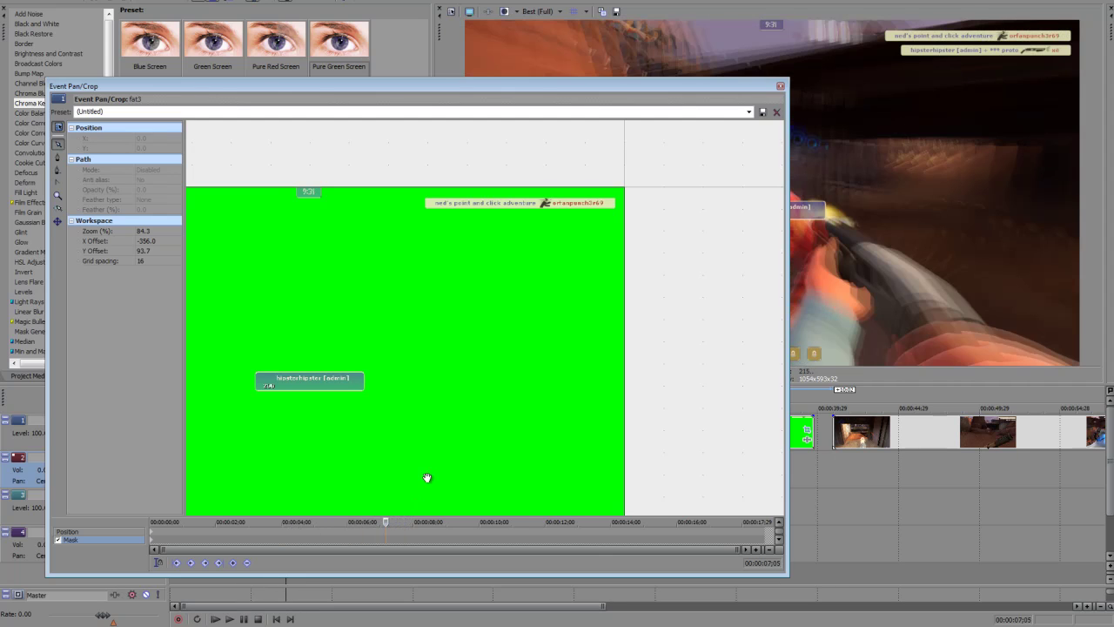
{"action": "key", "text": "space"}
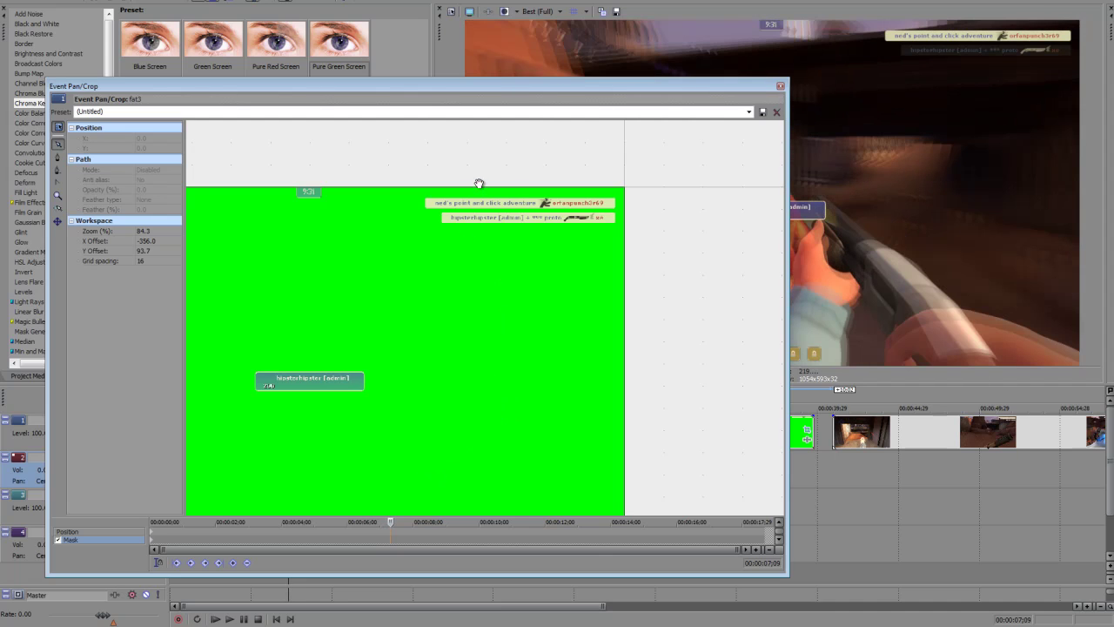
{"action": "key", "text": "Left"}
{"action": "key", "text": "Right"}
{"action": "key", "text": "Left"}
{"action": "key", "text": "Right"}
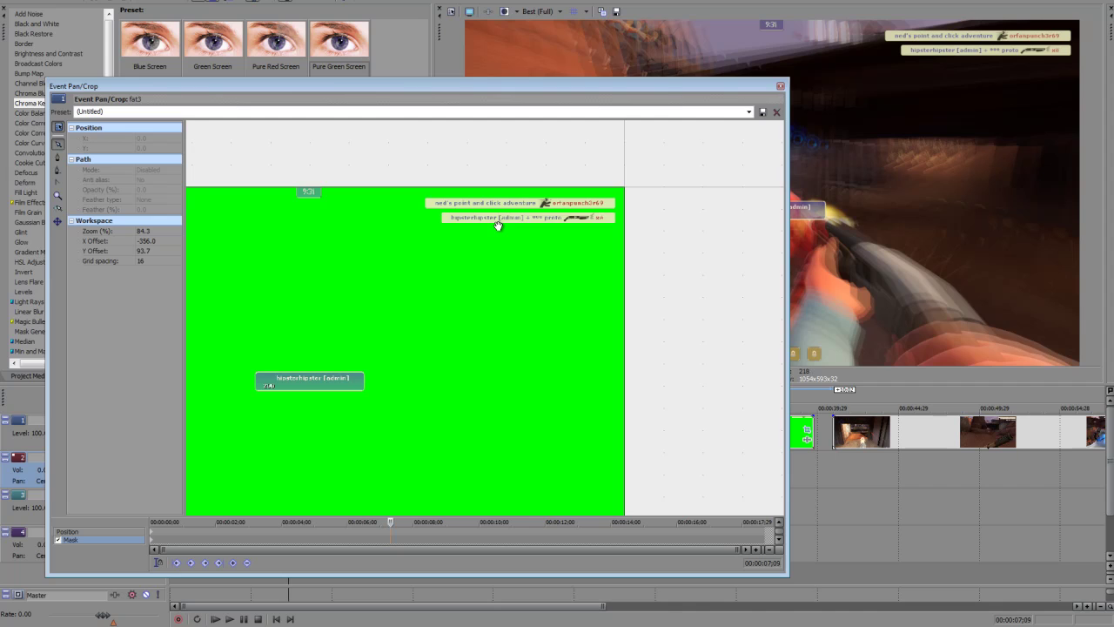
{"action": "key", "text": "Left"}
{"action": "key", "text": "Right"}
Draw a closed rectangular mask around the second kill notice at 00:00:07;09.
{"action": "scroll", "coordinate": [545, 212], "scroll_direction": "up", "scroll_amount": 5}
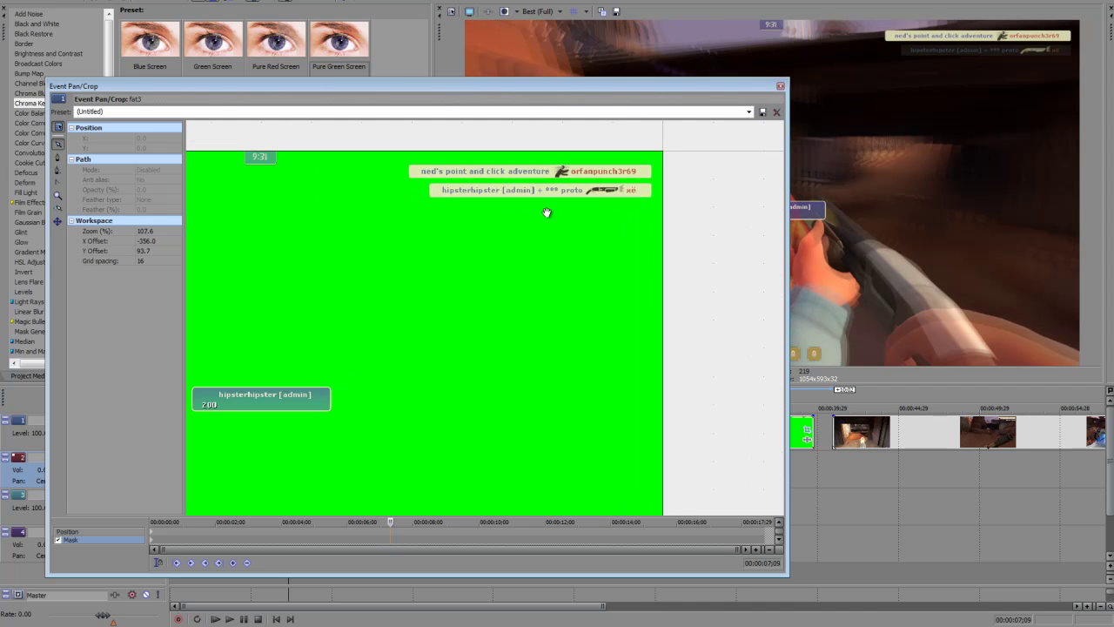
{"action": "scroll", "coordinate": [546, 212], "scroll_direction": "up", "scroll_amount": 3}
{"action": "left_click_drag", "start_coordinate": [547, 212], "coordinate": [522, 329]}
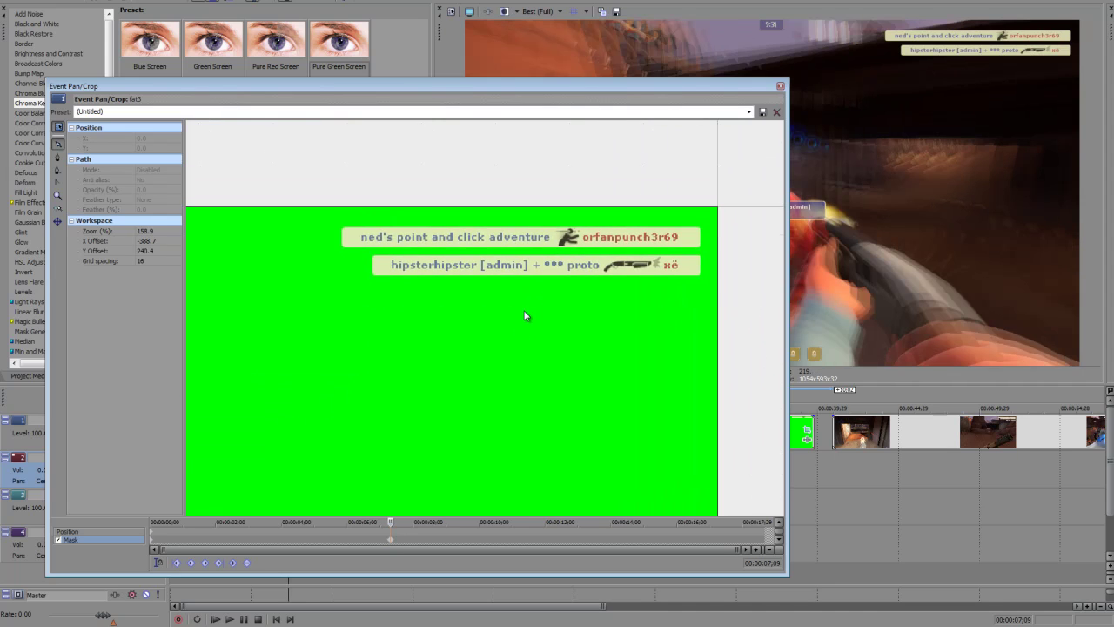
{"action": "scroll", "coordinate": [522, 319], "scroll_direction": "up", "scroll_amount": 2}
{"action": "scroll", "coordinate": [522, 319], "scroll_direction": "up", "scroll_amount": 1}
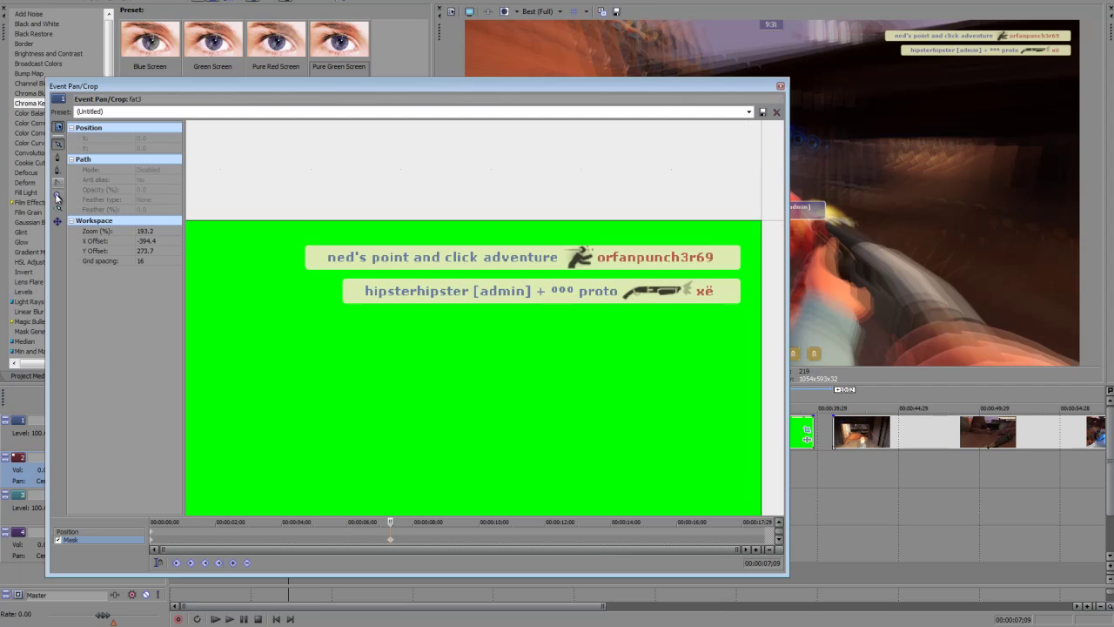
{"action": "left_click", "coordinate": [58, 208]}
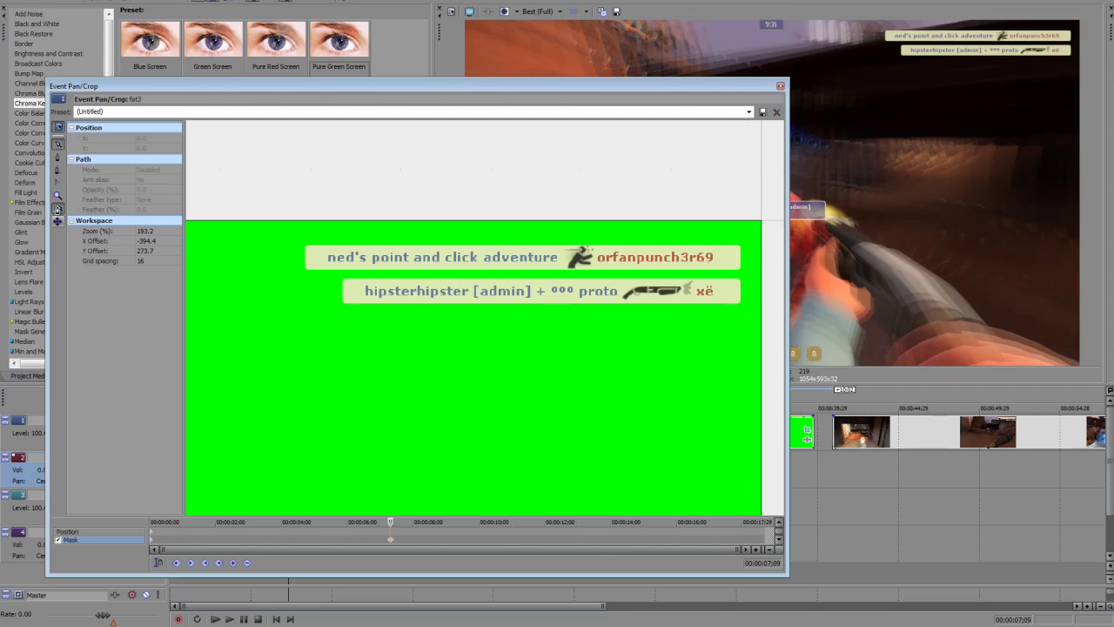
{"action": "left_click", "coordinate": [335, 275]}
{"action": "left_click", "coordinate": [745, 275]}
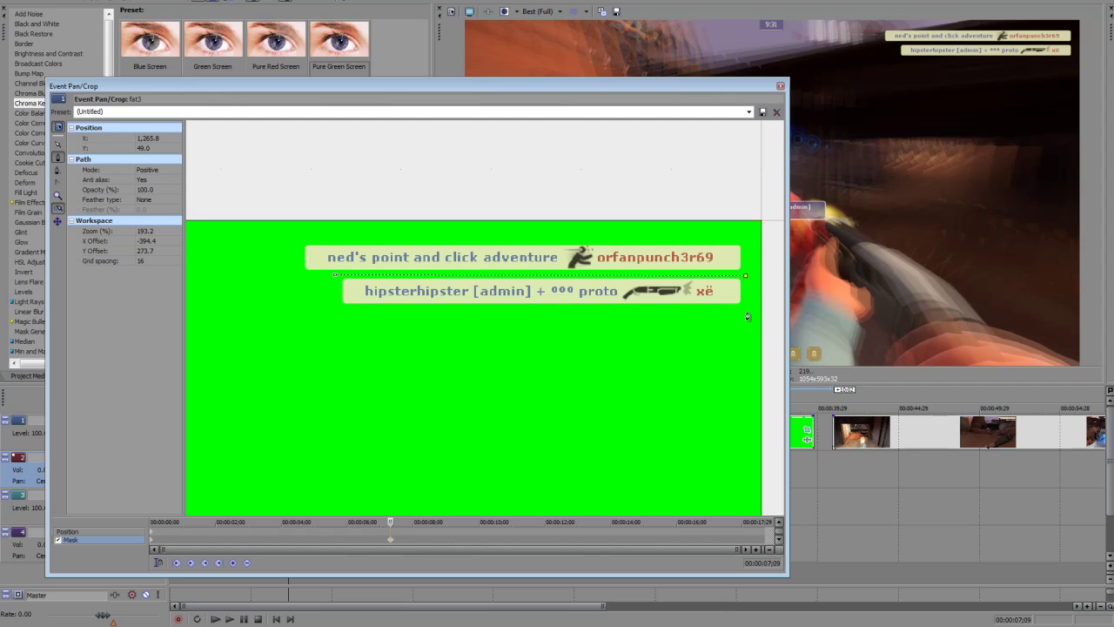
{"action": "left_click", "coordinate": [746, 306]}
{"action": "left_click", "coordinate": [335, 307]}
{"action": "left_click", "coordinate": [336, 276]}
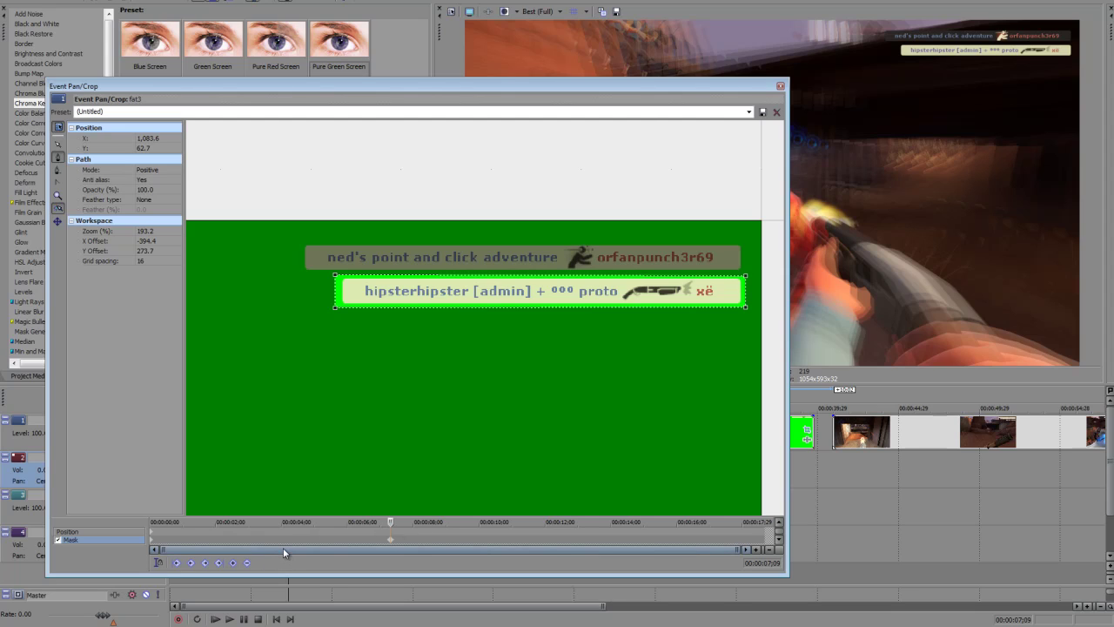
Step the mask timeline between 00:00:07;08 and 00:00:07;10 to examine how the mask changes around its keyframe.
{"action": "key", "text": "ctrl+z"}
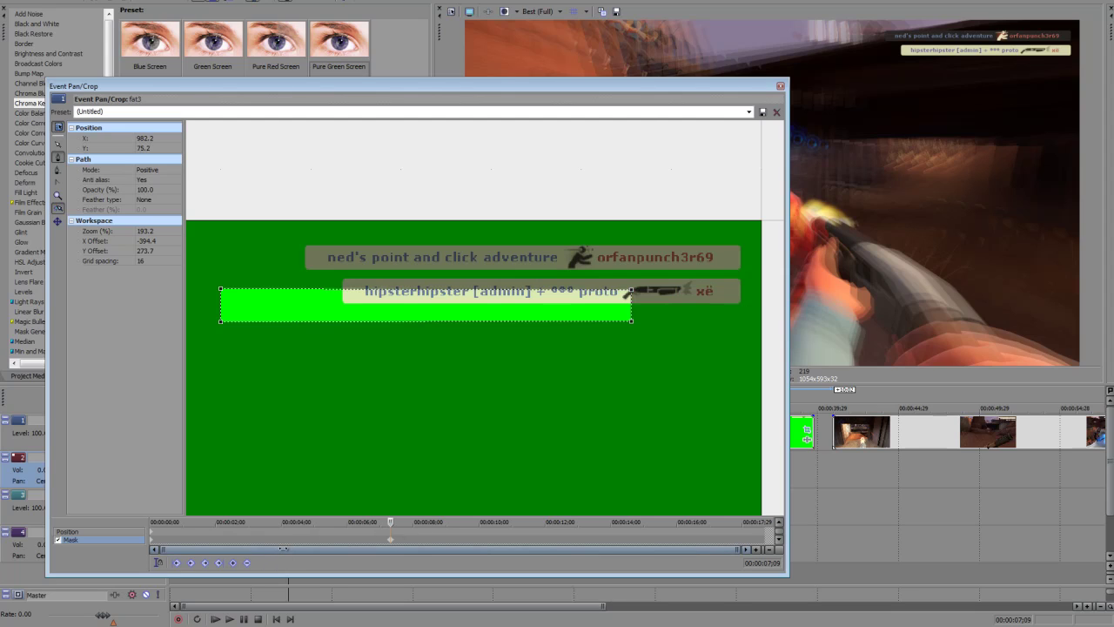
{"action": "mouse_move", "coordinate": [392, 522]}
{"action": "left_mouse_down"}
{"action": "mouse_move", "coordinate": [168, 522]}
{"action": "mouse_move", "coordinate": [386, 523]}
{"action": "left_mouse_up"}
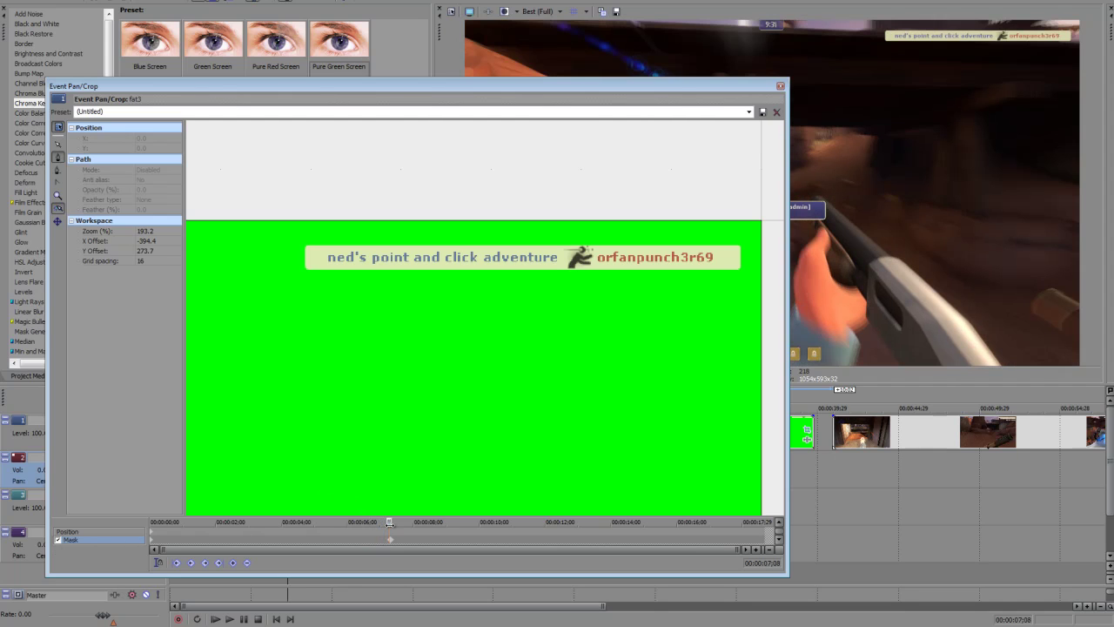
{"action": "left_click_drag", "start_coordinate": [389, 522], "coordinate": [390, 523]}
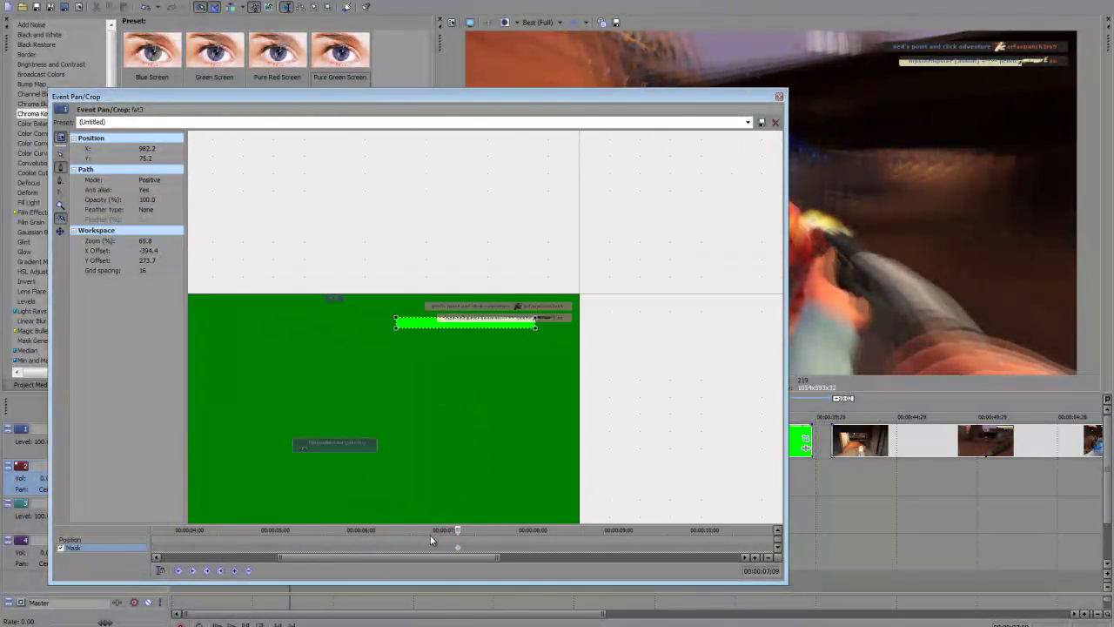
{"action": "left_click", "coordinate": [391, 546]}
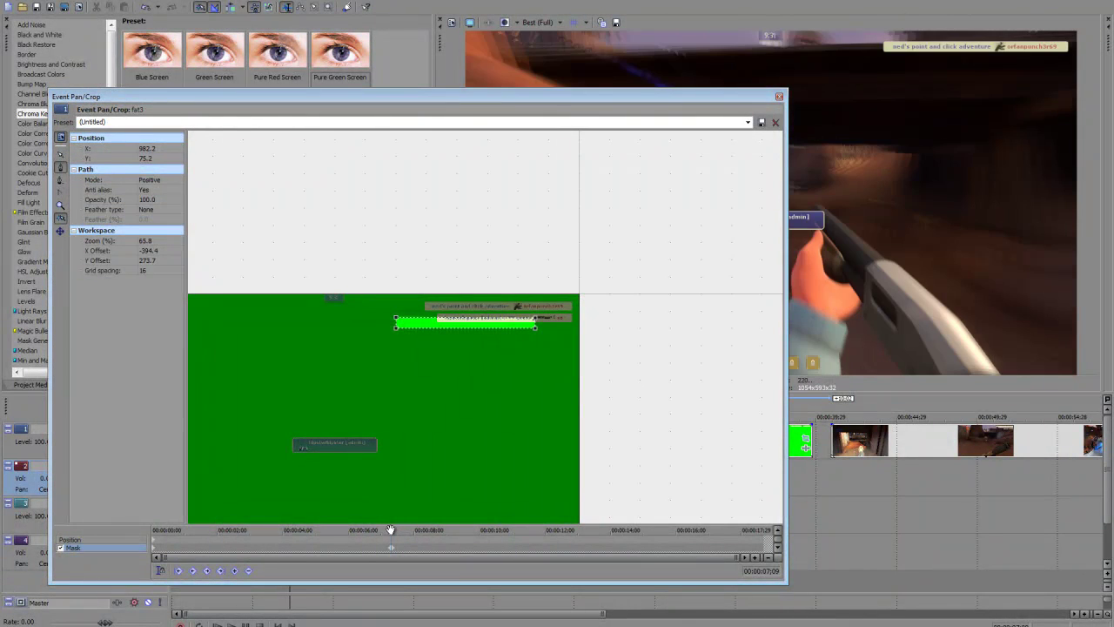
{"action": "left_click", "coordinate": [392, 529]}
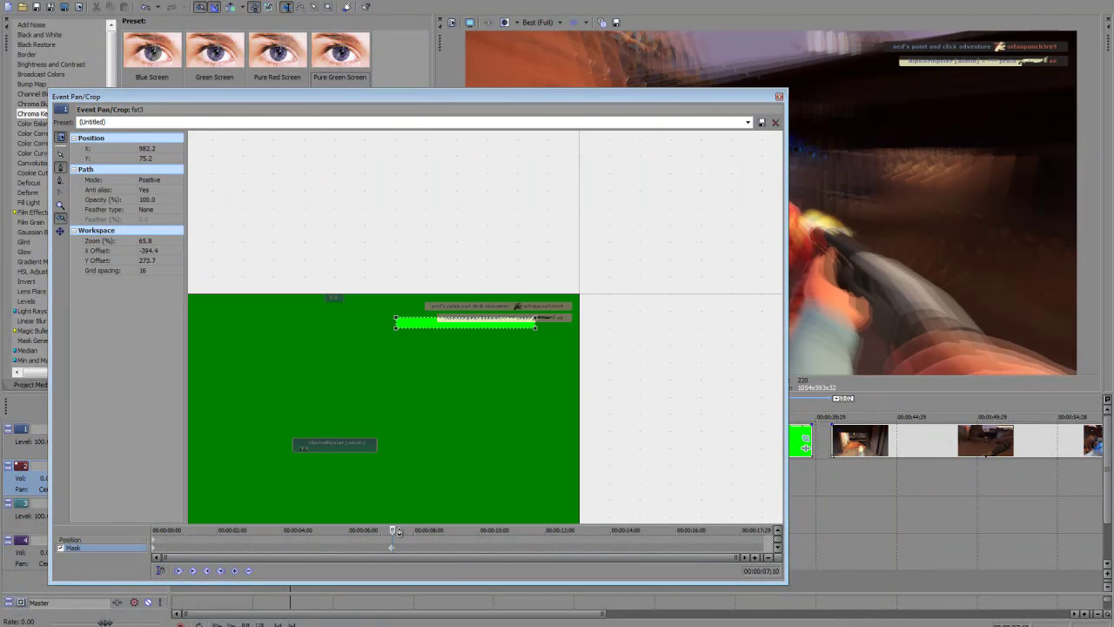
{"action": "scroll", "coordinate": [515, 380], "scroll_direction": "up", "scroll_amount": 3}
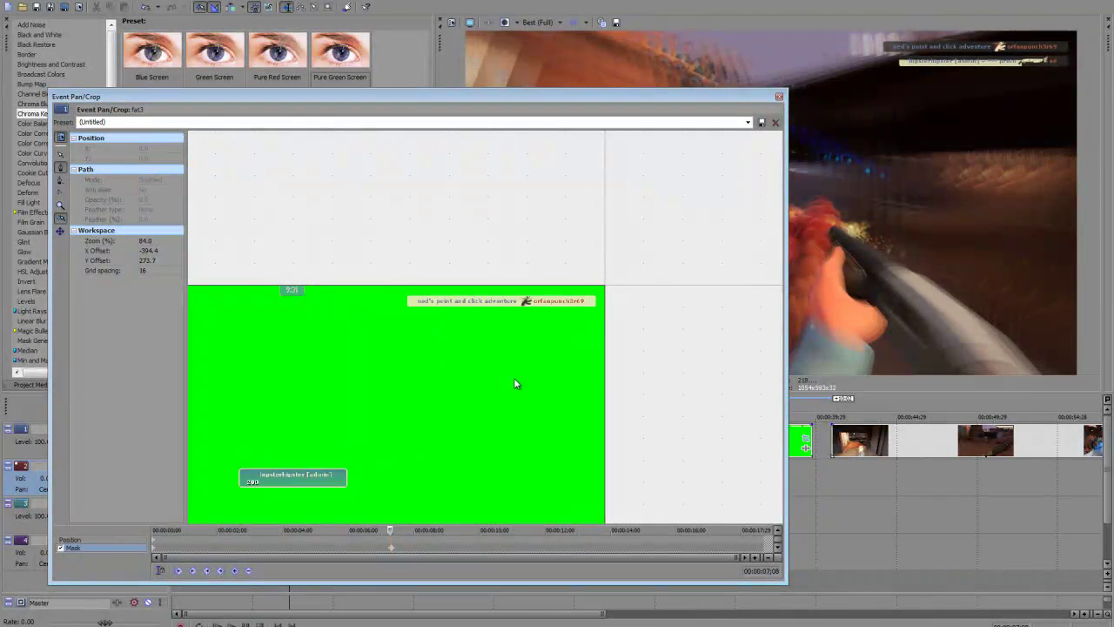
{"action": "scroll", "coordinate": [514, 381], "scroll_direction": "up", "scroll_amount": 2}
{"action": "left_click", "coordinate": [392, 529]}
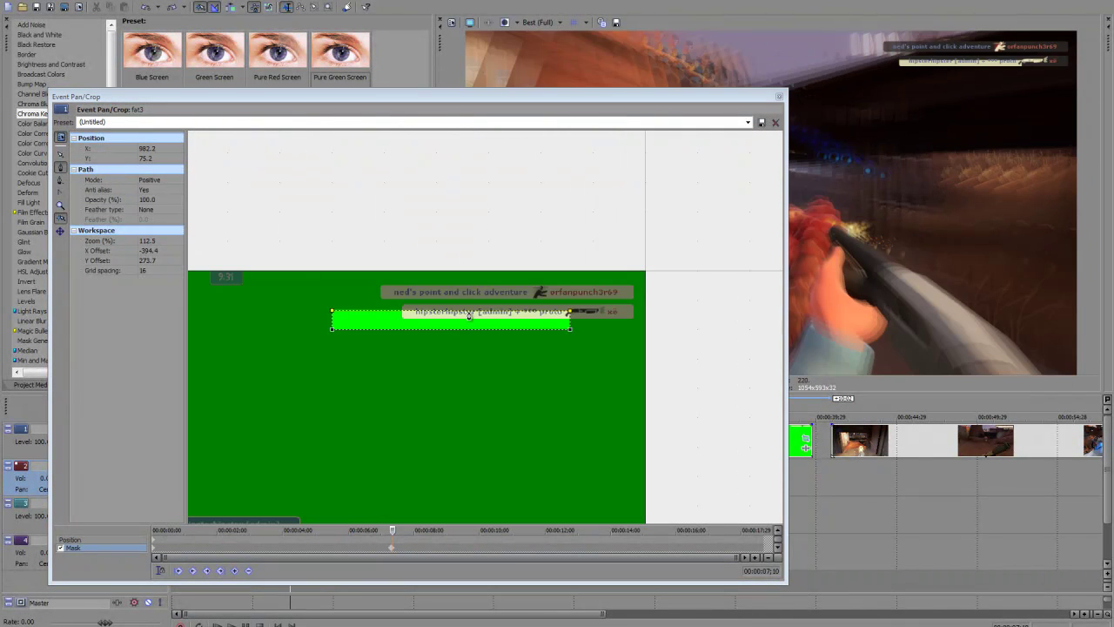
Try to reposition the misplaced mask at 00:00:07;10 by its anchor points, and undo the deletion of its anchors.
{"action": "left_click", "coordinate": [469, 313]}
{"action": "key", "text": "ctrl+z"}
{"action": "left_click", "coordinate": [485, 314]}
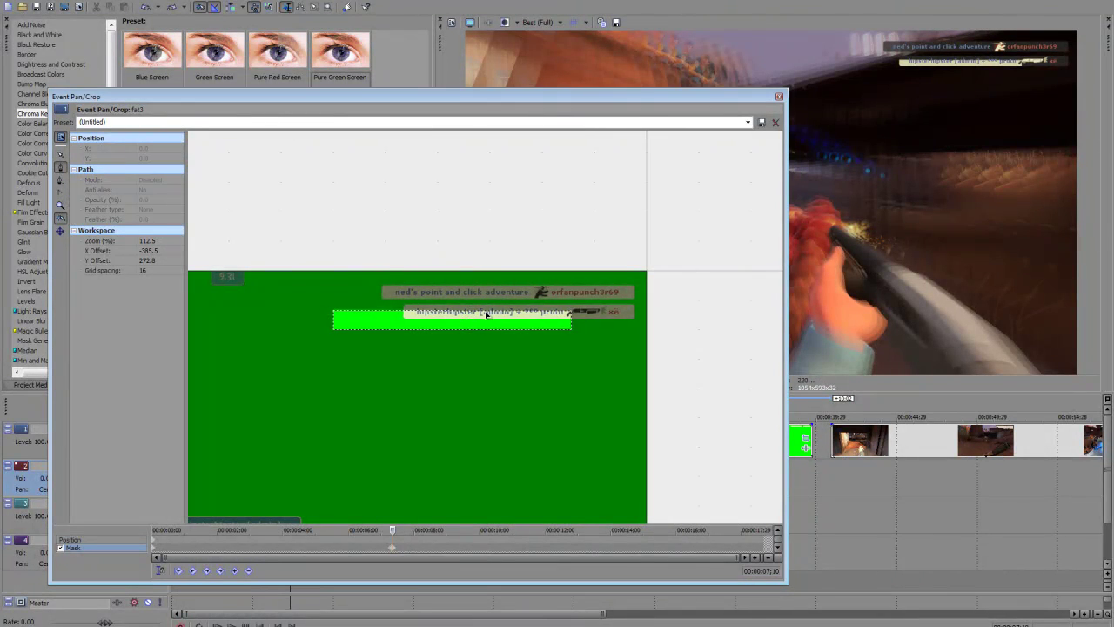
{"action": "left_click", "coordinate": [486, 313]}
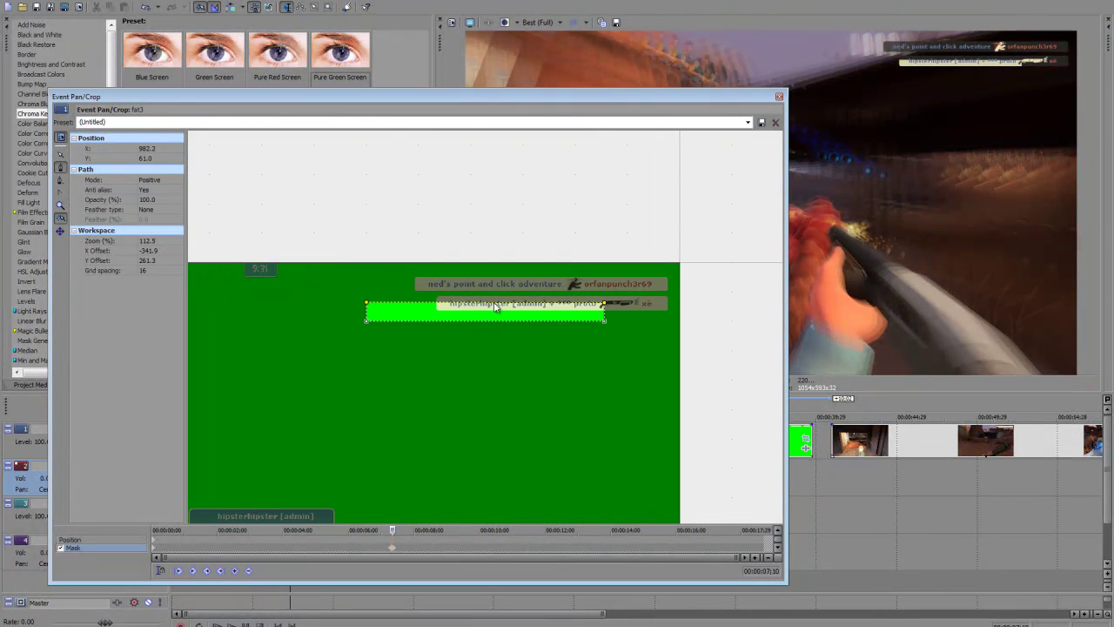
{"action": "left_click_drag", "start_coordinate": [496, 306], "coordinate": [531, 298]}
{"action": "key", "text": "Delete"}
{"action": "key", "text": "Delete"}
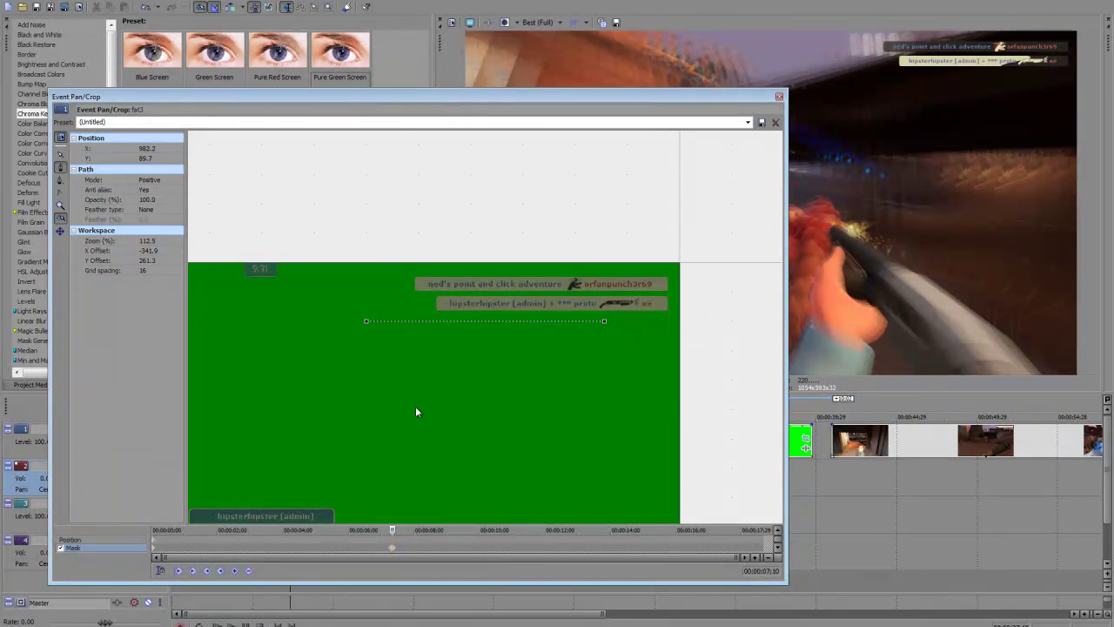
{"action": "key", "text": "ctrl+z"}
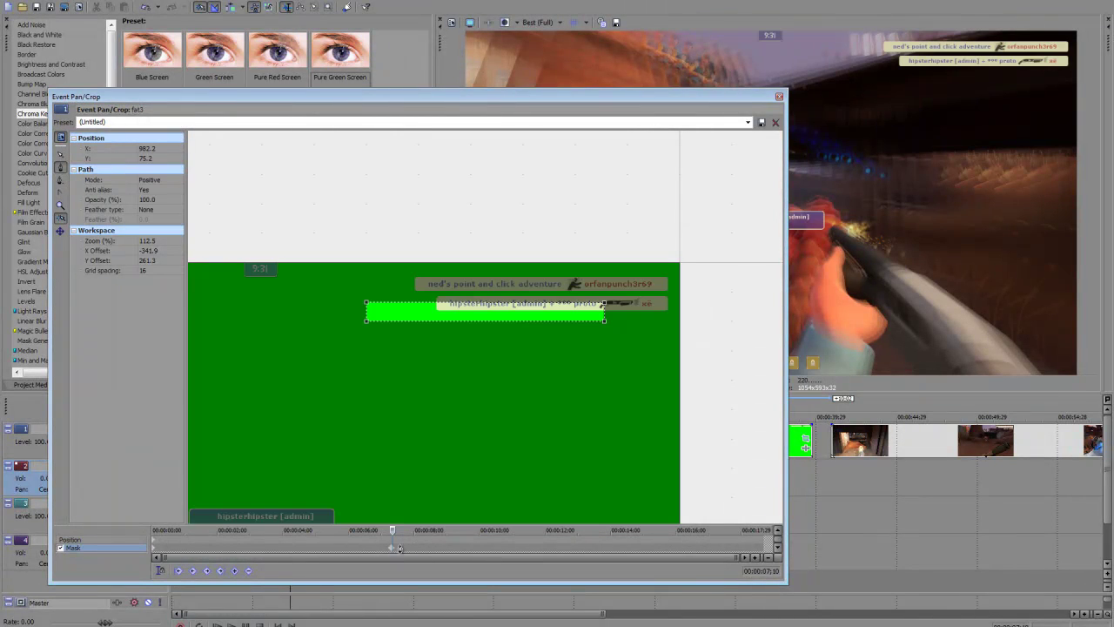
Try to shift the mask's edge and body across onto the second kill notice using the edit tool.
{"action": "left_click", "coordinate": [60, 154]}
{"action": "left_click_drag", "start_coordinate": [478, 303], "coordinate": [501, 302]}
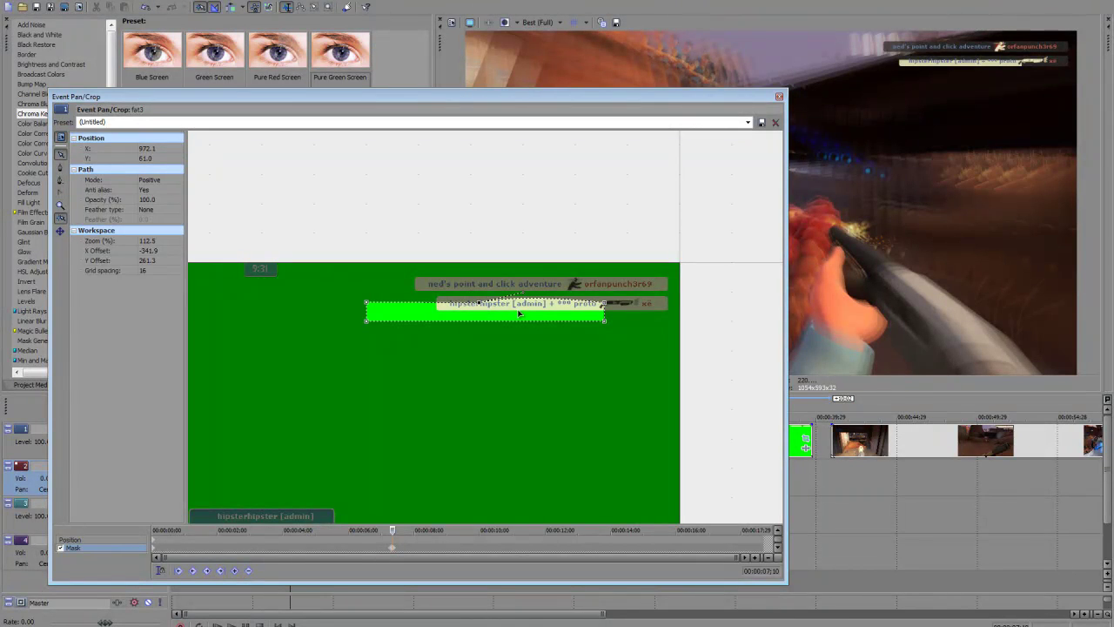
{"action": "key", "text": "ctrl+z"}
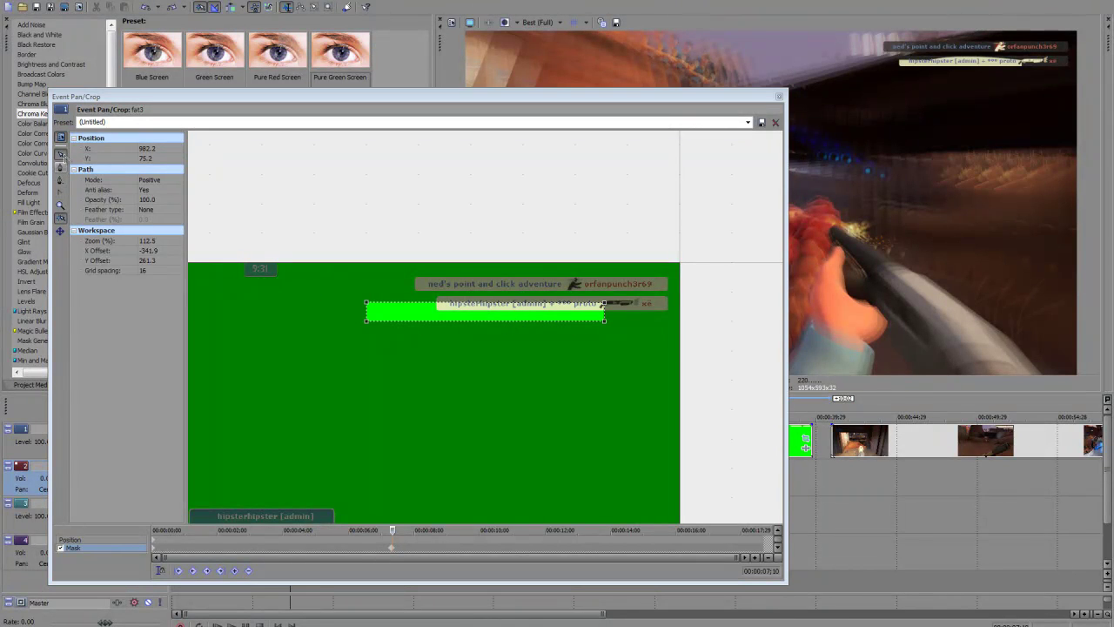
{"action": "left_click_drag", "start_coordinate": [392, 314], "coordinate": [483, 324]}
{"action": "key", "text": "ctrl+z"}
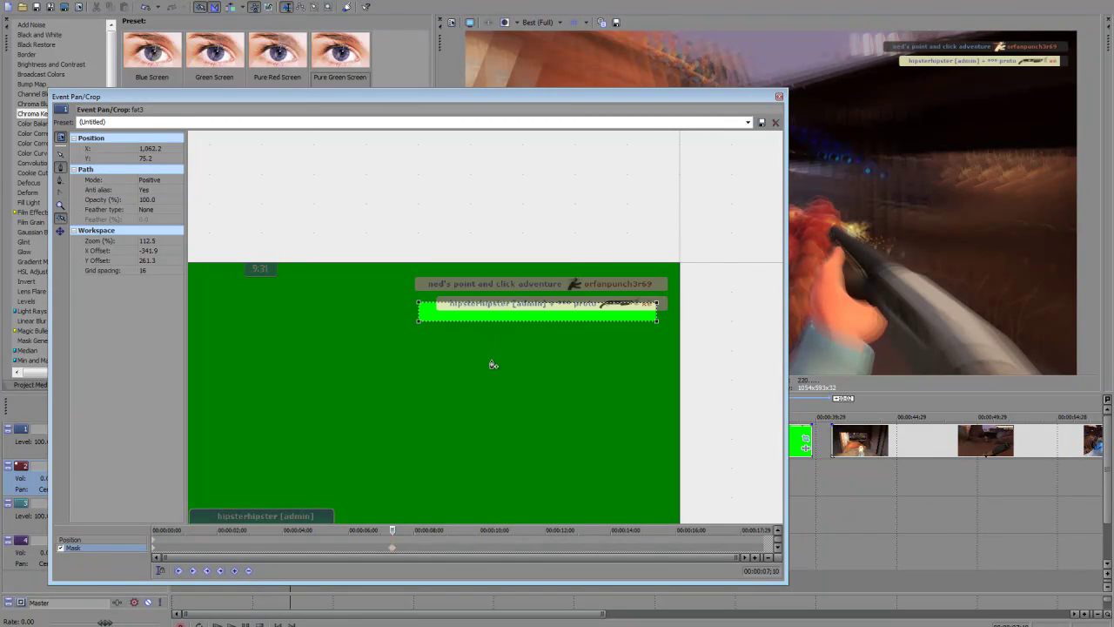
Delete the misplaced mask and draw a new rectangular one closely around the second kill notice at 00:00:07;10.
{"action": "scroll", "coordinate": [562, 343], "scroll_direction": "up", "scroll_amount": 3}
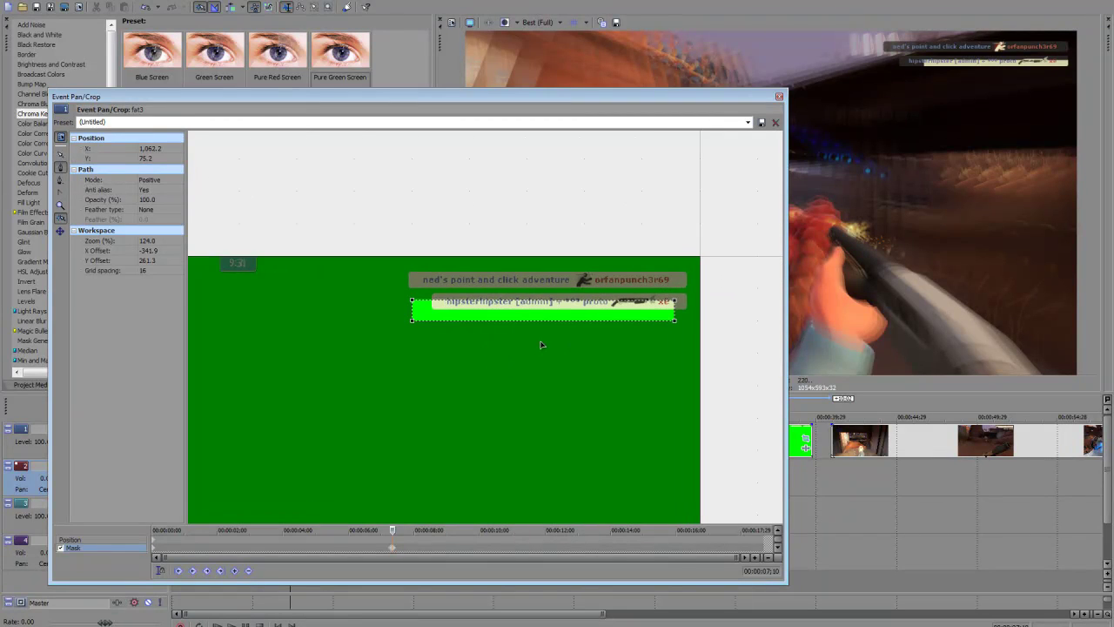
{"action": "left_click", "coordinate": [470, 300]}
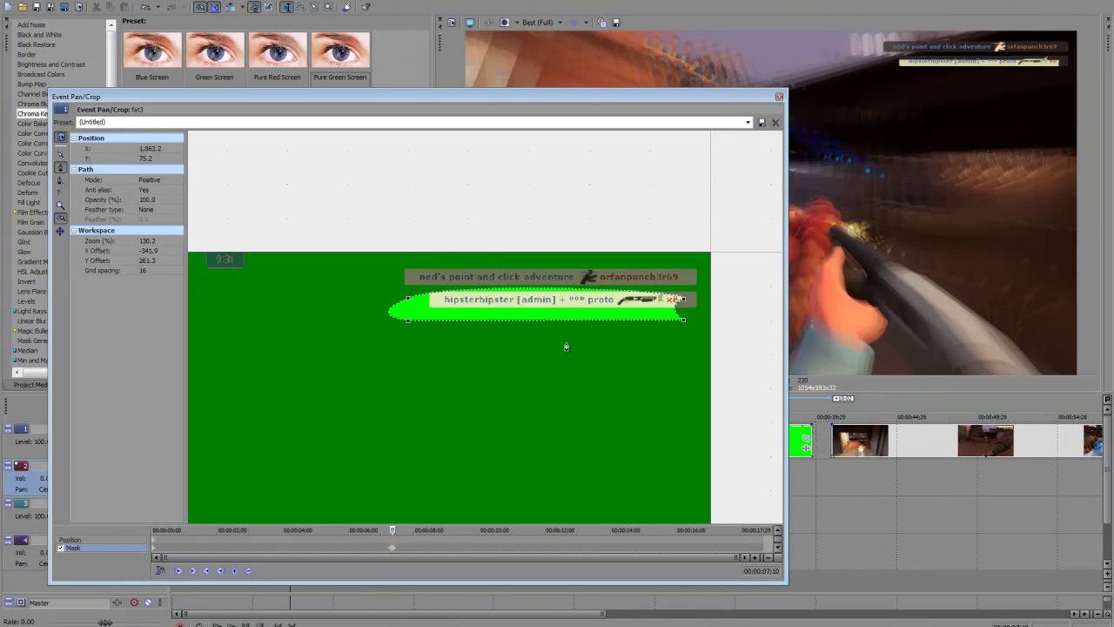
{"action": "key", "text": "Delete"}
{"action": "left_click", "coordinate": [426, 289]}
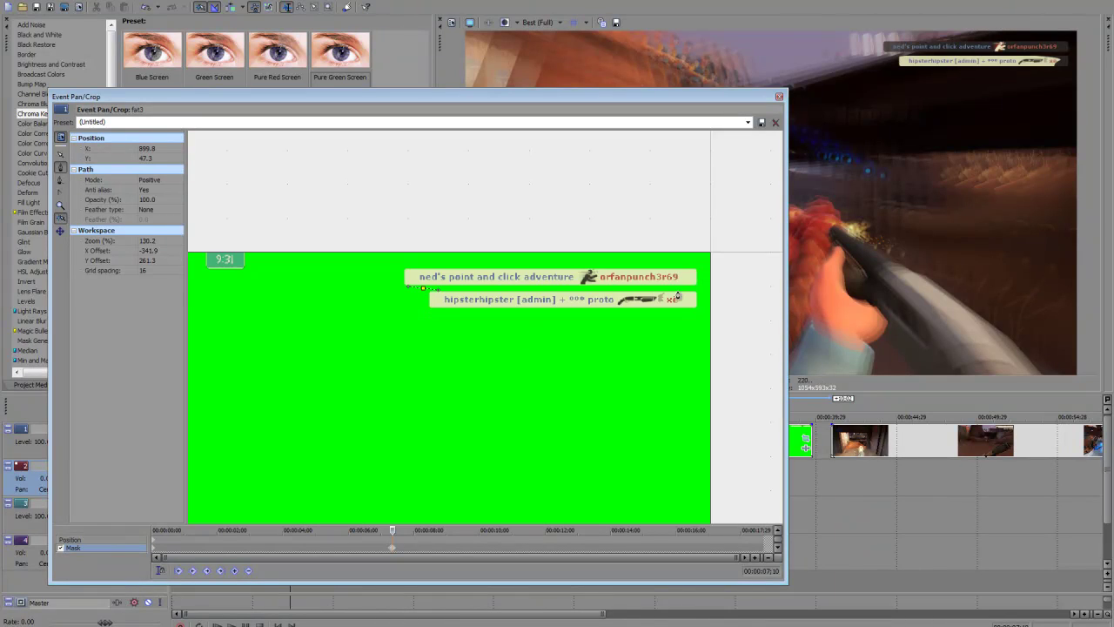
{"action": "left_click", "coordinate": [701, 289]}
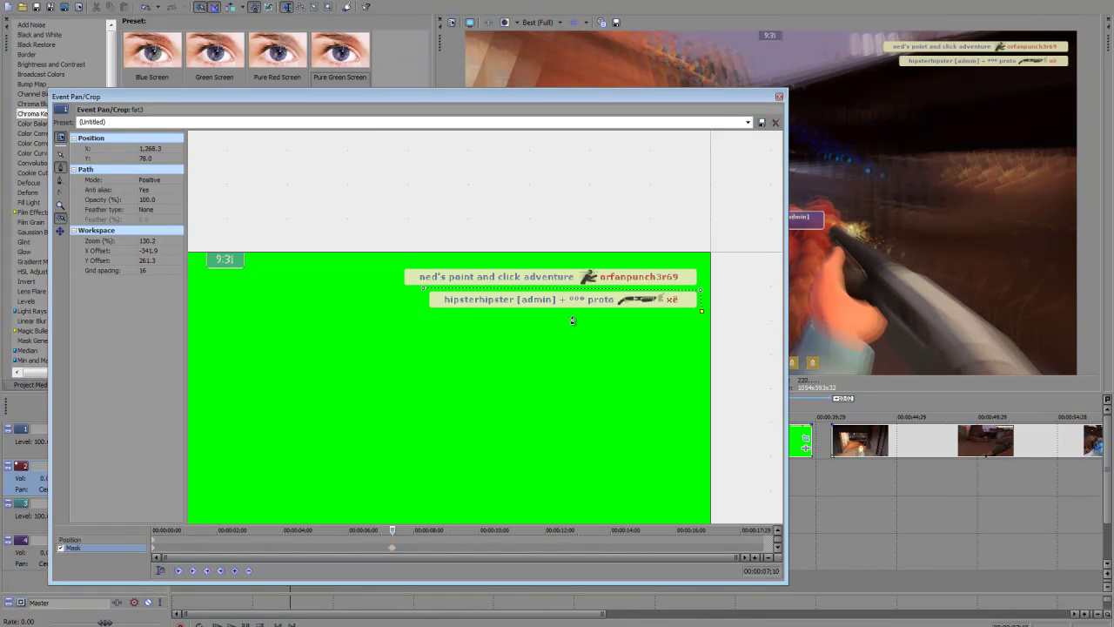
{"action": "left_click", "coordinate": [424, 290]}
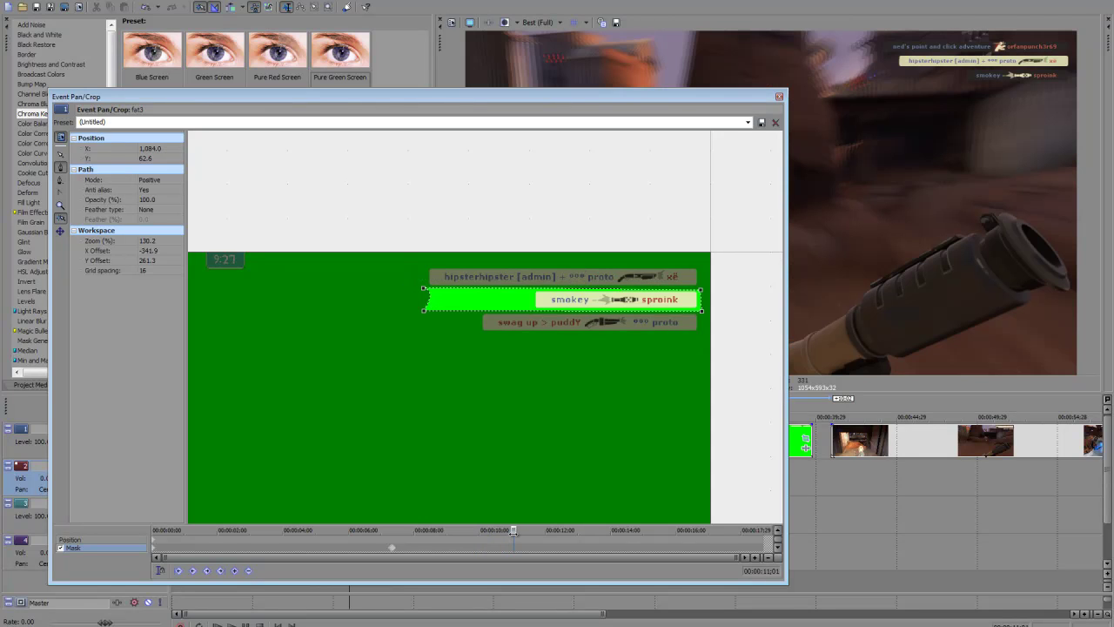
Add a mask keyframe at 00:00:10;24, and at 00:00:10;25 move the whole mask up toward the top kill notice.
{"action": "left_click_drag", "start_coordinate": [511, 533], "coordinate": [507, 535]}
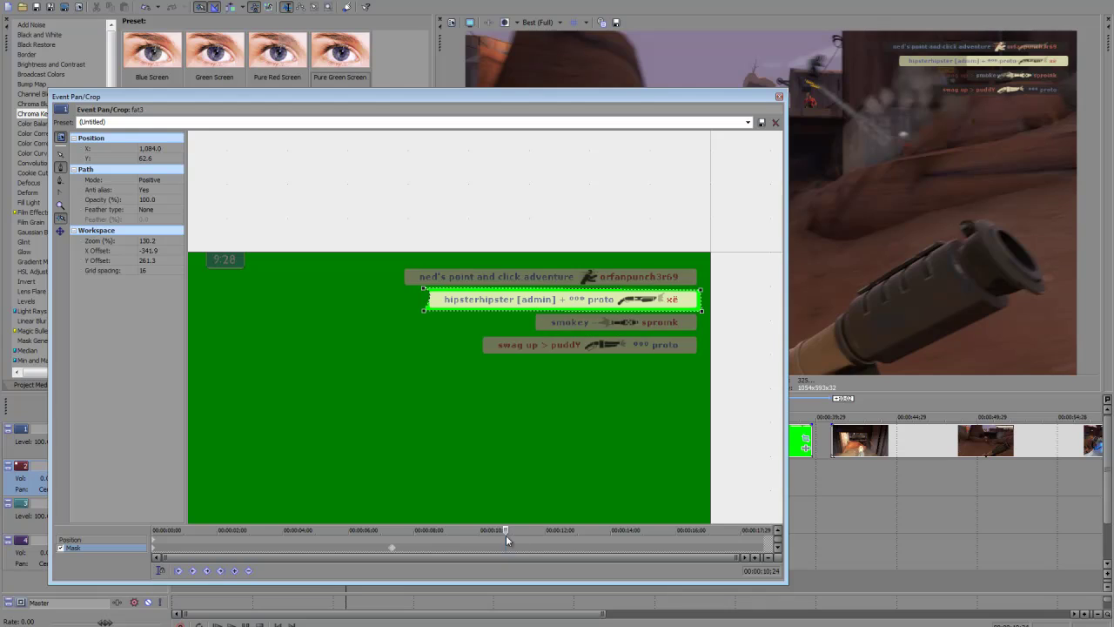
{"action": "double_click", "coordinate": [506, 547]}
{"action": "key", "text": "Right"}
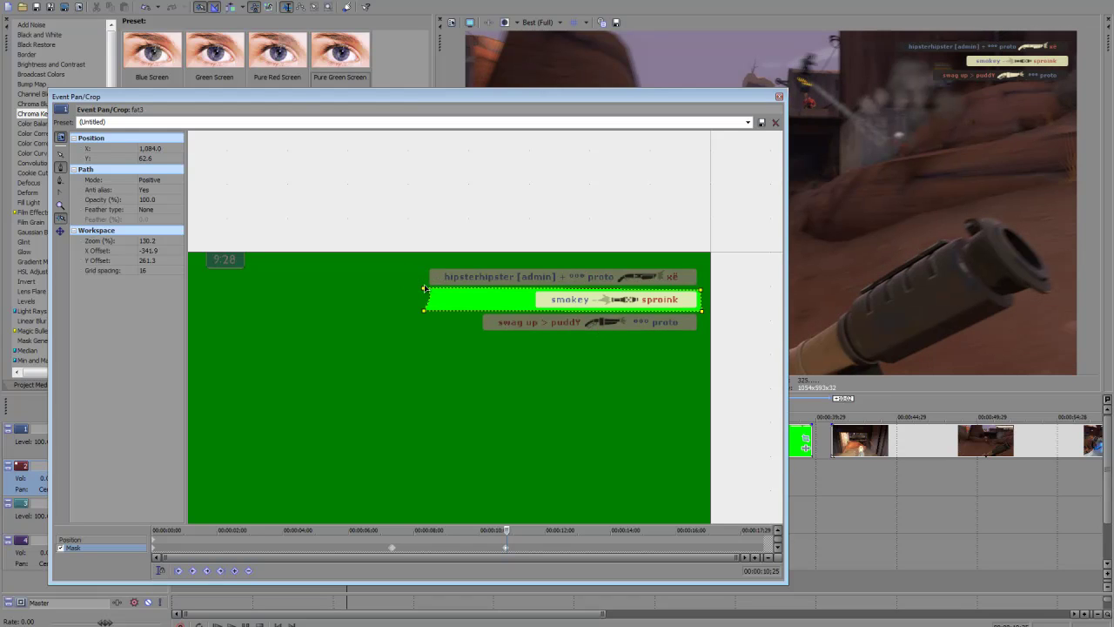
{"action": "left_click_drag", "start_coordinate": [424, 291], "coordinate": [498, 308]}
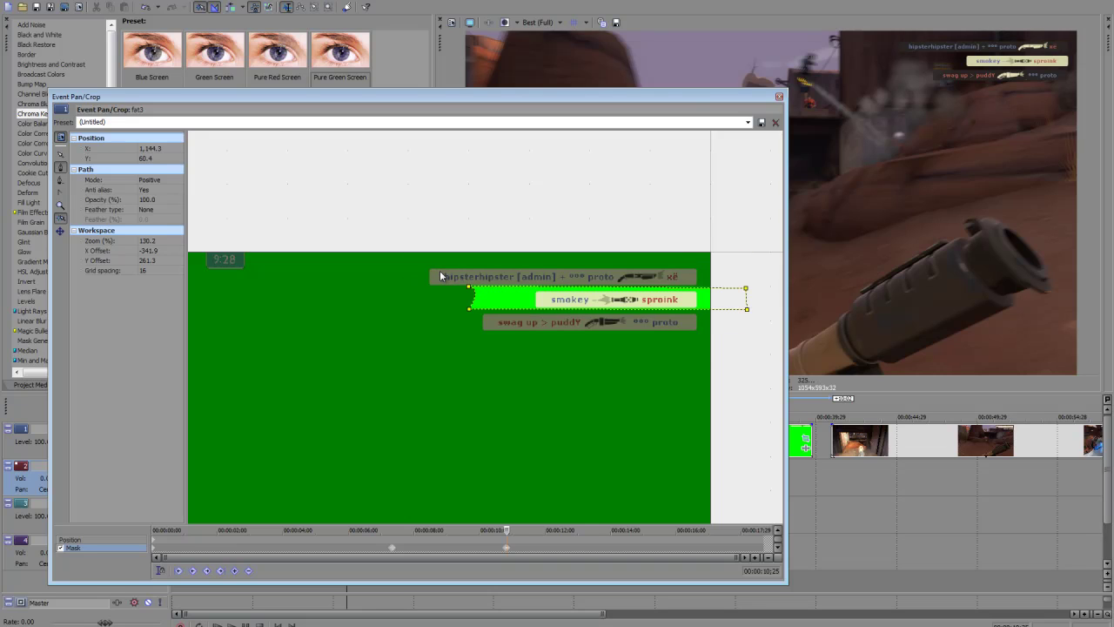
{"action": "left_click_drag", "start_coordinate": [440, 276], "coordinate": [442, 273]}
Close Event Pan/Crop for the new clip and open it for the first fat3 clip on track 1.
{"action": "left_click", "coordinate": [779, 97]}
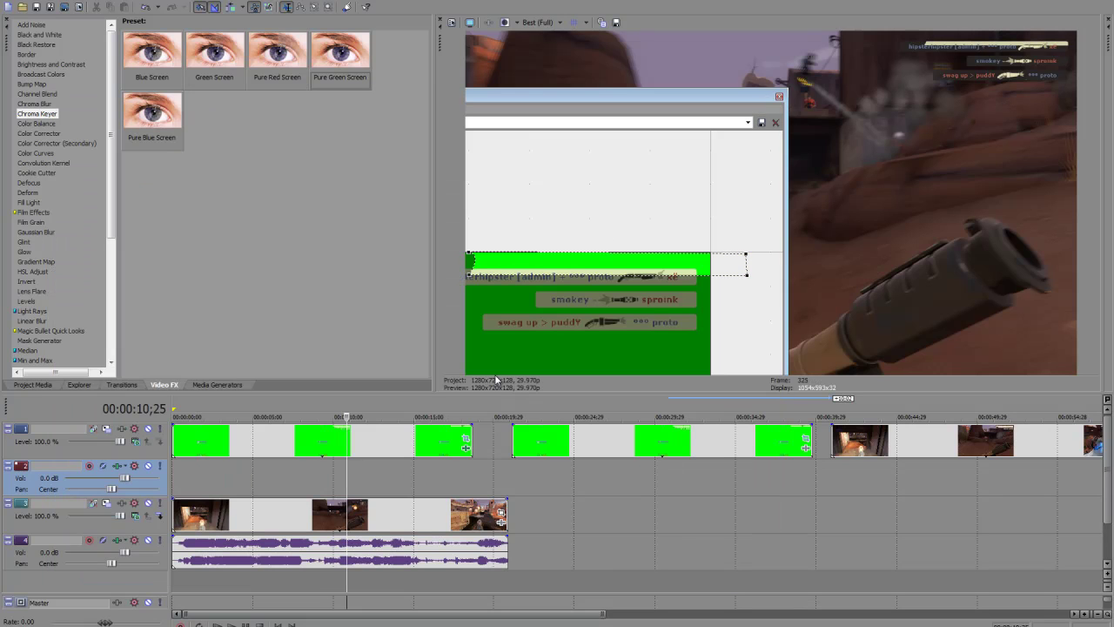
{"action": "left_click", "coordinate": [455, 441]}
{"action": "left_click_drag", "start_coordinate": [455, 441], "coordinate": [424, 442]}
{"action": "left_click", "coordinate": [469, 439]}
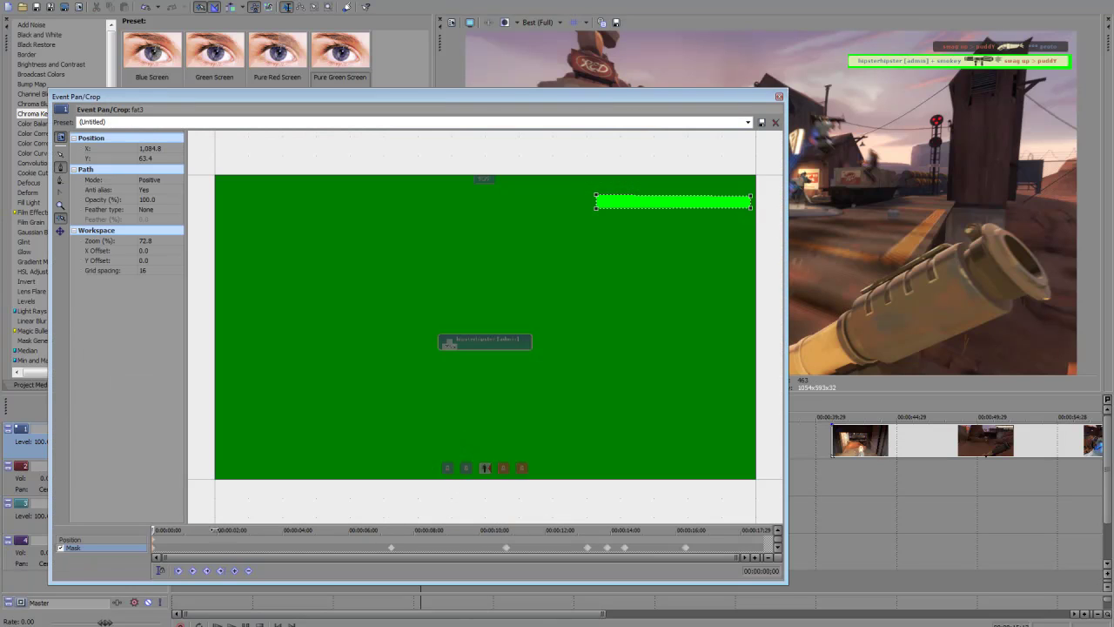
Inspect the fat3 clip's mask around the second kill notice at 00:00:07;08 and close Event Pan/Crop.
{"action": "left_click_drag", "start_coordinate": [209, 532], "coordinate": [391, 540]}
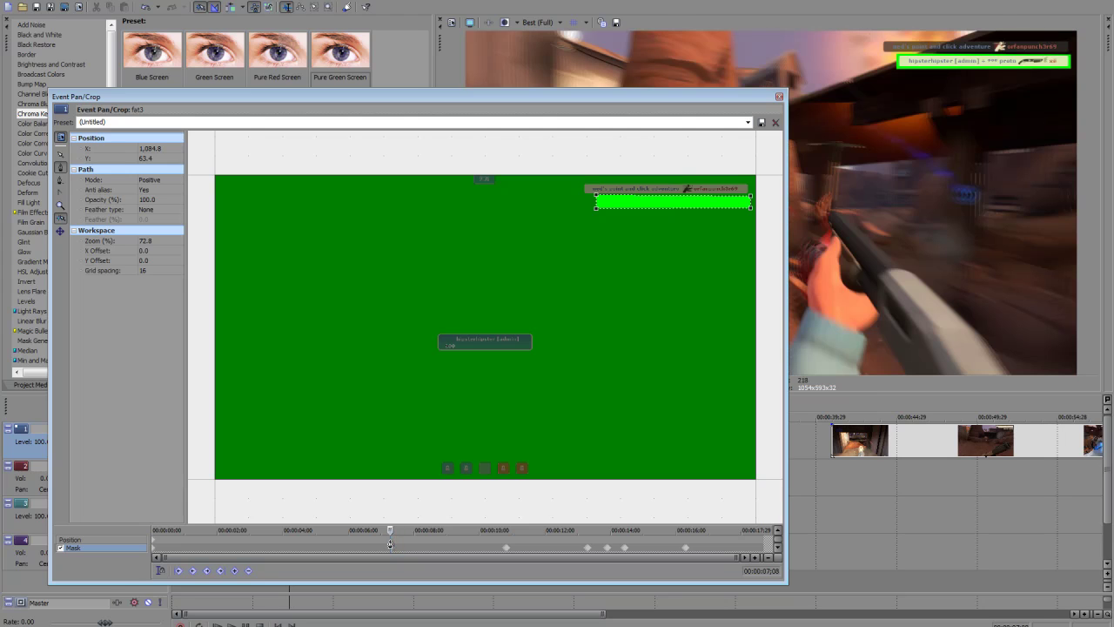
{"action": "scroll", "coordinate": [756, 252], "scroll_direction": "up", "scroll_amount": 2}
{"action": "left_click", "coordinate": [719, 207]}
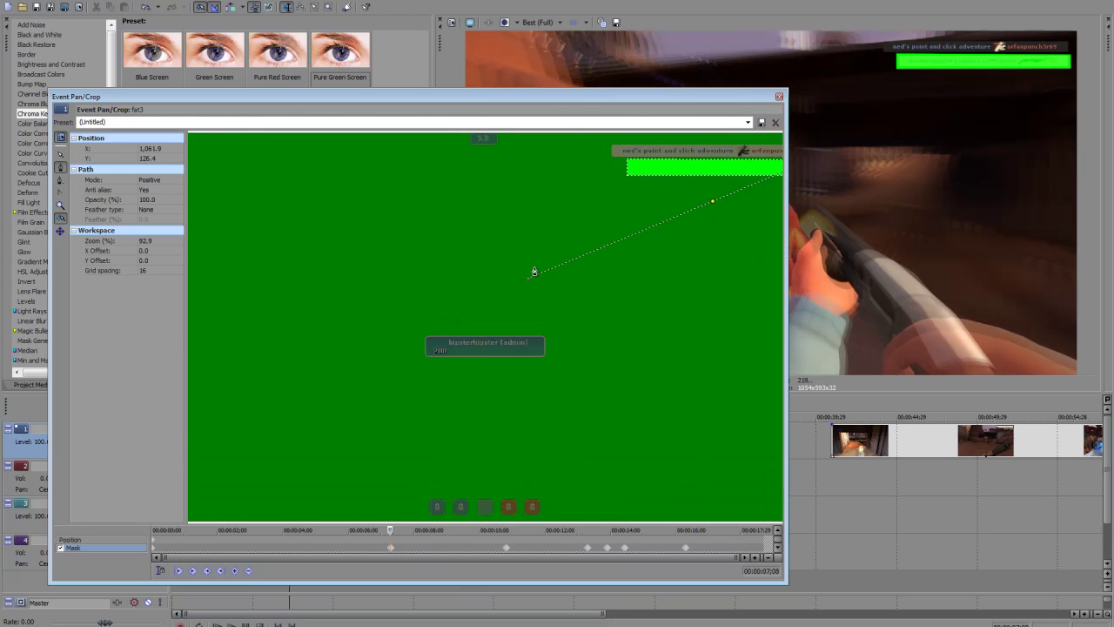
{"action": "key", "text": "ctrl+z"}
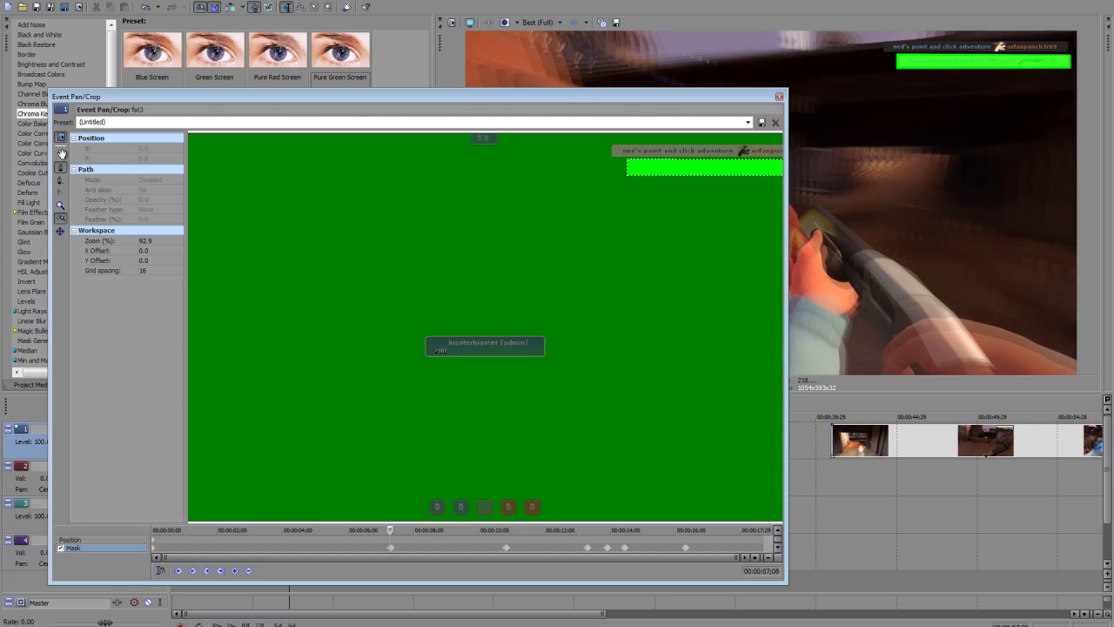
{"action": "scroll", "coordinate": [584, 258], "scroll_direction": "up", "scroll_amount": 3}
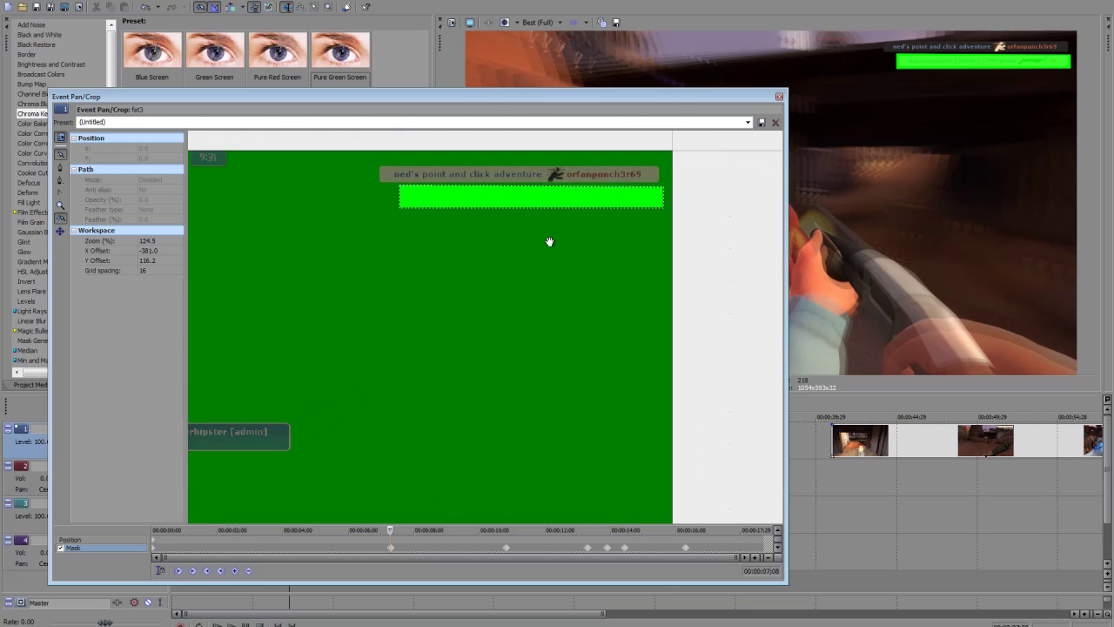
{"action": "left_click_drag", "start_coordinate": [549, 241], "coordinate": [485, 308]}
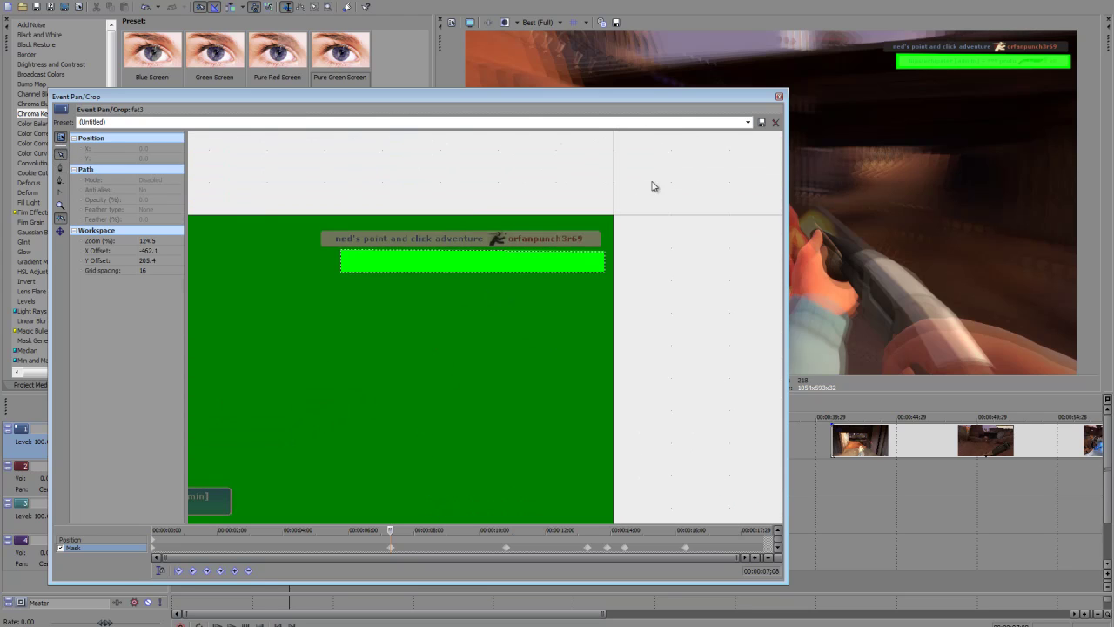
{"action": "left_click_drag", "start_coordinate": [592, 107], "coordinate": [929, 115]}
{"action": "left_click", "coordinate": [914, 111]}
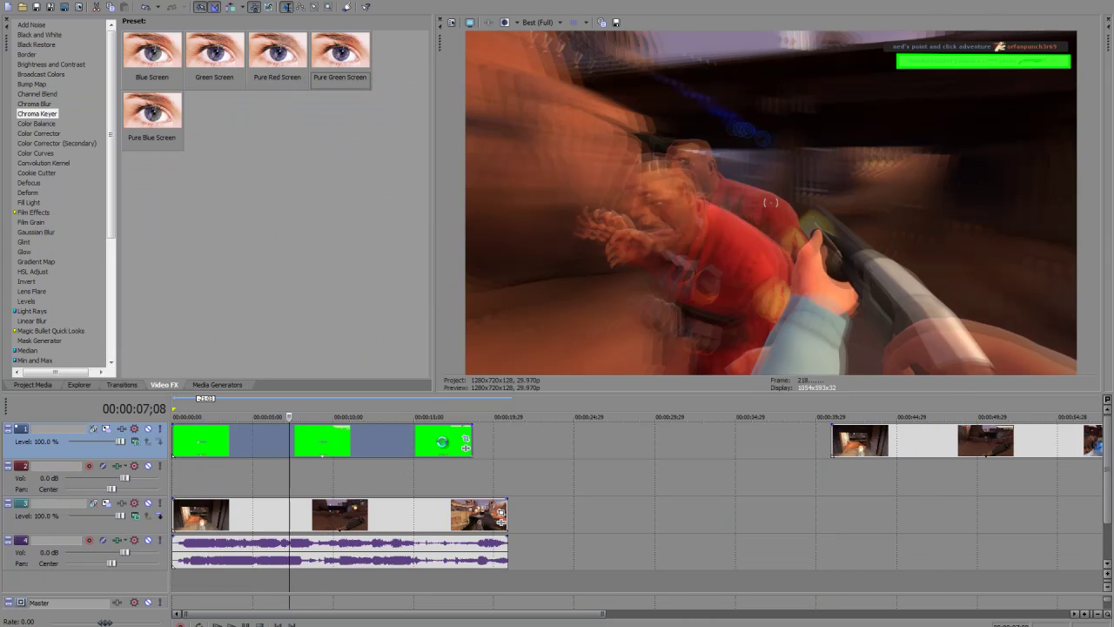
{"action": "left_click", "coordinate": [465, 448]}
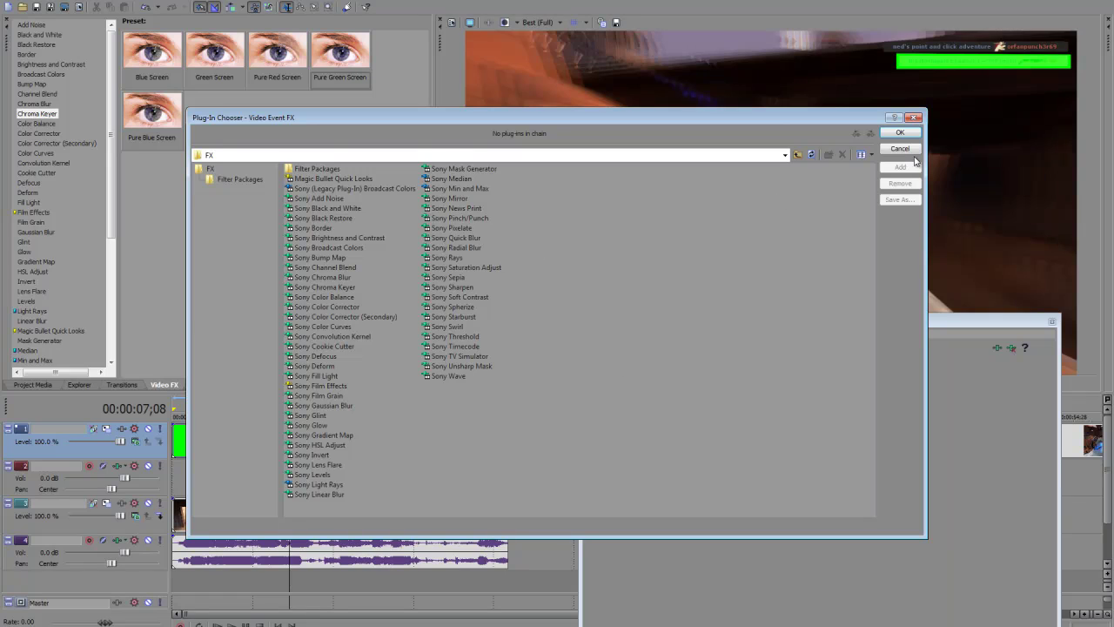
{"action": "left_click", "coordinate": [901, 150]}
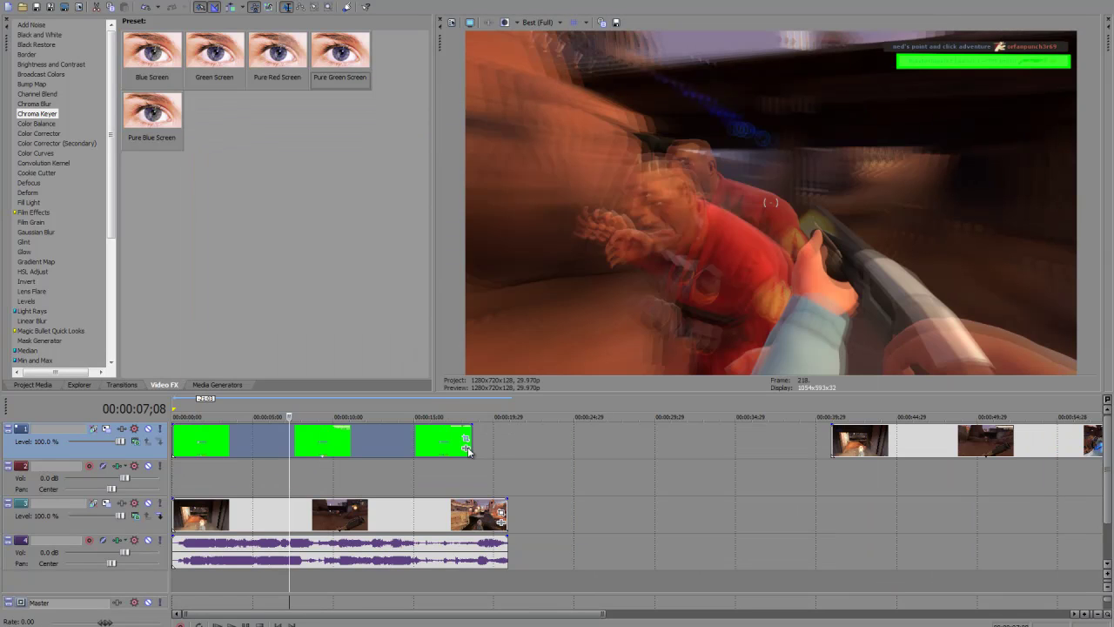
{"action": "left_click", "coordinate": [467, 449]}
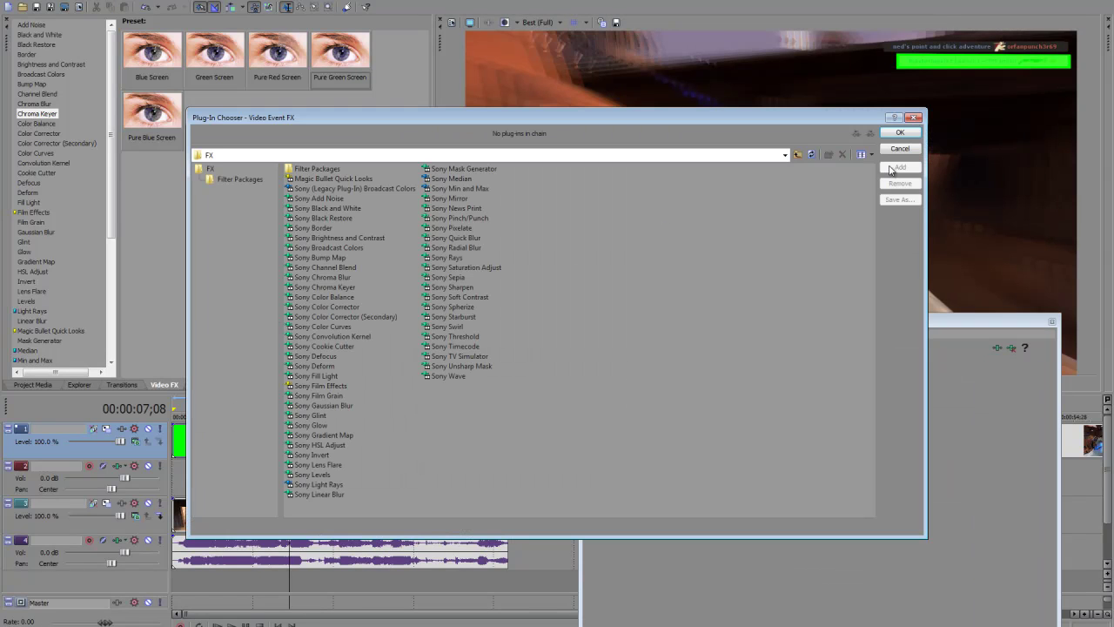
{"action": "left_click_drag", "start_coordinate": [784, 122], "coordinate": [726, 283]}
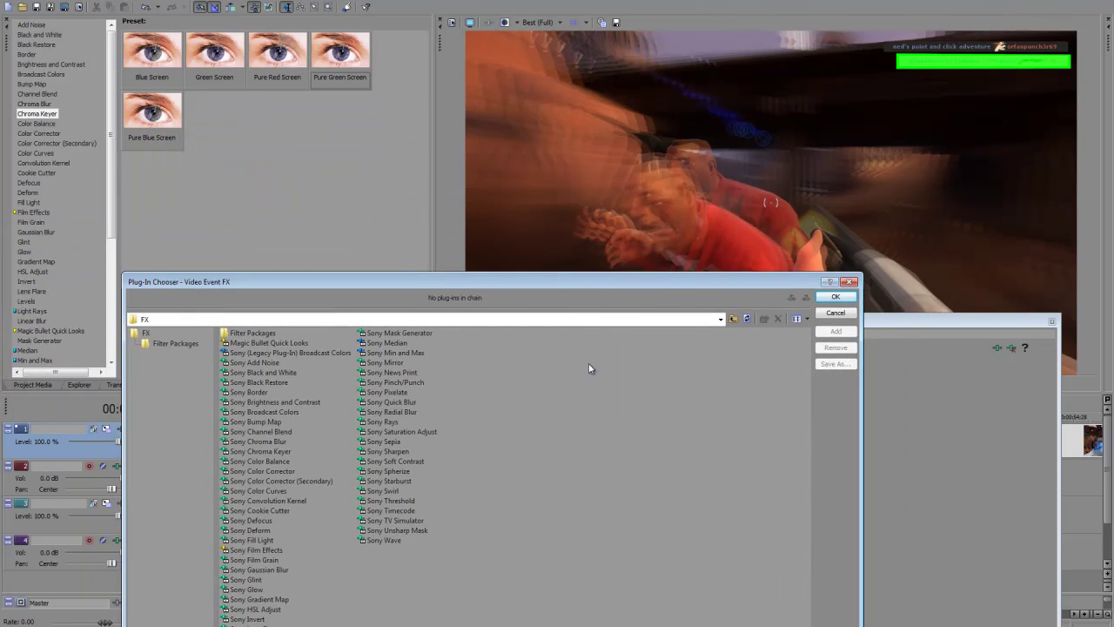
{"action": "left_click", "coordinate": [834, 313]}
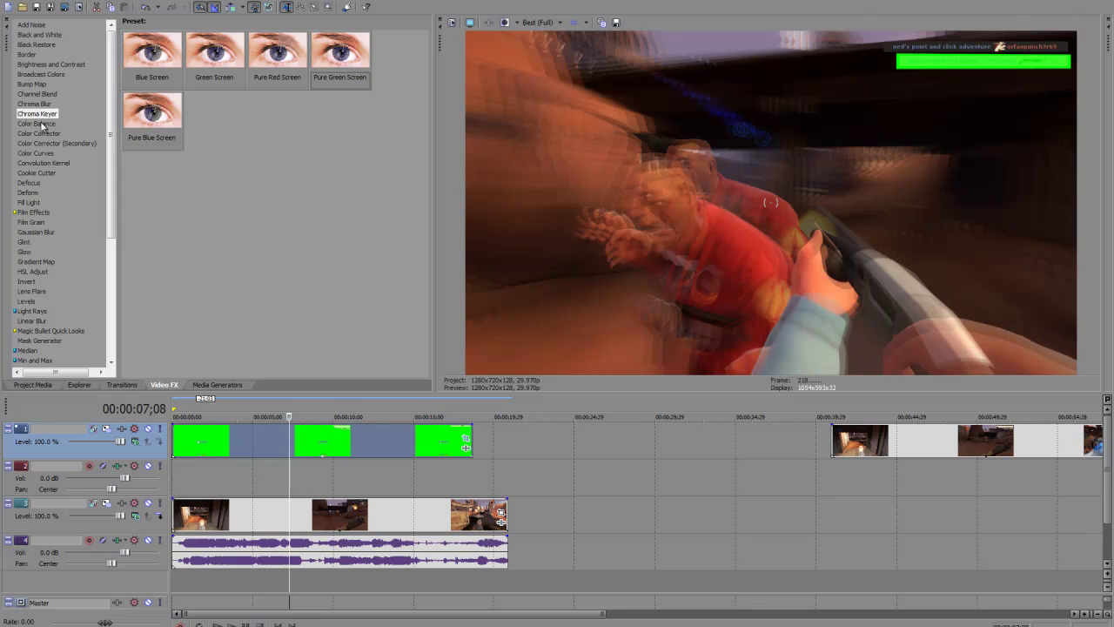
Apply the Chroma Keyer's Pure Green Screen preset to the fat3 clip on track 1 and close its effect settings.
{"action": "left_click_drag", "start_coordinate": [348, 61], "coordinate": [380, 442]}
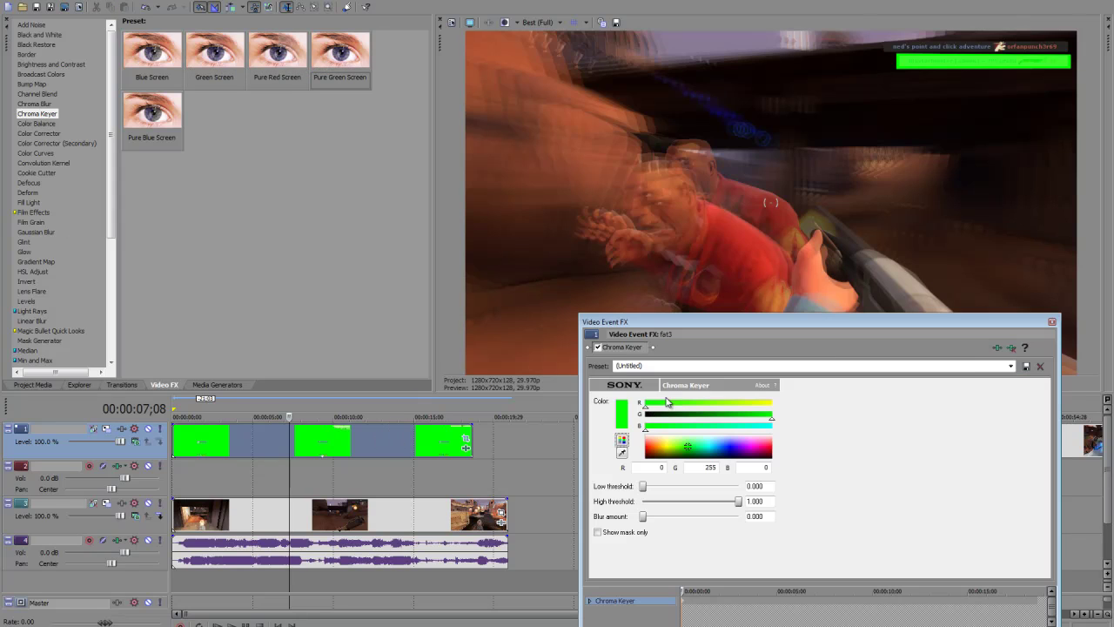
{"action": "left_click", "coordinate": [1051, 325]}
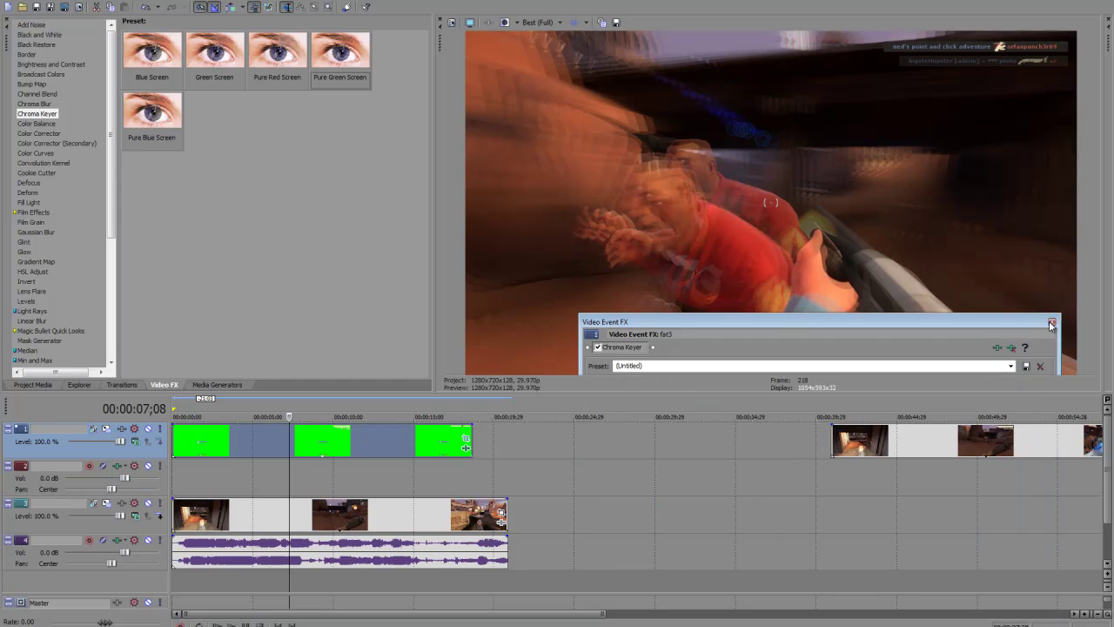
Reopen Event Pan/Crop for the fat3 clip and examine how the mask frames the kill notice up to 00:00:10;24.
{"action": "left_click", "coordinate": [353, 487]}
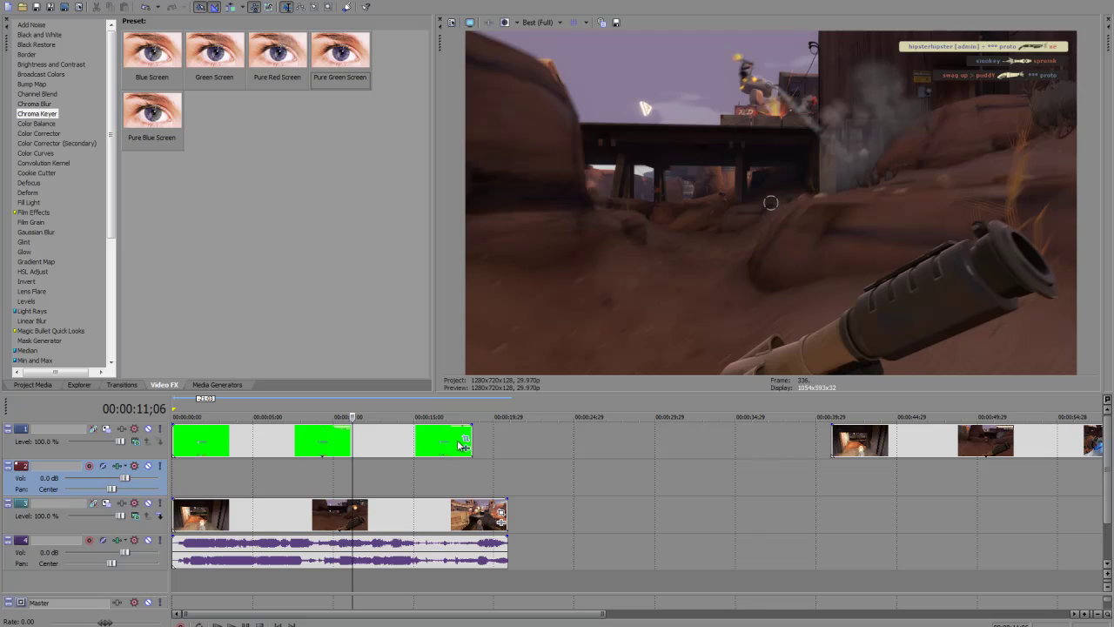
{"action": "left_click", "coordinate": [466, 437]}
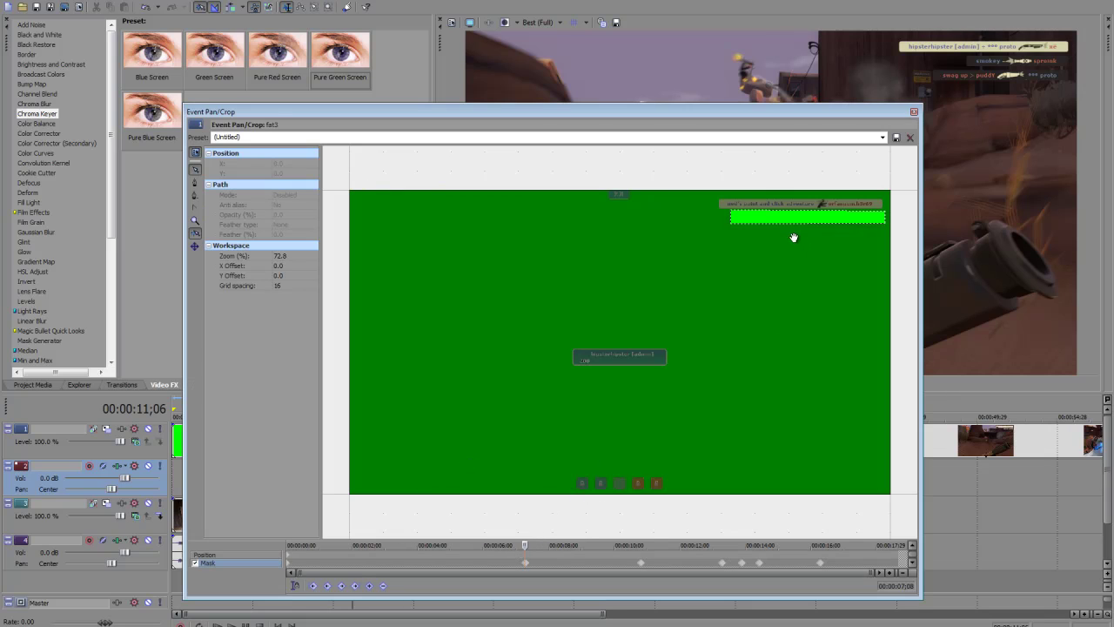
{"action": "left_click", "coordinate": [532, 545]}
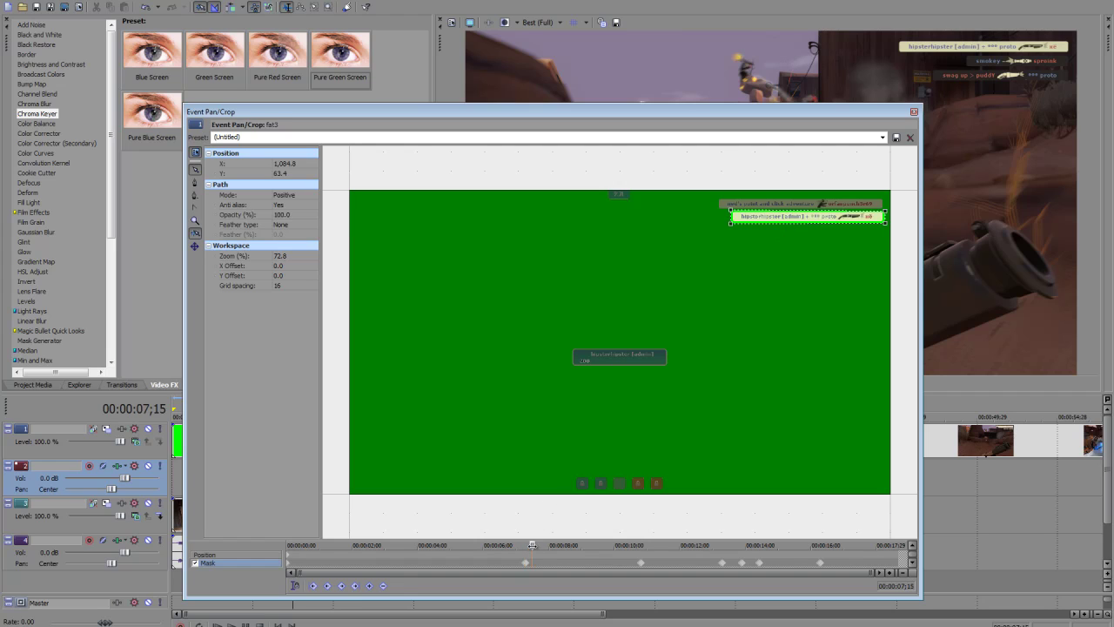
{"action": "left_click_drag", "start_coordinate": [550, 545], "coordinate": [640, 547]}
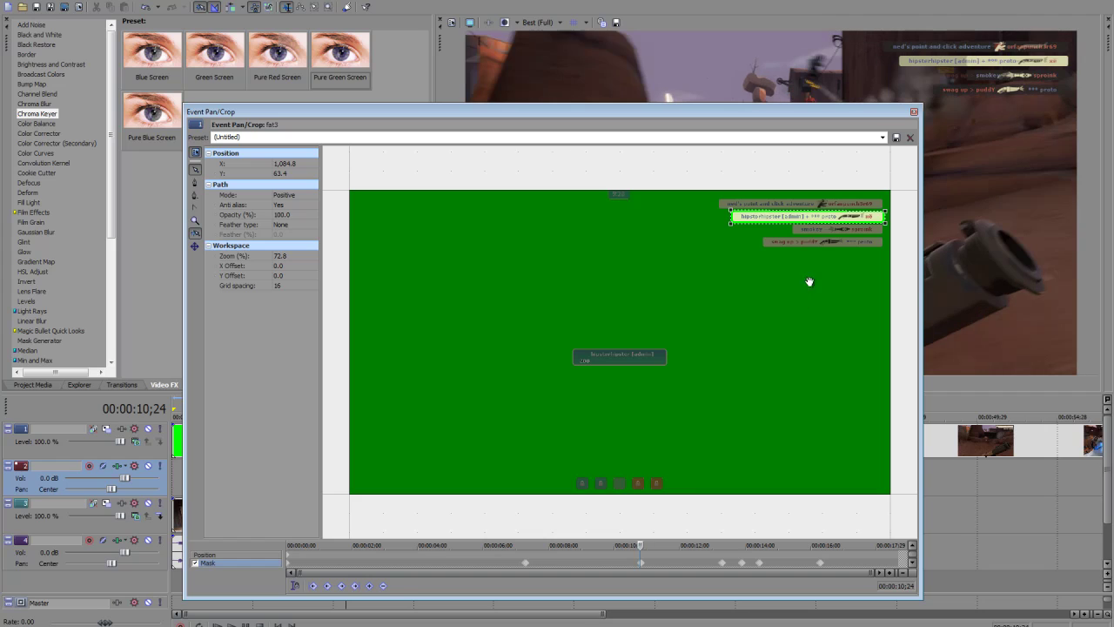
{"action": "scroll", "coordinate": [813, 241], "scroll_direction": "up", "scroll_amount": 3}
{"action": "scroll", "coordinate": [790, 257], "scroll_direction": "up", "scroll_amount": 8}
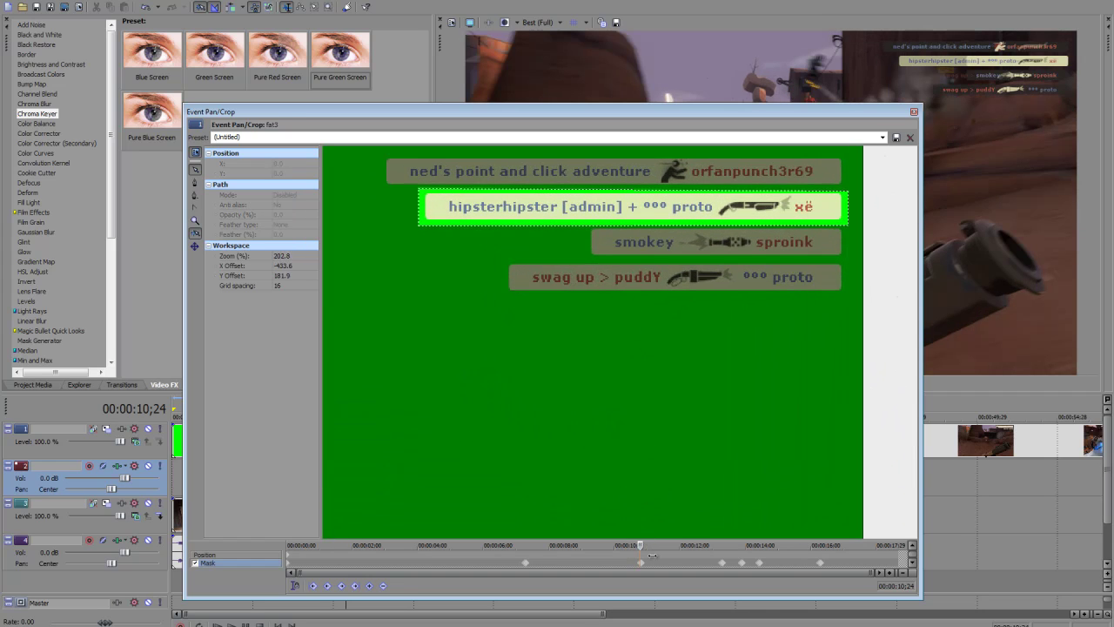
Review the remaining mask keyframes from 00:00:13;10 through 00:00:13;27 to 00:00:16;05 against the kill notices.
{"action": "left_click_drag", "start_coordinate": [639, 545], "coordinate": [724, 546]}
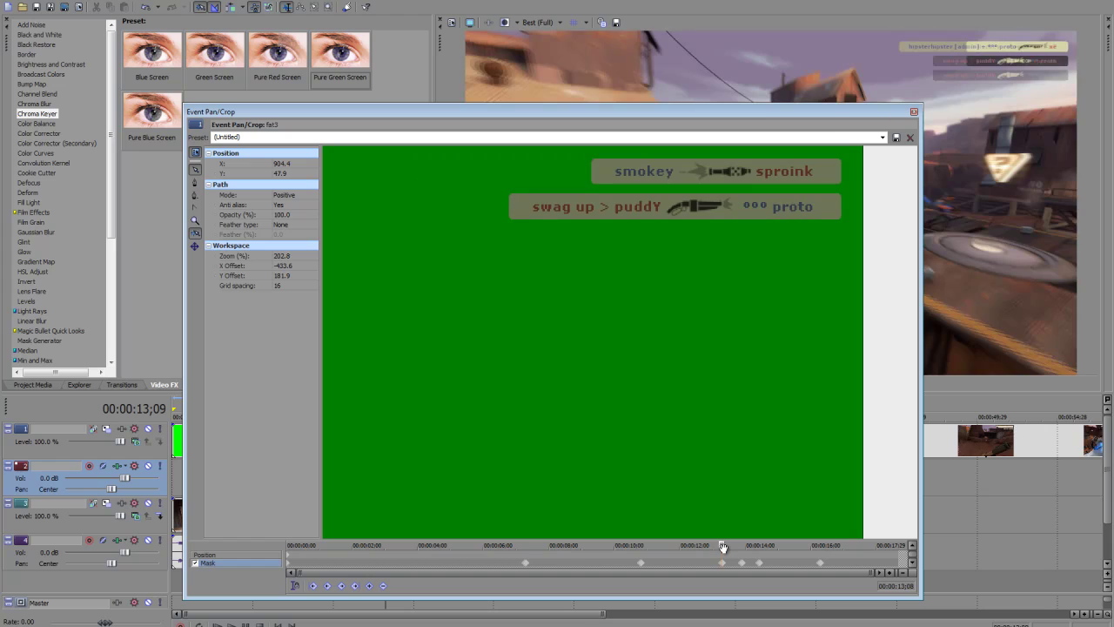
{"action": "left_click_drag", "start_coordinate": [675, 357], "coordinate": [682, 445]}
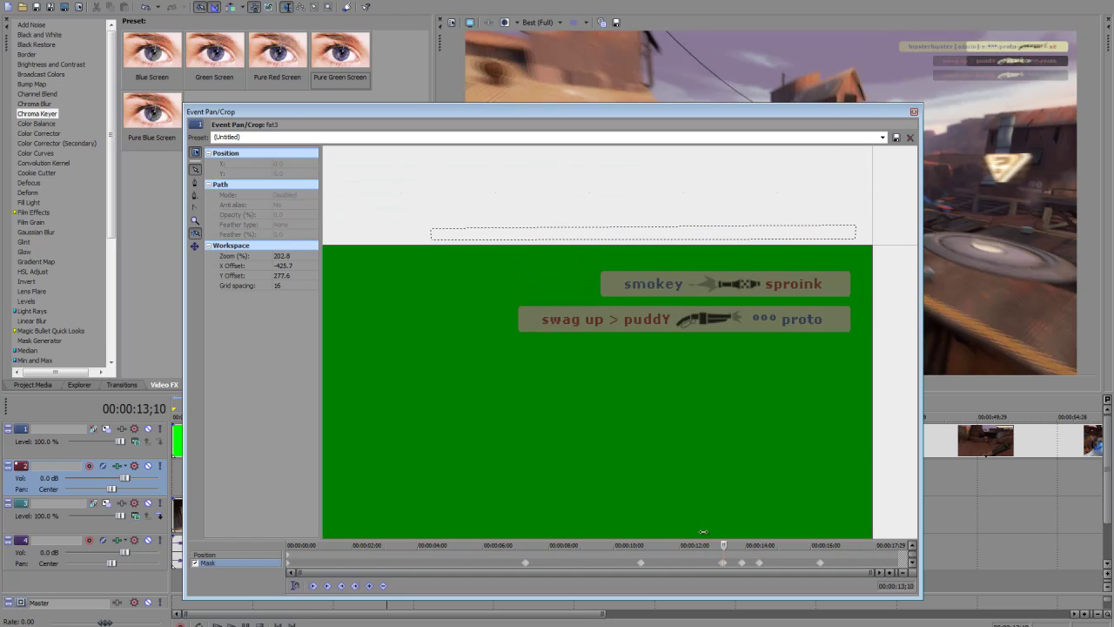
{"action": "left_click_drag", "start_coordinate": [724, 545], "coordinate": [742, 546]}
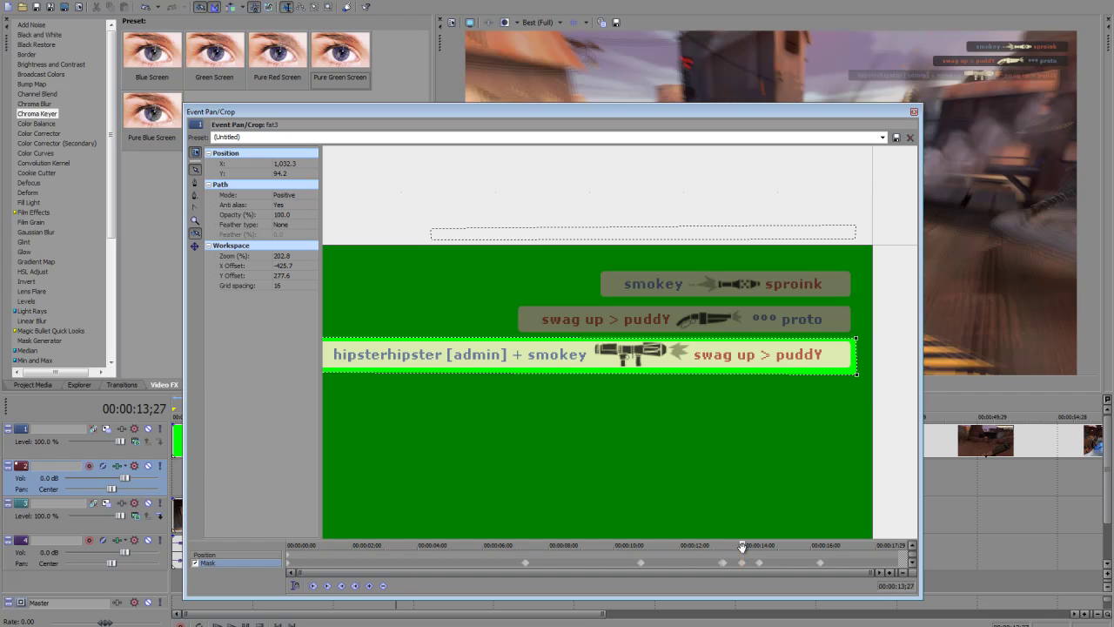
{"action": "left_click_drag", "start_coordinate": [565, 461], "coordinate": [547, 438]}
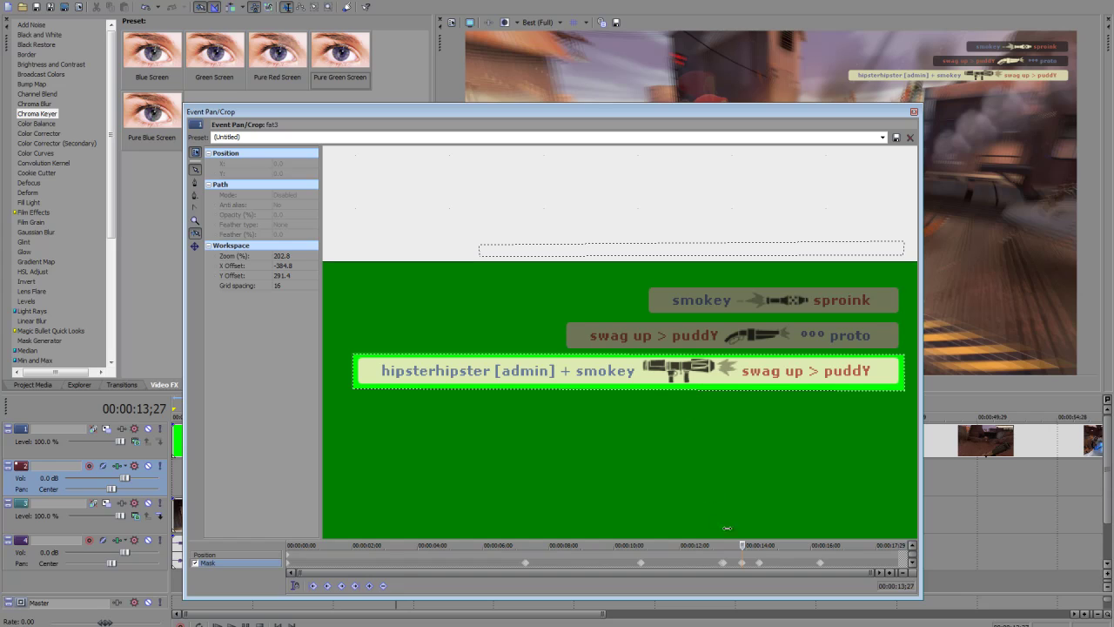
{"action": "left_click", "coordinate": [748, 545]}
{"action": "left_click_drag", "start_coordinate": [756, 545], "coordinate": [818, 547]}
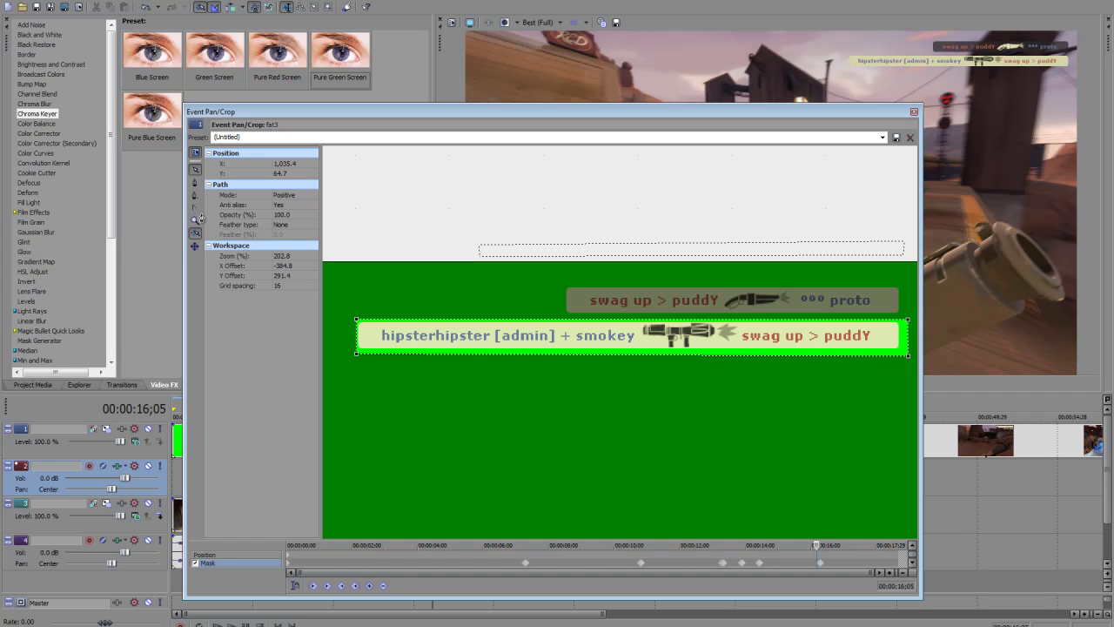
Draw an additional four-point mask just below the second kill notice at 00:00:16;05 and close Event Pan/Crop.
{"action": "left_click", "coordinate": [195, 183]}
{"action": "left_click", "coordinate": [427, 375]}
{"action": "left_click", "coordinate": [893, 424]}
{"action": "left_click", "coordinate": [896, 369]}
{"action": "left_click", "coordinate": [430, 377]}
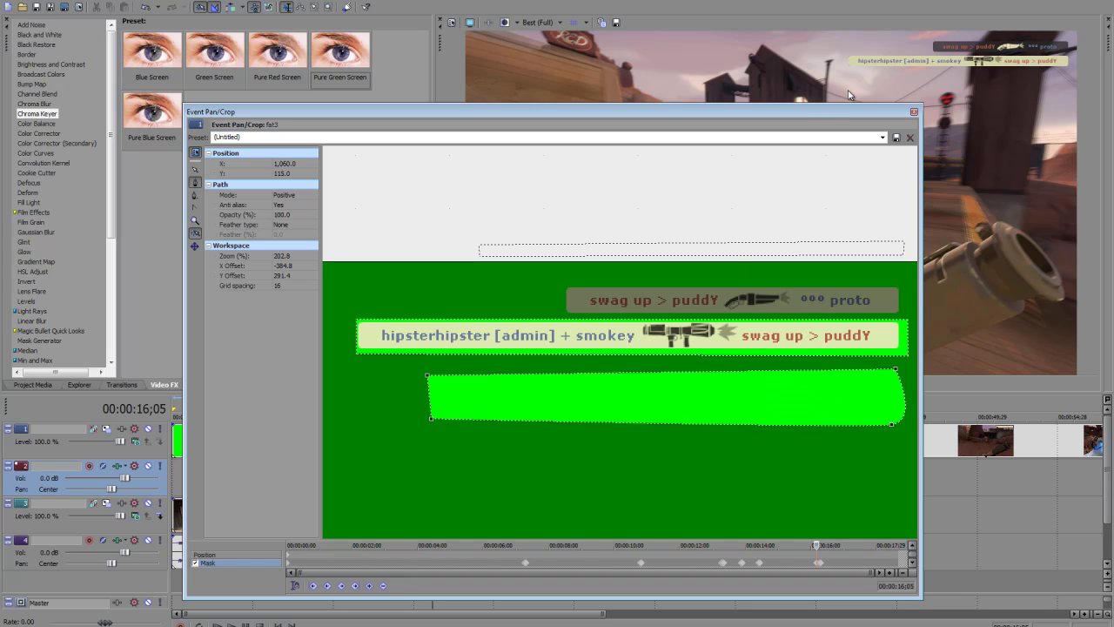
{"action": "left_click", "coordinate": [912, 110]}
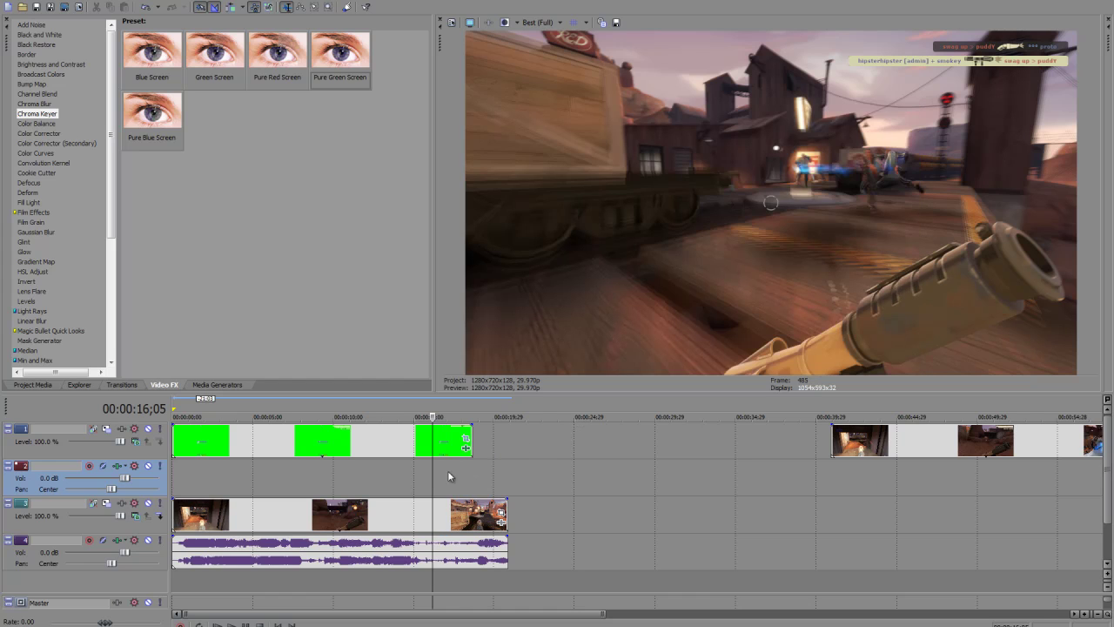
{"action": "left_click", "coordinate": [447, 471]}
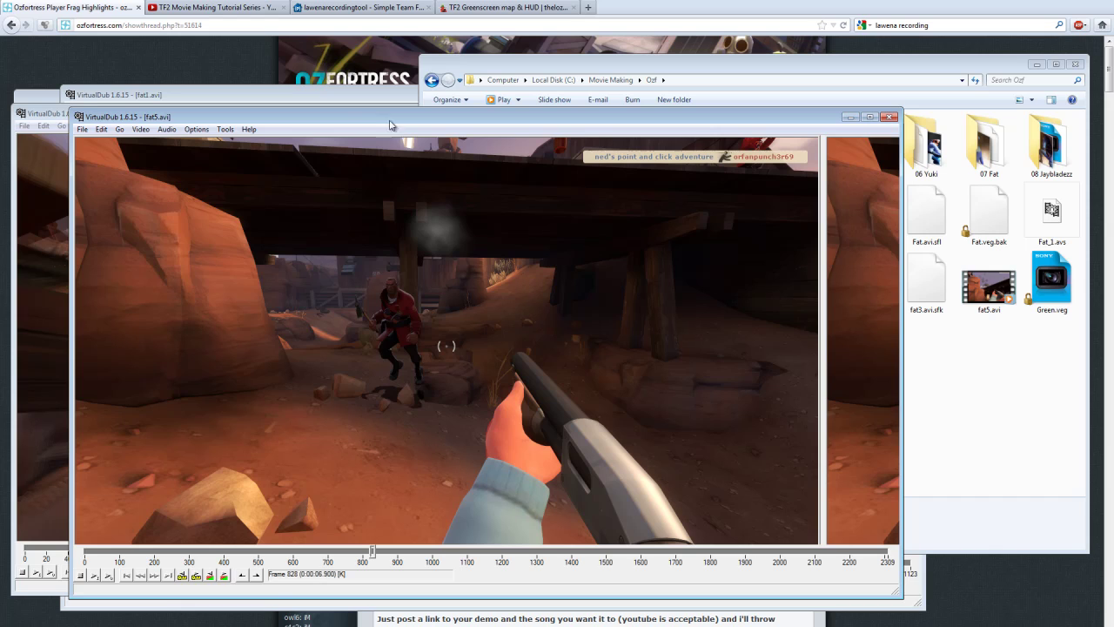
Bring Fat.avi forward in VirtualDub and scrub through the finished clip to frame 738.
{"action": "left_click", "coordinate": [339, 109]}
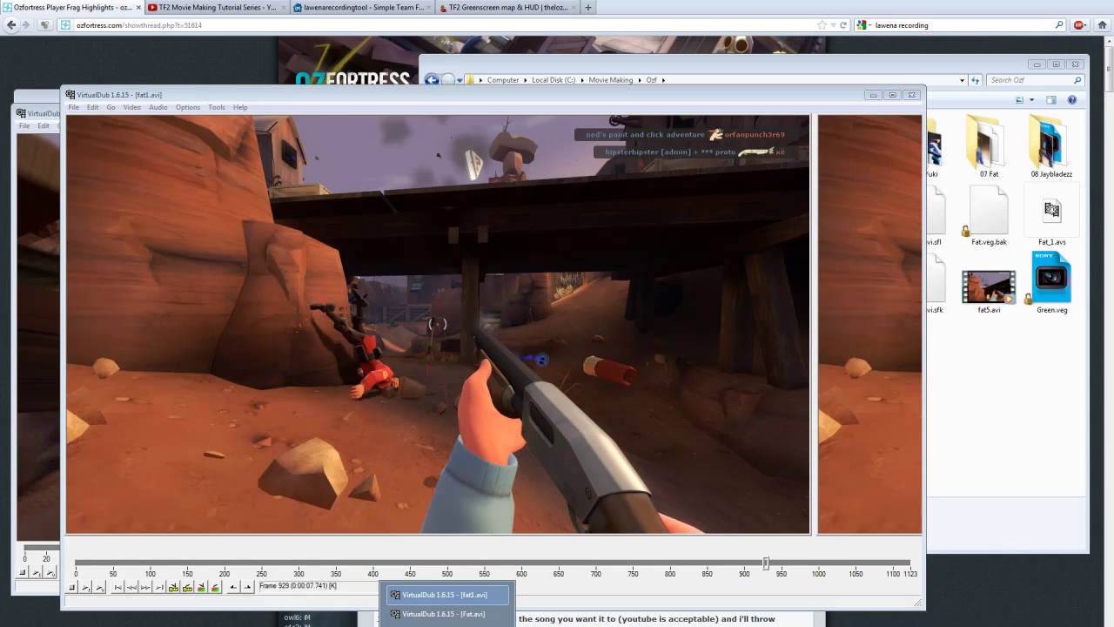
{"action": "left_click", "coordinate": [435, 614]}
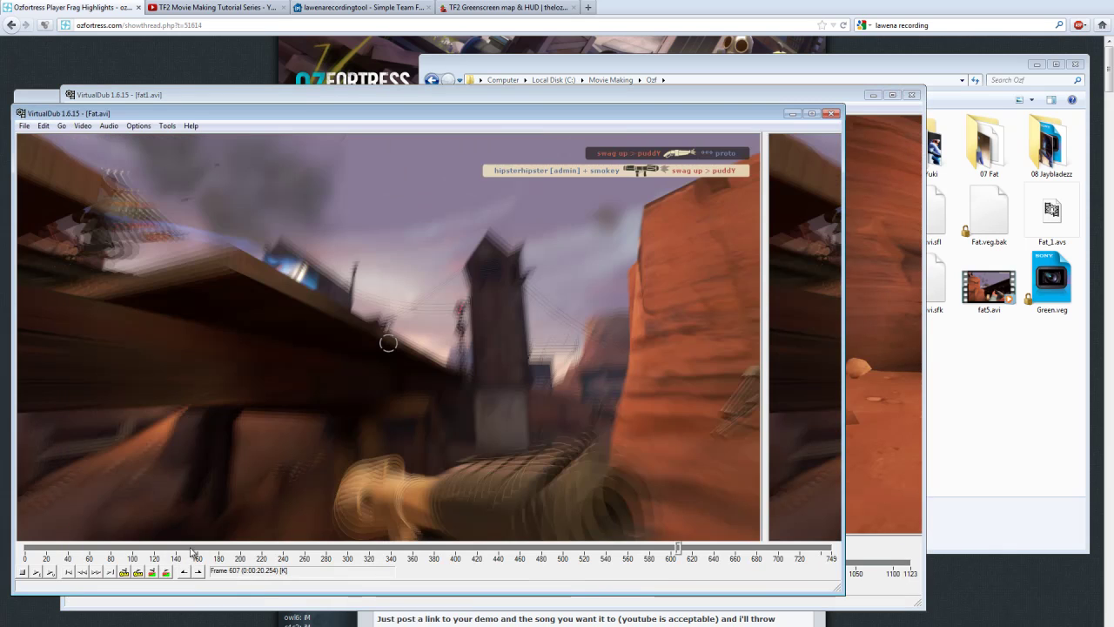
{"action": "left_click", "coordinate": [192, 552]}
{"action": "left_click_drag", "start_coordinate": [194, 551], "coordinate": [819, 554]}
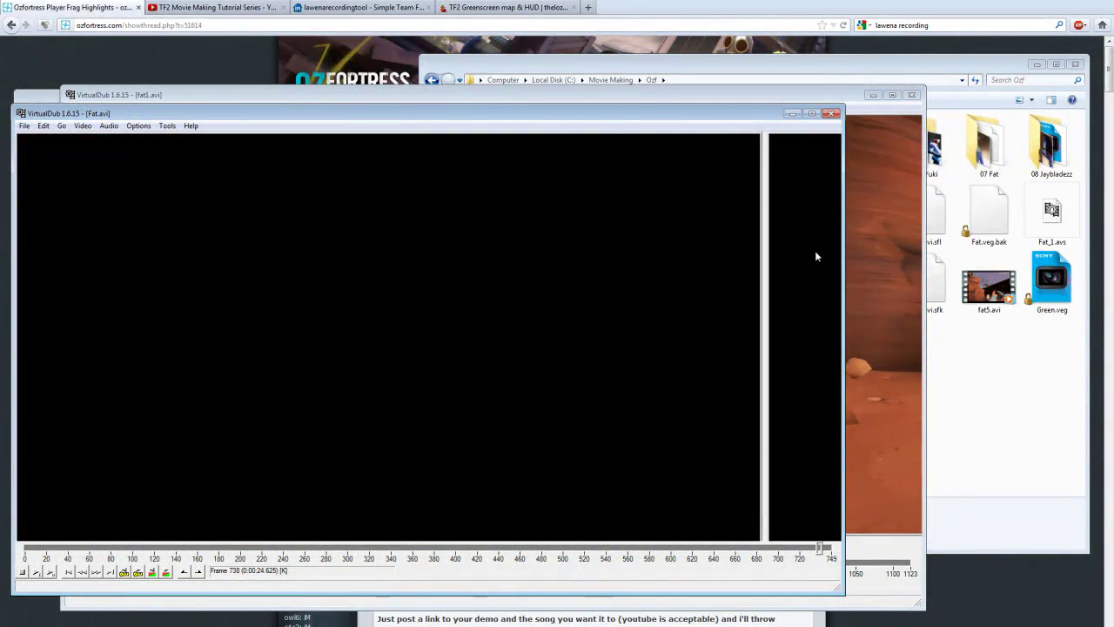
Close the VirtualDub windows for Fat.avi, fat1.avi and fat5.avi.
{"action": "left_click", "coordinate": [833, 114]}
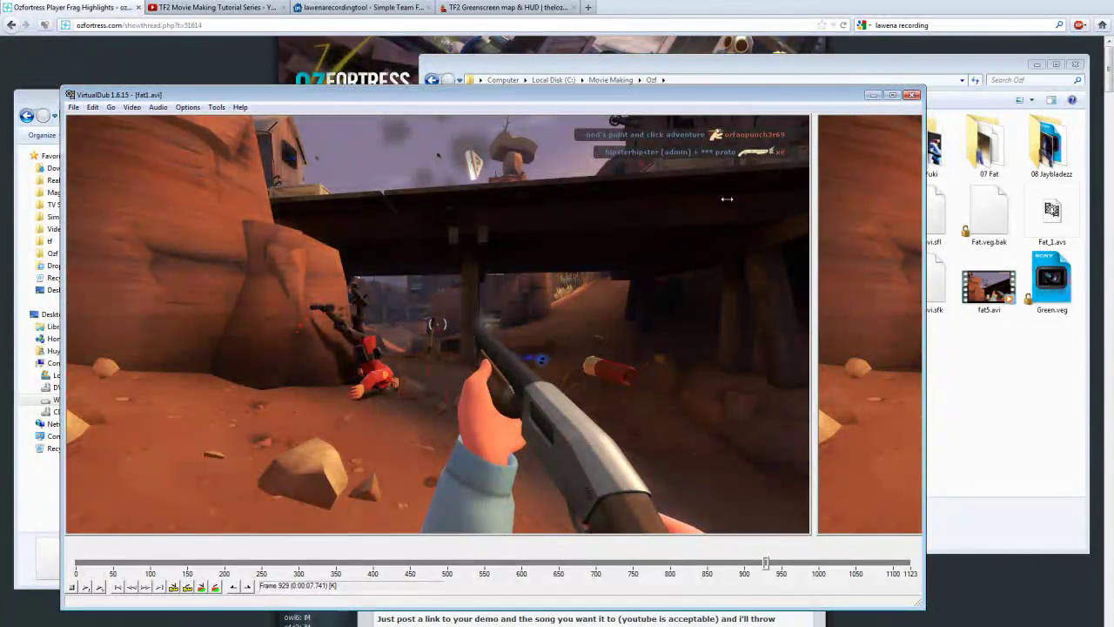
{"action": "left_click", "coordinate": [911, 95]}
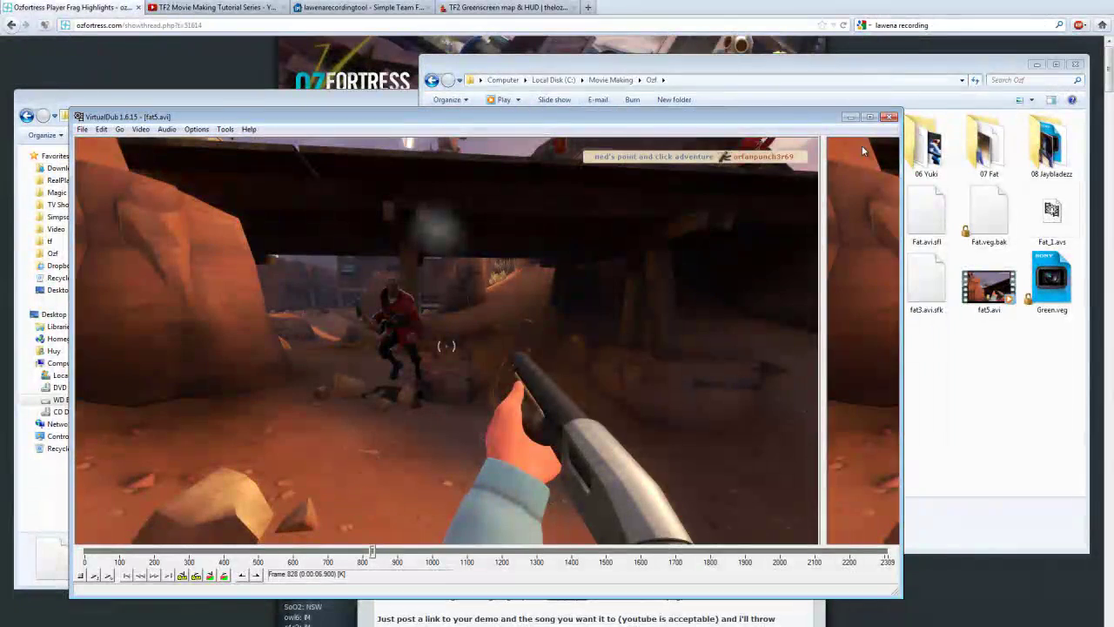
{"action": "left_click", "coordinate": [890, 116]}
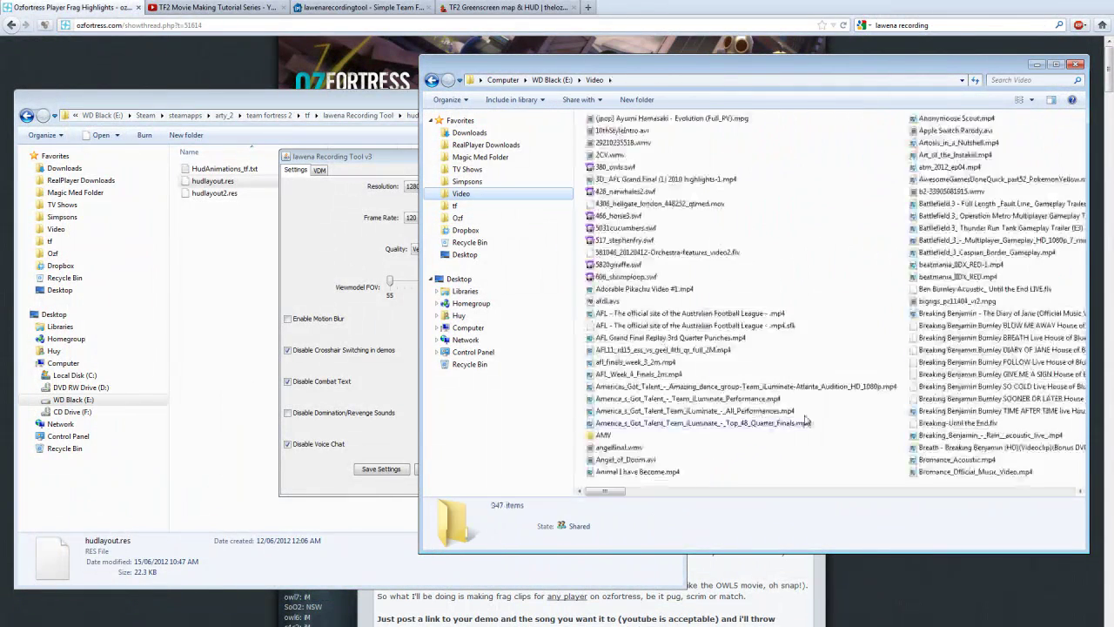
Open the Team Fortress 2 folder inside the Video folder and play PldX - Continuum.mp4.
{"action": "left_click_drag", "start_coordinate": [607, 493], "coordinate": [991, 494]}
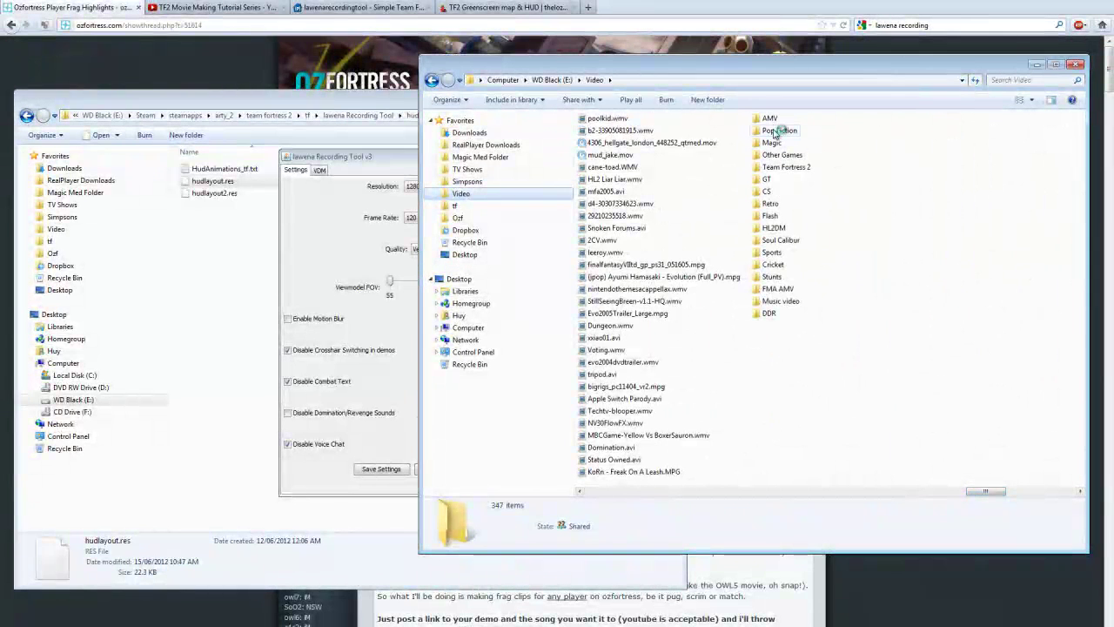
{"action": "left_click", "coordinate": [775, 131]}
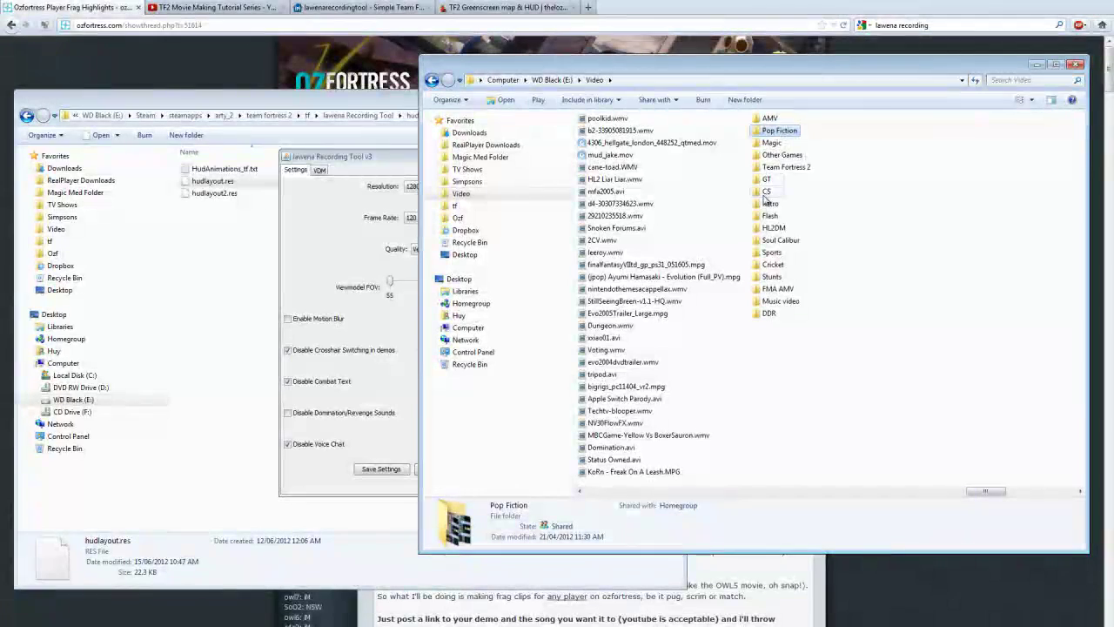
{"action": "left_click", "coordinate": [779, 169]}
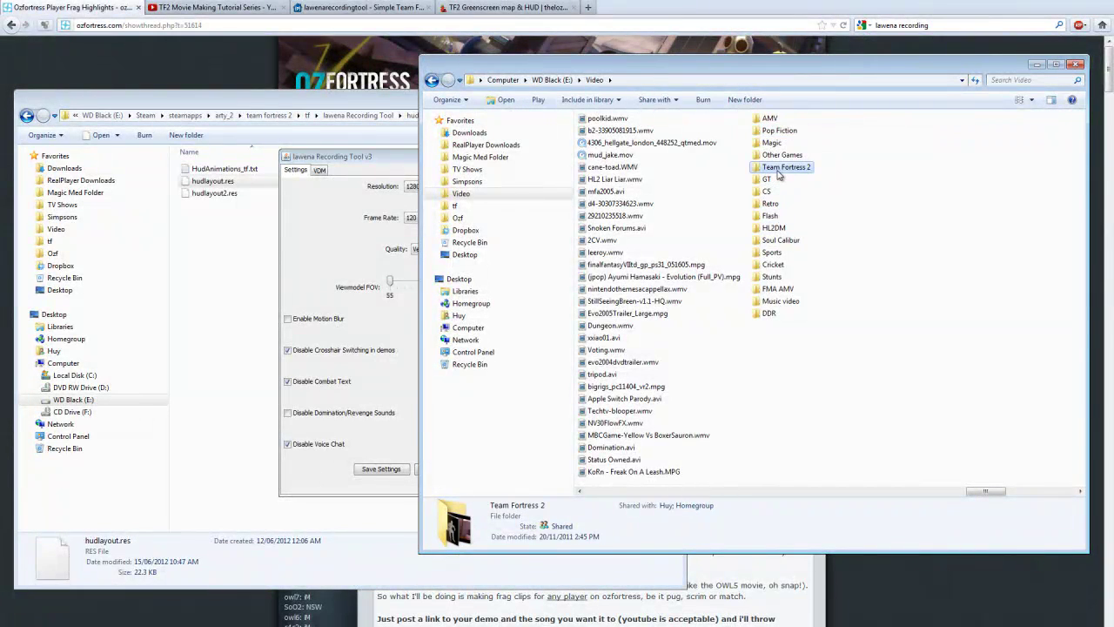
{"action": "double_click", "coordinate": [780, 169]}
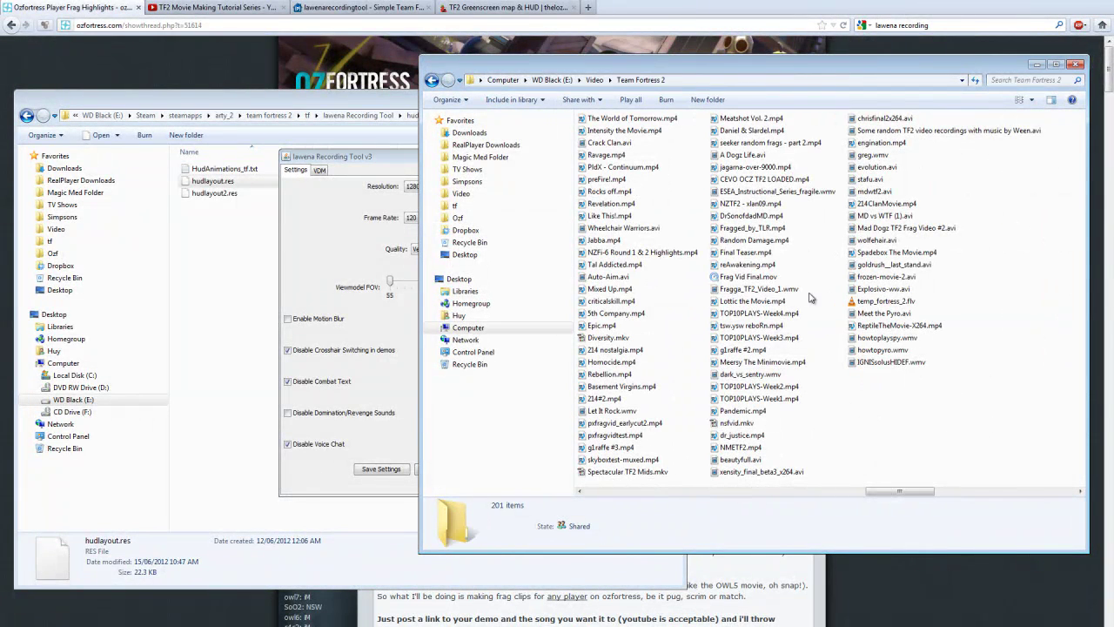
{"action": "double_click", "coordinate": [660, 423]}
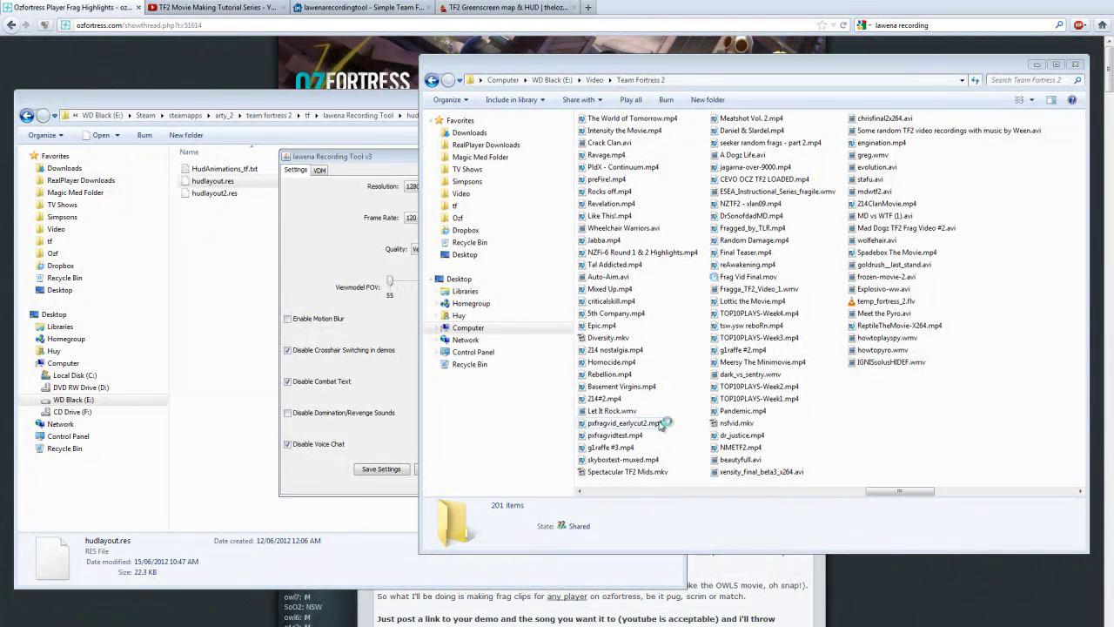
{"action": "left_click", "coordinate": [652, 168]}
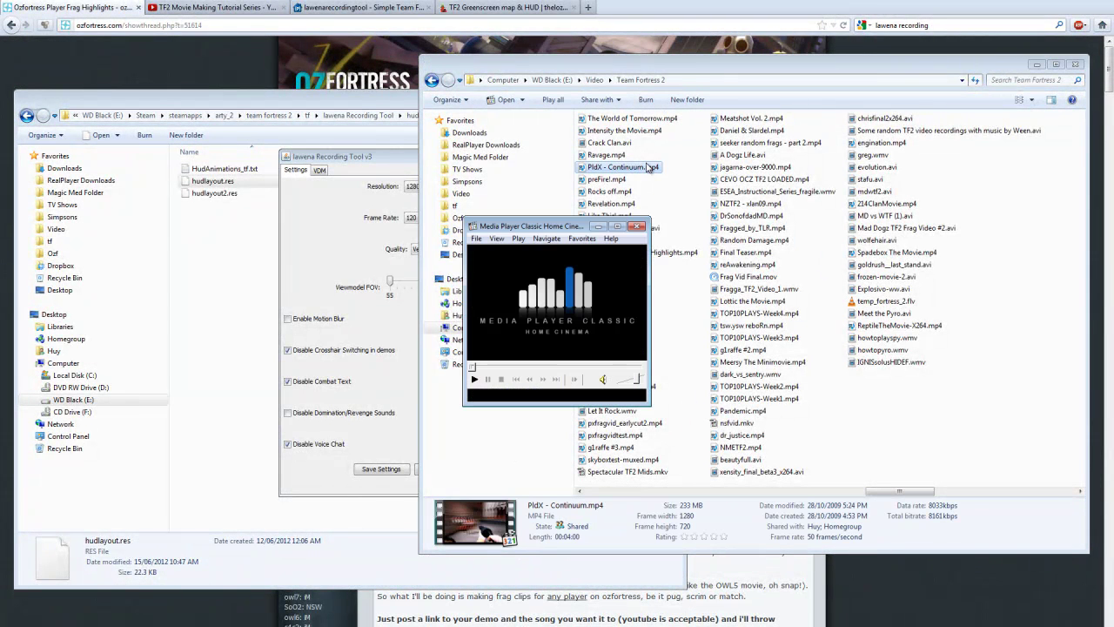
{"action": "double_click", "coordinate": [657, 174]}
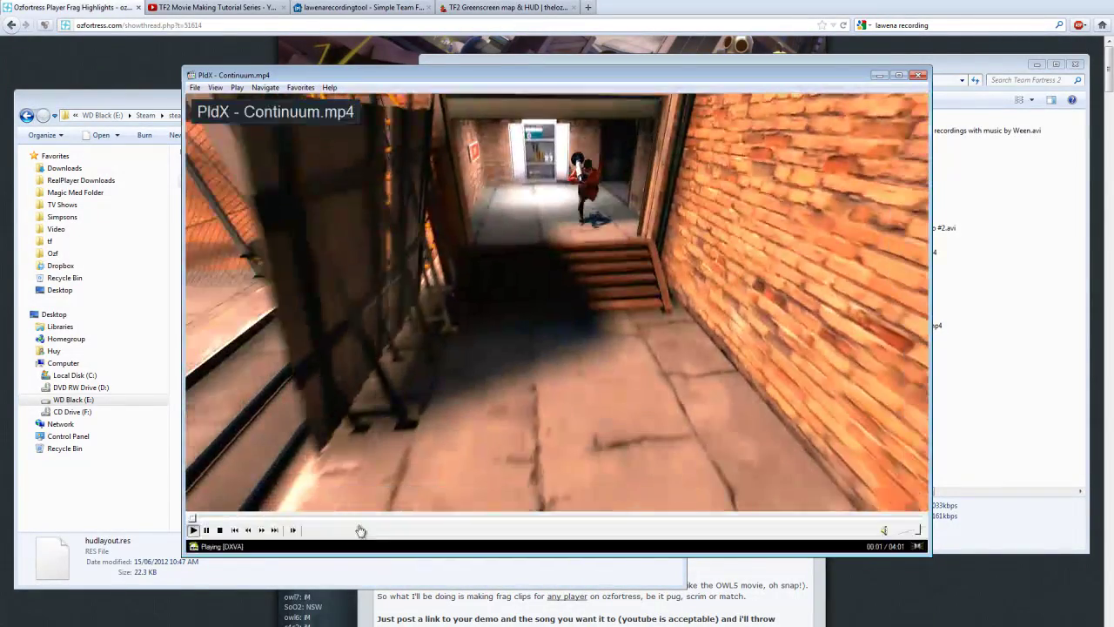
Skip through the video to the sniper clip near 02:02, lower the volume to 30% and pause playback.
{"action": "left_click", "coordinate": [361, 519]}
{"action": "left_click", "coordinate": [418, 519]}
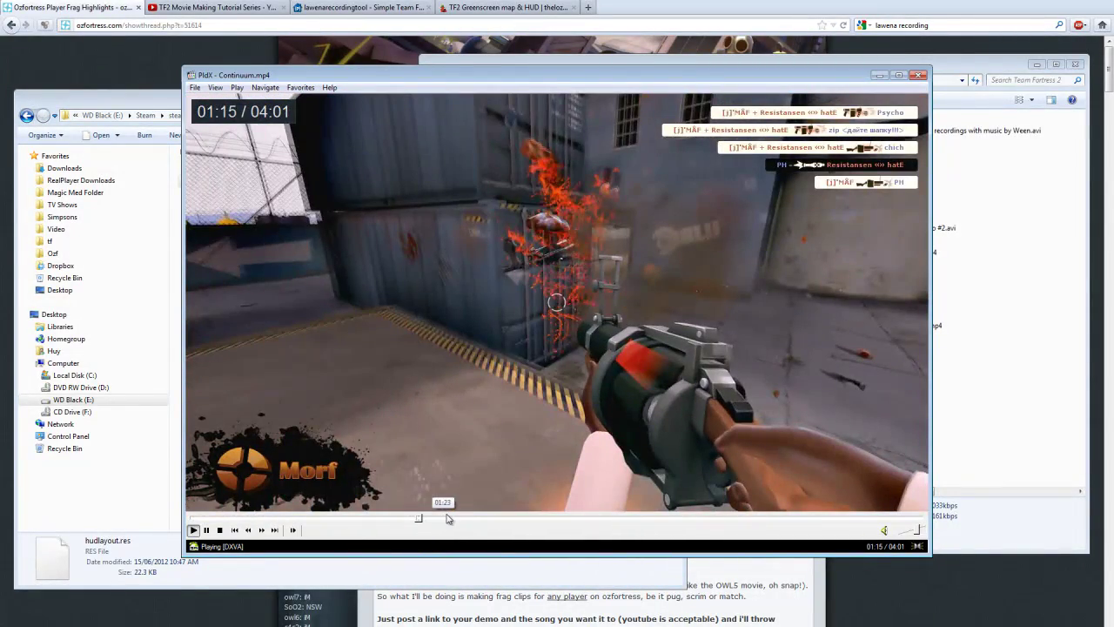
{"action": "scroll", "coordinate": [425, 517], "scroll_direction": "down", "scroll_amount": 2}
{"action": "left_click", "coordinate": [531, 520]}
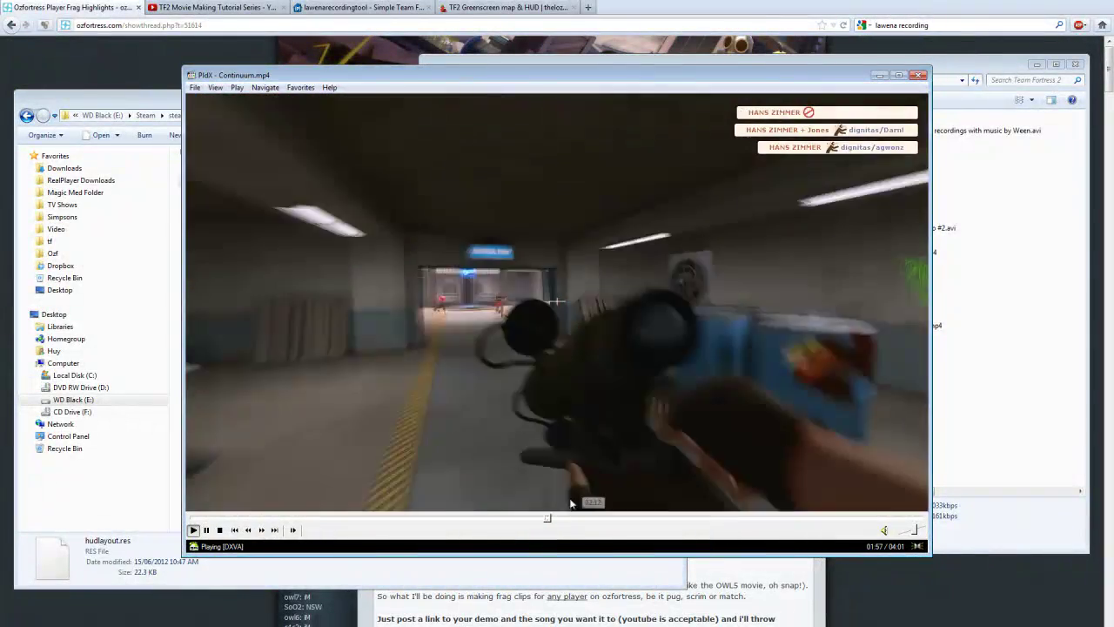
{"action": "scroll", "coordinate": [541, 446], "scroll_direction": "down", "scroll_amount": 3}
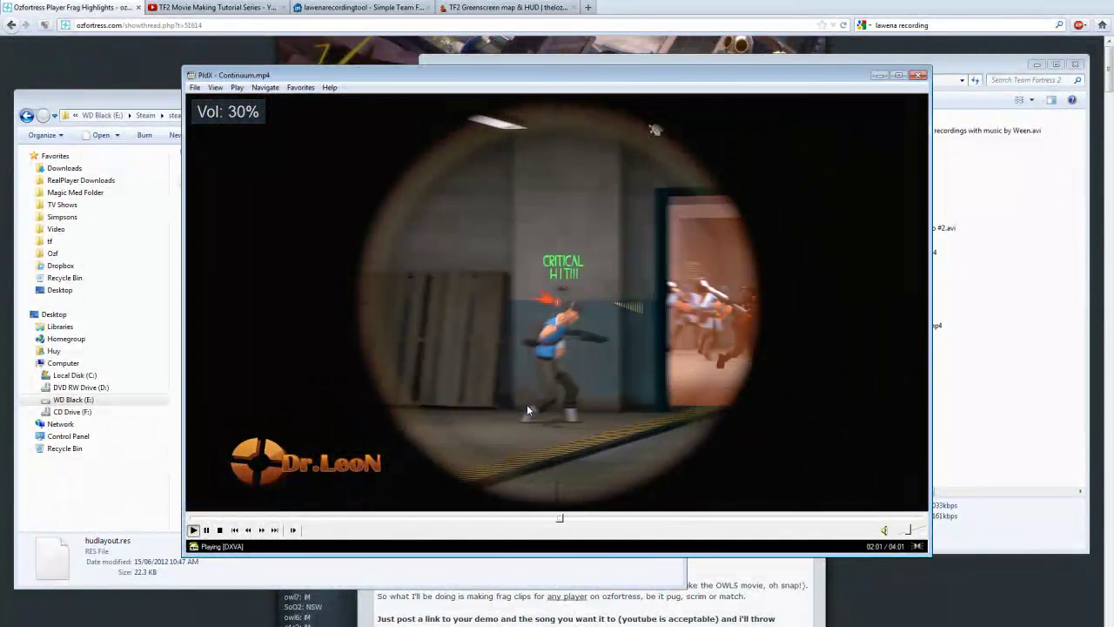
{"action": "left_click", "coordinate": [527, 406]}
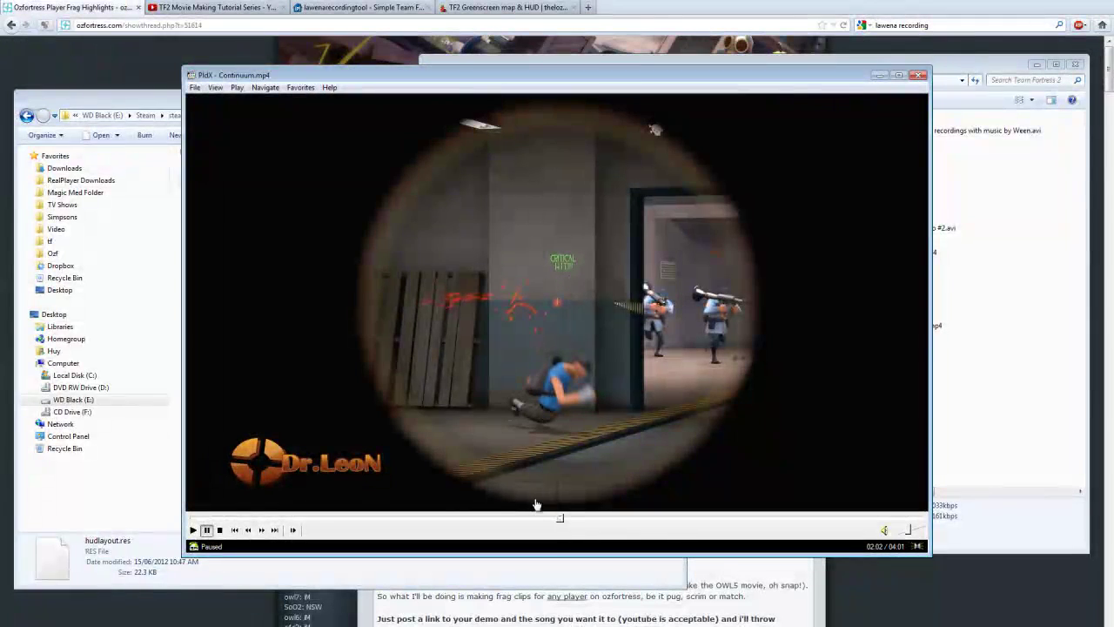
Go back to the scoped shot at 02:01, show the video full screen and resume playback.
{"action": "left_click", "coordinate": [559, 521]}
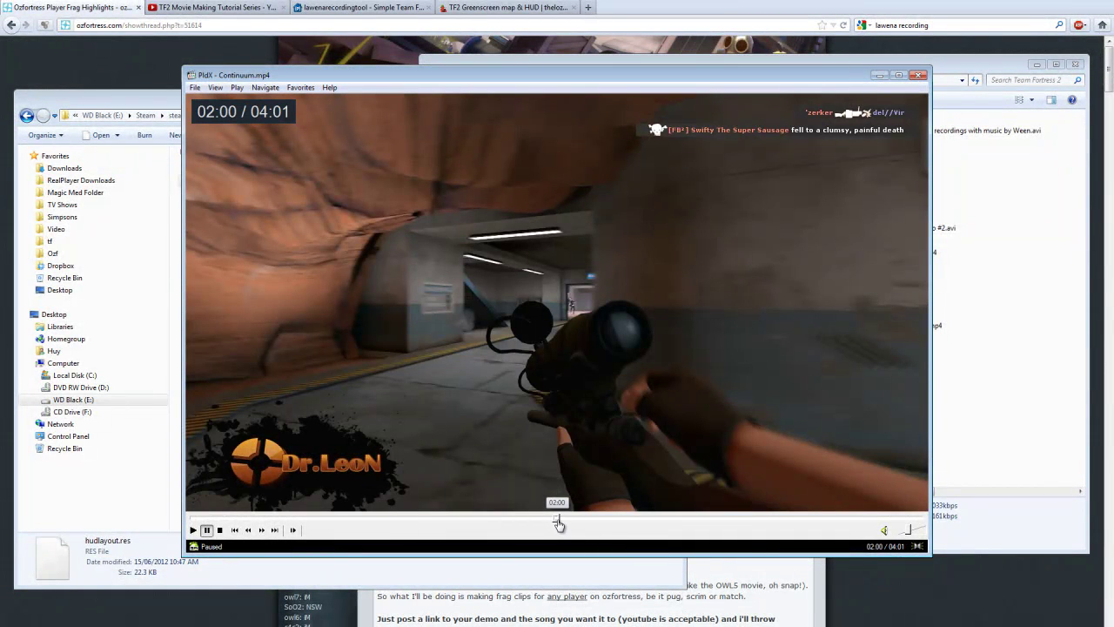
{"action": "left_click", "coordinate": [560, 520]}
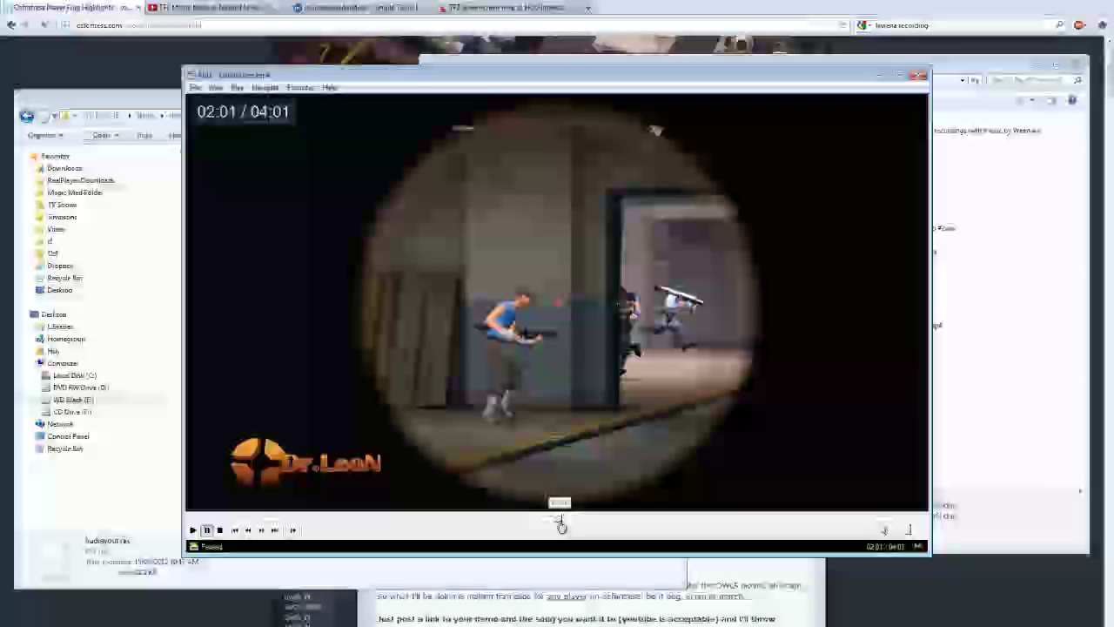
{"action": "left_click", "coordinate": [560, 521]}
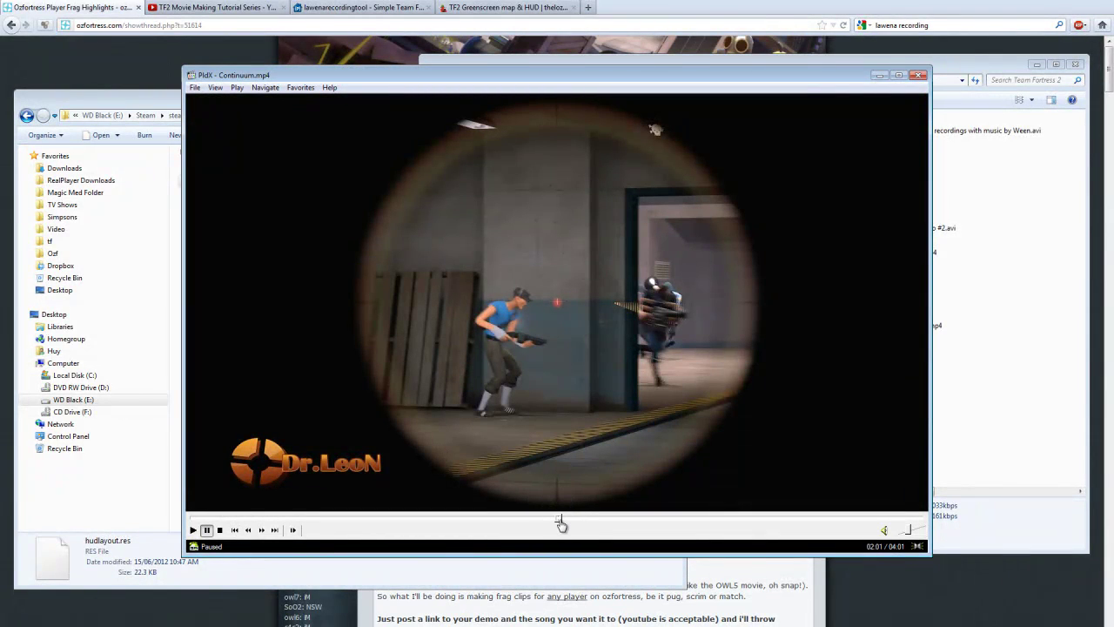
{"action": "key", "text": "alt+Return"}
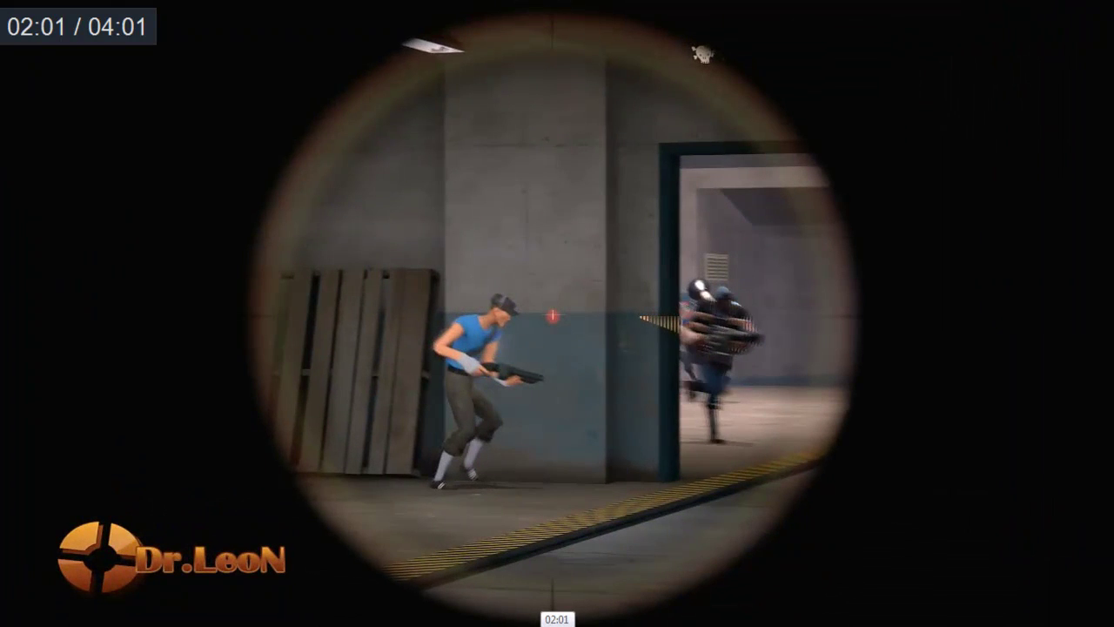
{"action": "key", "text": "space"}
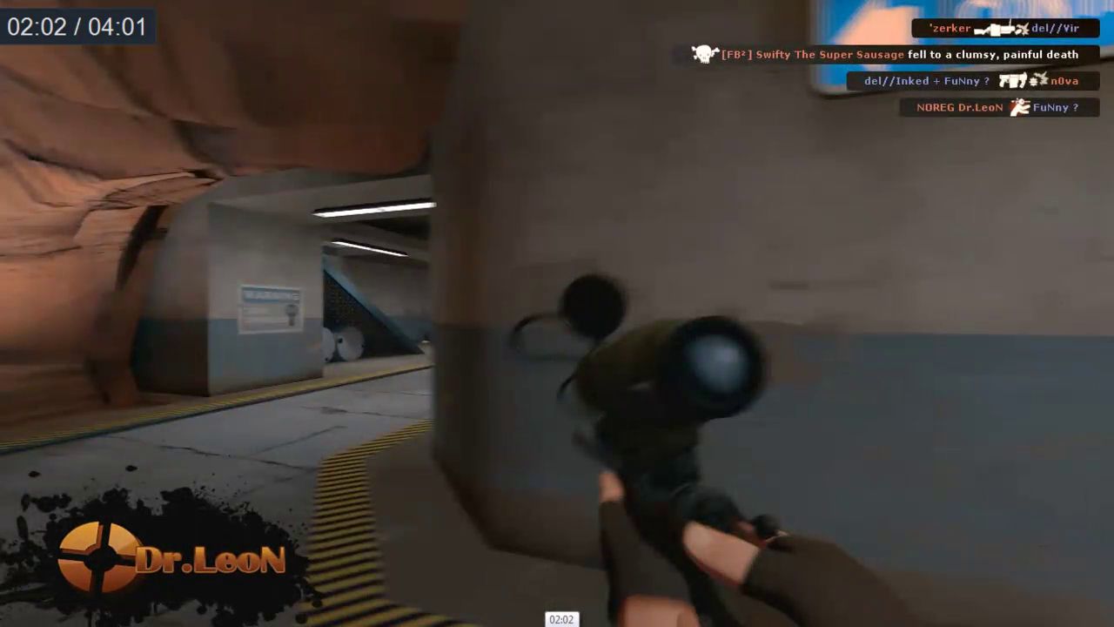
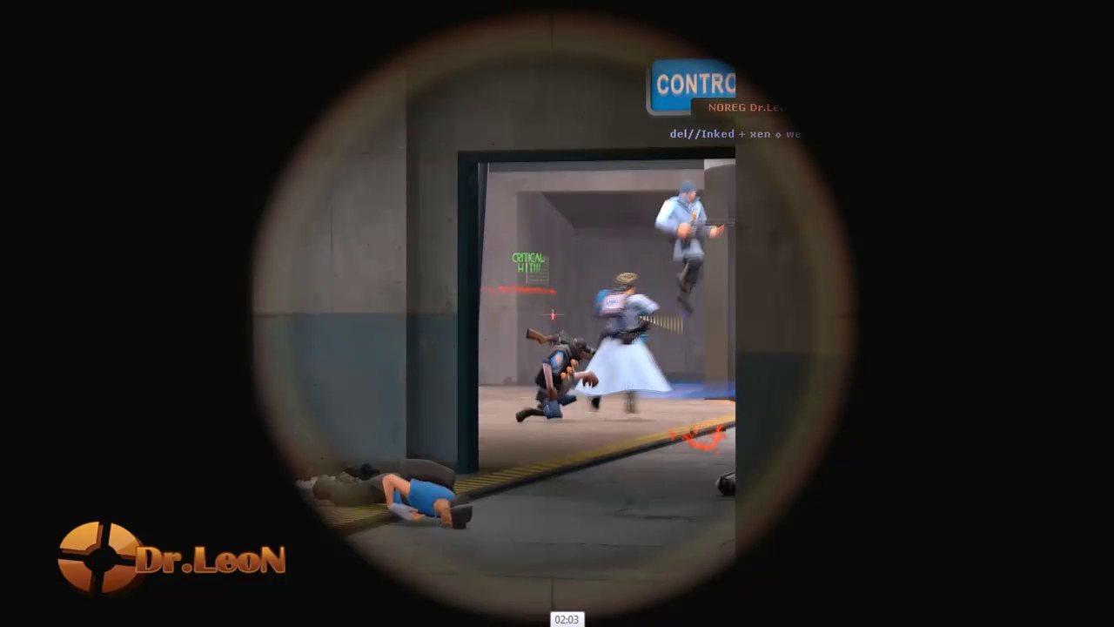
Examine the kill notices full screen at 02:05, 02:08 and 02:11, and compare them with the clips around 01:54.
{"action": "left_click", "coordinate": [573, 624]}
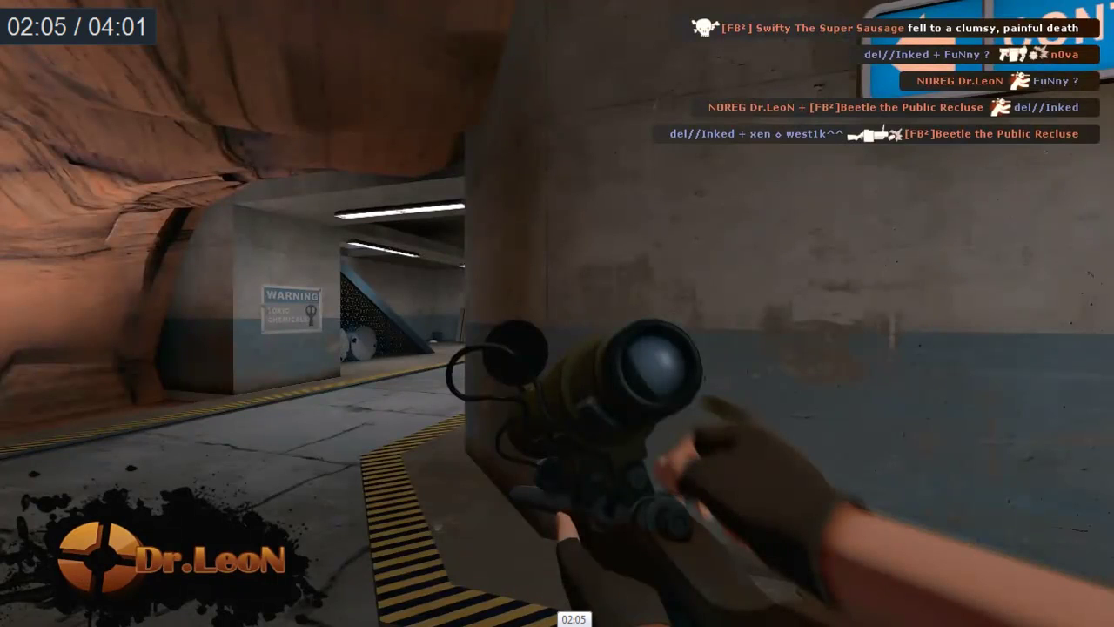
{"action": "left_click", "coordinate": [586, 624]}
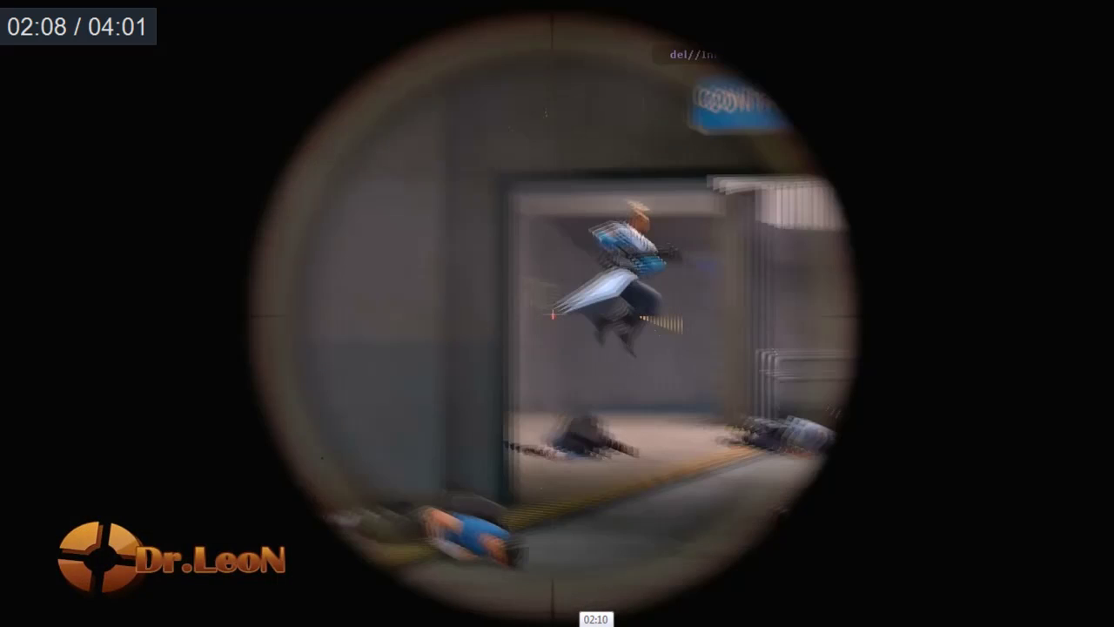
{"action": "left_click", "coordinate": [601, 623]}
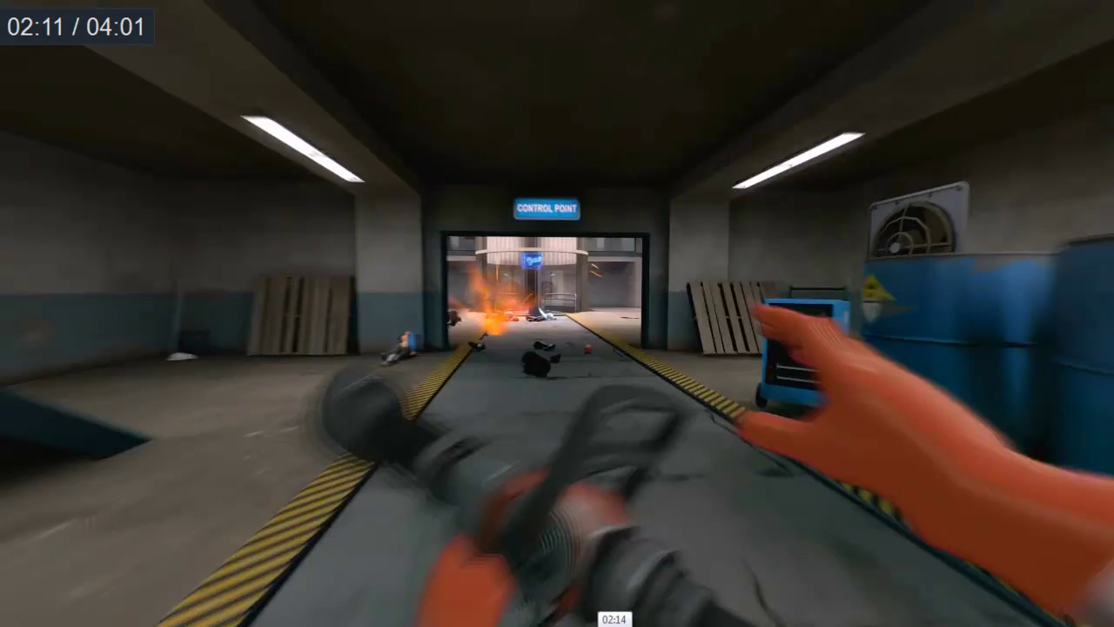
{"action": "left_click", "coordinate": [549, 624]}
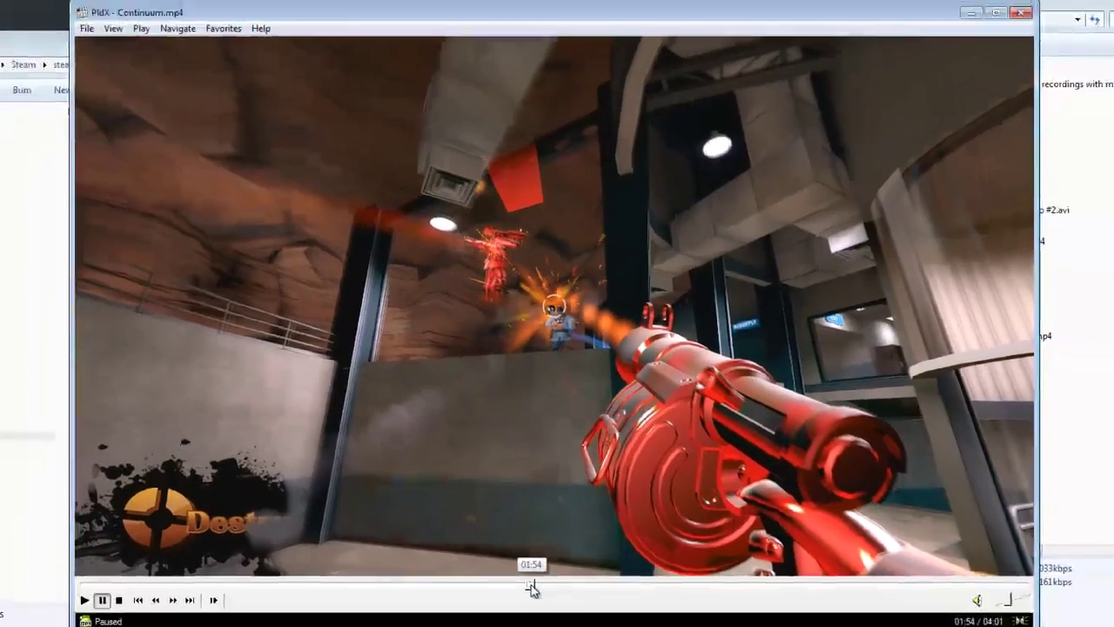
{"action": "left_click", "coordinate": [528, 624]}
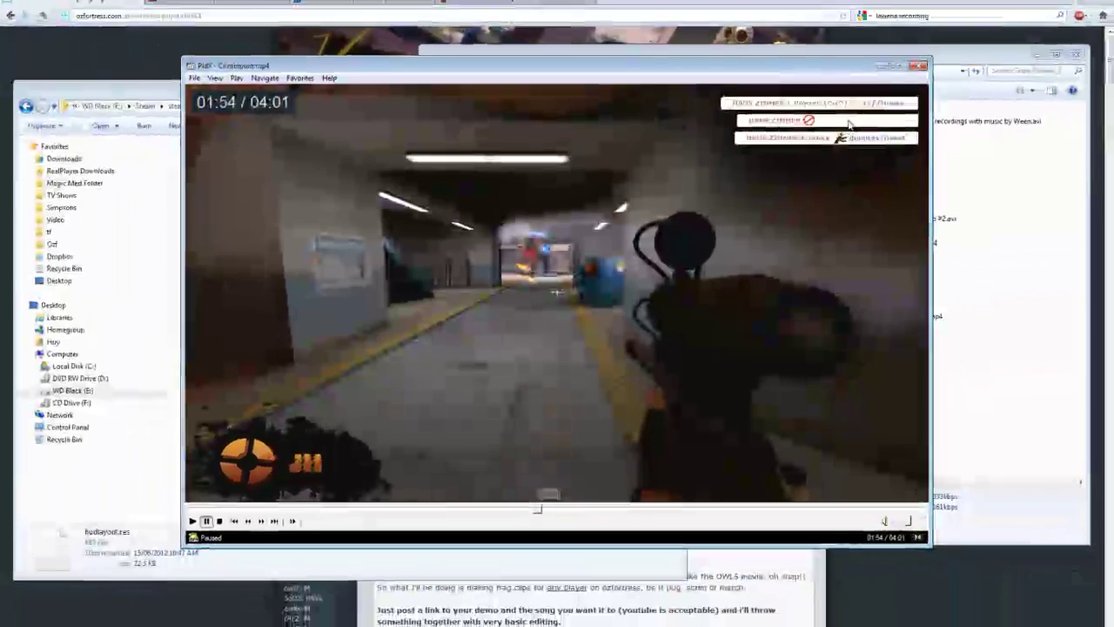
Close the video player and the Team Fortress 2 folder, and minimize lawena Recording Tool and the scripts folder.
{"action": "left_click", "coordinate": [917, 67]}
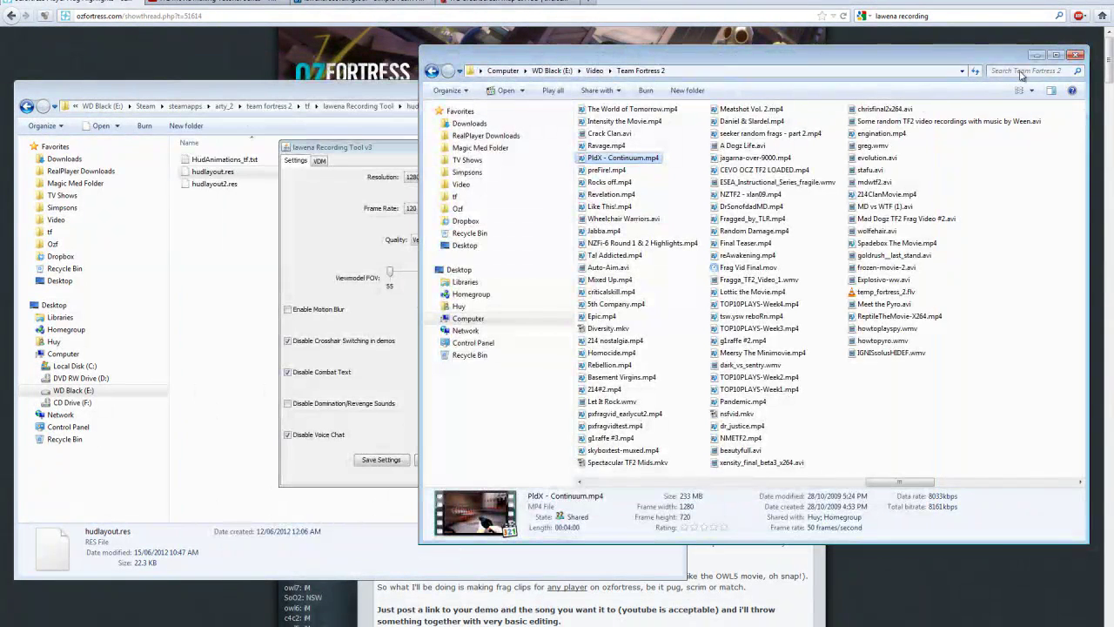
{"action": "left_click", "coordinate": [1068, 56]}
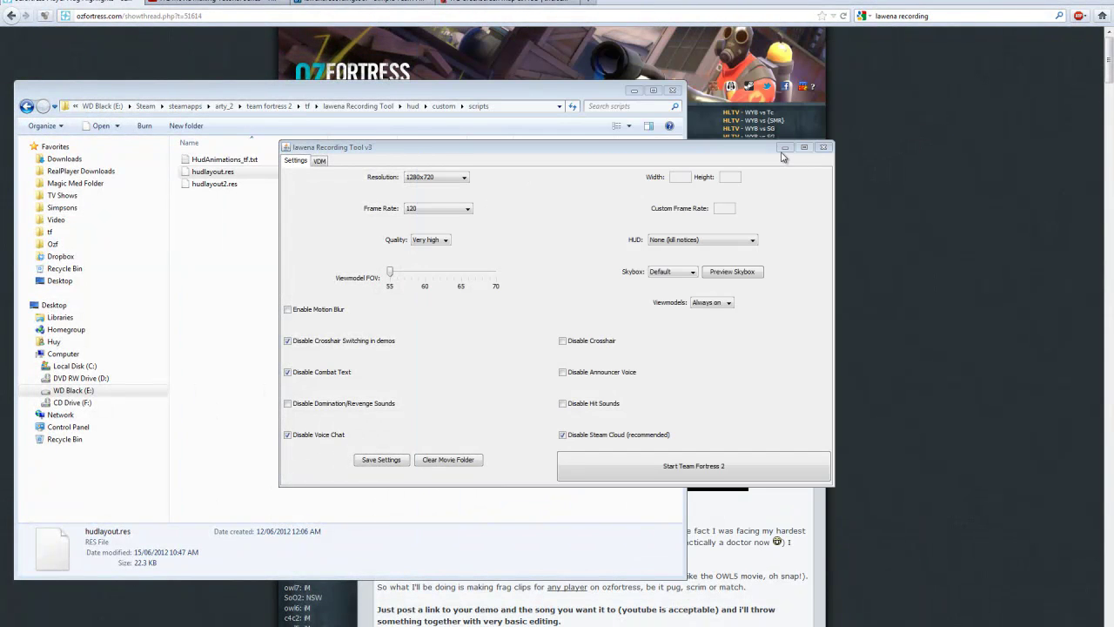
{"action": "left_click", "coordinate": [786, 148]}
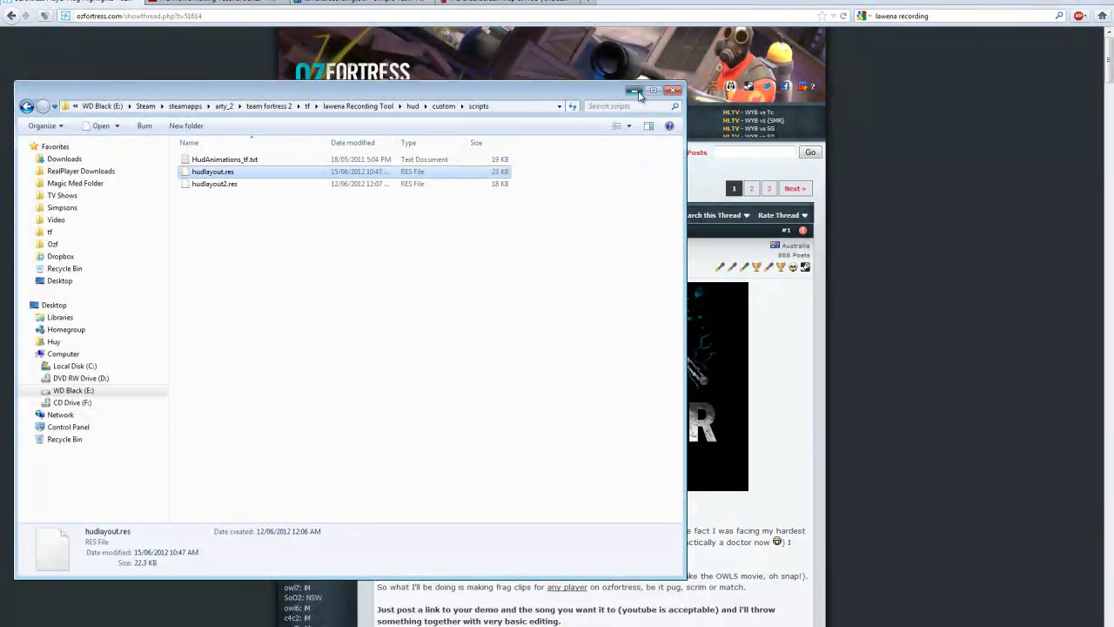
{"action": "left_click", "coordinate": [635, 90]}
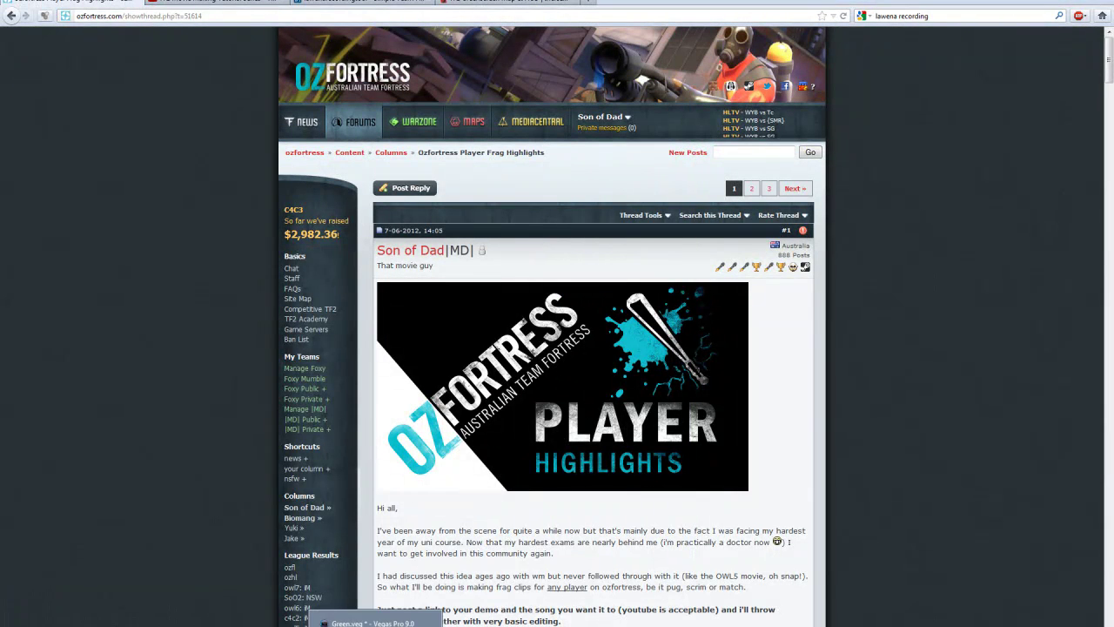
Glance at the Vegas Pro project, return to the browser and look through the first posts of the Player Frag Highlights thread.
{"action": "key", "text": "alt+Tab"}
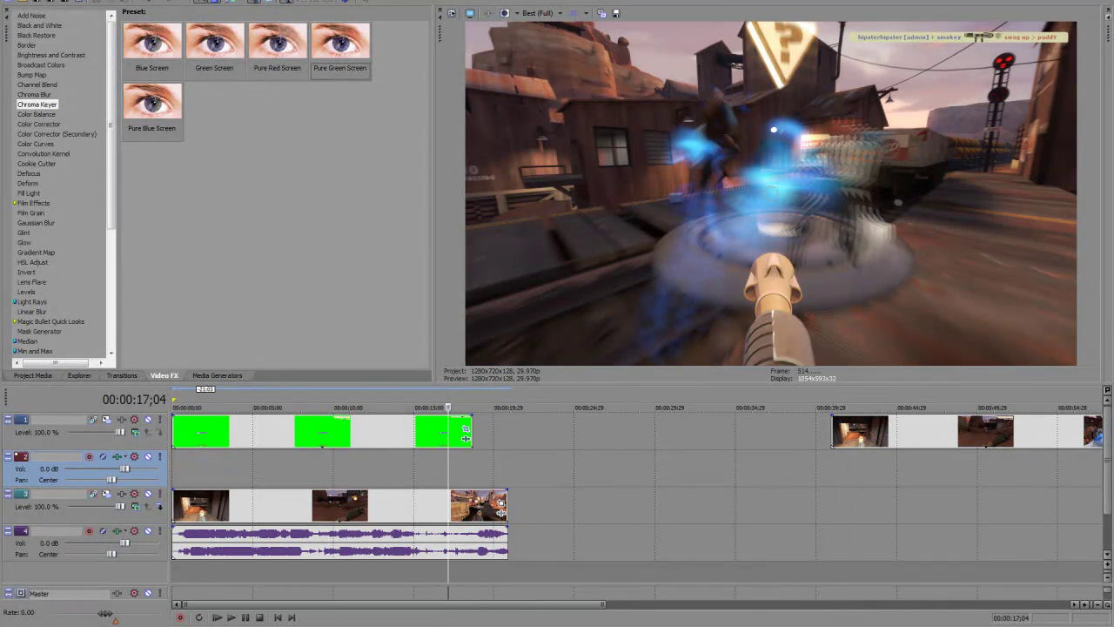
{"action": "key", "text": "alt+Tab"}
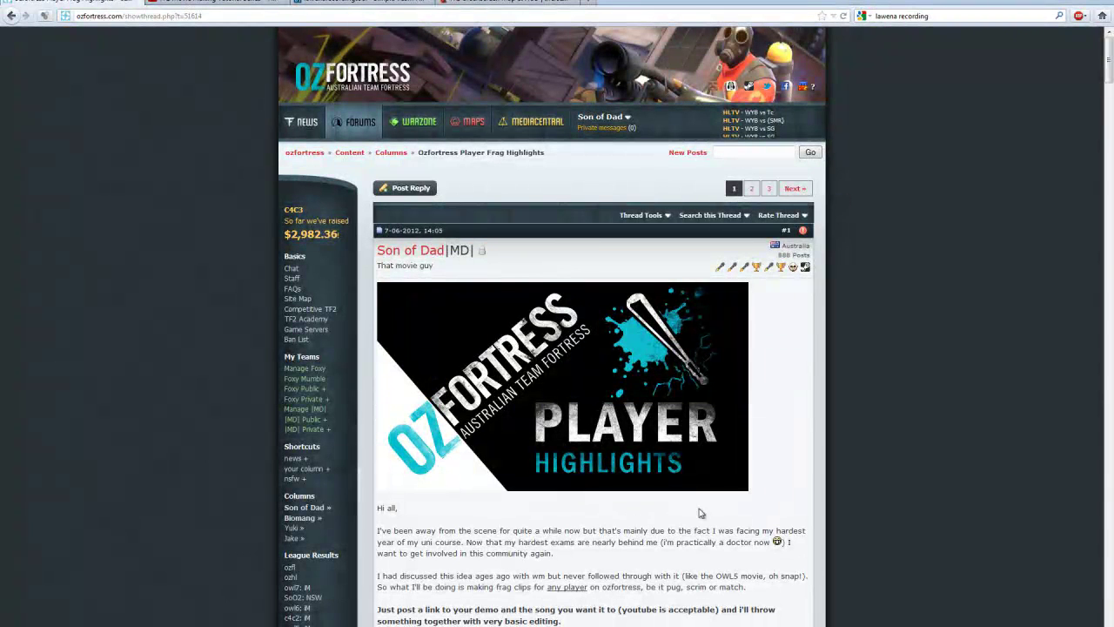
{"action": "scroll", "coordinate": [134, 498], "scroll_direction": "down", "scroll_amount": 2}
{"action": "mouse_move", "coordinate": [1109, 70]}
{"action": "left_mouse_down"}
{"action": "mouse_move", "coordinate": [1094, 330]}
{"action": "mouse_move", "coordinate": [1111, 514]}
{"action": "mouse_move", "coordinate": [1109, 78]}
{"action": "left_mouse_up"}
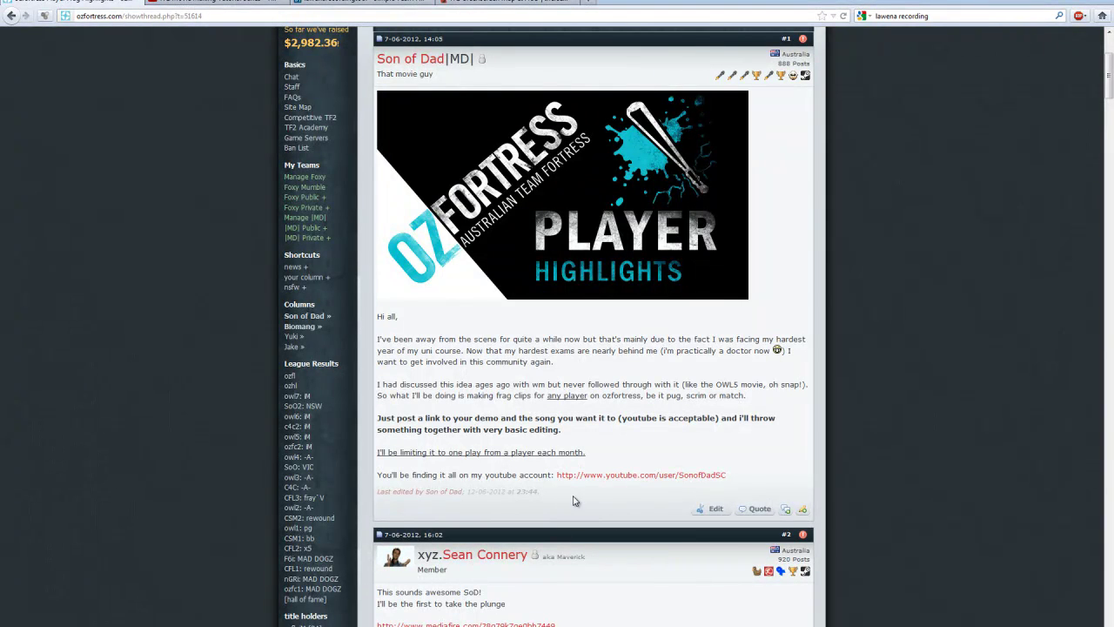
{"action": "scroll", "coordinate": [548, 379], "scroll_direction": "down", "scroll_amount": 5}
{"action": "scroll", "coordinate": [829, 512], "scroll_direction": "up", "scroll_amount": 7}
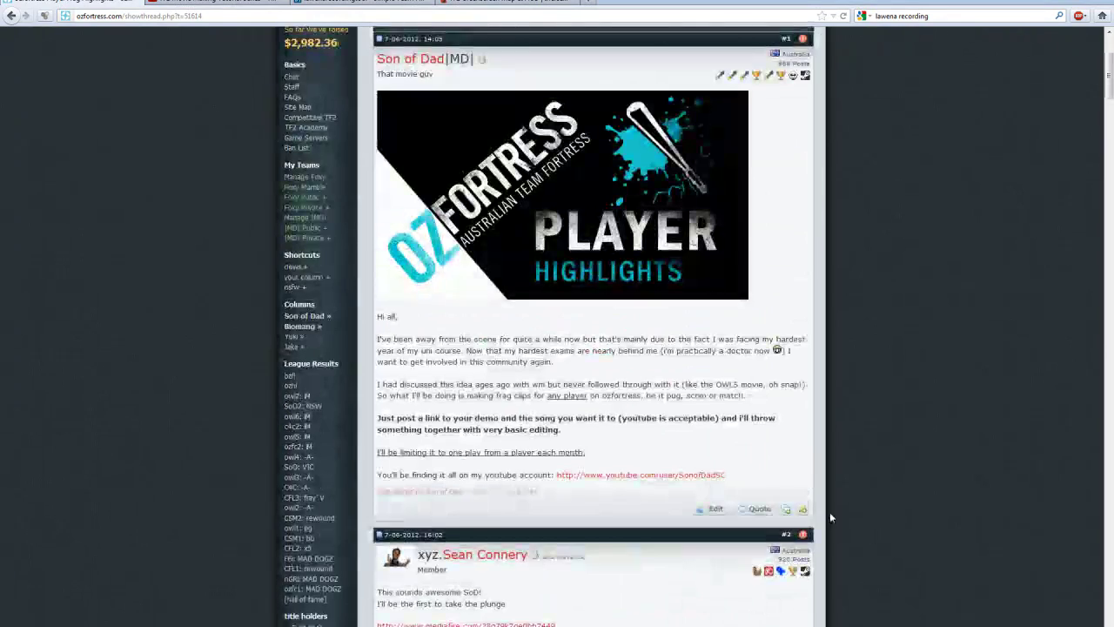